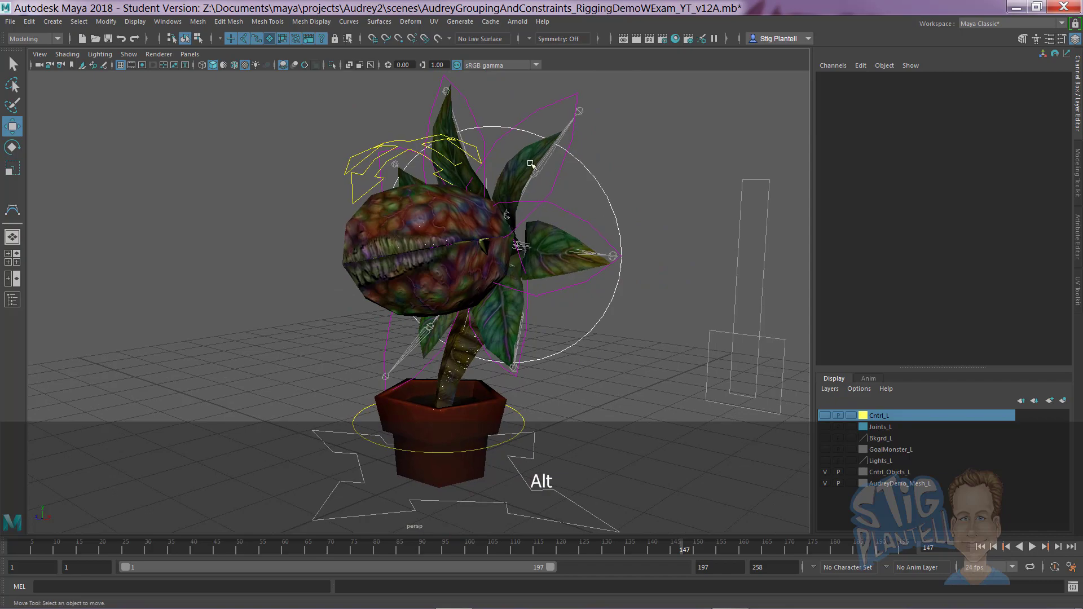
Step: Test the plant's head control by rotating it freely, and undo the rotation
click(358, 155)
key(e)
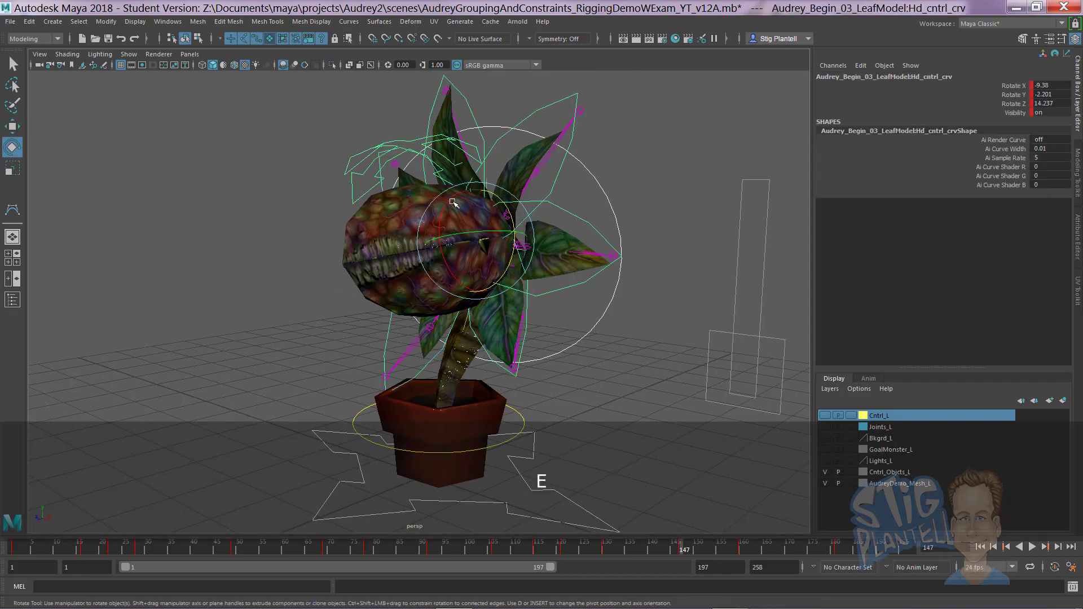
drag(507, 210, 510, 230)
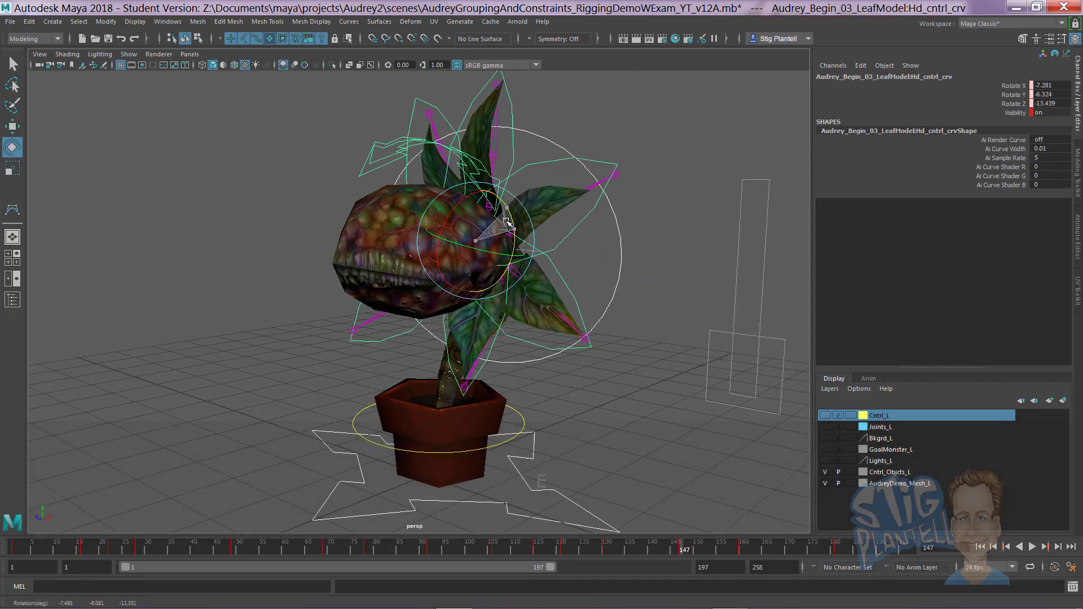
key(ctrl+z)
Step: Test the neck control by moving it freely, and undo the move
alt+right_drag(591, 277, 553, 271)
alt+drag(553, 271, 492, 259)
click(569, 223)
alt+drag(569, 222, 521, 228)
key(w)
drag(488, 264, 537, 295)
key(ctrl+z)
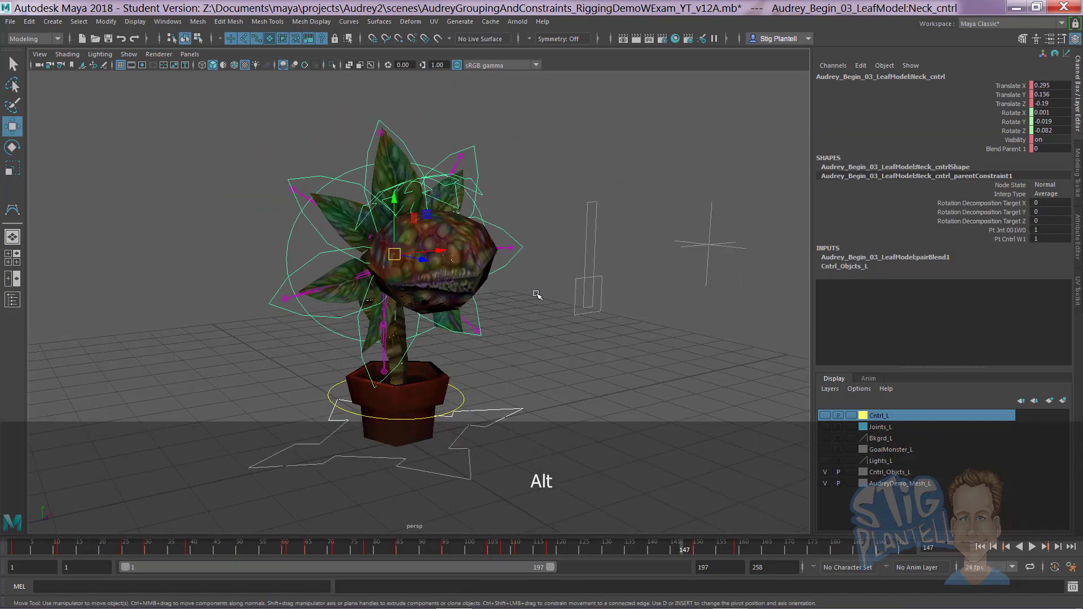
Step: Test the pot control around the pot's rim by rotating it, and undo the rotation
alt+right_drag(537, 295, 553, 297)
click(470, 404)
alt+drag(479, 381, 508, 371)
key(e)
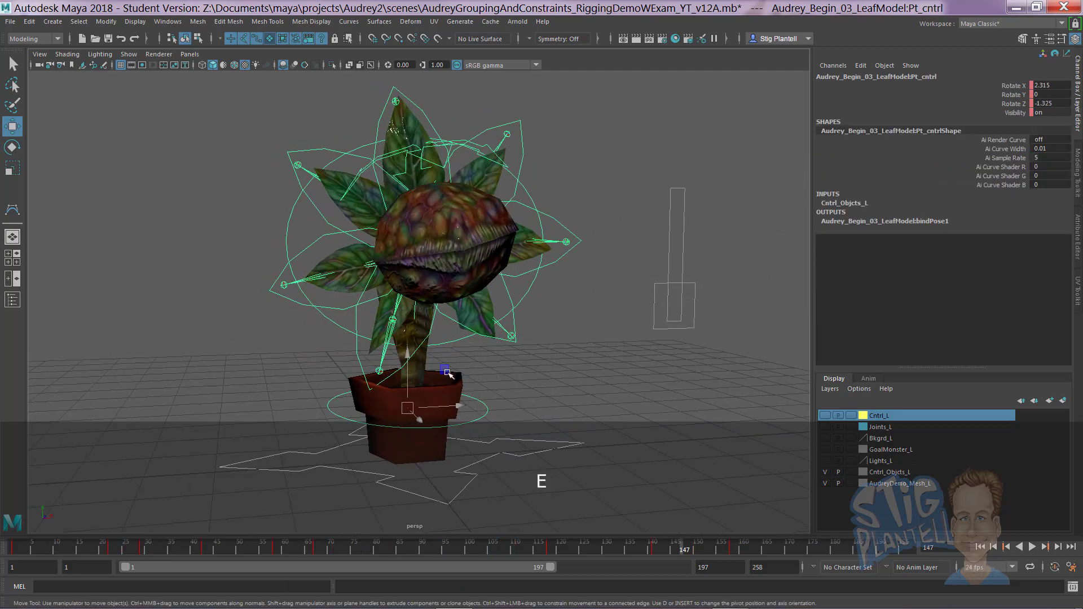
drag(384, 367, 516, 394)
key(ctrl+z)
Step: Test the master control on the floor by moving the whole plant, undo the move and clear the selection
click(512, 409)
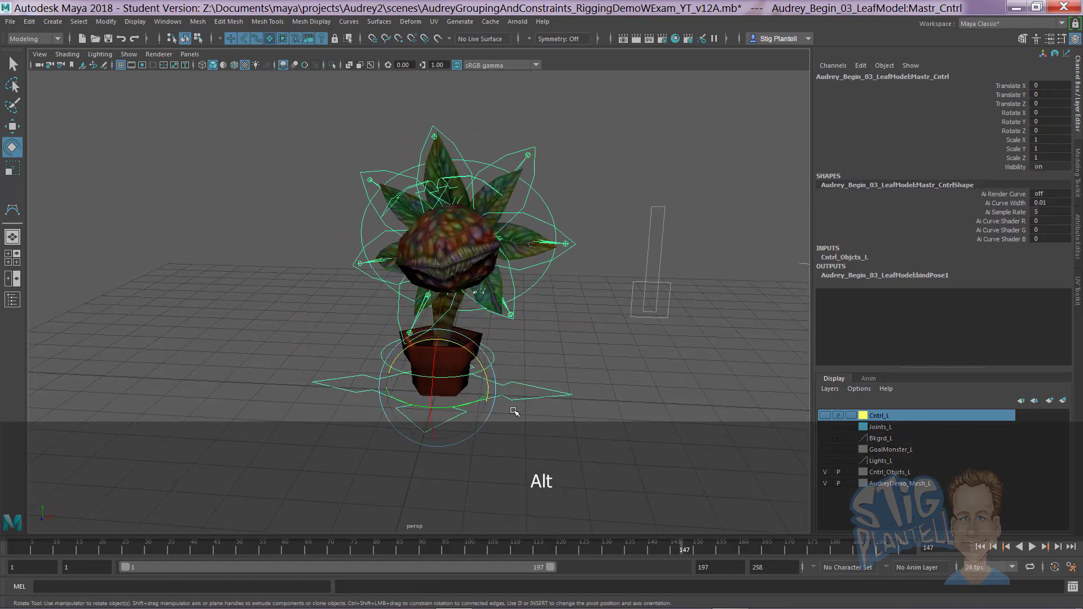
key(w)
drag(438, 388, 464, 403)
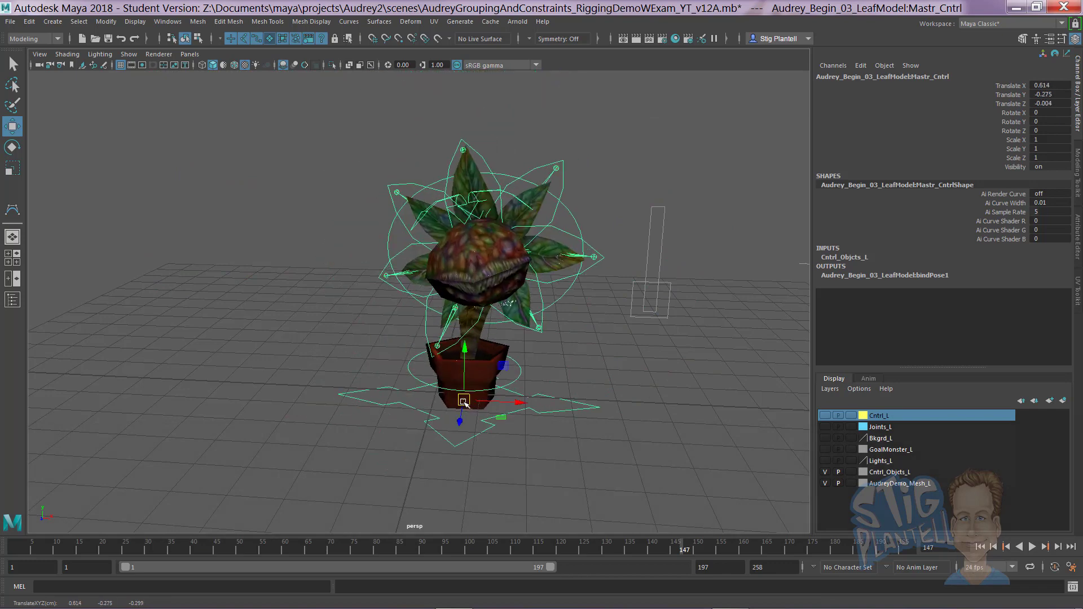
key(ctrl+z)
click(552, 337)
Step: Slide the mouth control handle along its vertical axis to a Translate Y of about -0.743
mouse_move(552, 336)
alt+mouse_down()
mouse_move(559, 363)
mouse_move(544, 359)
mouse_move(549, 351)
alt+mouse_up()
click(671, 322)
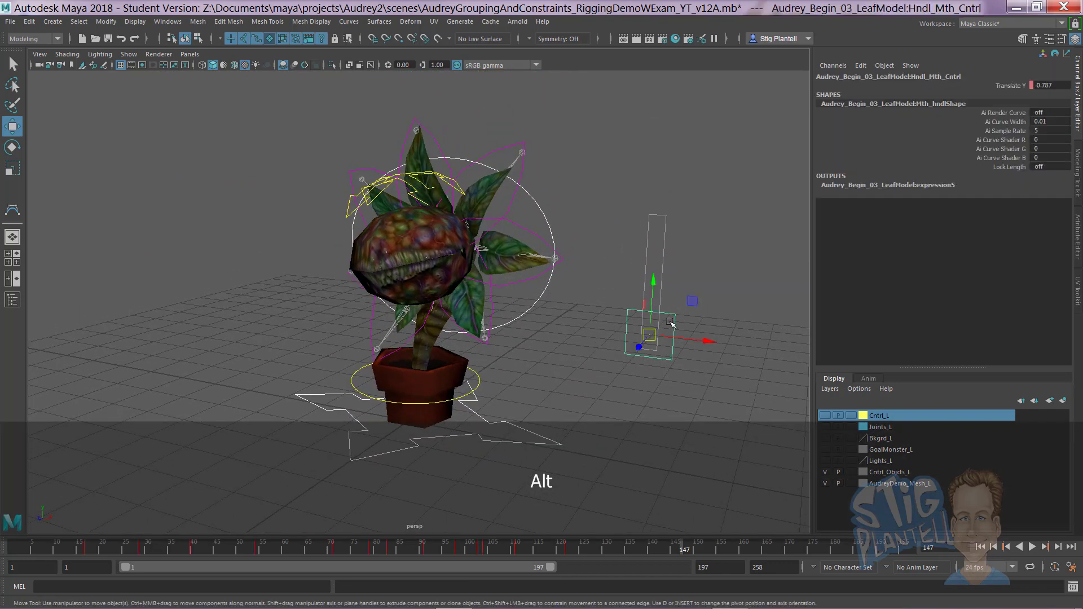
drag(651, 279, 786, 436)
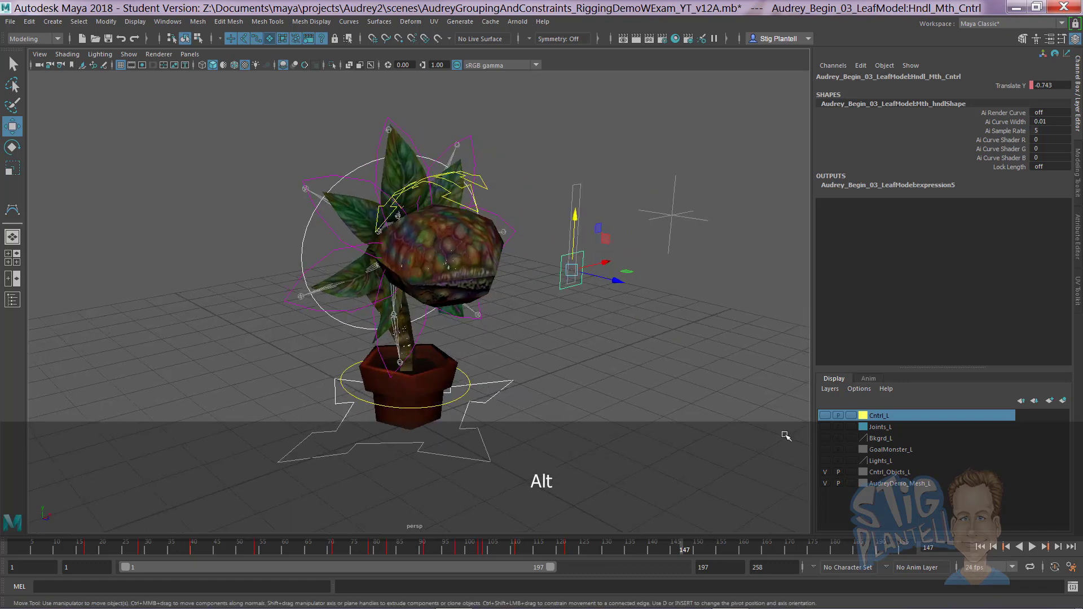
Step: Hide the control objects and AudreyDemo mesh layers, and show the GoalMonster_L and Joints_L layers
click(825, 472)
click(825, 484)
click(825, 450)
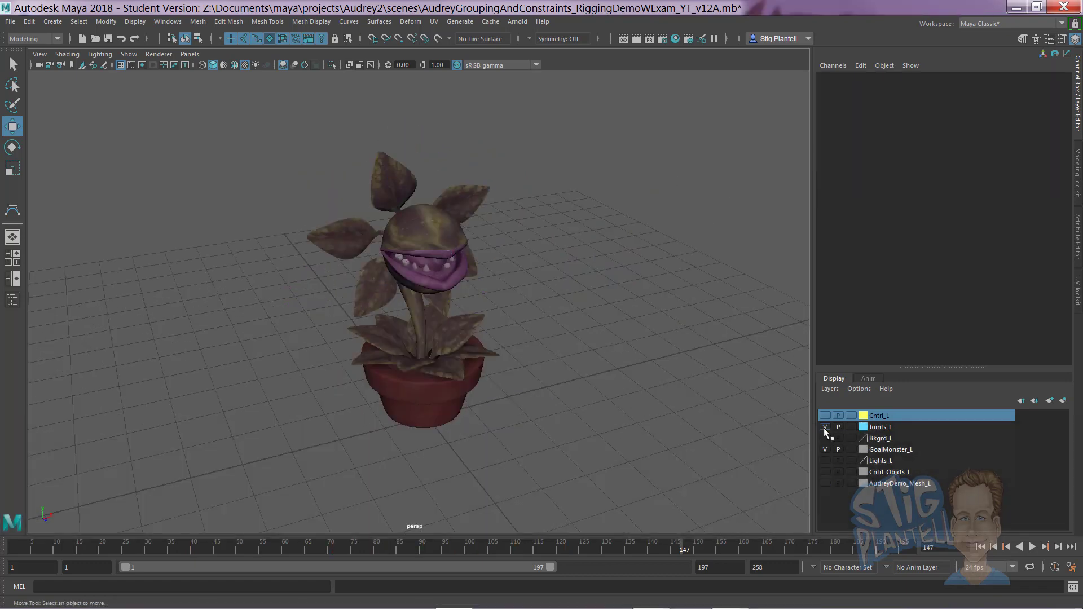
click(825, 427)
mouse_move(619, 317)
alt+mouse_down()
mouse_move(510, 293)
mouse_move(645, 312)
mouse_move(608, 305)
alt+mouse_up()
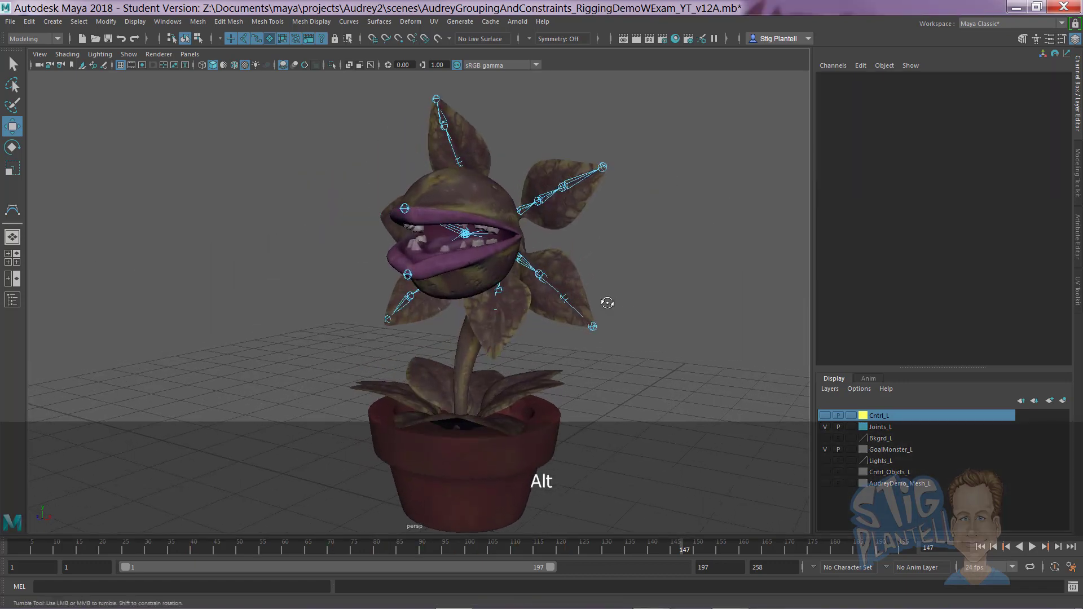
alt+right_drag(607, 305, 754, 389)
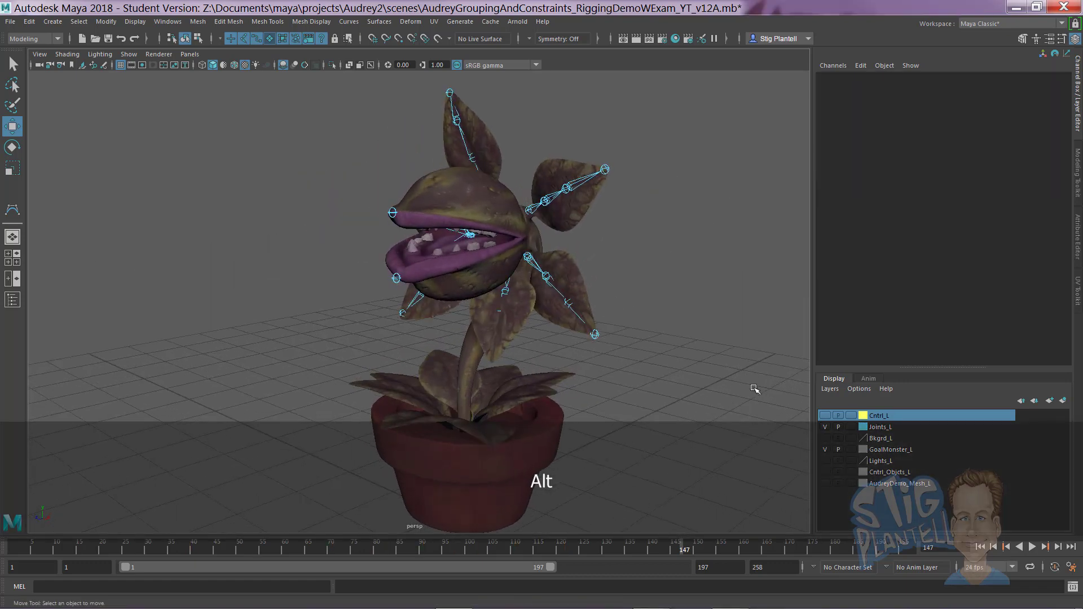
Step: Hide the GoalMonster_L layer and keep the Joints_L layer visible to isolate the skeleton
click(826, 427)
click(825, 426)
click(824, 449)
alt+drag(681, 370, 543, 212)
alt+right_drag(544, 213, 572, 271)
Step: Select the spine tip joint and the Atlas joint in turn to examine where the neck and head chains separate
click(571, 272)
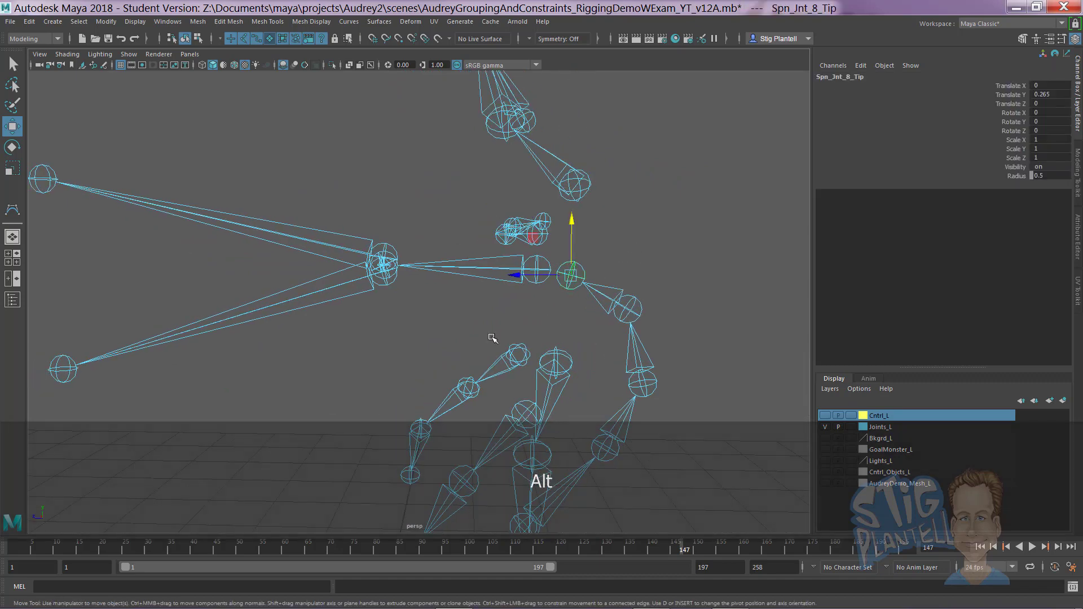
alt+drag(583, 337, 519, 295)
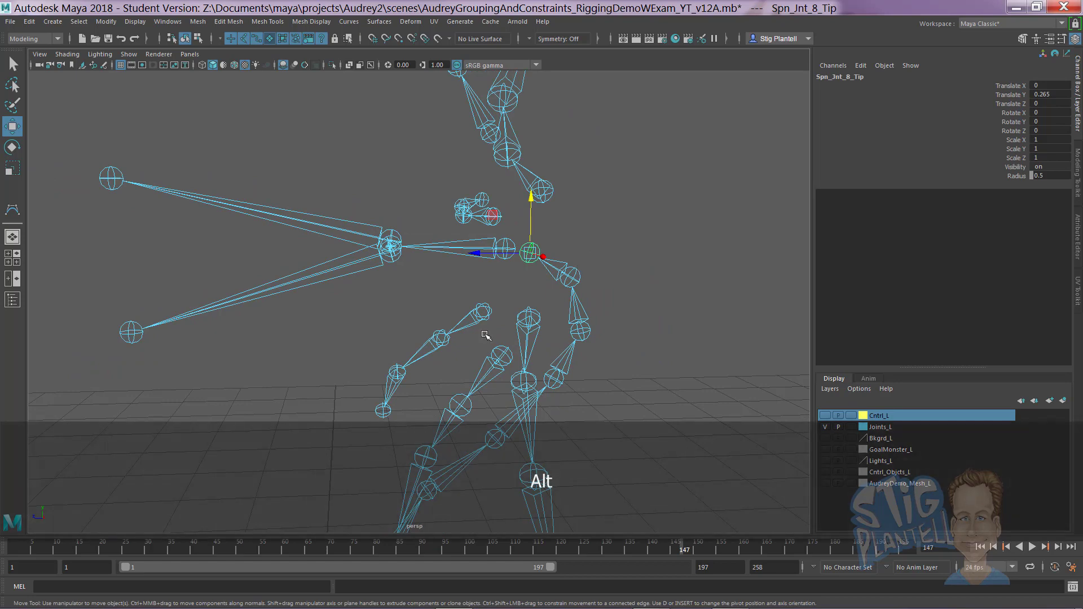
alt+drag(486, 336, 520, 221)
click(506, 236)
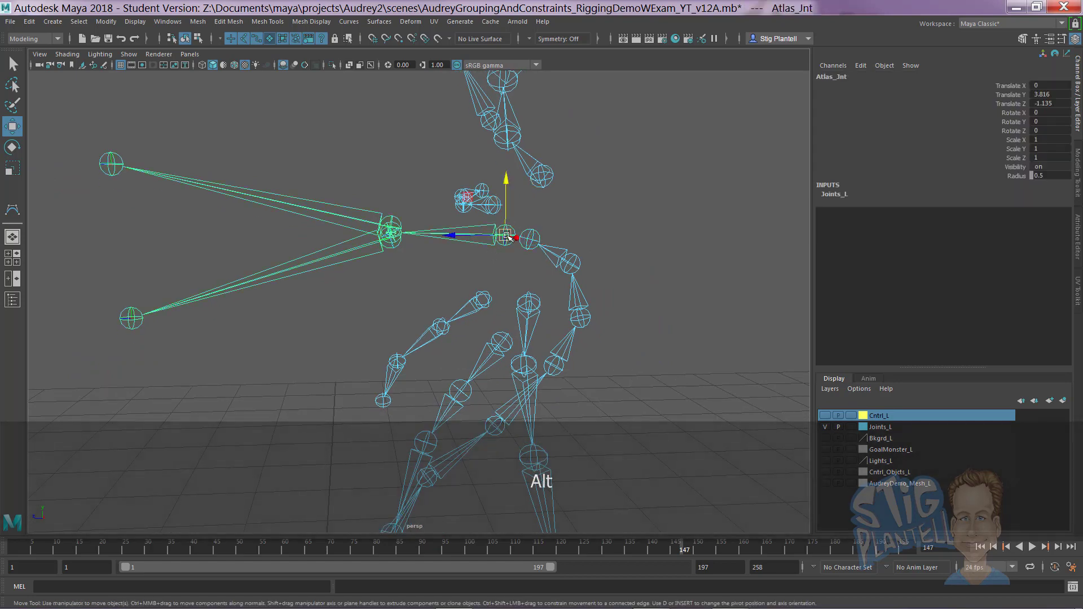
alt+middle_drag(596, 346, 599, 288)
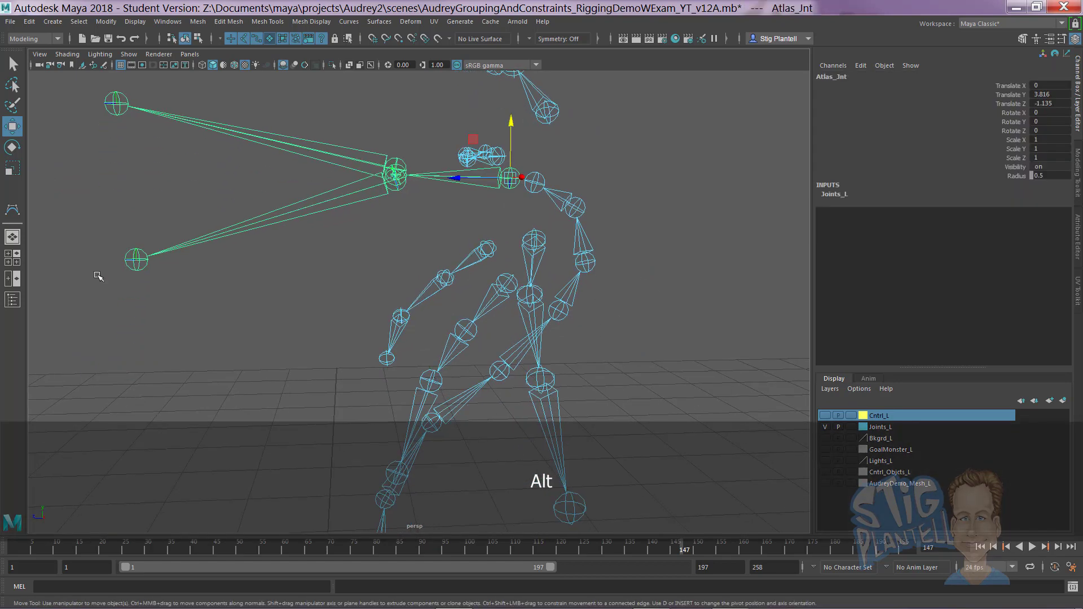
Step: Display the scene hierarchy and expand Atlas_Jnt_Grp with all its child joints
click(13, 300)
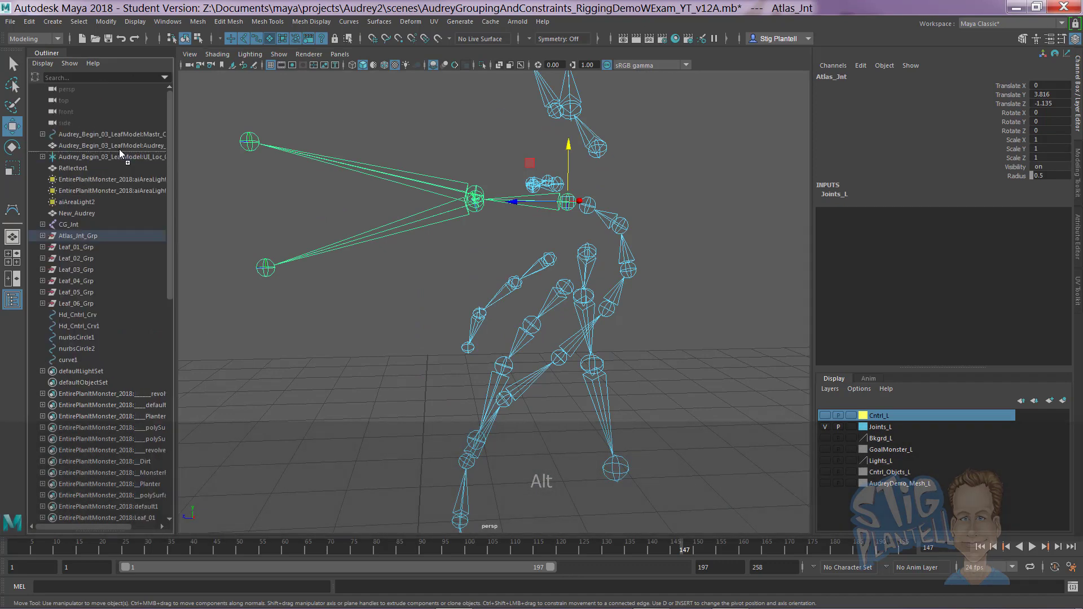
middle_drag(119, 149, 120, 229)
shift+click(42, 236)
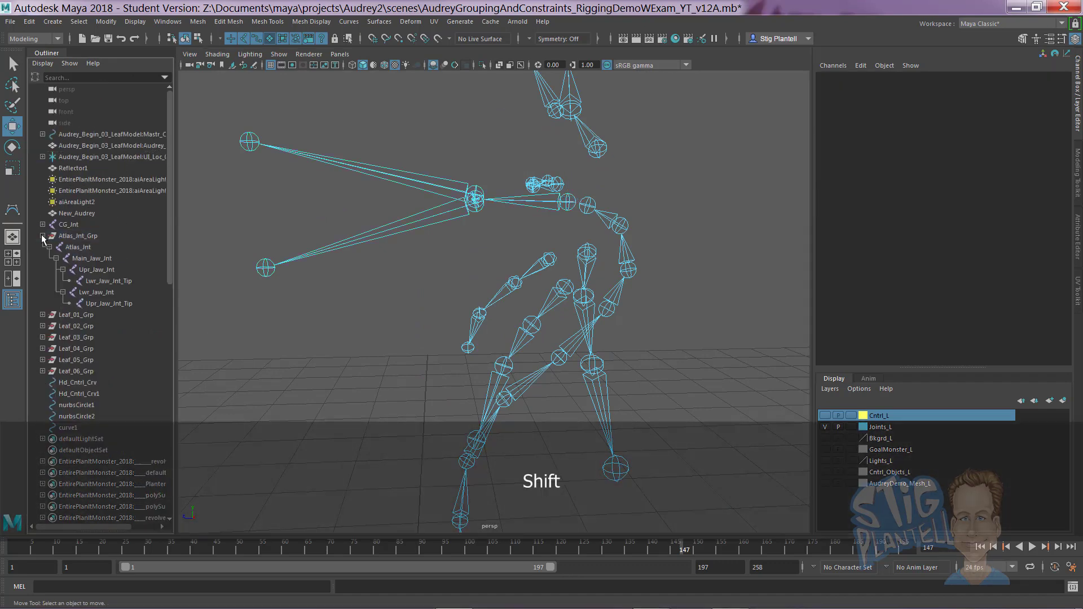
click(84, 236)
click(657, 195)
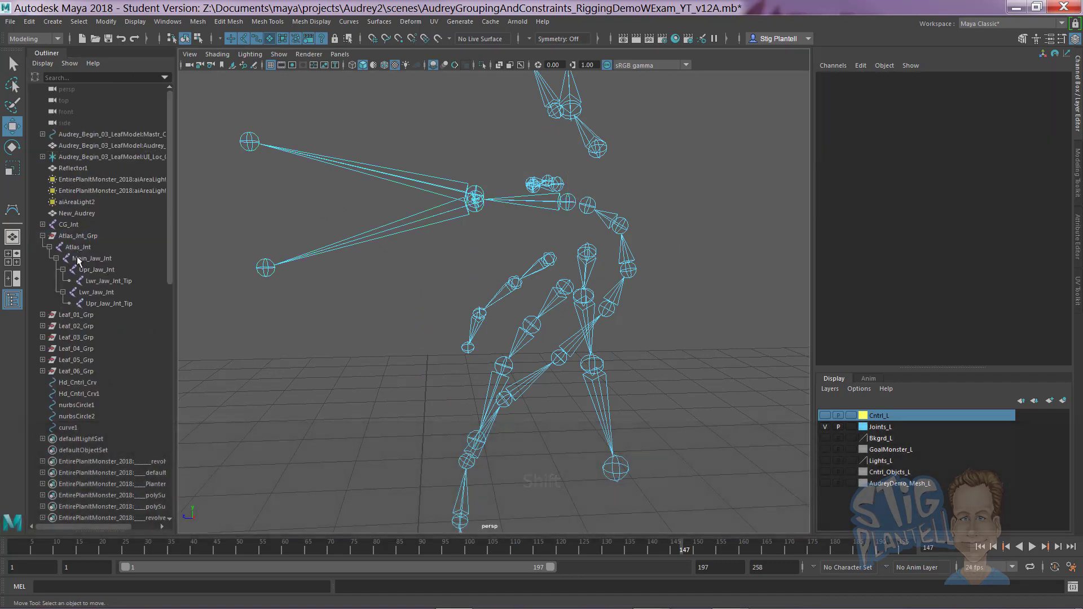
Step: Select Leaf_01_Grp and Leaf_06_Grp to examine the separate leaf joint chains, and clear the selection
click(83, 314)
alt+drag(637, 226, 131, 327)
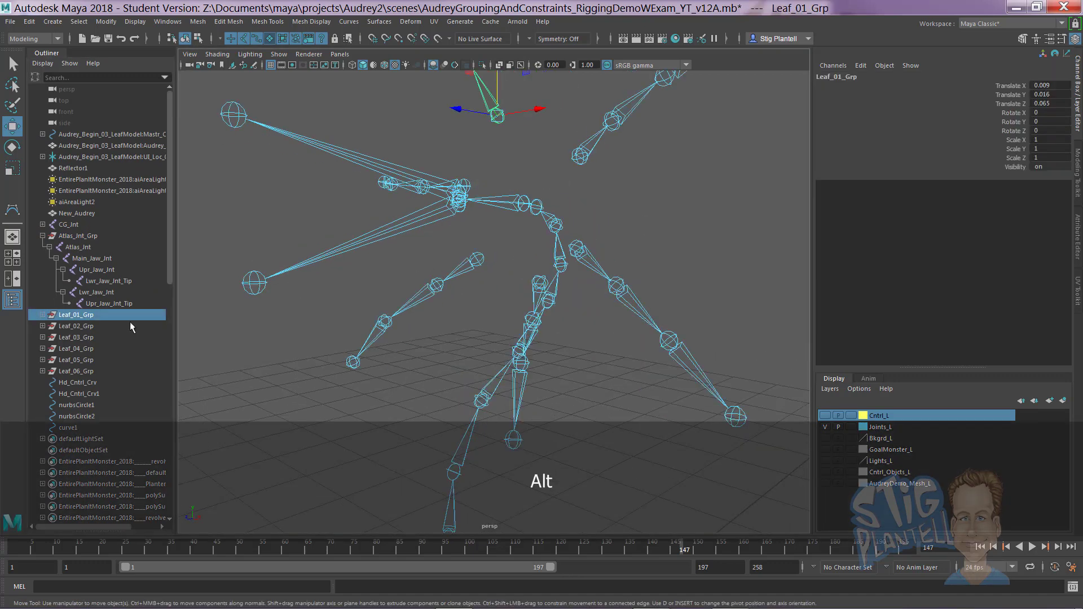
click(76, 371)
click(633, 233)
alt+drag(633, 233, 485, 274)
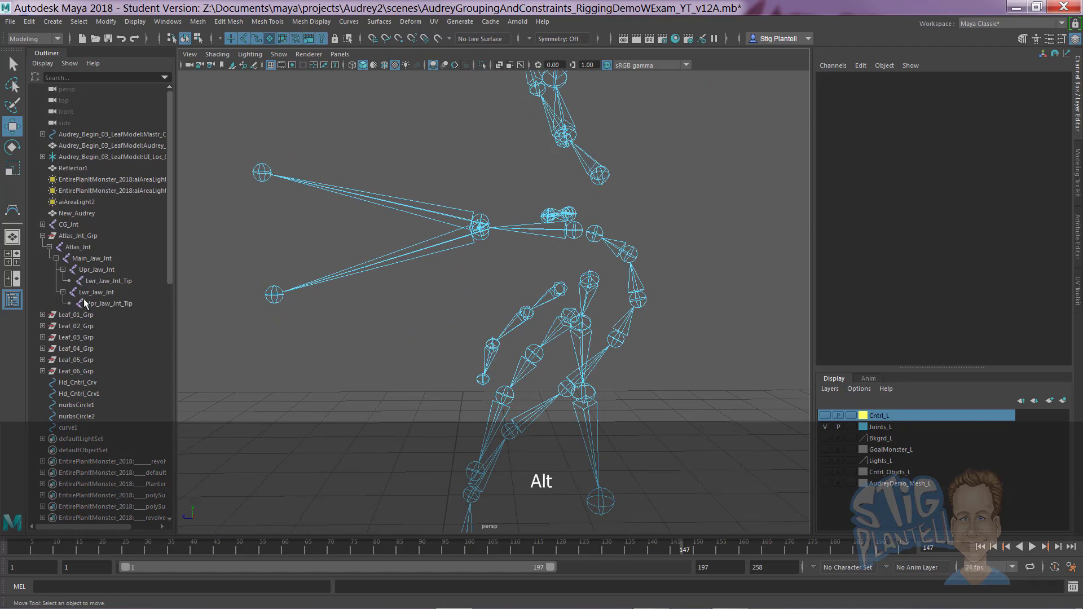
Step: Expand the full CG_Jnt hierarchy and select Spn_Jnt_8_Tip to examine the spine chain, clearing the selection when done
click(69, 224)
shift+click(43, 224)
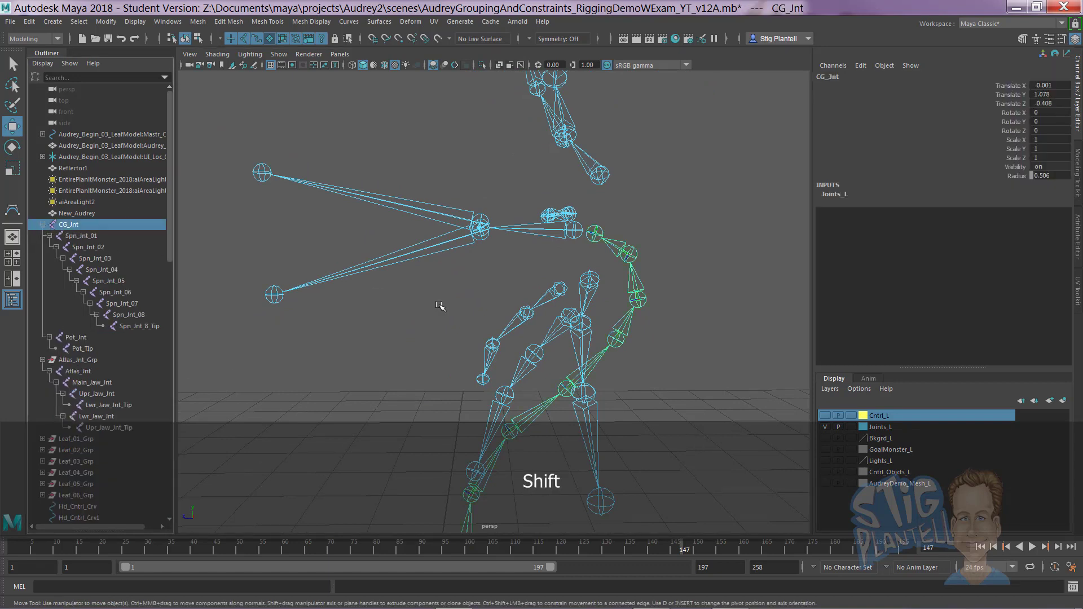
shift+click(149, 327)
alt+drag(633, 293, 606, 130)
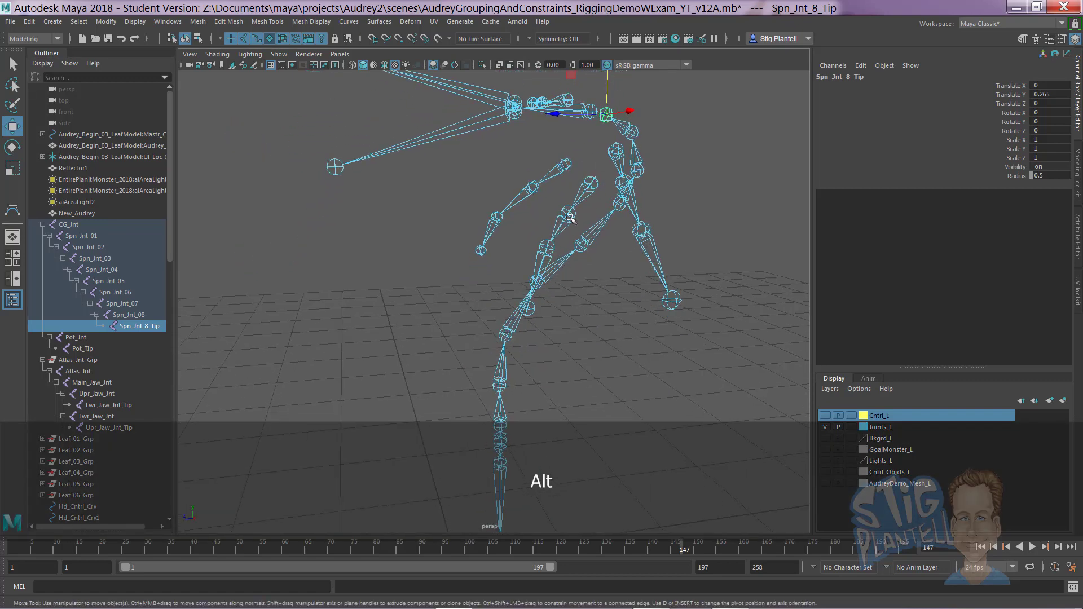
alt+drag(570, 219, 465, 244)
click(662, 253)
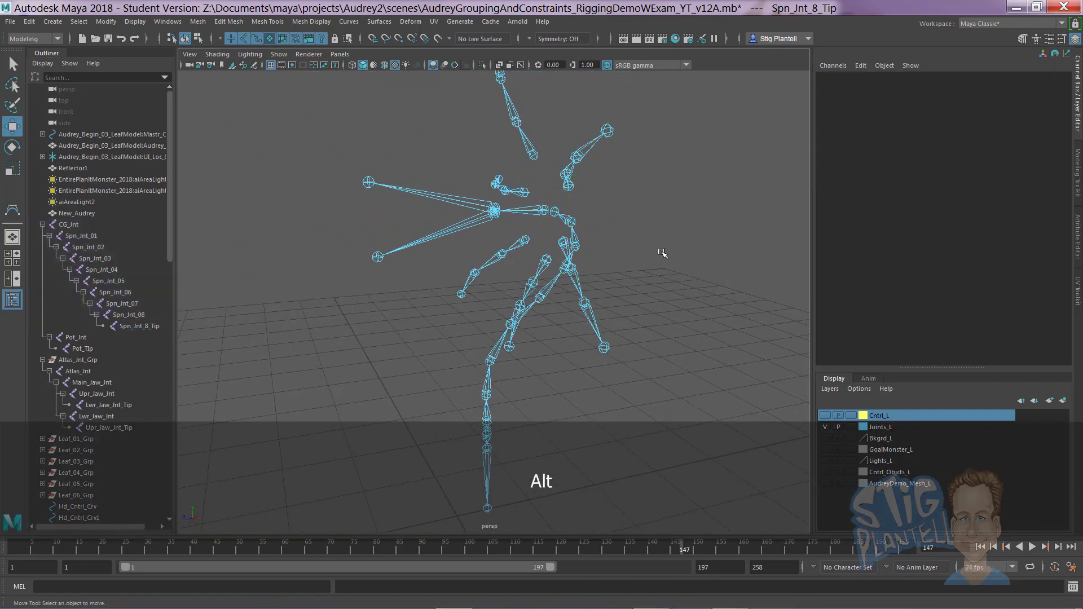
alt+drag(662, 253, 510, 356)
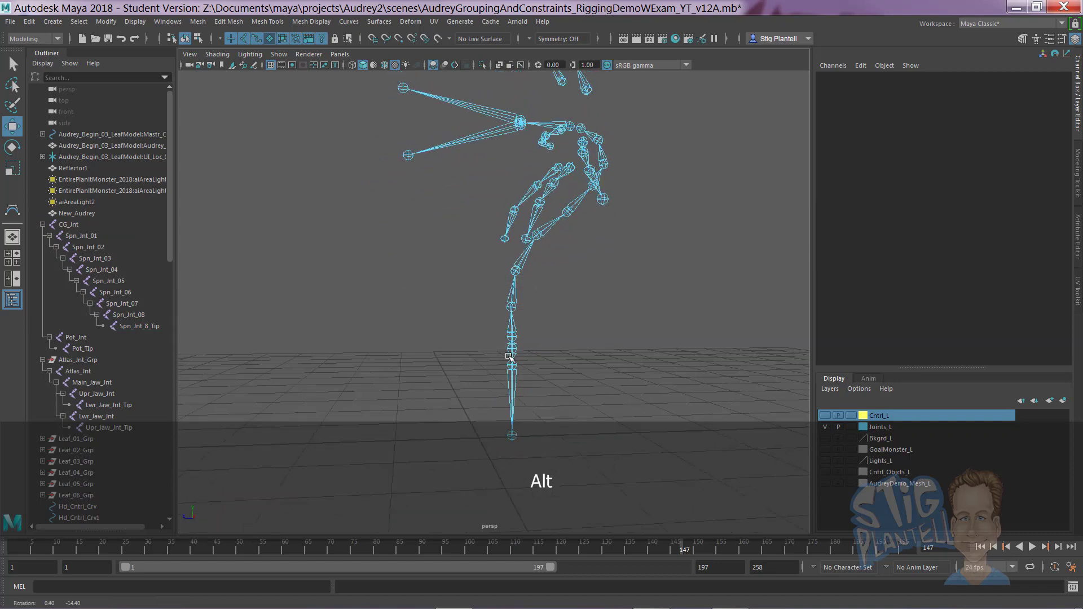
Step: Test-rotate CG_Jnt to see how the spine chain follows, and undo the rotation
click(511, 359)
alt+drag(557, 315, 530, 337)
key(e)
key(ctrl+z)
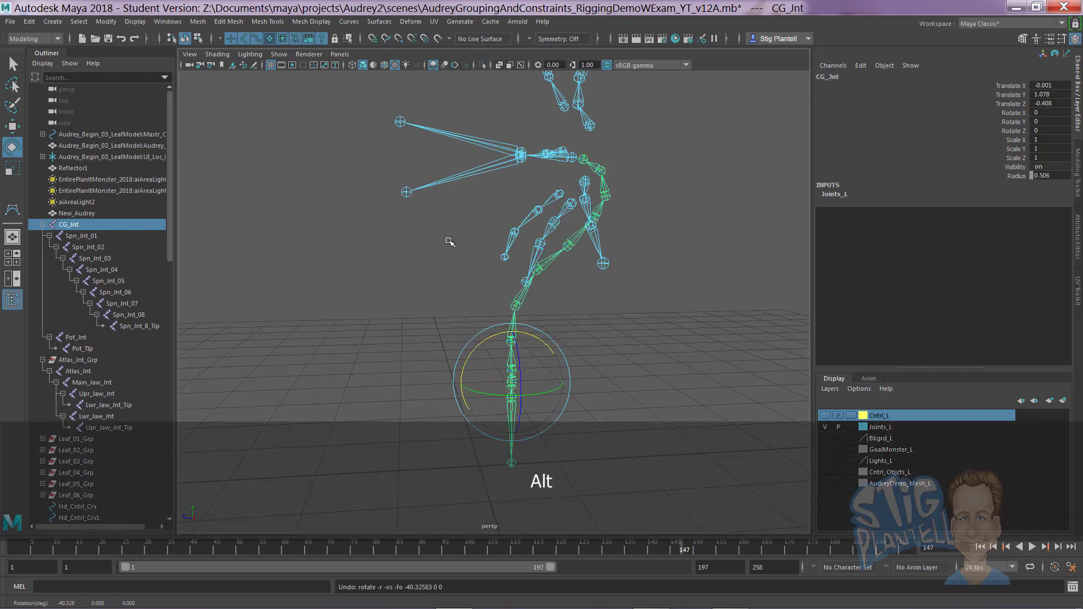
Step: Start the Create IK Handle tool, keep ikRPsolver as its current solver and close its settings
alt+middle_drag(450, 241, 440, 279)
alt+drag(440, 279, 449, 301)
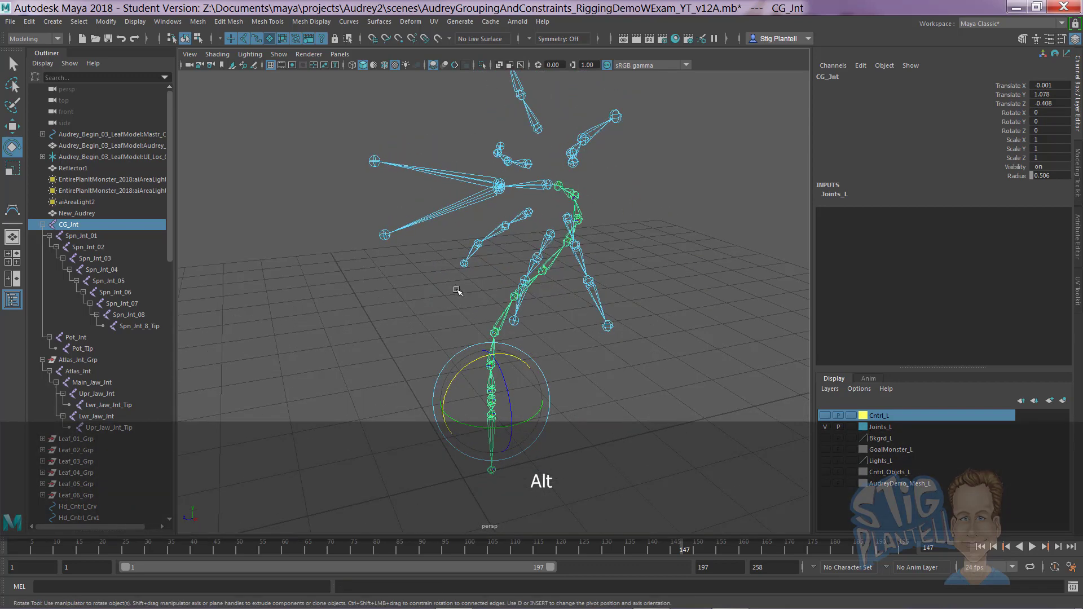
alt+middle_drag(458, 291, 439, 313)
alt+right_drag(439, 313, 606, 329)
key(space)
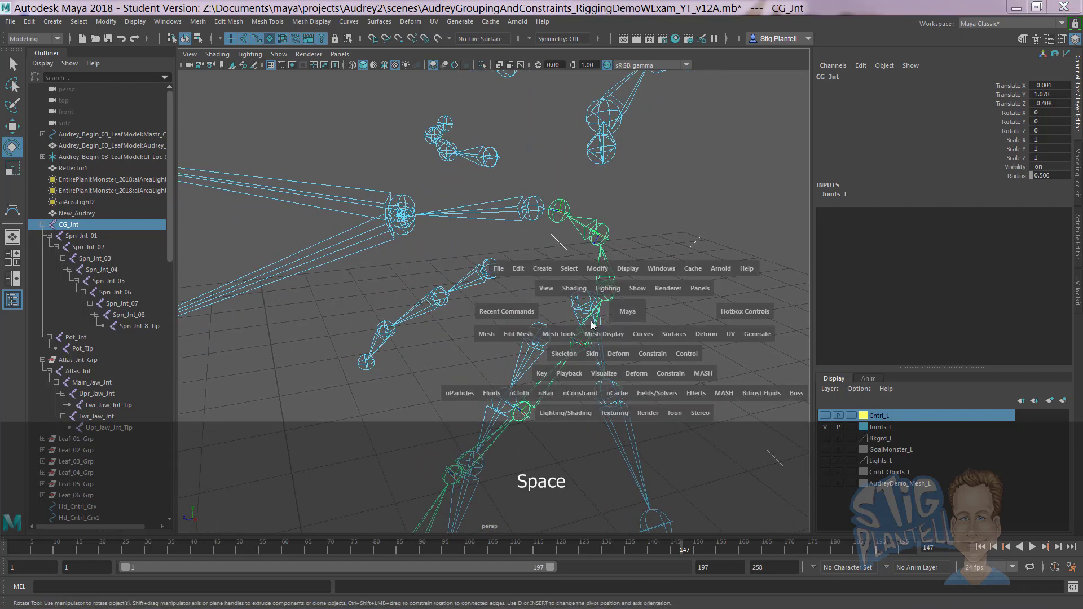
click(564, 354)
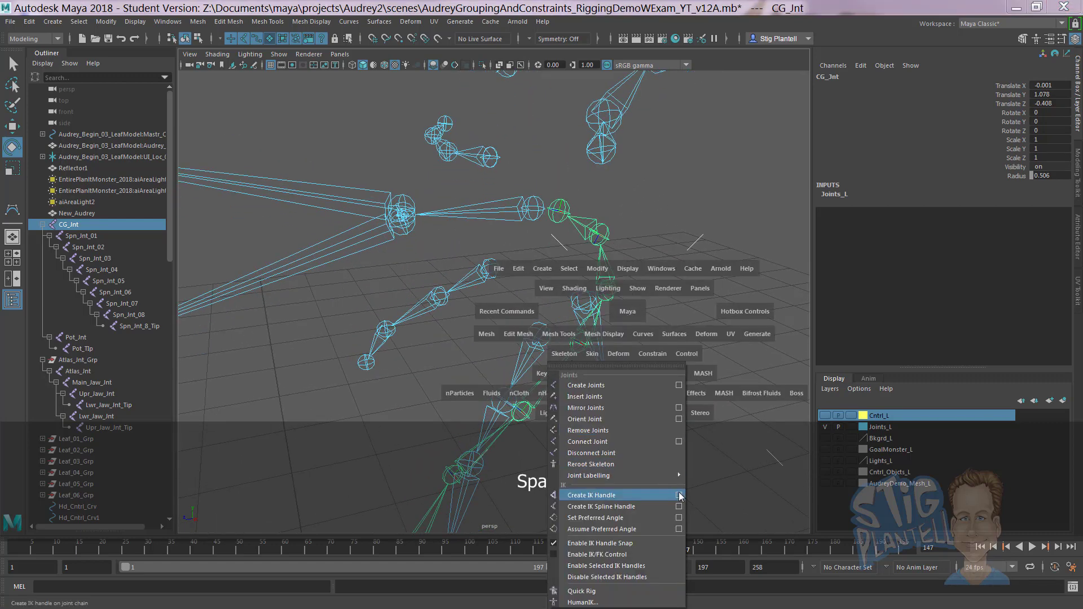
click(679, 496)
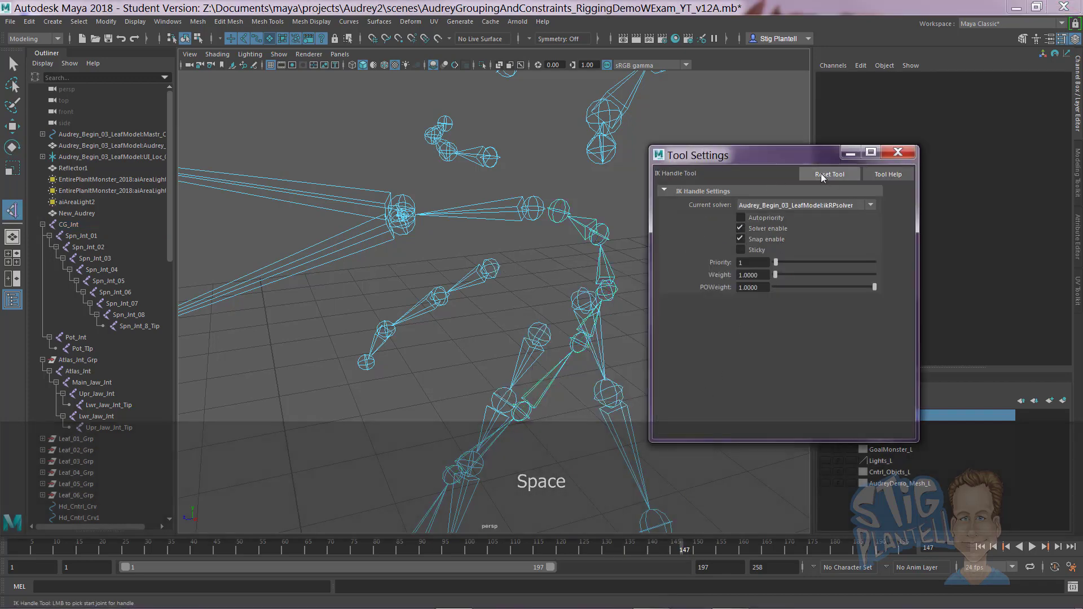
click(872, 204)
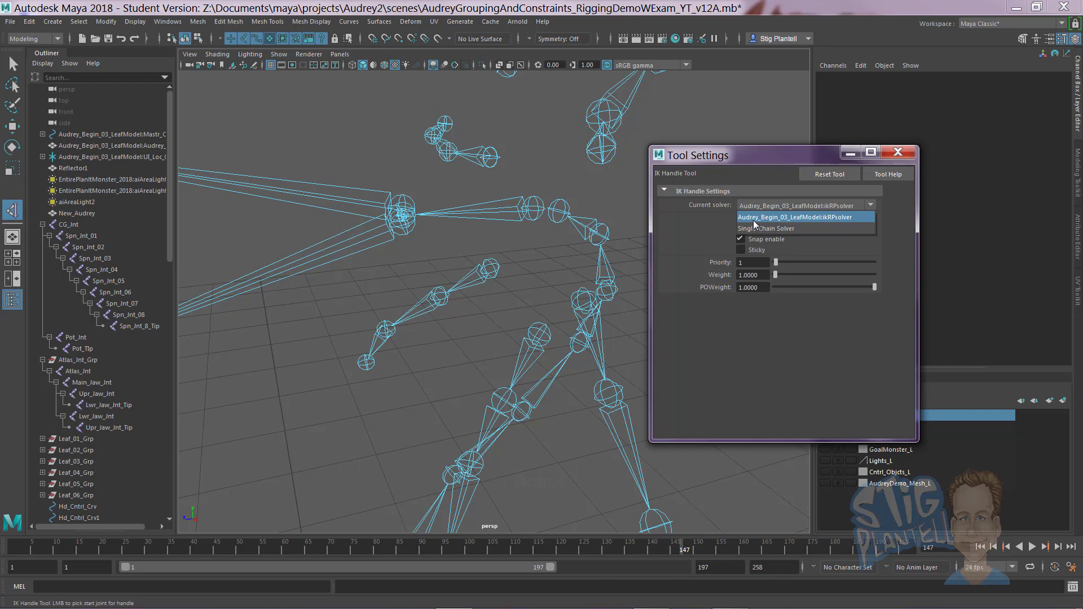
click(804, 148)
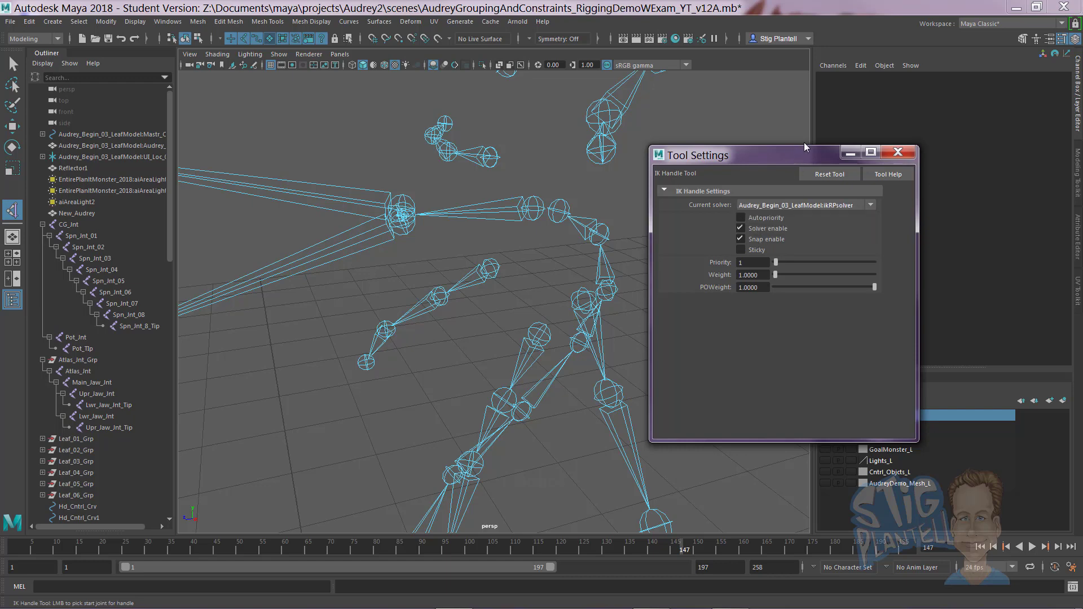
drag(792, 157, 853, 146)
click(962, 148)
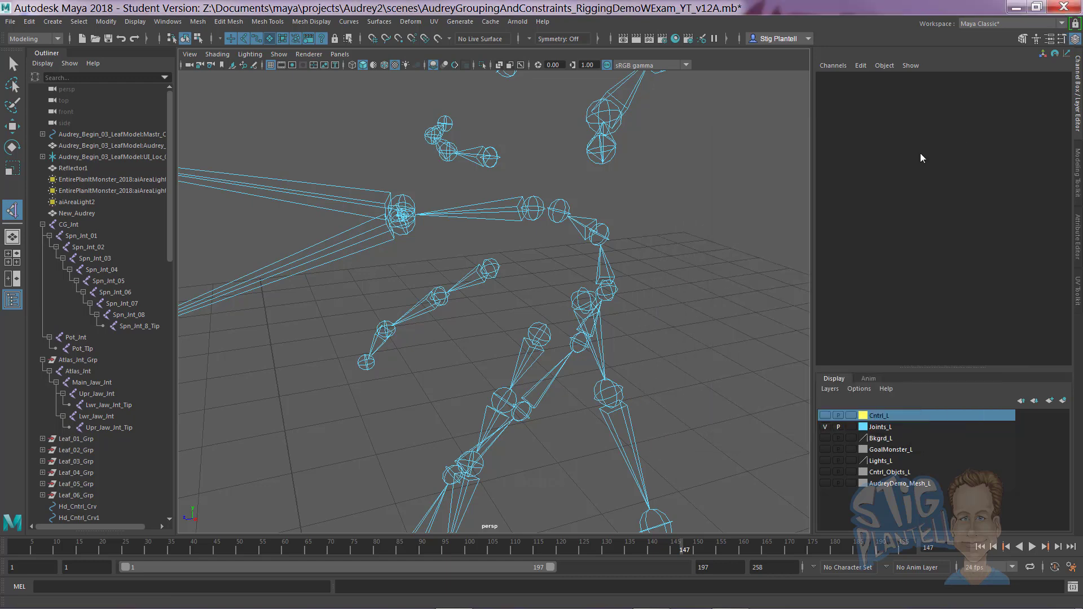
Step: Create an IK handle along the spine from Spn_Jnt_02 to Spn_Jnt_8_Tip
alt+middle_drag(582, 281, 626, 195)
alt+drag(505, 370, 497, 342)
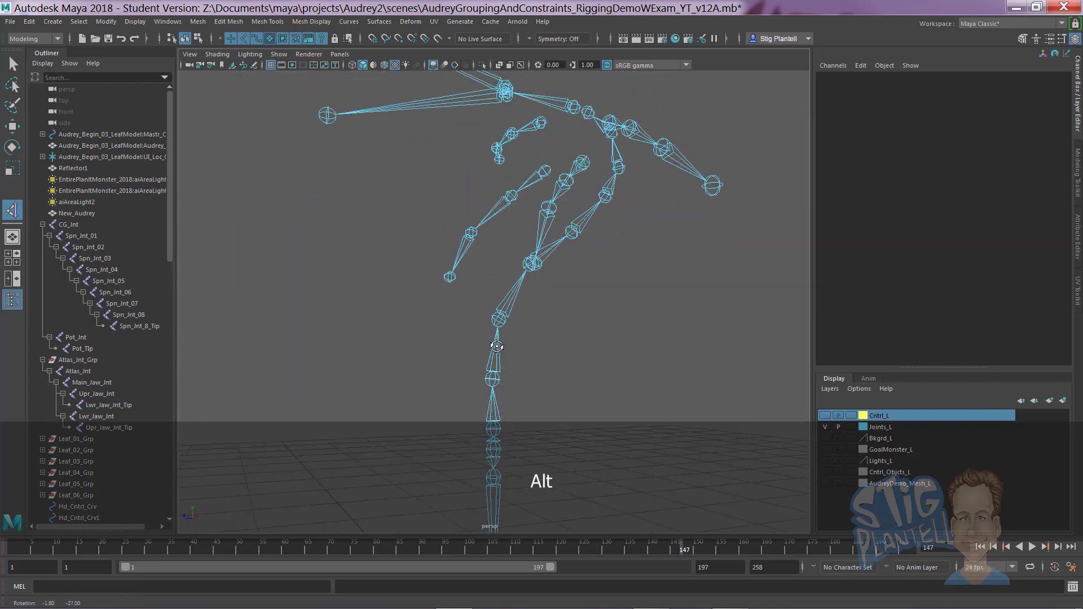
alt+middle_drag(498, 339, 531, 203)
alt+right_drag(570, 339, 779, 361)
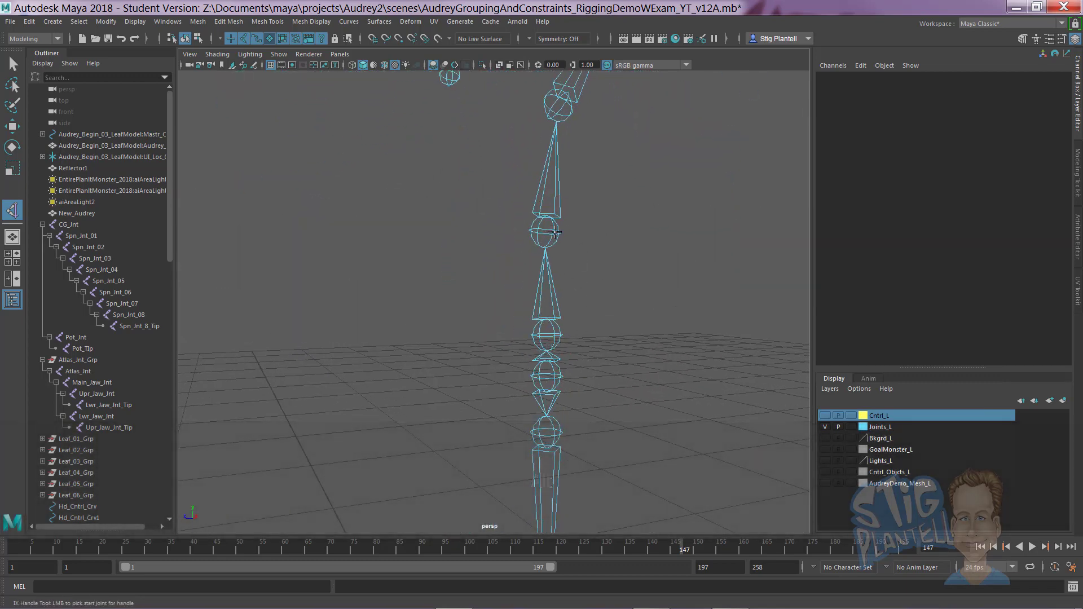
click(565, 234)
alt+right_drag(595, 221, 501, 242)
click(591, 209)
Step: Rename the new spine IK handle as IK_Handle and clear the selection
double_click(855, 79)
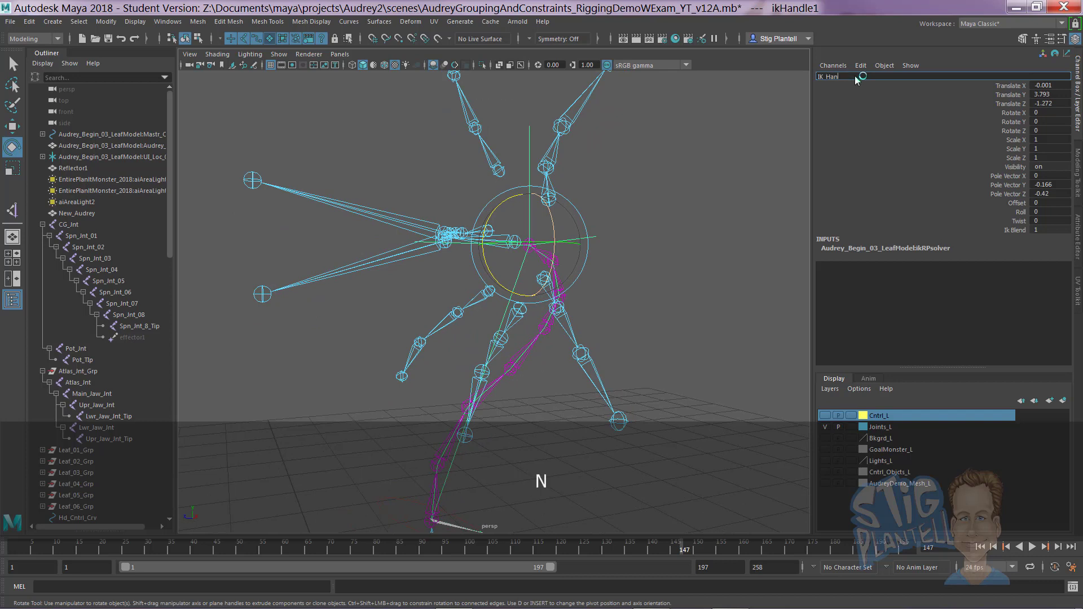
key(Return)
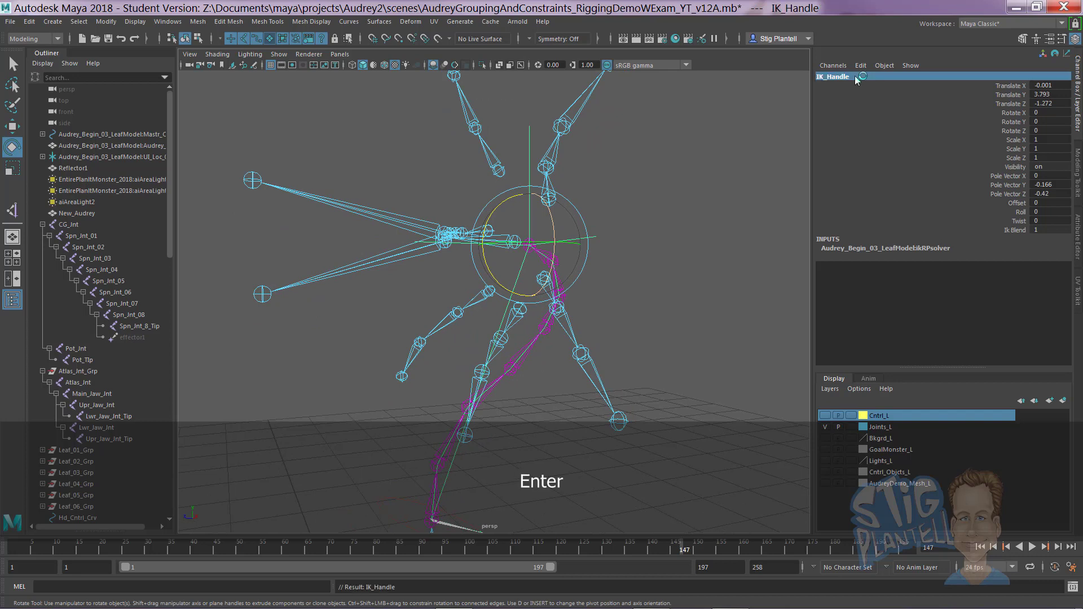
alt+drag(604, 282, 581, 283)
click(672, 266)
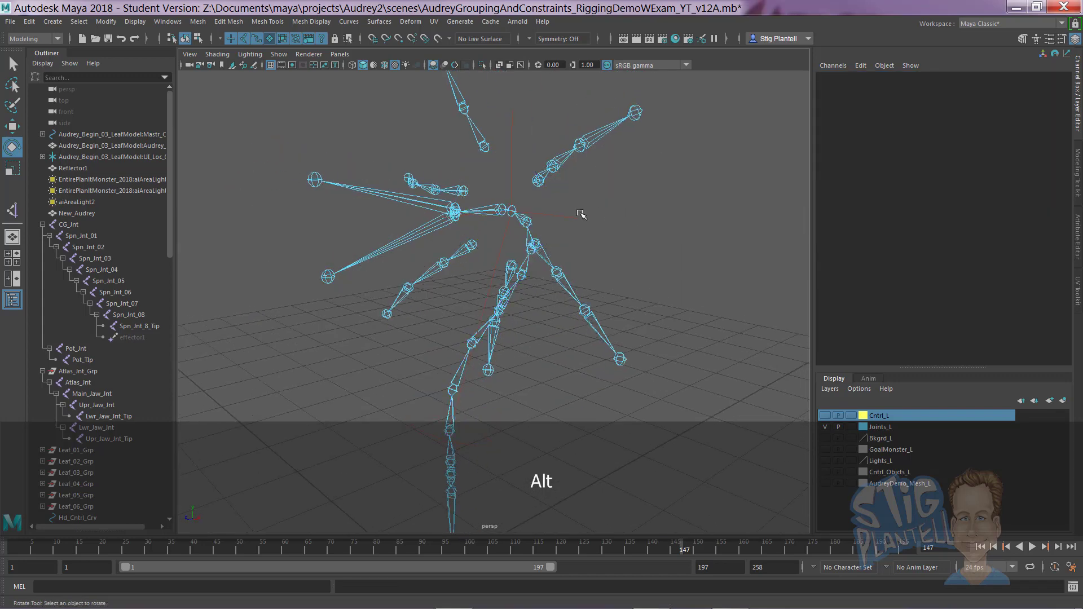
Step: Test-move IK_Handle to see how the spine chain bends, and undo the move
click(581, 213)
key(e)
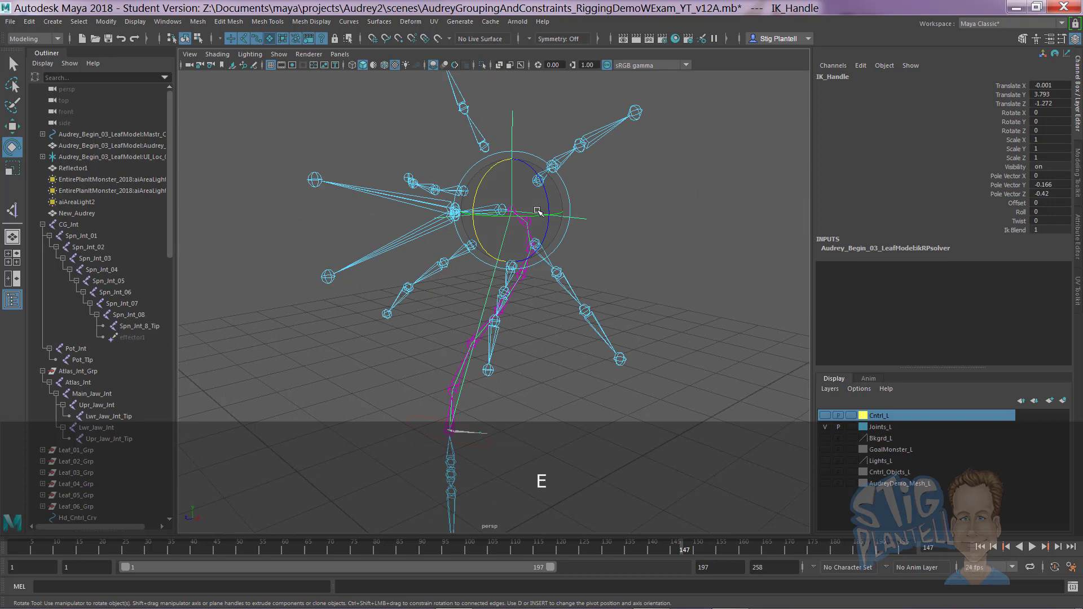
key(w)
drag(513, 211, 576, 241)
key(ctrl+z)
Step: Examine IK_Handle and the spine chain from several angles
alt+drag(572, 285, 480, 305)
alt+middle_drag(480, 304, 461, 317)
alt+right_drag(485, 307, 619, 297)
alt+drag(533, 288, 570, 285)
alt+right_drag(570, 307, 653, 316)
mouse_move(527, 266)
alt+mouse_down()
mouse_move(544, 266)
mouse_move(526, 267)
alt+mouse_up()
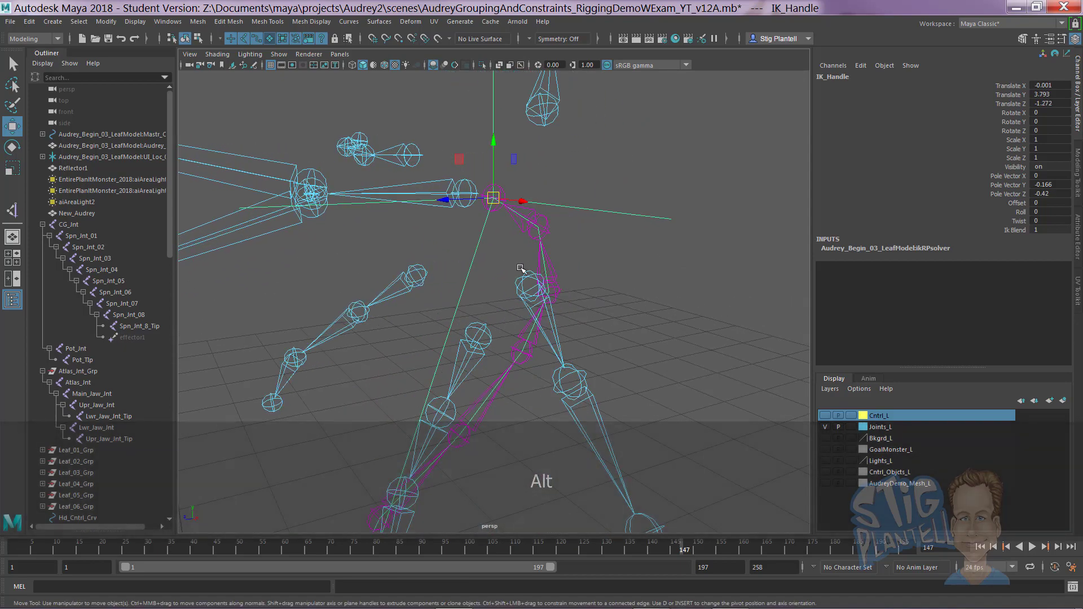
alt+drag(521, 268, 342, 245)
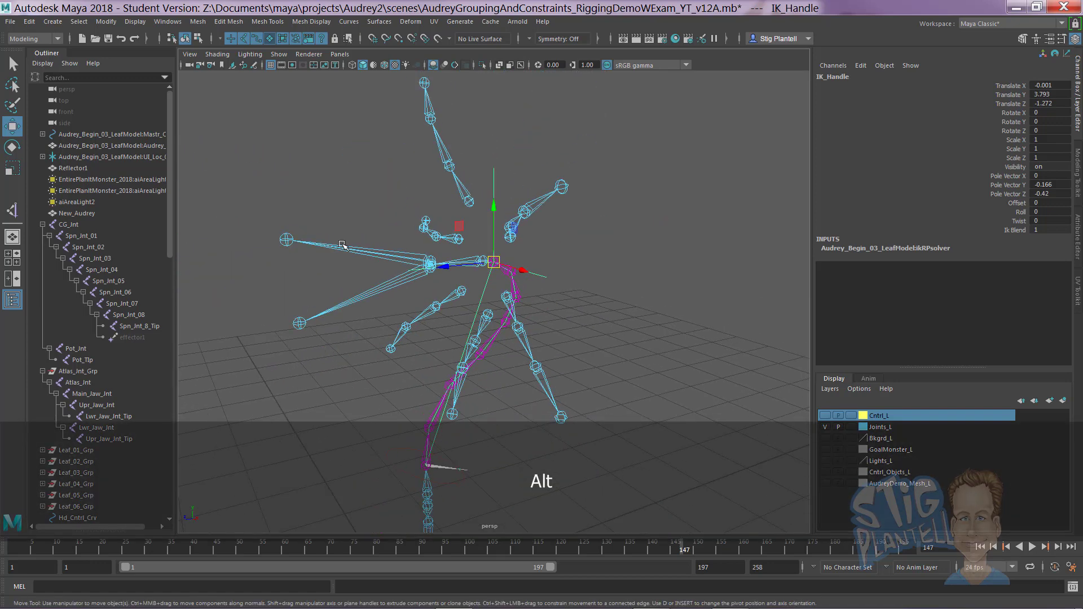
Step: Show the Cntrl_L layer, then put every control curve except the four-pointed head control into a new display layer and hide it
click(827, 416)
alt+right_drag(406, 283, 415, 226)
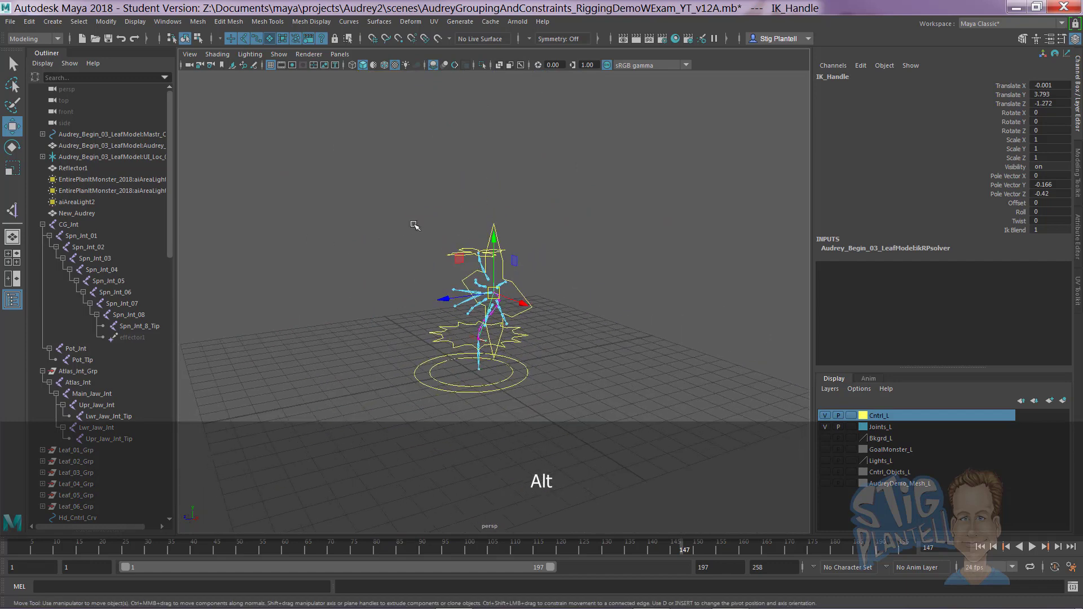
click(447, 248)
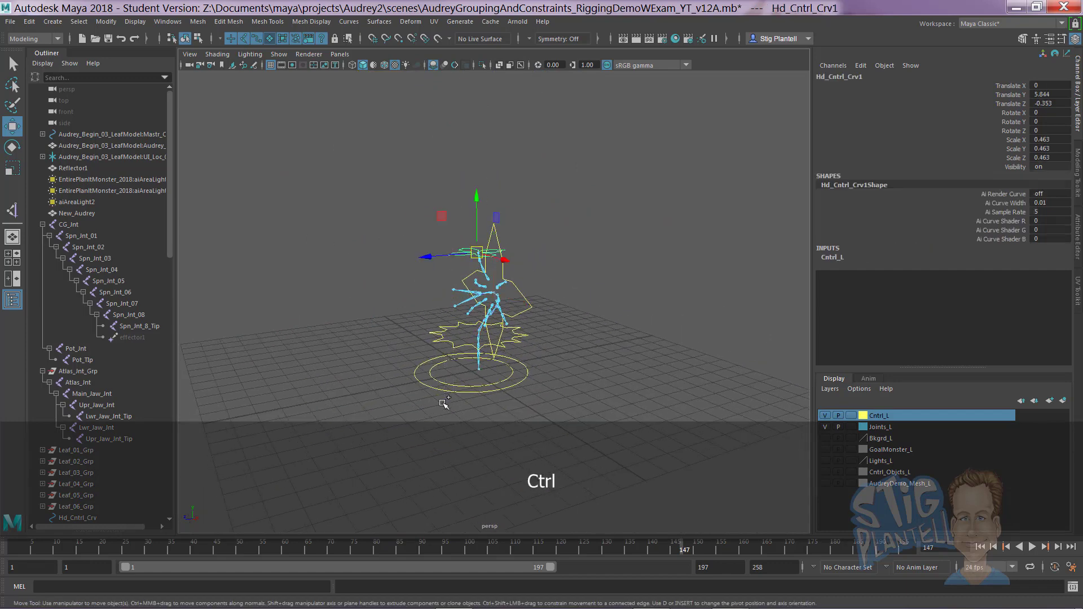
shift+click(445, 382)
click(1063, 400)
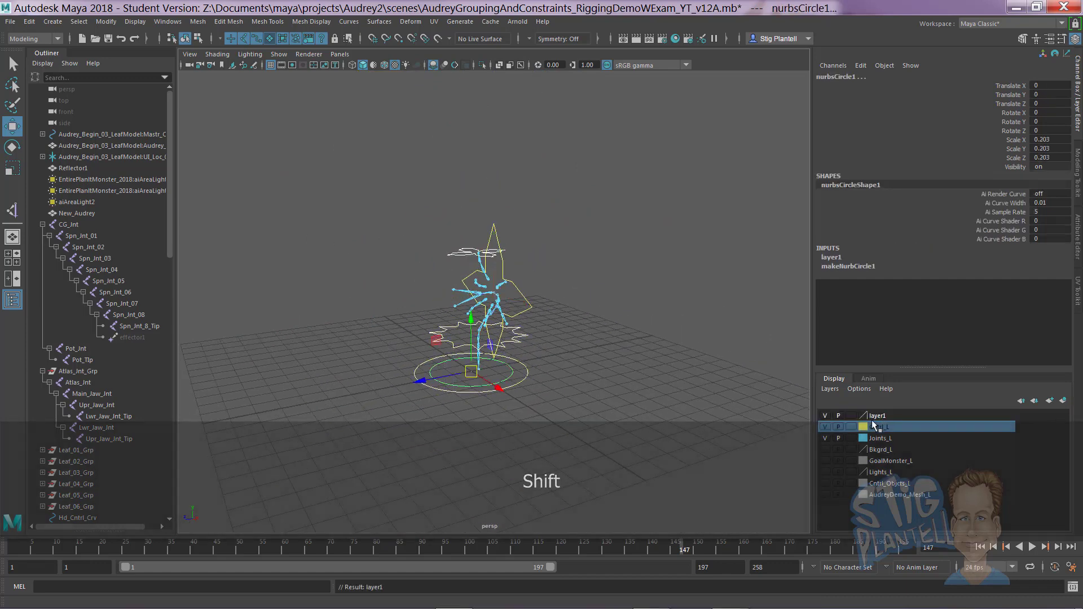
click(826, 416)
Step: Display the control vertices of the four-pointed head control curve to examine how its shape is built
alt+drag(571, 222, 702, 272)
alt+right_drag(702, 273, 751, 277)
alt+drag(528, 261, 456, 234)
click(463, 227)
alt+drag(564, 227, 515, 222)
right_drag(473, 215, 406, 213)
mouse_move(496, 235)
alt+mouse_down()
mouse_move(473, 194)
mouse_move(464, 231)
mouse_move(507, 218)
alt+mouse_up()
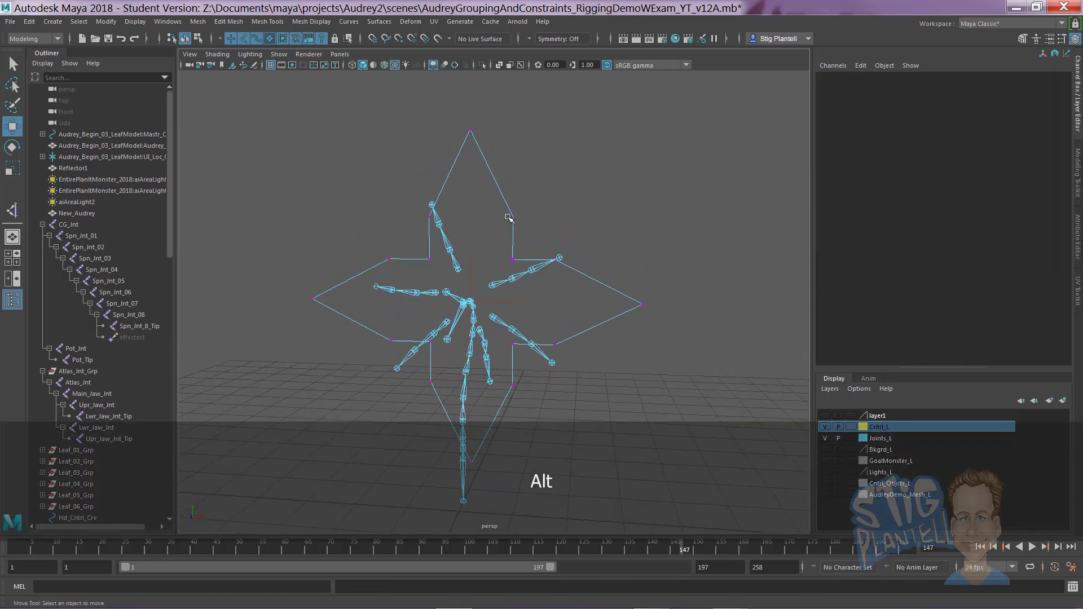
Step: Draw a closed, grid-snapped four-pointed star in the front view above the head control, using the CV Curve Tool with curve degree 1 Linear
key(space)
click(415, 166)
mouse_move(499, 251)
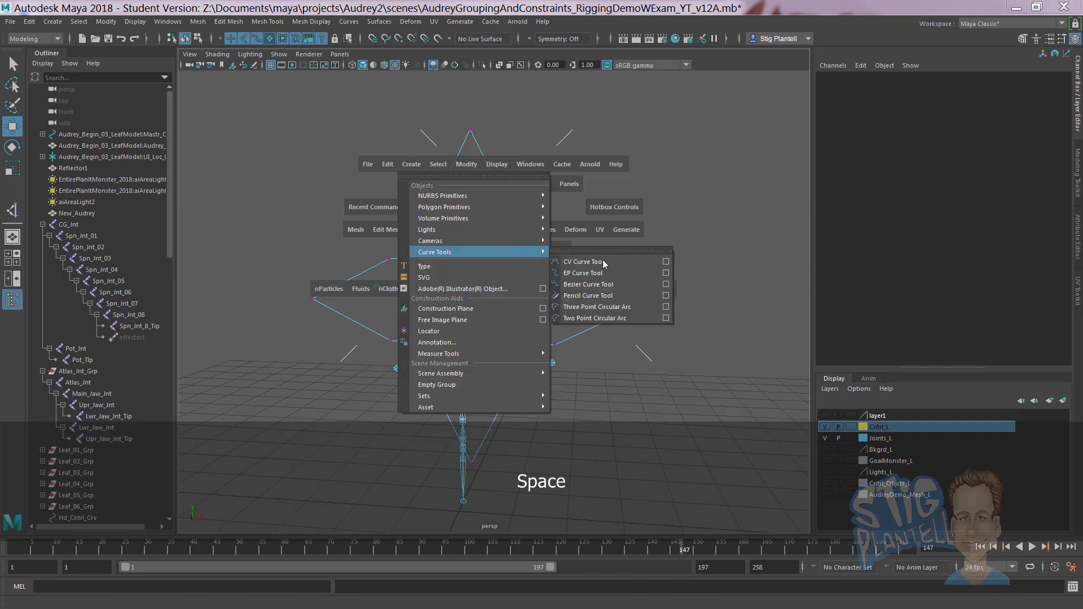
click(666, 261)
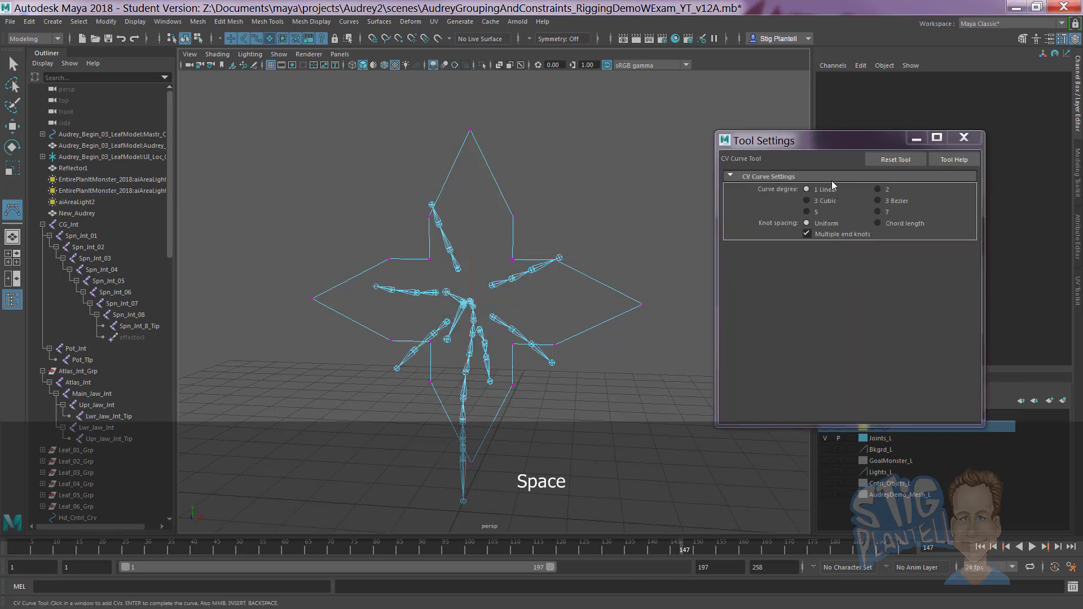
click(969, 135)
key(space)
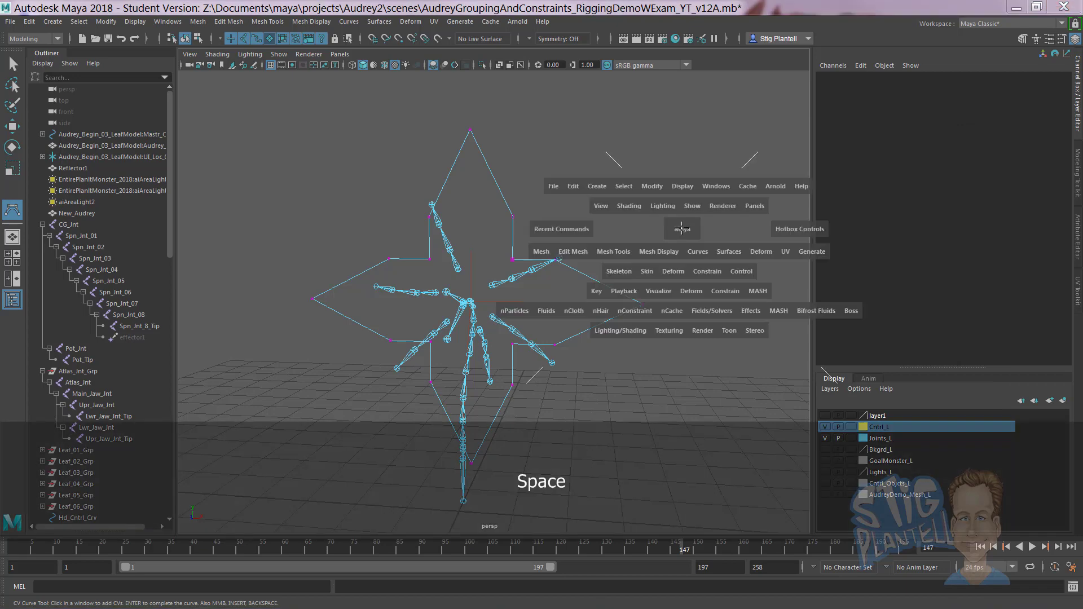
drag(645, 247, 672, 259)
alt+right_drag(643, 252, 462, 203)
alt+middle_drag(464, 93, 486, 246)
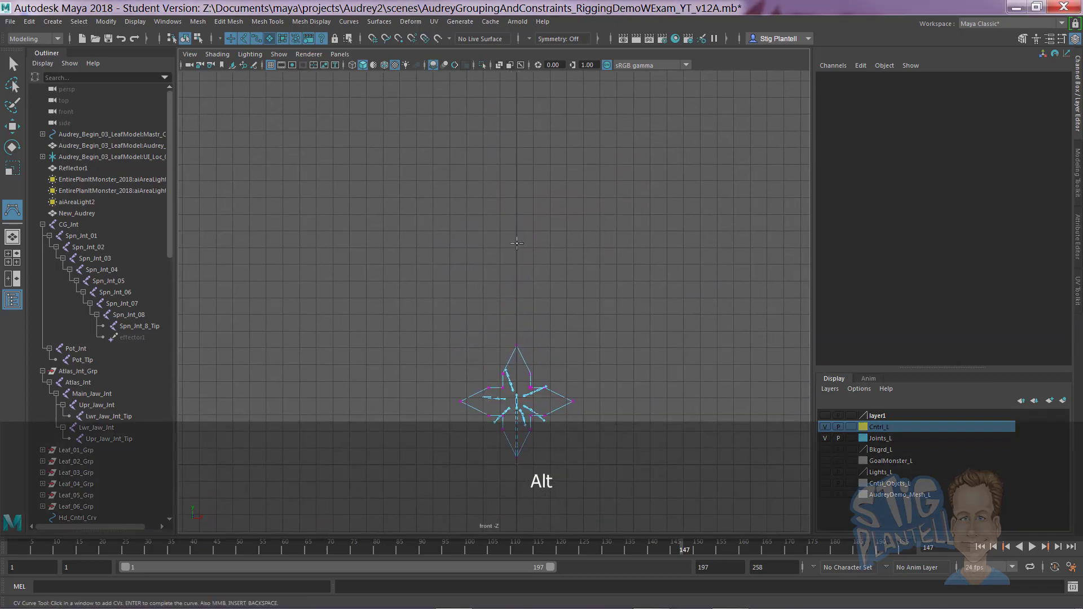
click(520, 291)
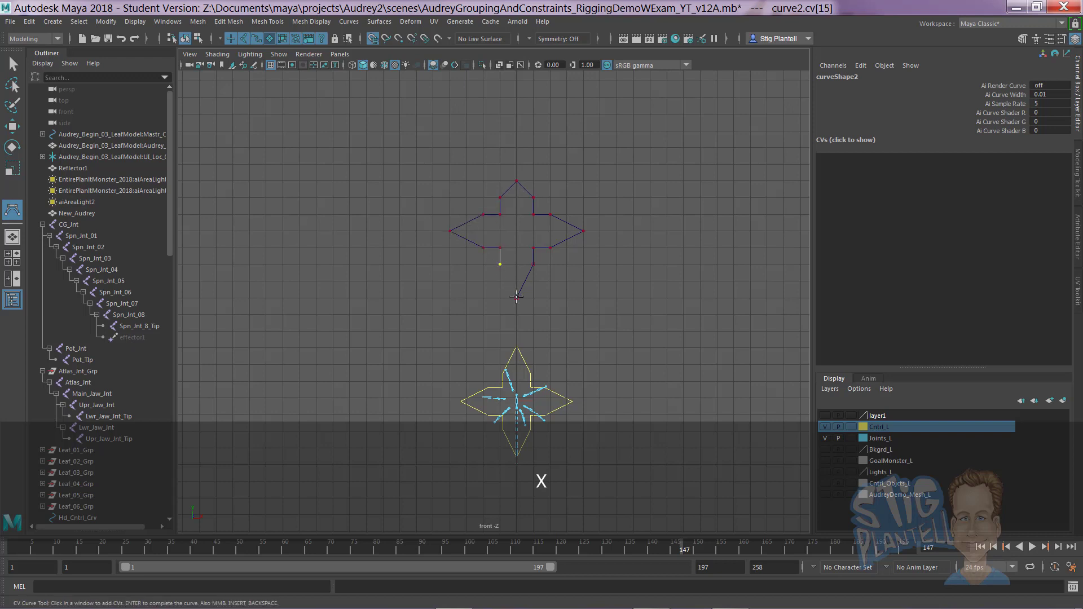
key(Return)
Step: Select the vertices at the new star curve's lowest point and move them up one grid unit
right_drag(555, 211, 623, 225)
alt+middle_drag(622, 224, 595, 261)
drag(551, 353, 571, 346)
key(w)
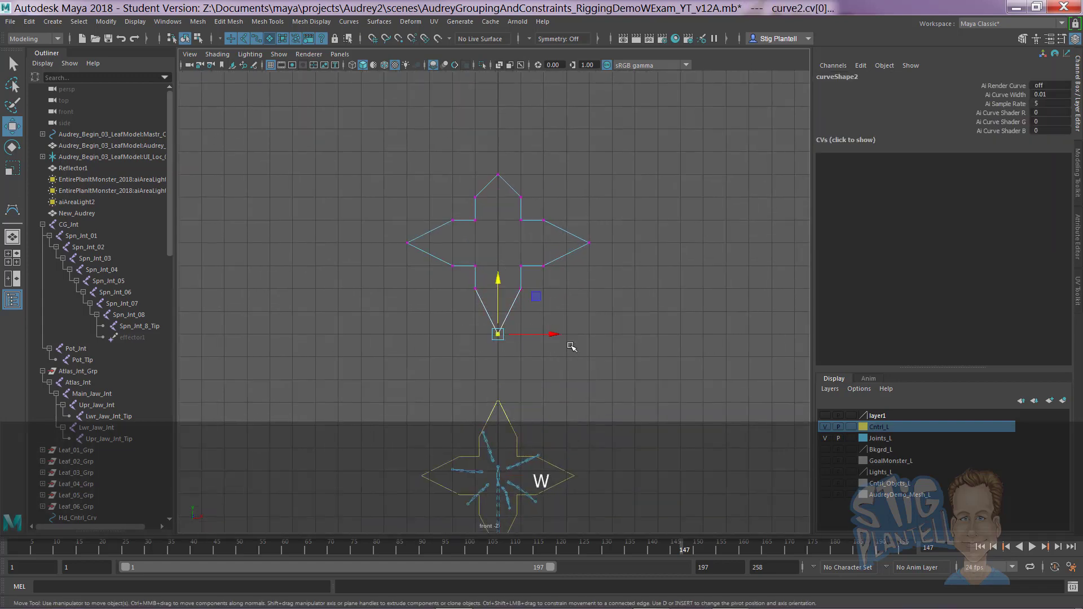
drag(497, 285, 498, 263)
Step: Scale the new star's two side points inward along X, then return to object selection with nothing selected
click(445, 245)
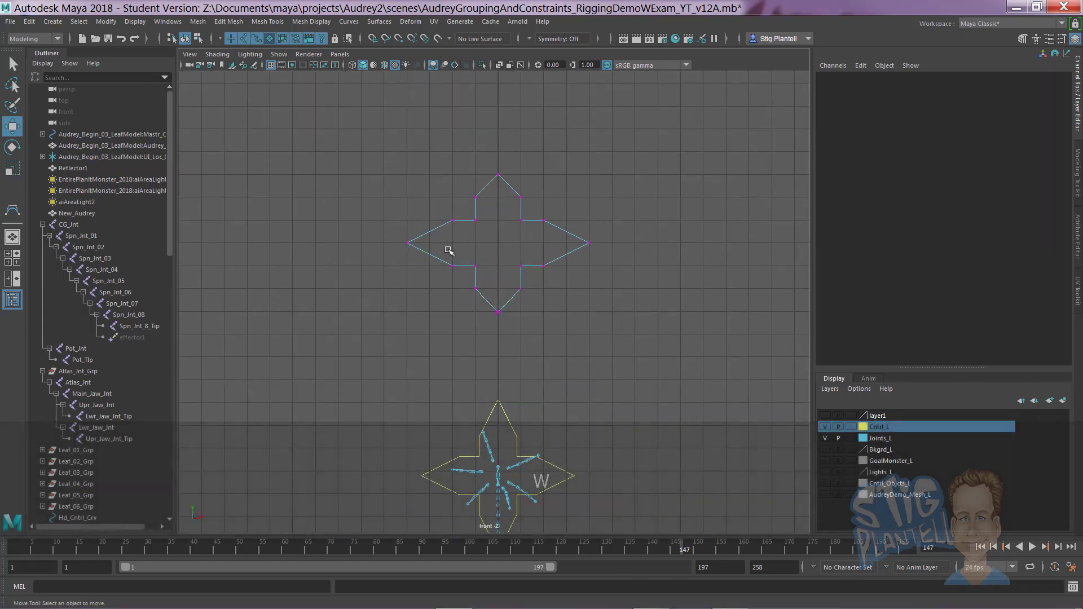
shift+drag(625, 221, 536, 245)
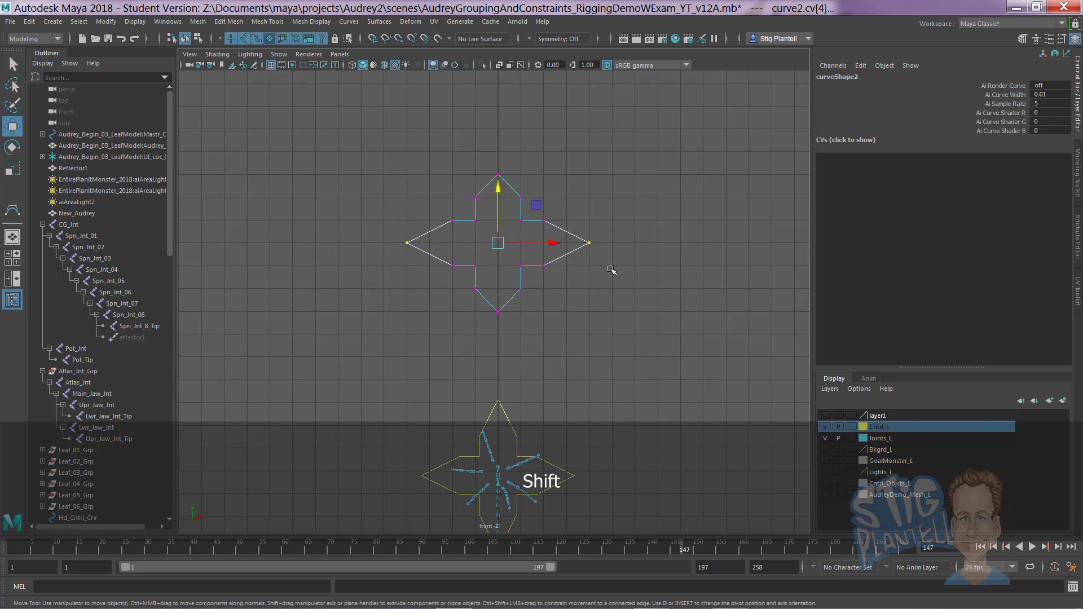
key(r)
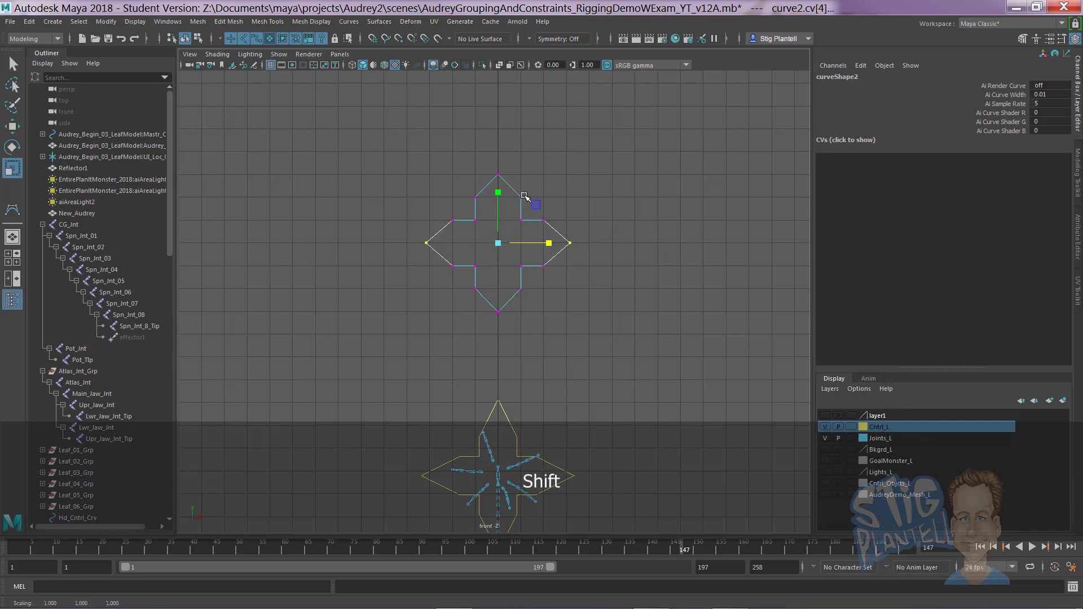
right_drag(522, 205, 600, 184)
click(600, 184)
Step: Switch to the perspective view and select the existing head control curve Hd_Cntrl_Crv
alt+middle_drag(485, 273, 520, 273)
scroll(502, 230, down, 1)
key(space)
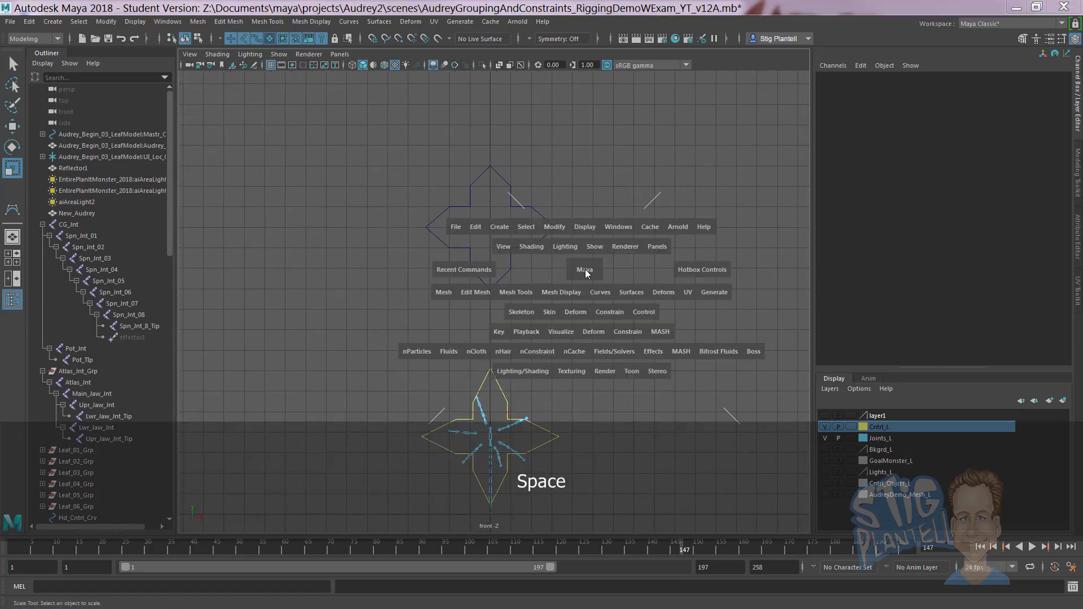
click(584, 238)
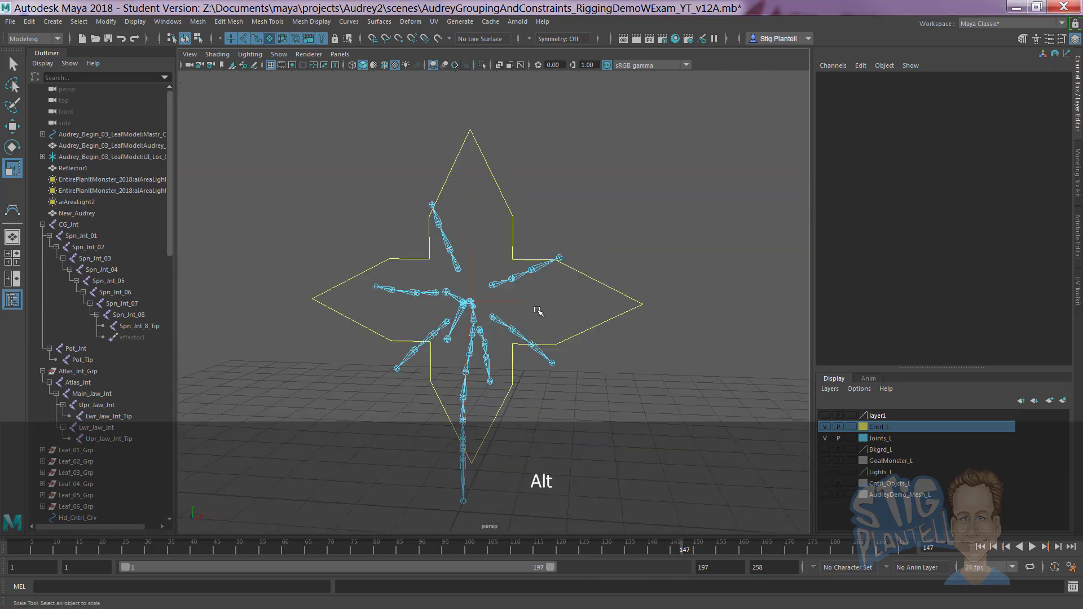
alt+drag(539, 310, 554, 216)
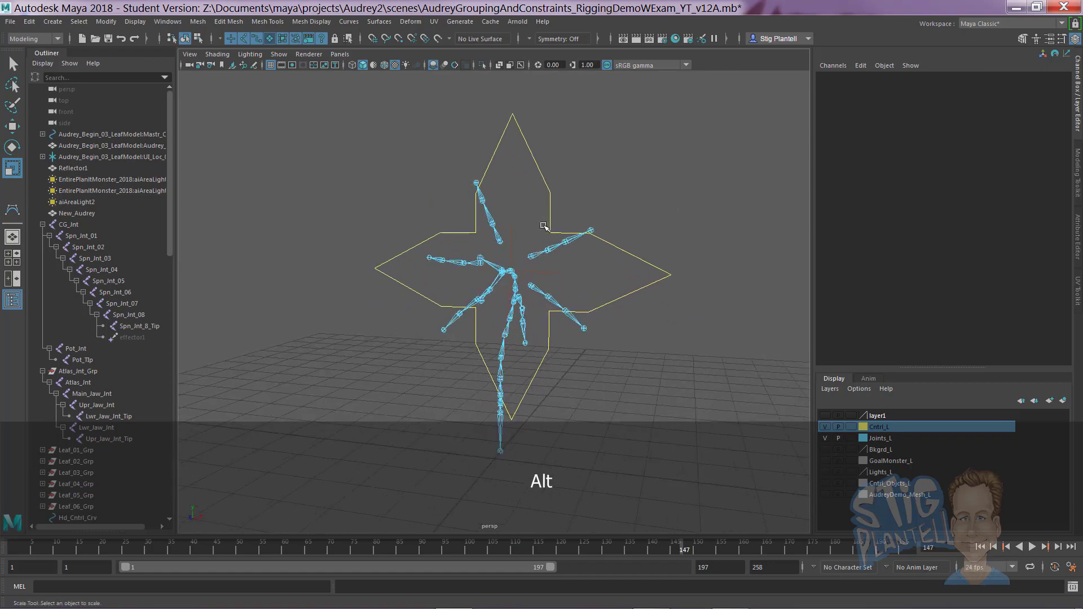
click(554, 216)
alt+right_drag(554, 216, 575, 247)
alt+middle_drag(576, 247, 601, 292)
alt+right_drag(601, 292, 685, 292)
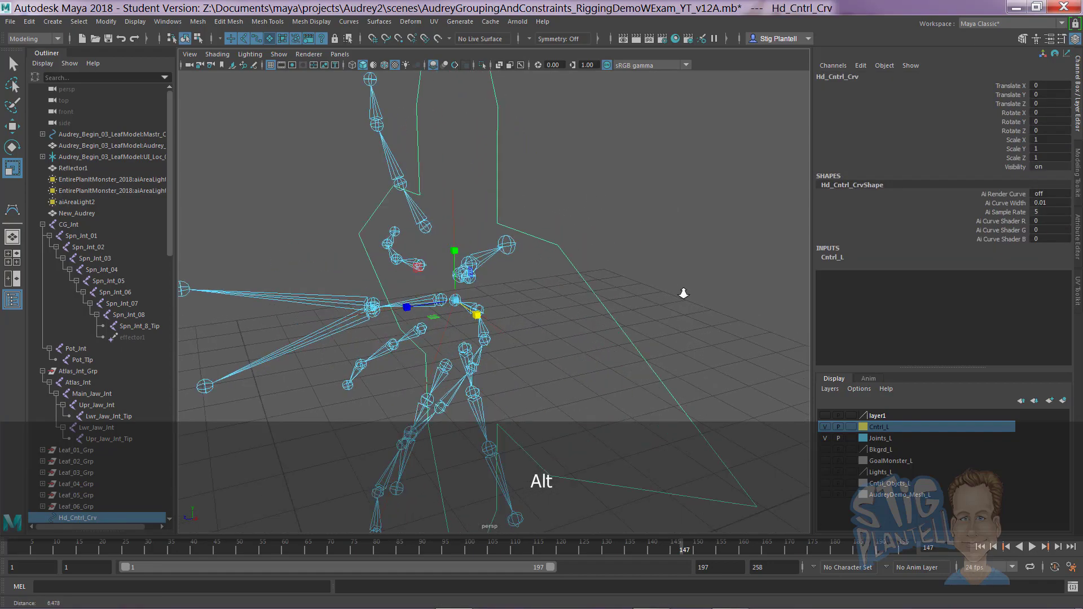
alt+middle_drag(685, 293, 629, 299)
alt+right_drag(629, 299, 583, 298)
alt+drag(583, 297, 624, 293)
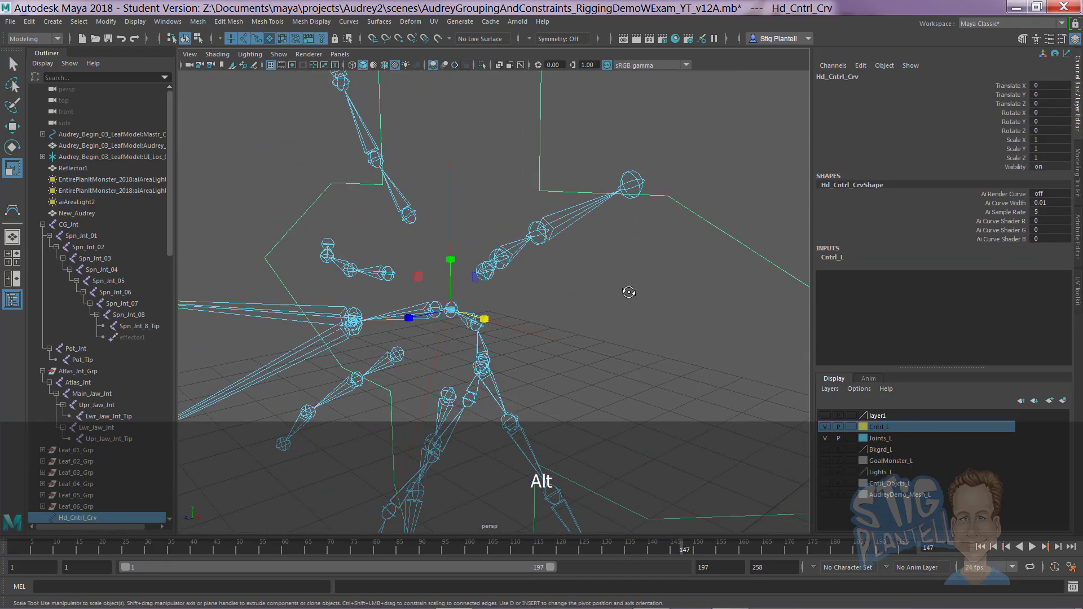
Step: Snap the pivot of Hd_Cntrl_Crv to the Spn_Jnt_8_Tip joint, then leave pivot editing
key(d)
alt+right_drag(499, 336, 517, 306)
alt+middle_drag(518, 307, 524, 286)
alt+right_drag(525, 287, 438, 298)
alt+drag(389, 261, 469, 251)
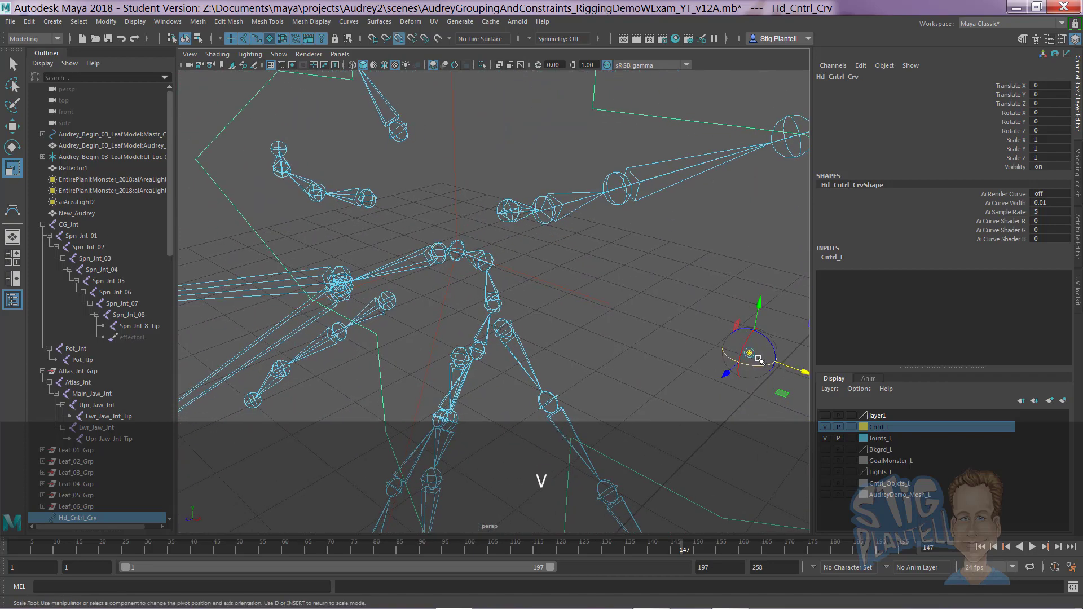
drag(759, 360, 707, 340)
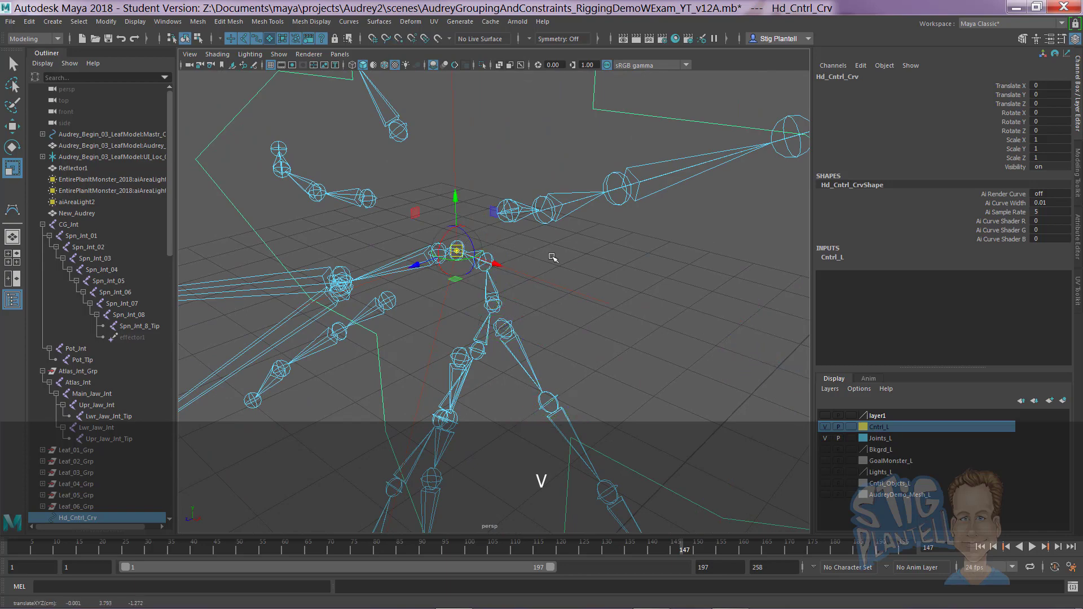
alt+drag(584, 284, 405, 278)
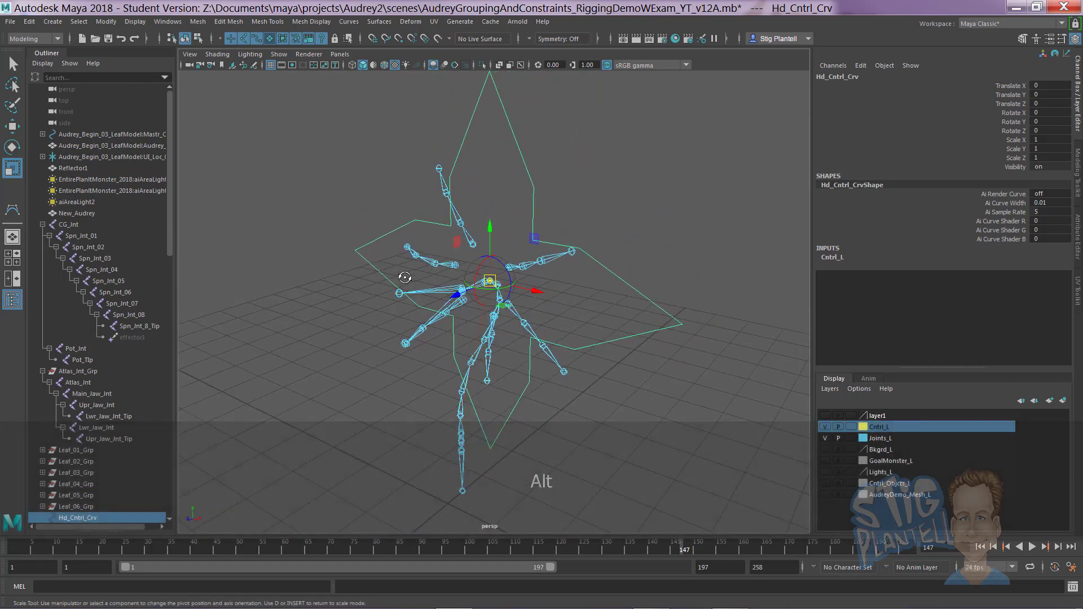
key(d)
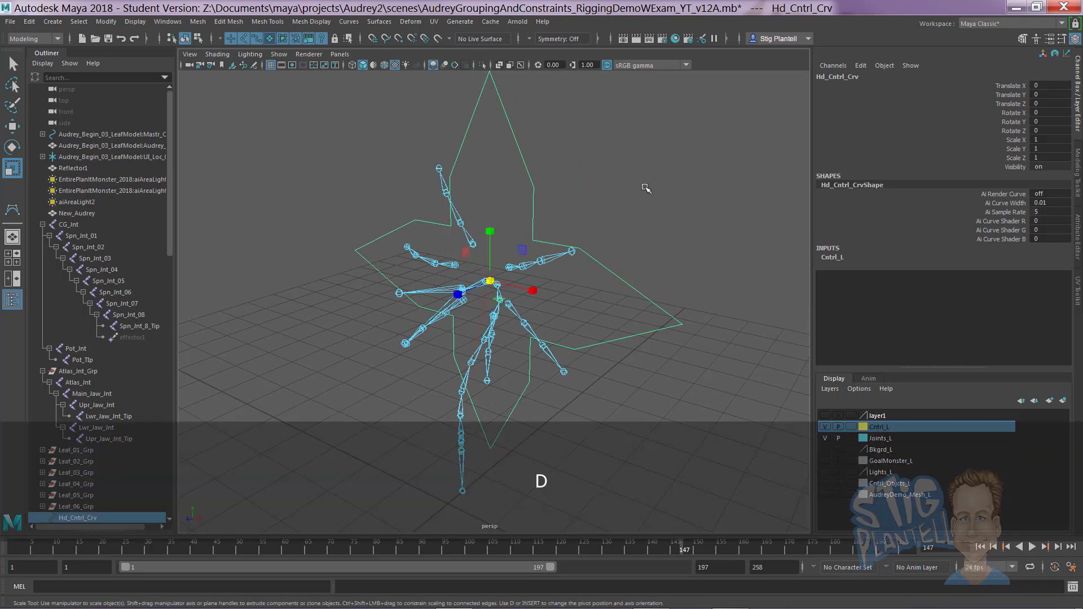
Step: Deselect and reselect Hd_Cntrl_Crv, and examine its pivot at the tip of the spine
click(605, 237)
alt+drag(605, 237, 527, 227)
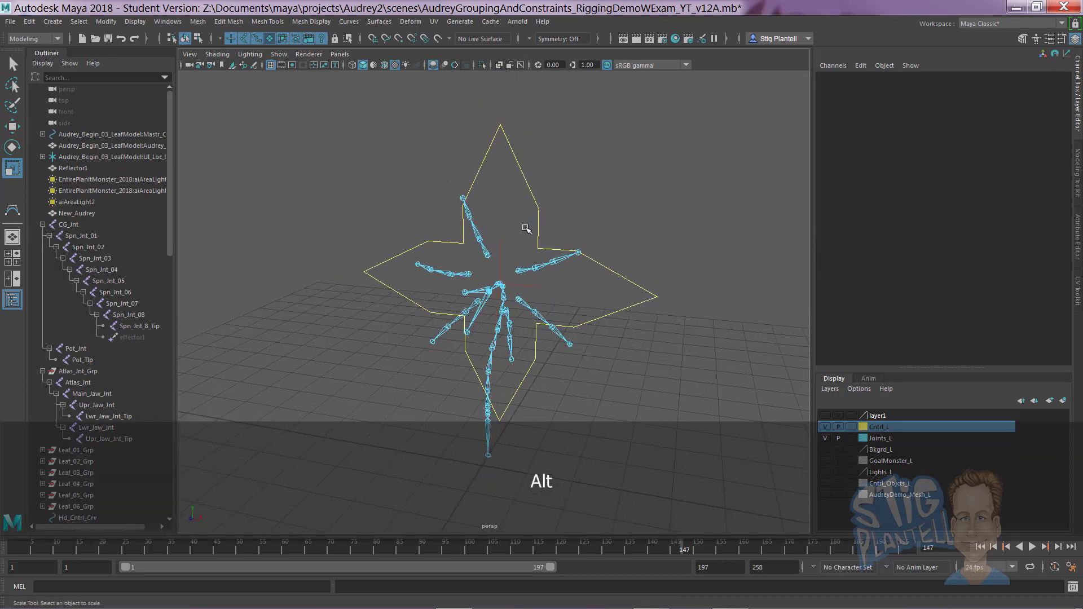
click(538, 230)
alt+right_drag(495, 292, 428, 299)
alt+drag(372, 255, 448, 309)
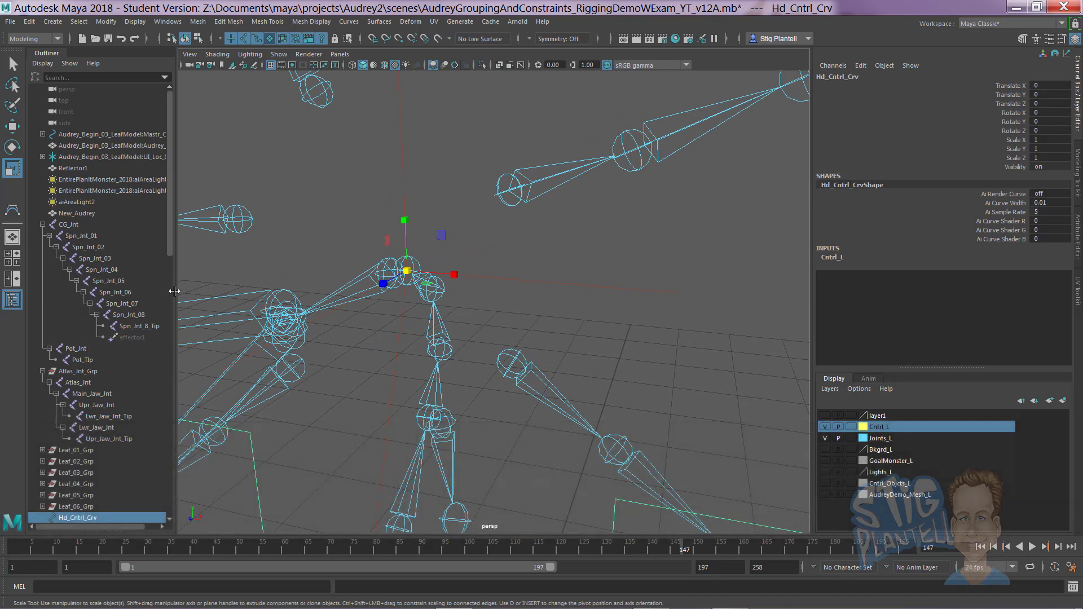
Step: Parent-constrain IK_Handle to Hd_Cntrl_Crv with Maintain offset on, Translate All checked and Rotate All unchecked, then clear the selection
scroll(170, 248, down, 4)
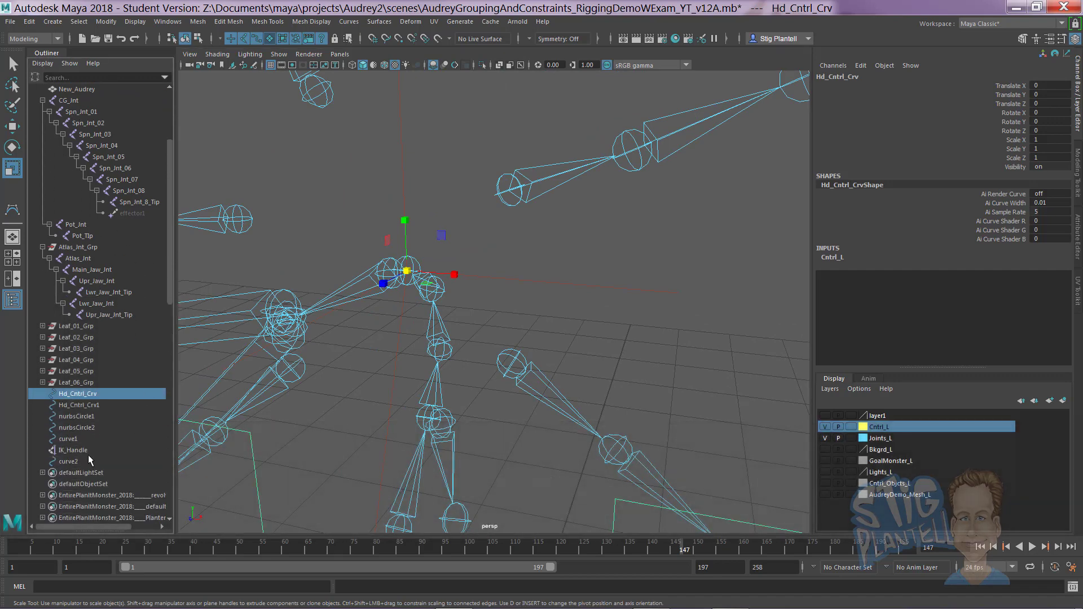
ctrl+click(86, 450)
alt+drag(536, 290, 477, 238)
key(space)
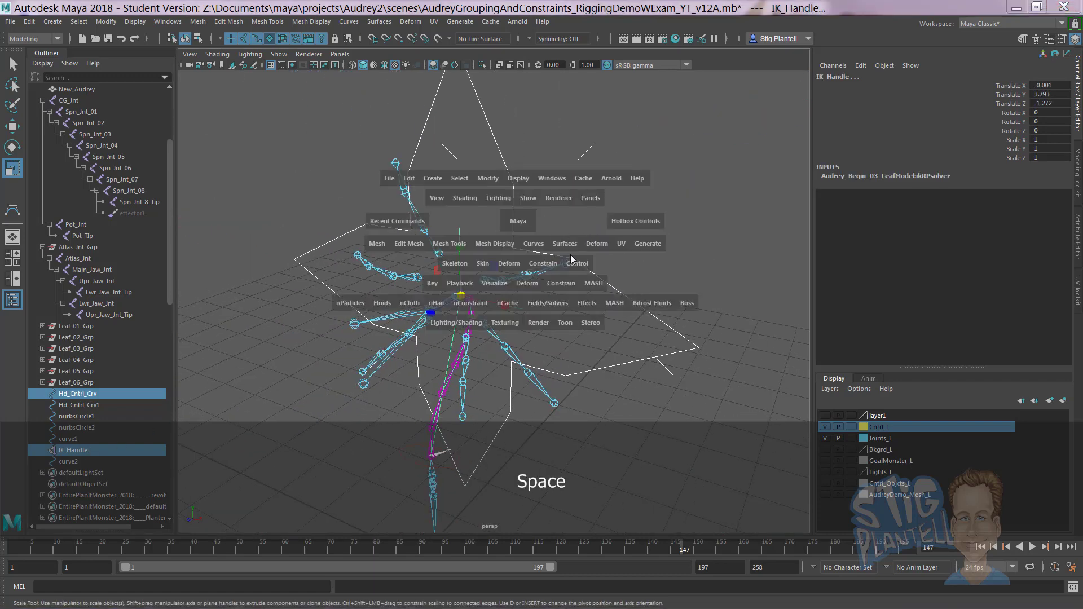
click(549, 267)
click(652, 295)
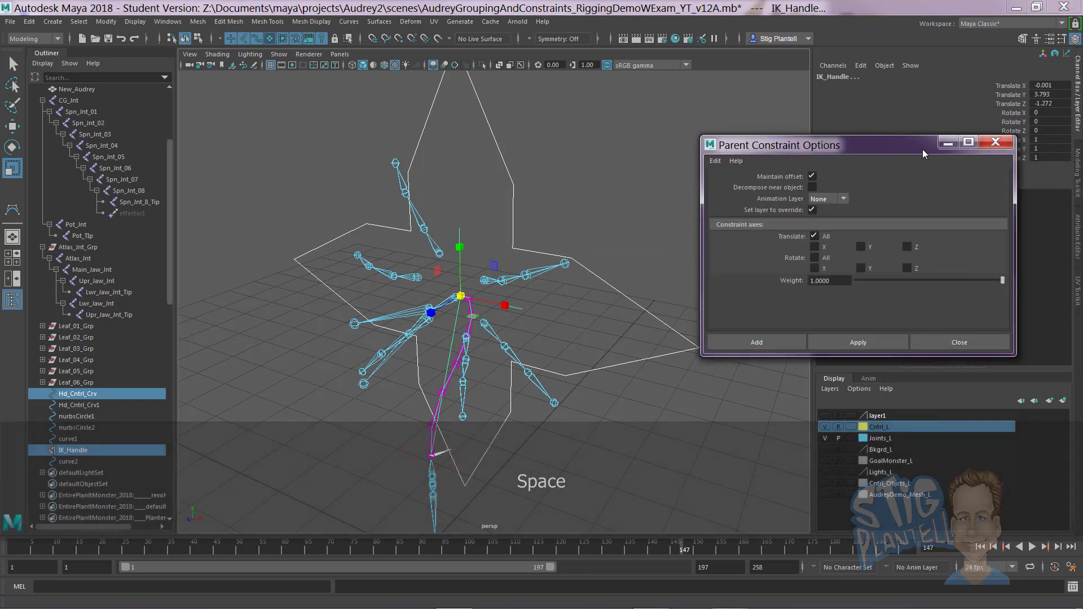
click(717, 162)
click(745, 181)
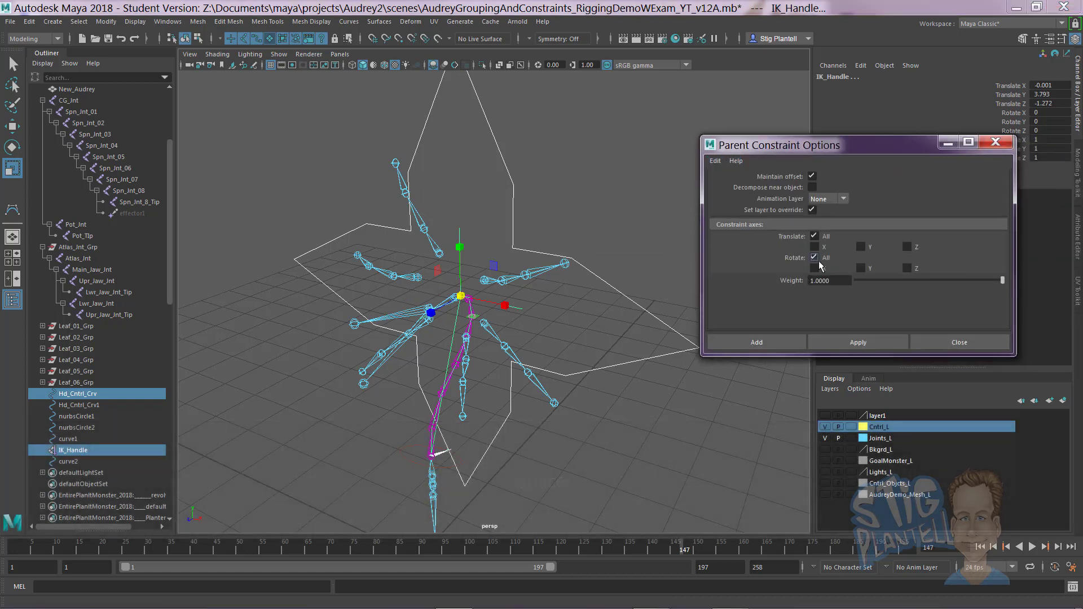
click(851, 345)
click(641, 251)
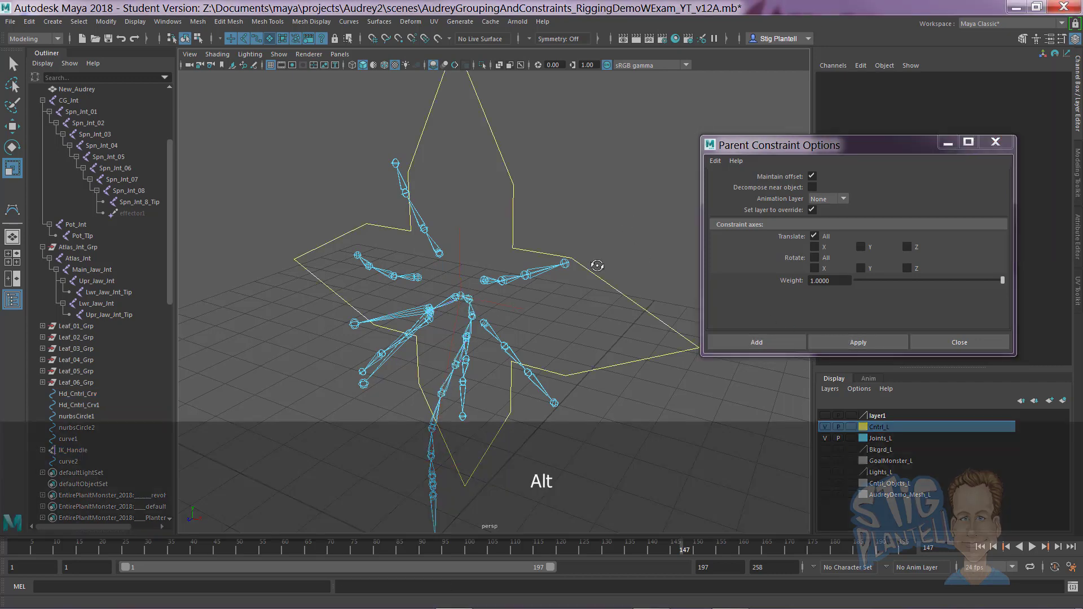
Step: Test-move Hd_Cntrl_Crv to check how the spine joints follow it, then undo the move
alt+drag(598, 266, 308, 303)
scroll(501, 267, down, 3)
click(500, 266)
key(w)
key(ctrl+z)
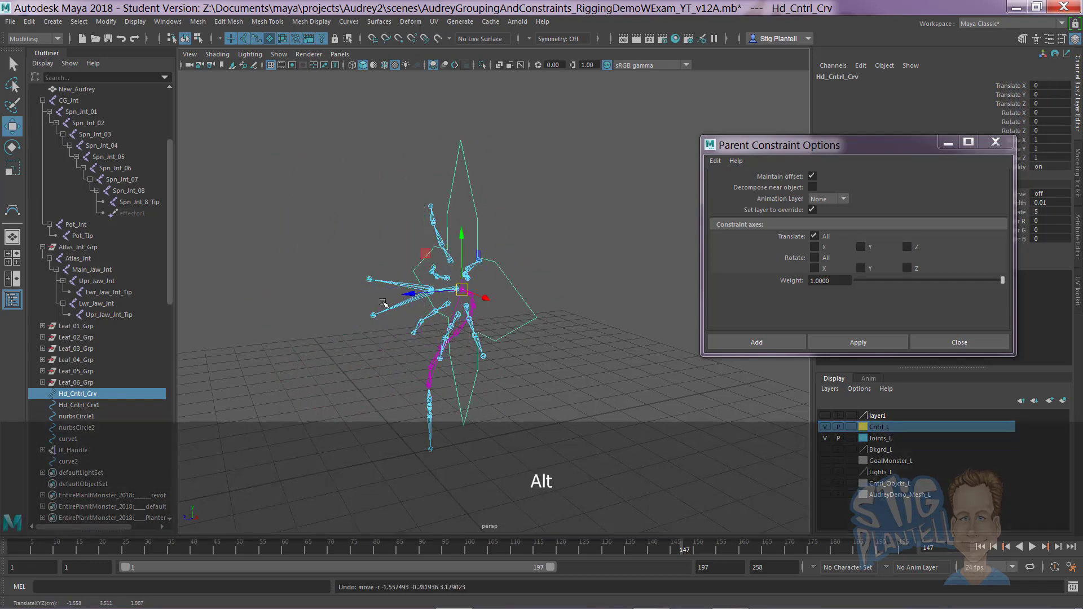
Step: Examine the spine tip and the neighbouring atlas joint around the Hd_Cntrl_Crv pivot, then clear the selection
alt+drag(384, 304, 570, 299)
alt+right_drag(435, 293, 505, 289)
alt+middle_drag(505, 289, 480, 284)
alt+drag(480, 284, 554, 210)
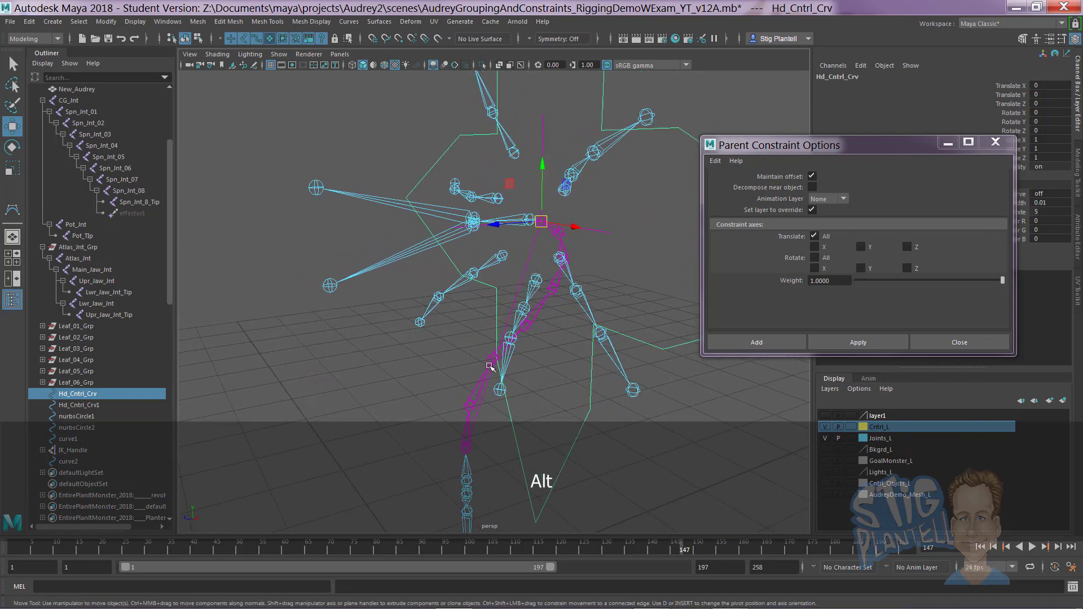
alt+drag(532, 261, 584, 246)
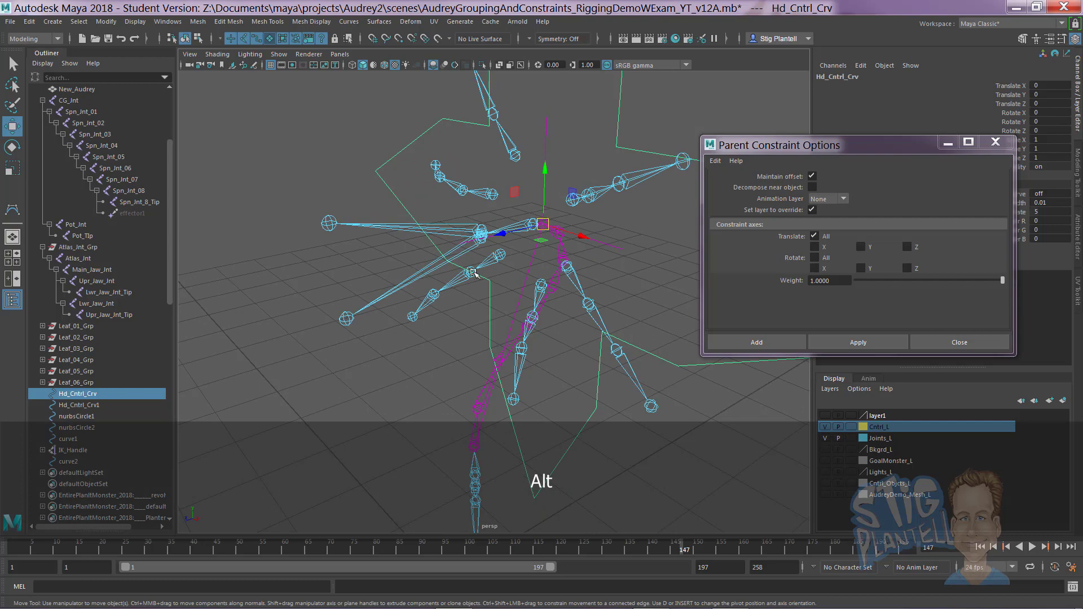
alt+right_drag(474, 273, 531, 272)
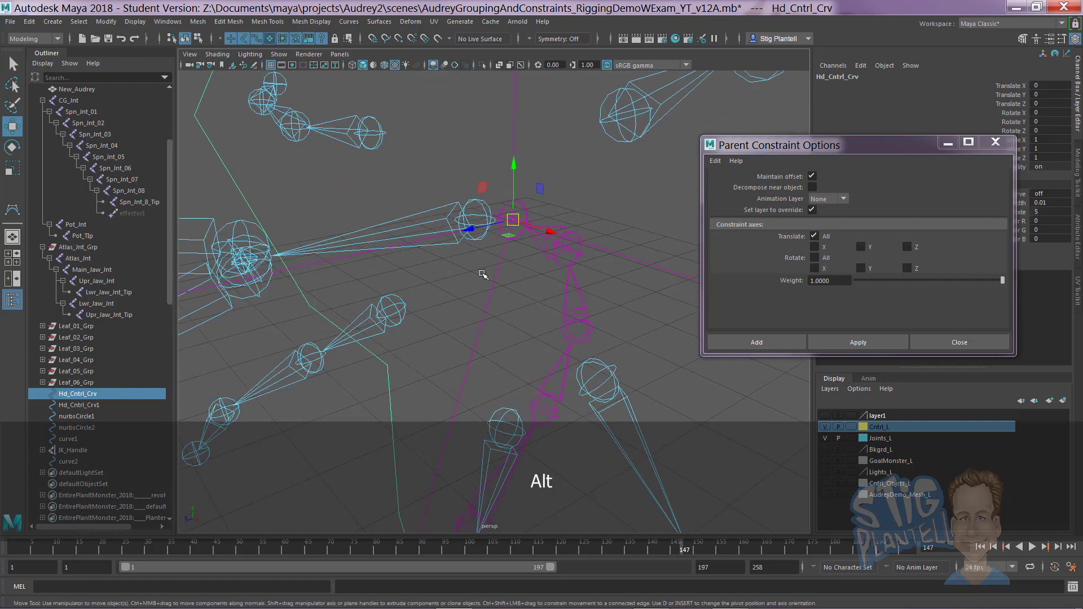
click(482, 274)
Step: Inspect the head joint hierarchy by selecting Atlas_Jnt, Atlas_Jnt_Grp and Main_Jaw_Jnt
click(203, 243)
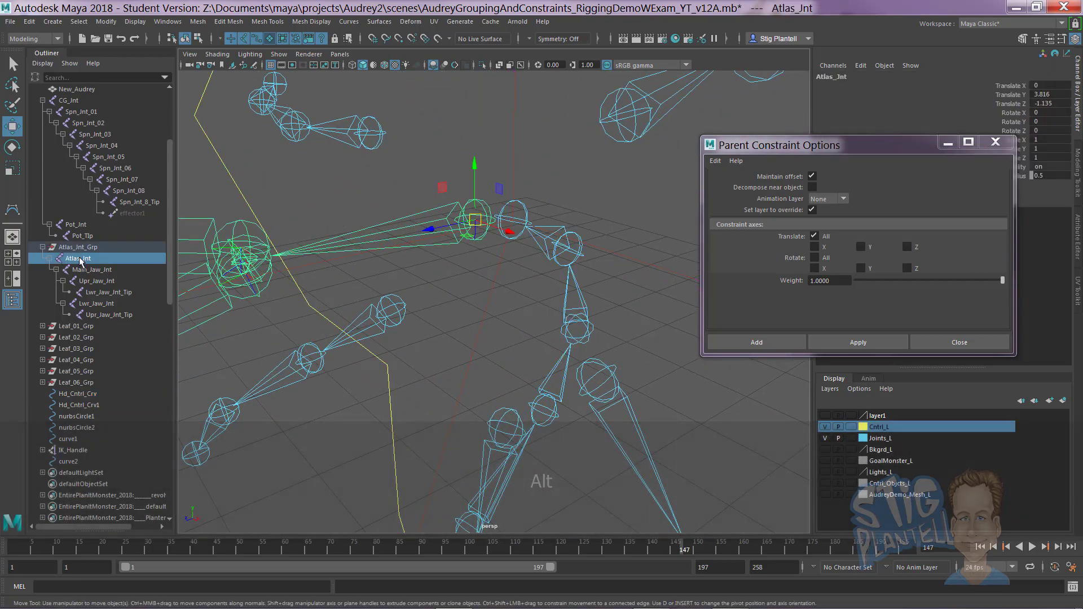
click(93, 248)
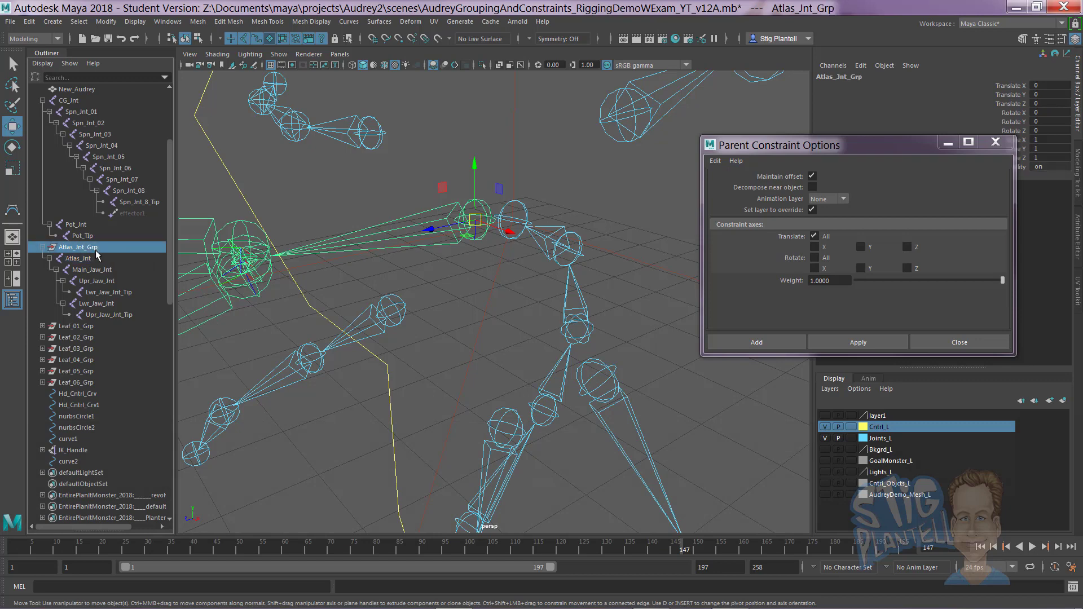
click(90, 259)
click(90, 270)
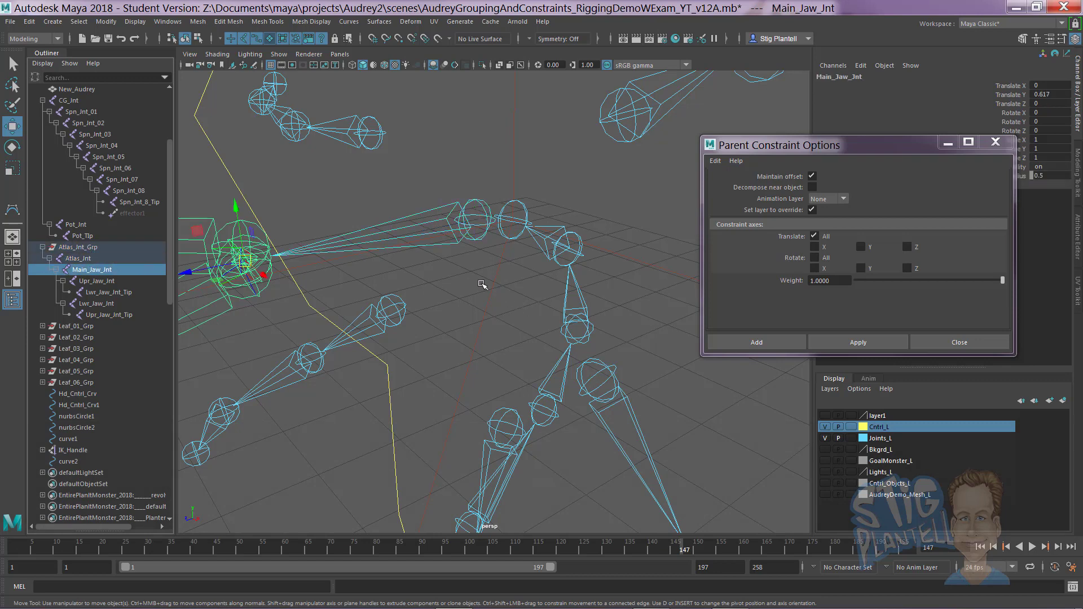
alt+drag(375, 266, 218, 273)
Step: Group Atlas_Jnt_Grp under a new parent group and name that group Atlas_Jnt_Grp_Main
click(88, 258)
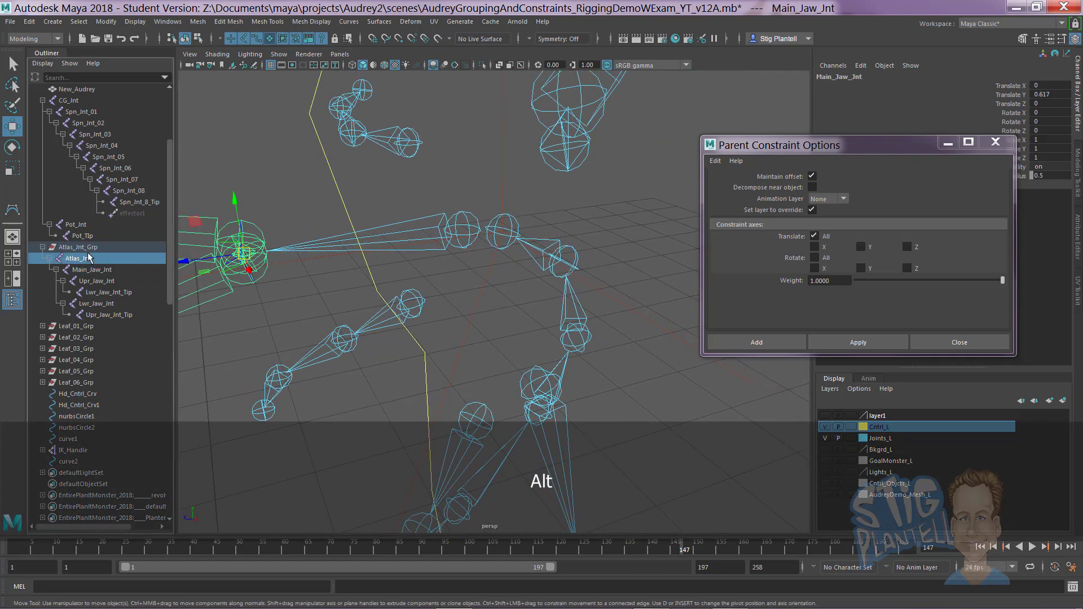
scroll(90, 259, up, 1)
double_click(79, 266)
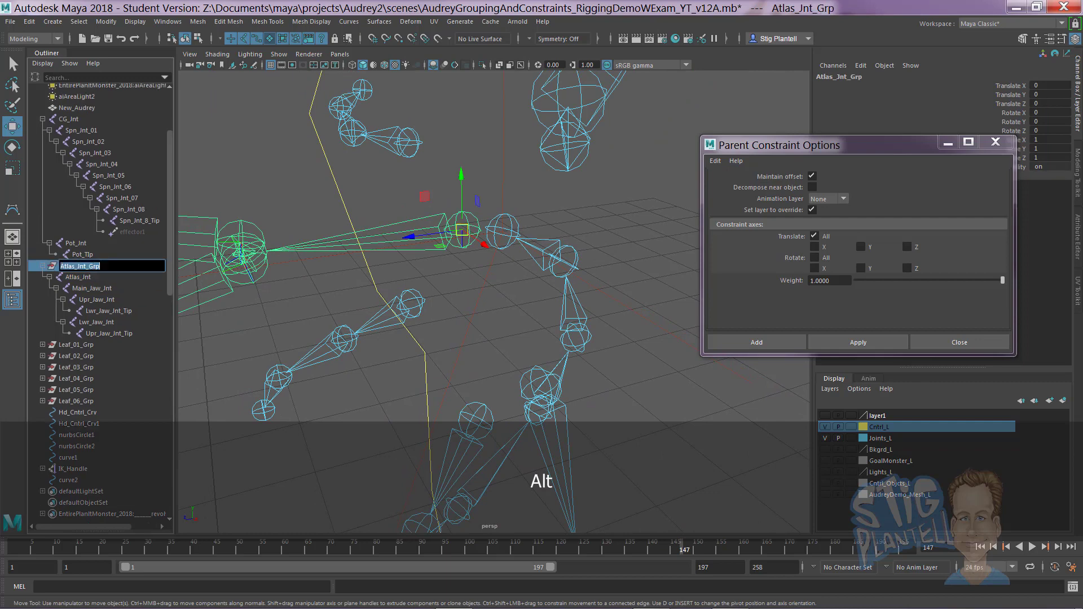
key(Return)
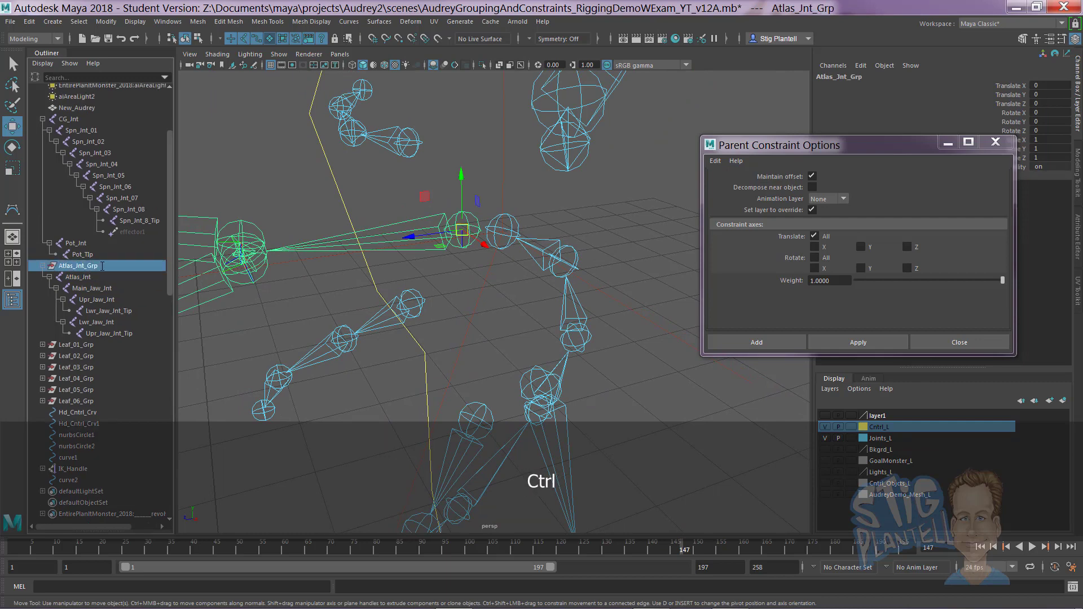
key(ctrl+g)
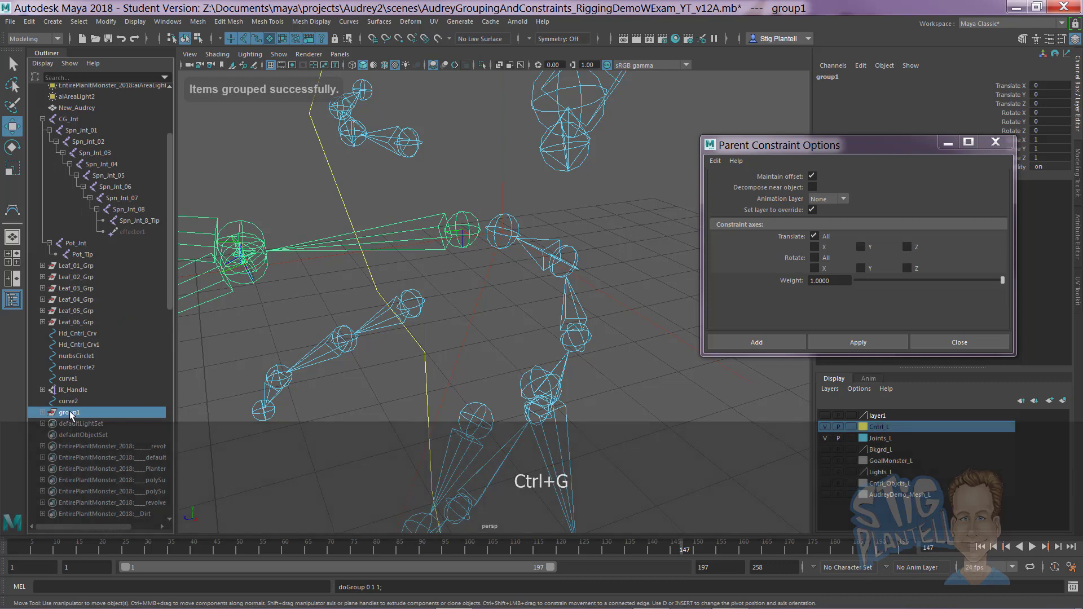
double_click(70, 413)
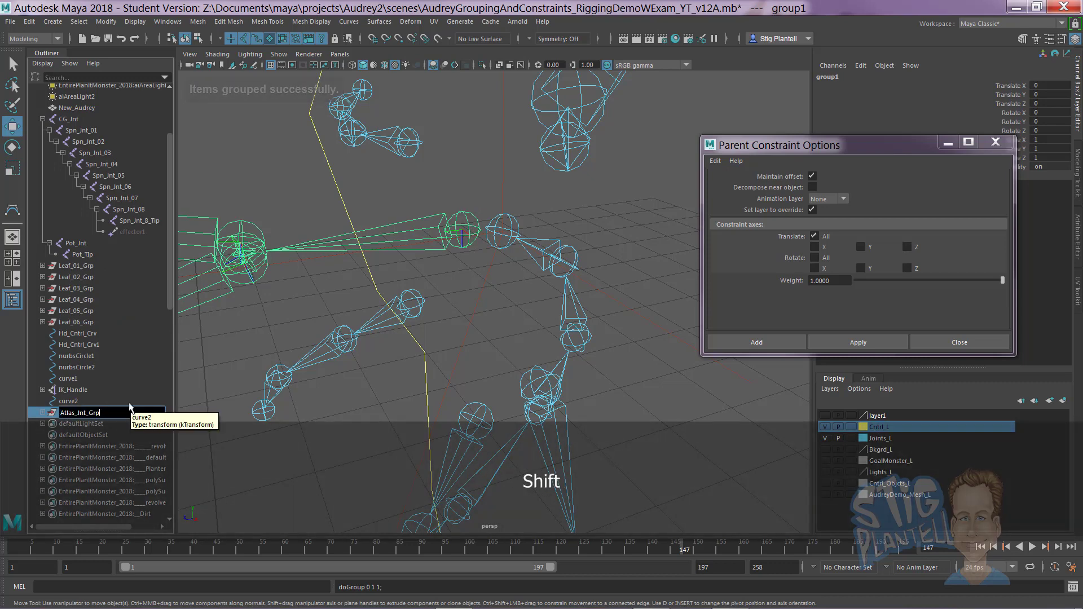
text(_Main)
key(Return)
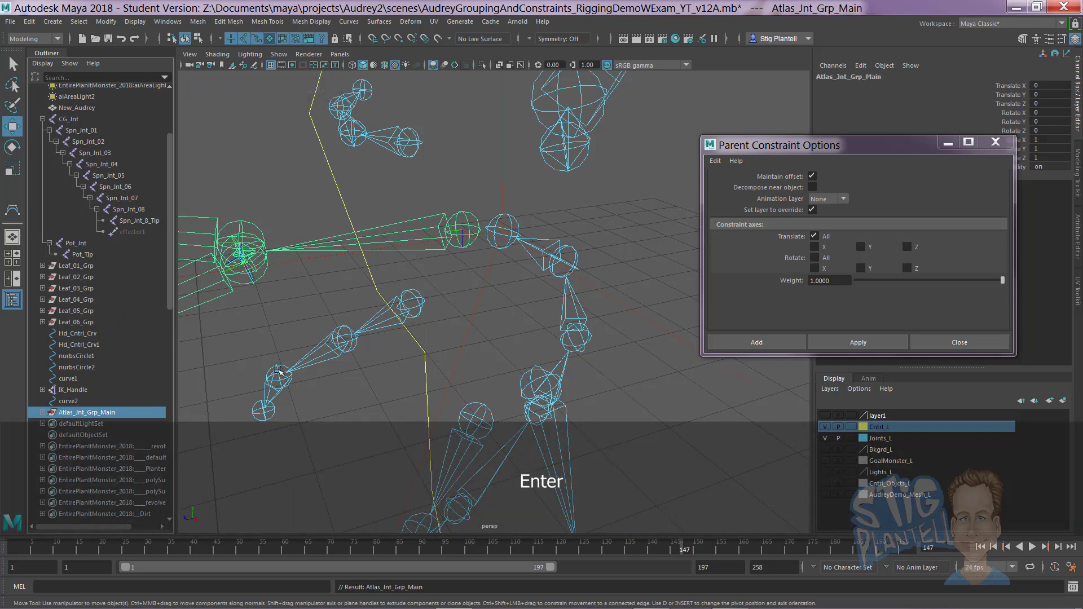
Step: Snap the pivot of Atlas_Jnt_Grp_Main to the Atlas_Jnt joint at the base of the head
alt+right_drag(534, 341, 427, 267)
alt+drag(427, 267, 438, 344)
alt+right_drag(437, 343, 391, 356)
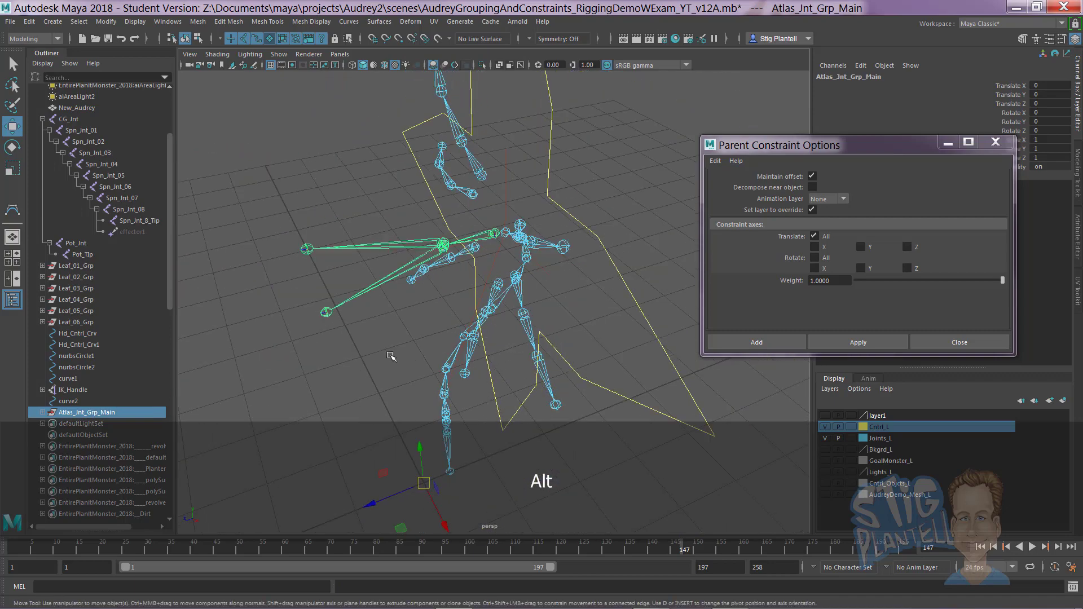
alt+drag(391, 357, 415, 331)
key(d)
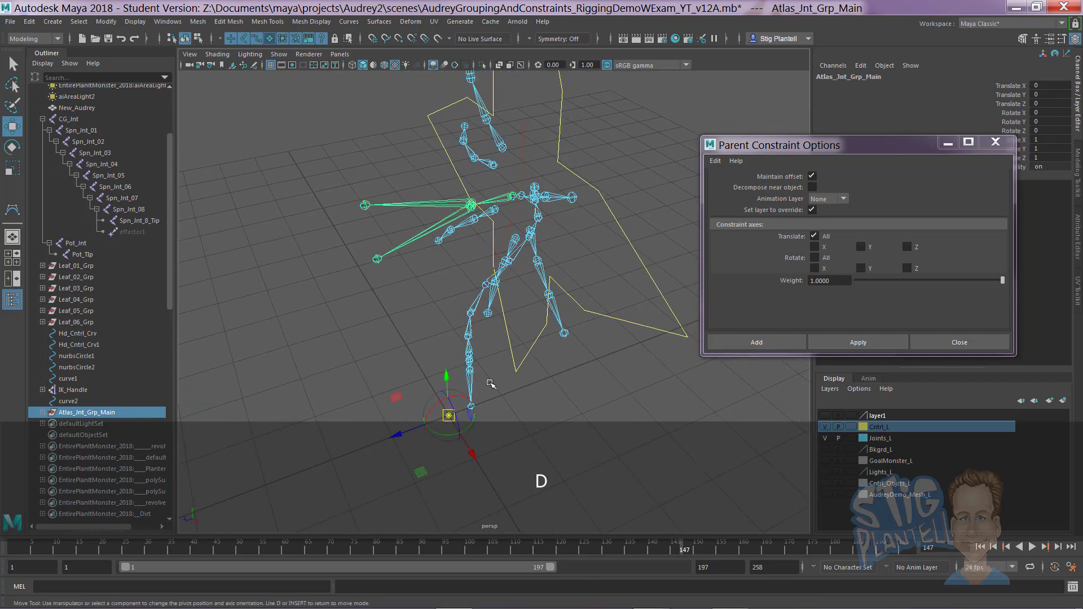
key(v)
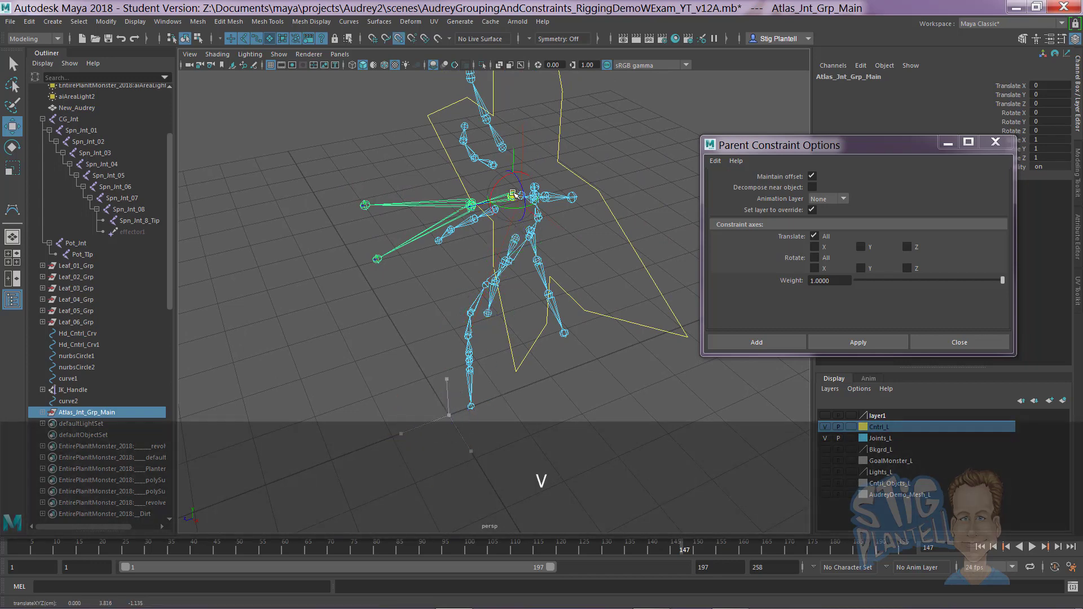
alt+drag(461, 214, 530, 283)
alt+right_drag(530, 283, 617, 302)
alt+drag(616, 302, 515, 269)
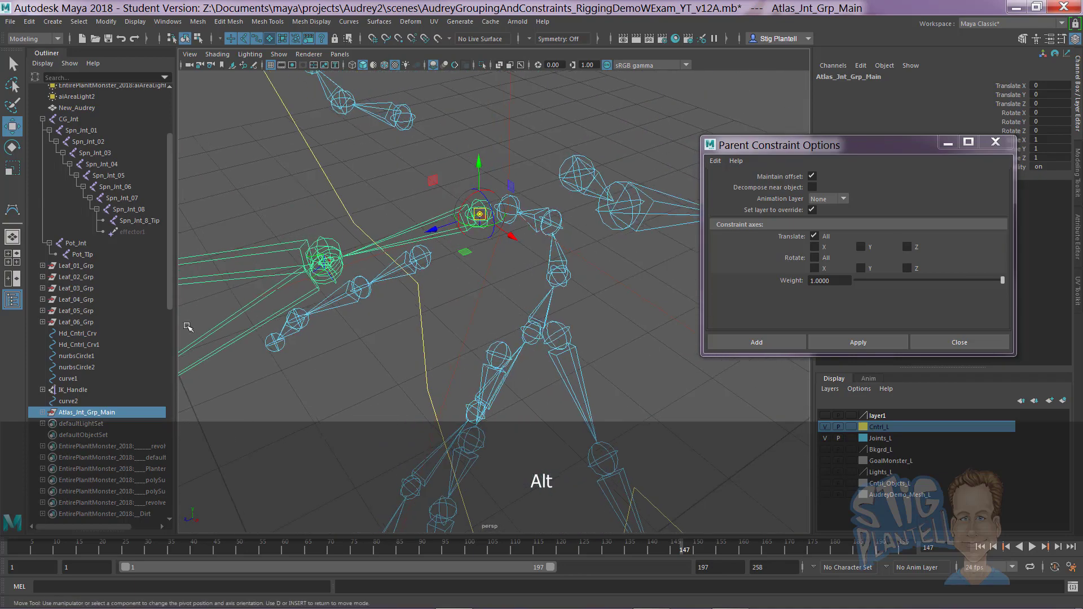
Step: Expand the full Atlas_Jnt_Grp_Main hierarchy, leave pivot editing and clear the selection
shift+click(43, 413)
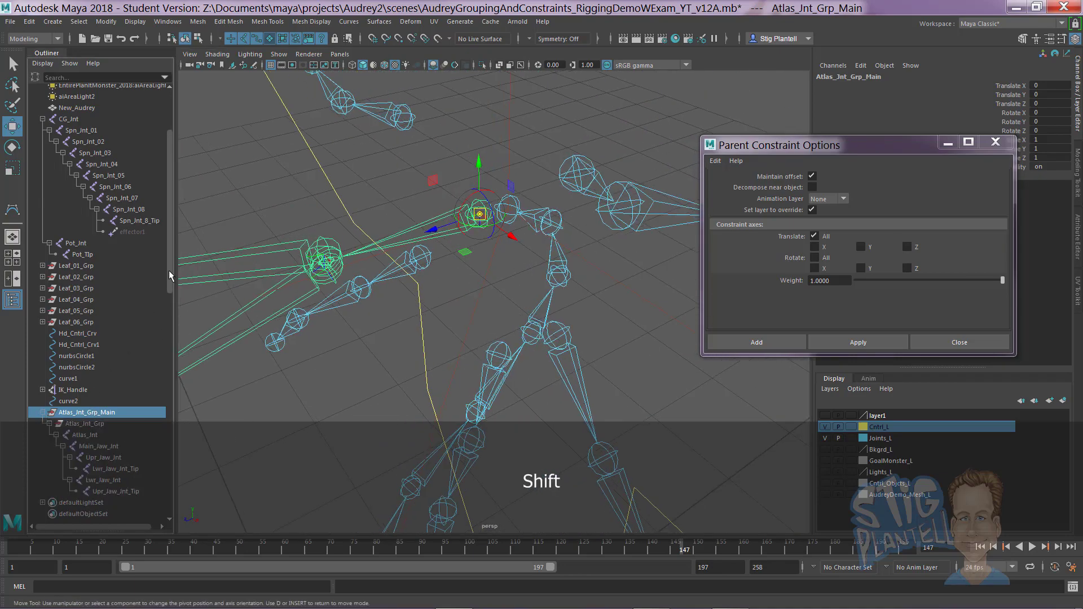
scroll(131, 325, down, 5)
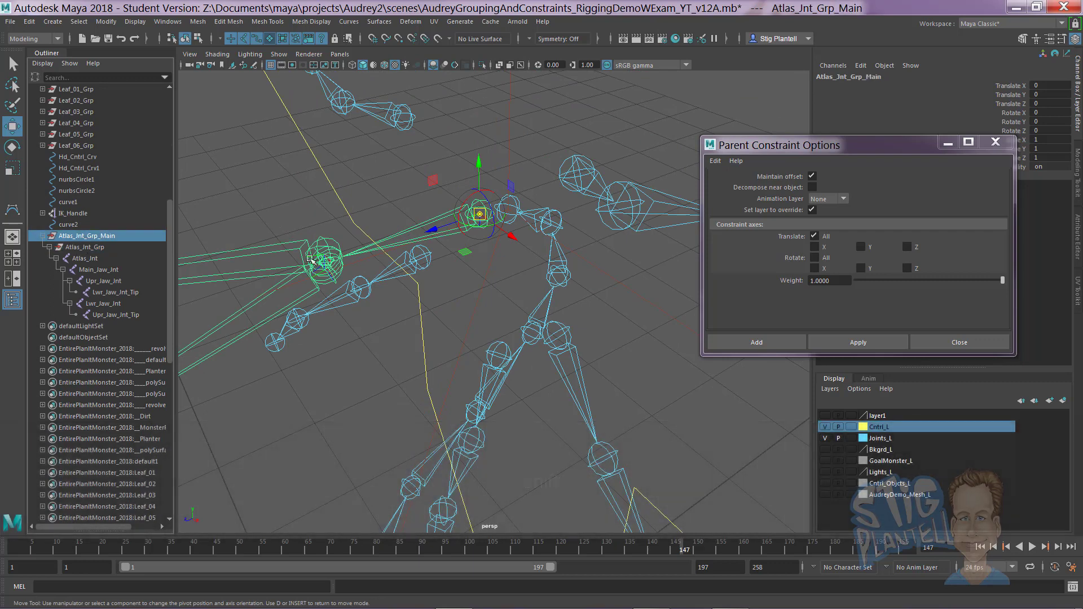
key(d)
click(282, 189)
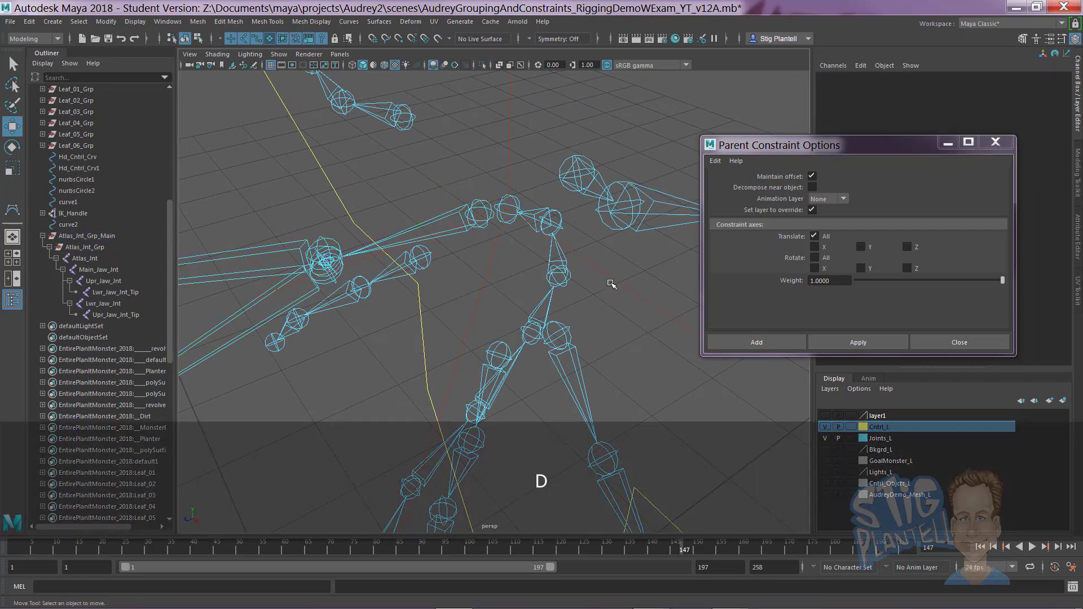
Step: Parent-constrain Atlas_Jnt_Grp_Main to Hd_Cntrl_Crv with Maintain offset on and only Translate All checked
alt+right_drag(500, 267, 415, 250)
alt+drag(417, 252, 553, 212)
click(570, 211)
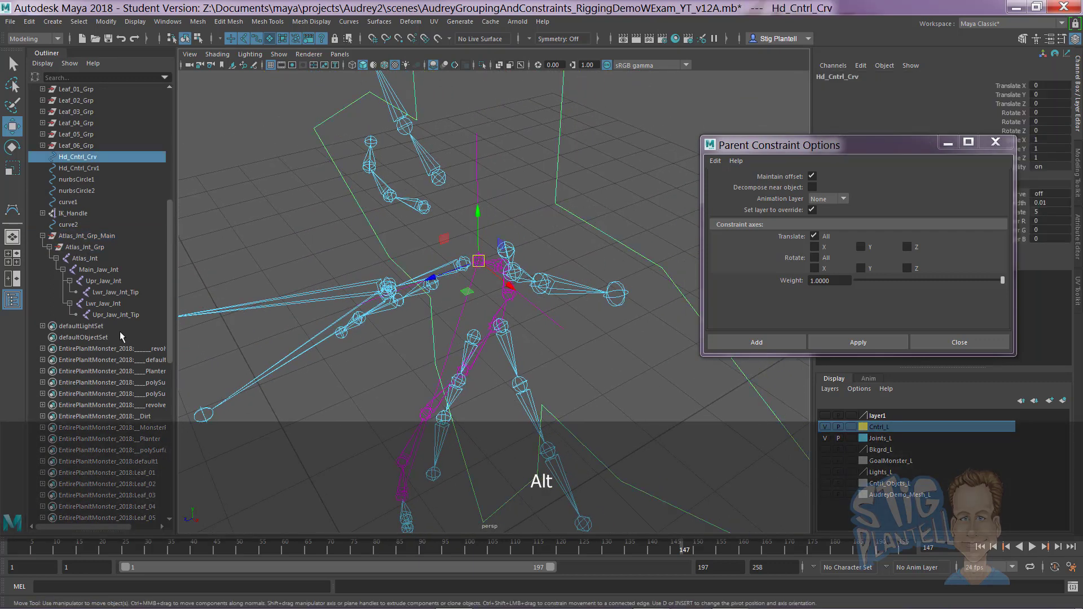
ctrl+click(105, 234)
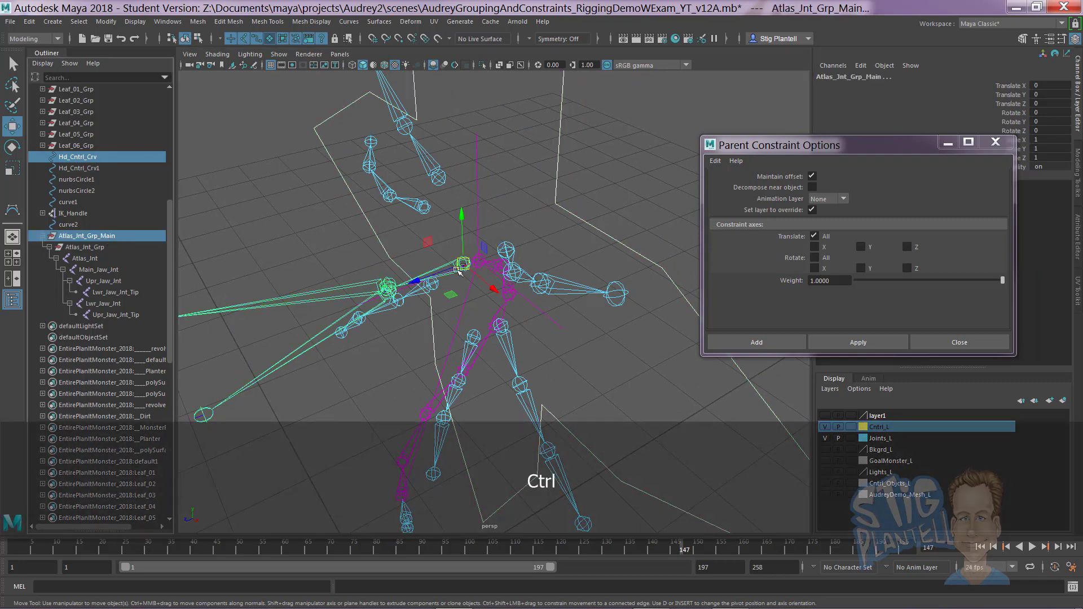
click(855, 346)
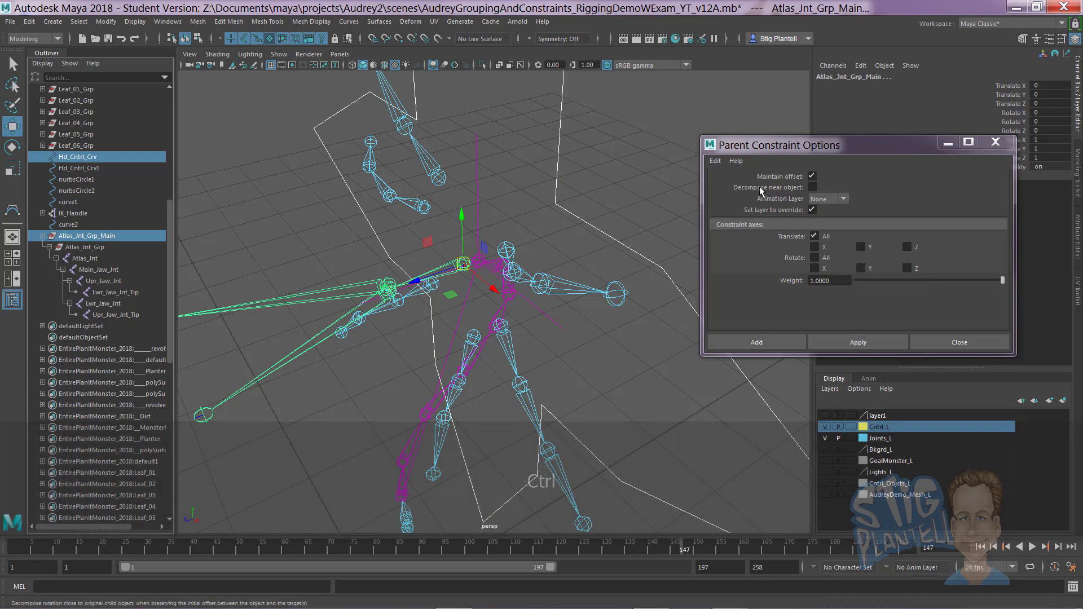
click(856, 342)
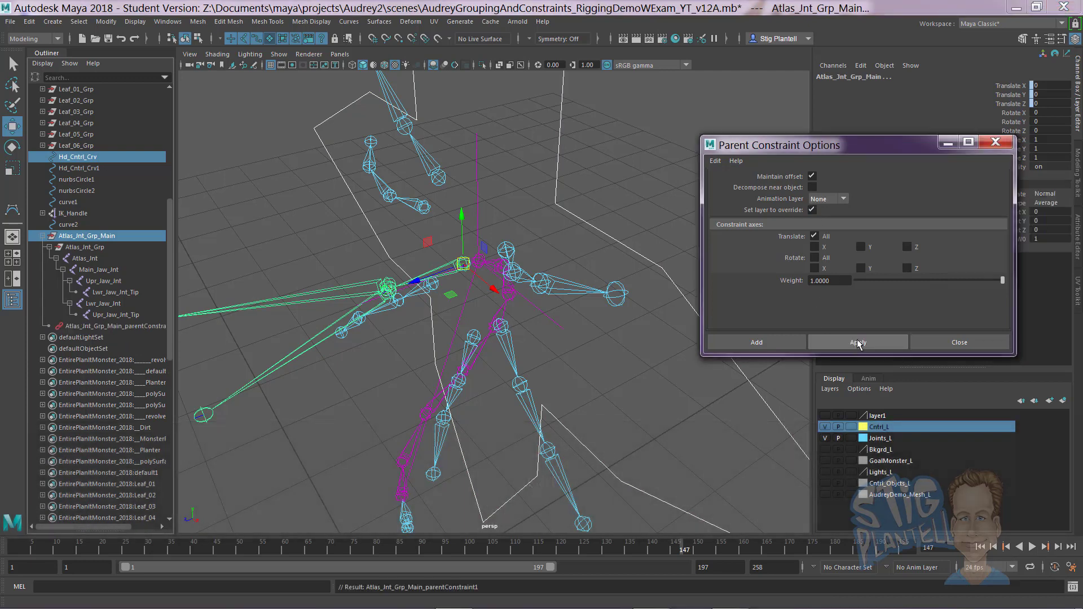
Step: Test-move Hd_Cntrl_Crv to check how the spine and jaw joints follow, then undo the moves
alt+right_drag(585, 380, 546, 209)
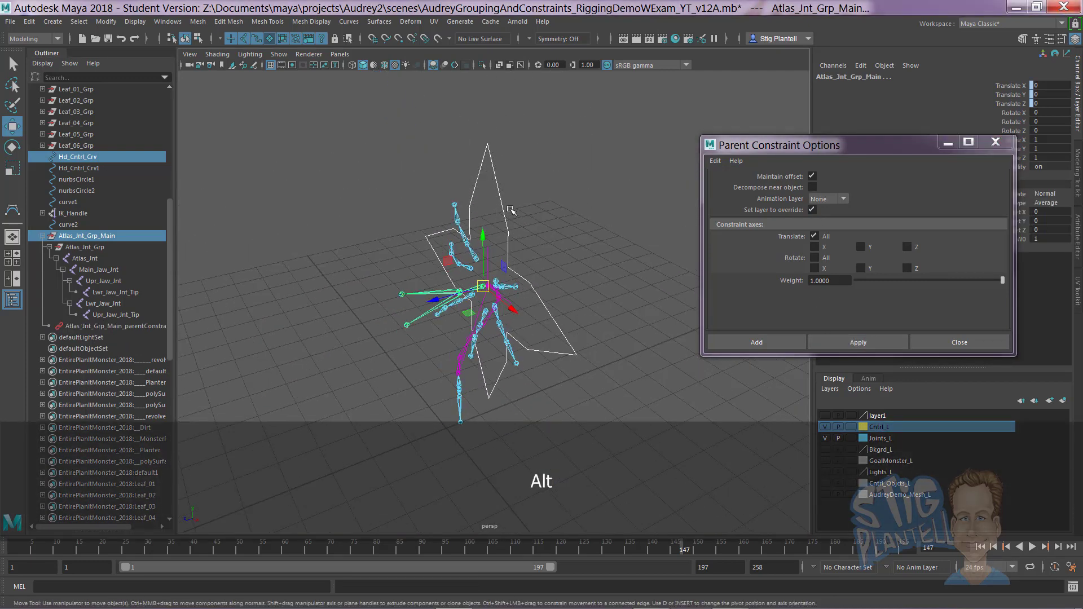
click(505, 218)
mouse_move(483, 286)
mouse_down()
mouse_move(395, 293)
mouse_move(393, 269)
mouse_move(301, 304)
mouse_move(364, 309)
mouse_move(309, 339)
mouse_move(334, 315)
mouse_move(468, 303)
mouse_up()
key(ctrl+z)
alt+right_drag(469, 303, 457, 314)
alt+middle_drag(457, 314, 540, 323)
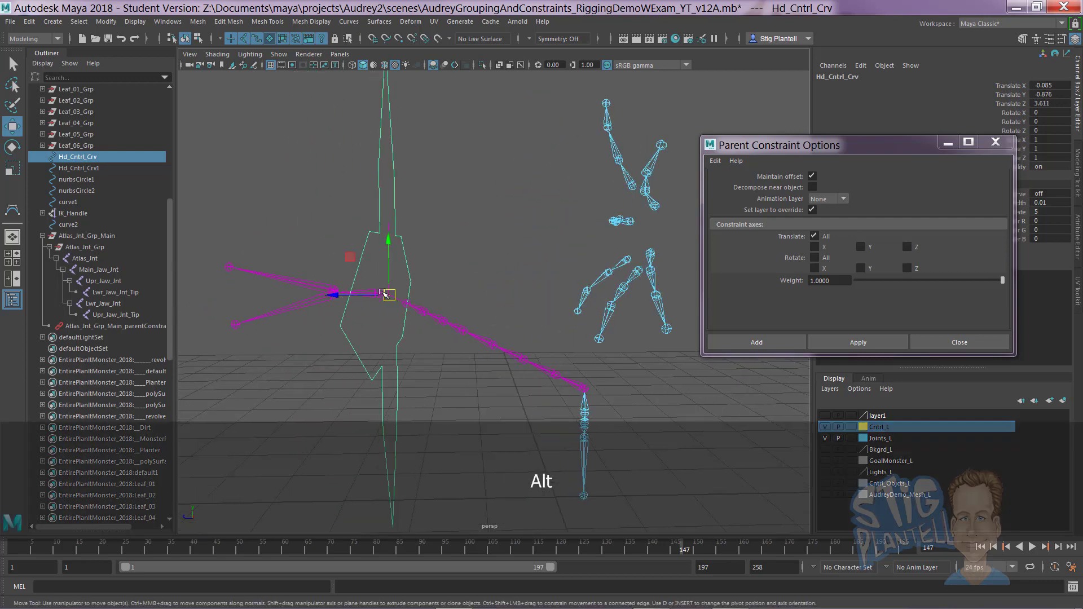
drag(383, 294, 419, 317)
key(ctrl+z)
key(ctrl+z)
key(ctrl+z)
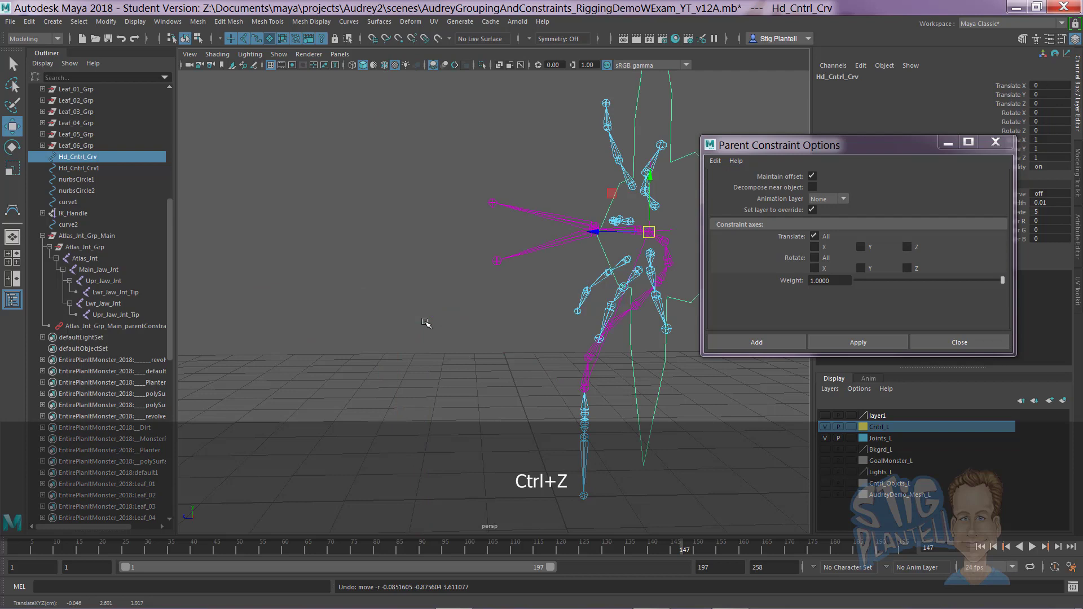
Step: Undo the parent constraint between Hd_Cntrl_Crv and Atlas_Jnt_Grp_Main
key(ctrl+z)
key(ctrl+z)
key(ctrl+z)
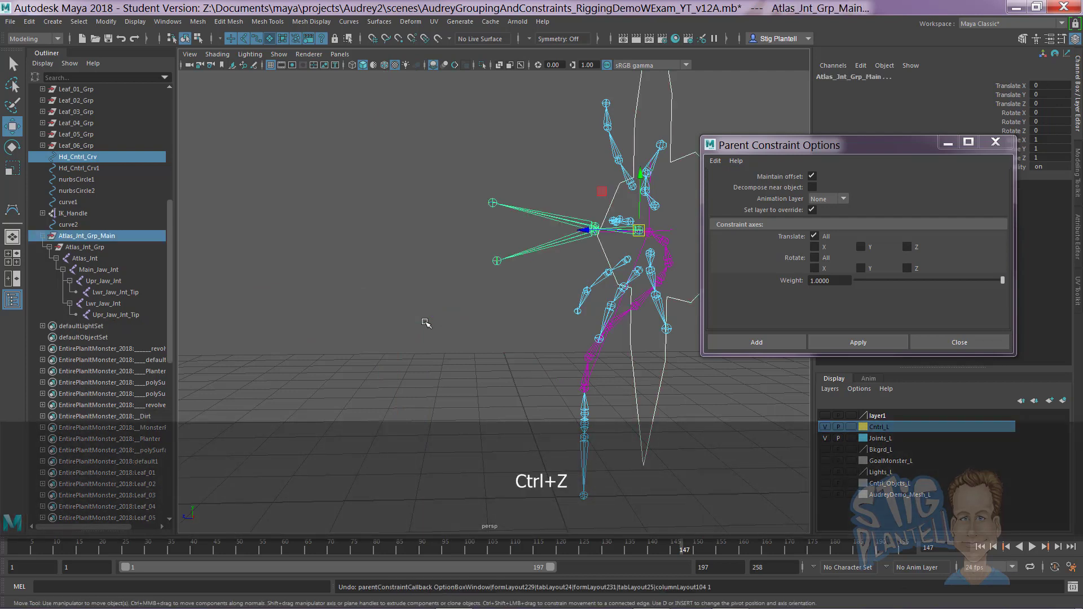
key(ctrl+z)
key(ctrl+z)
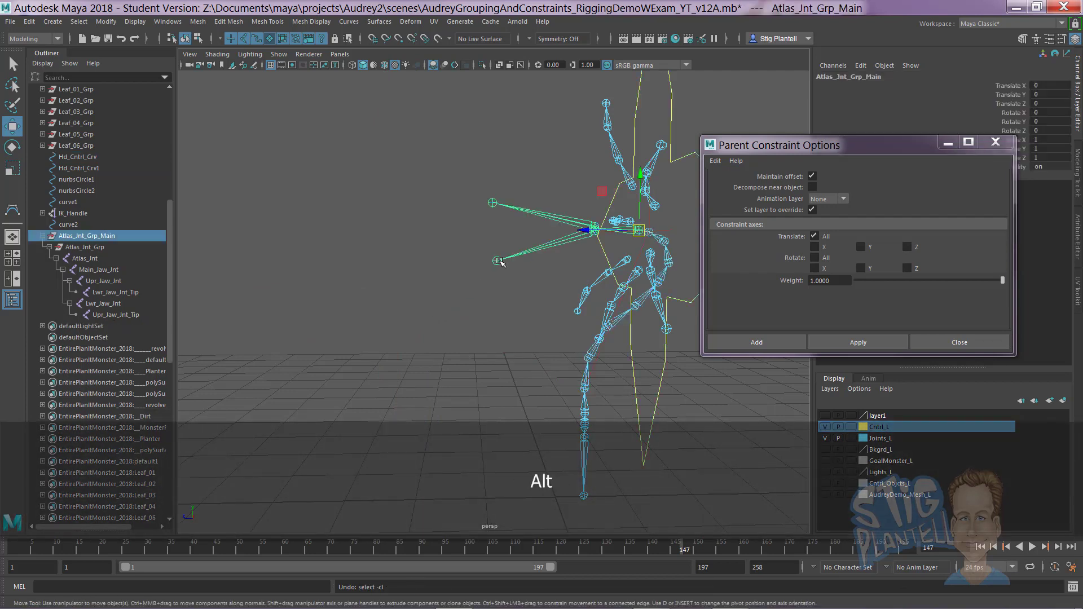
Step: Examine the gap between the spine tip and atlas joints with Hd_Cntrl_Crv selected, then clear the selection
alt+drag(426, 322, 404, 199)
click(508, 225)
alt+drag(564, 243, 330, 263)
click(648, 261)
key(ctrl+z)
alt+drag(438, 276, 385, 286)
alt+right_drag(385, 285, 474, 283)
alt+drag(474, 282, 389, 262)
alt+right_drag(390, 262, 574, 293)
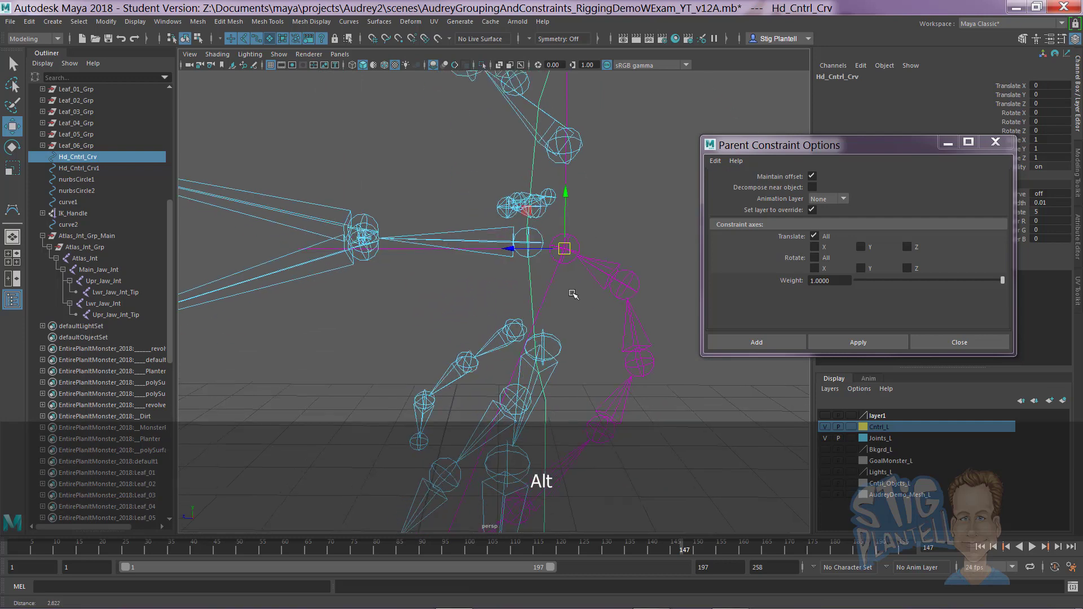
alt+drag(573, 293, 440, 307)
alt+right_drag(440, 307, 536, 304)
mouse_move(536, 305)
alt+mouse_down()
mouse_move(554, 305)
mouse_move(538, 284)
alt+mouse_up()
click(536, 280)
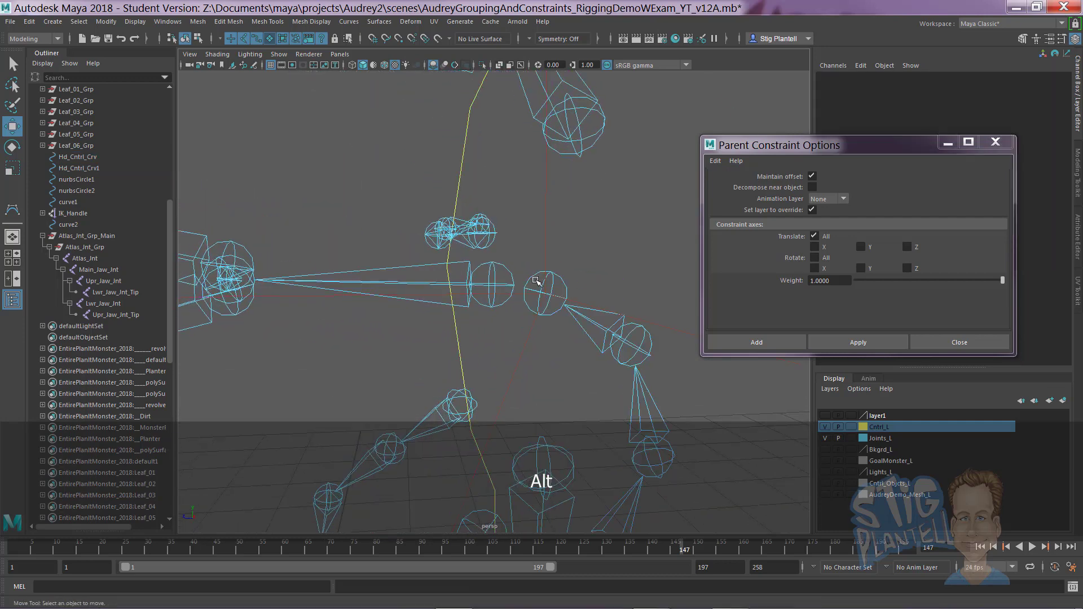
Step: Parent-constrain Atlas_Jnt_Grp_Main to the Spn_Jnt_8_Tip joint with Maintain offset on and only Translate All checked
click(537, 276)
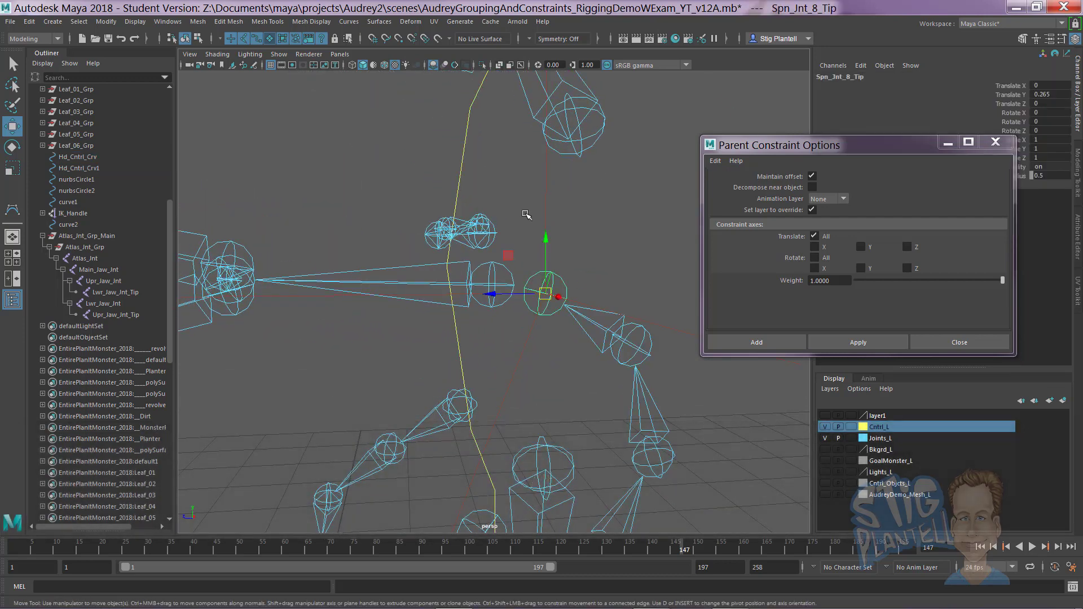
click(527, 215)
click(530, 268)
key(shift)
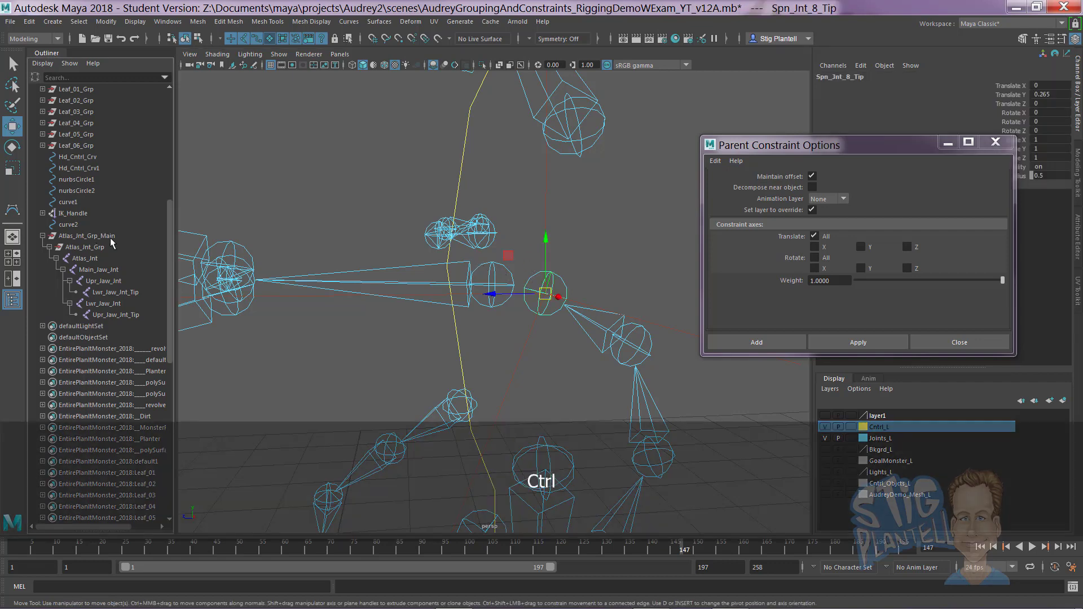
ctrl+click(84, 236)
click(857, 342)
Step: Test-move Hd_Cntrl_Crv to check how the spine and jaw joints follow the constraint, then undo the move
alt+right_drag(508, 289, 549, 270)
click(537, 285)
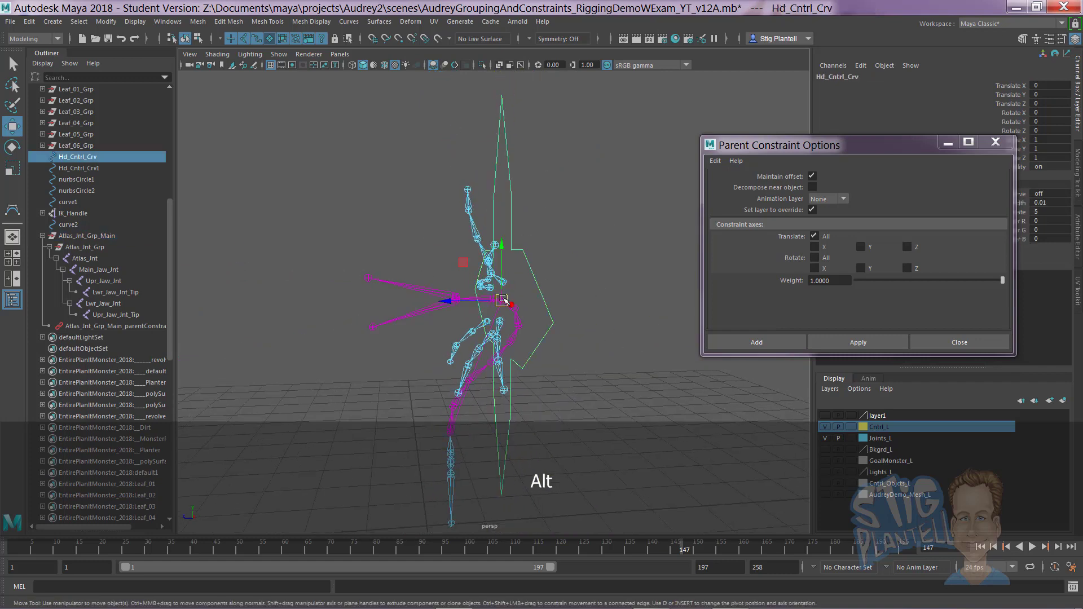
drag(501, 301, 250, 287)
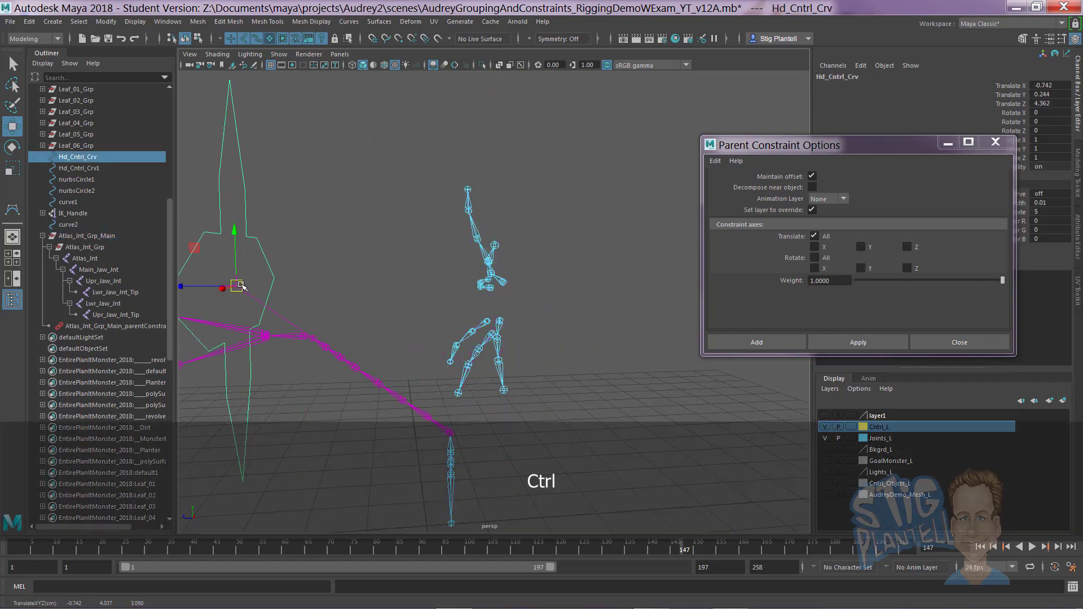
key(ctrl+z)
alt+drag(368, 318, 344, 305)
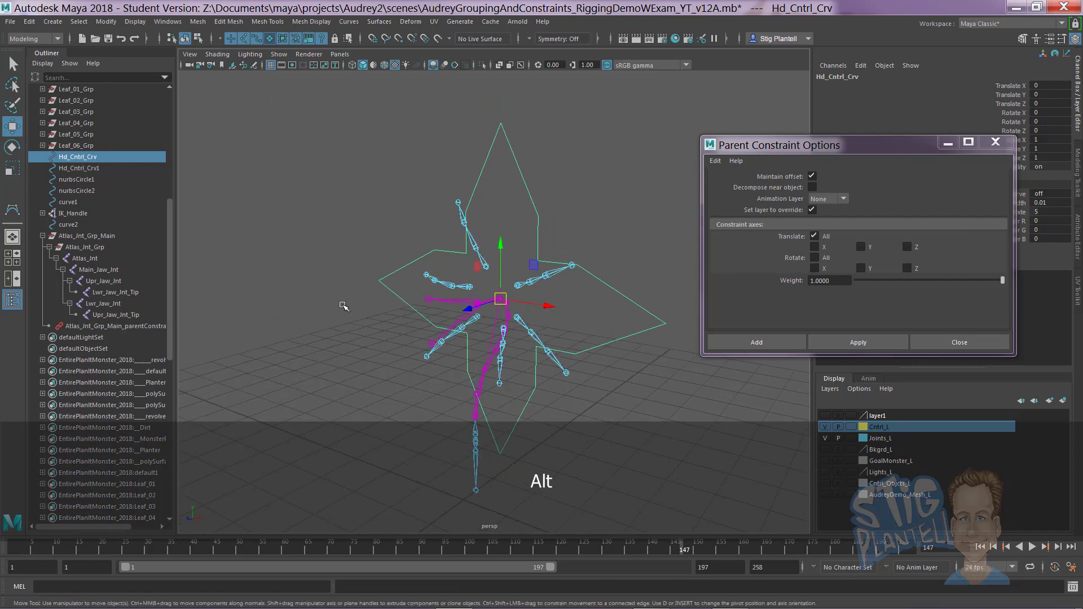
Step: Inspect the parent constraint under Atlas_Jnt_Grp_Main and examine the leaf joint chains around the head from several angles
click(104, 325)
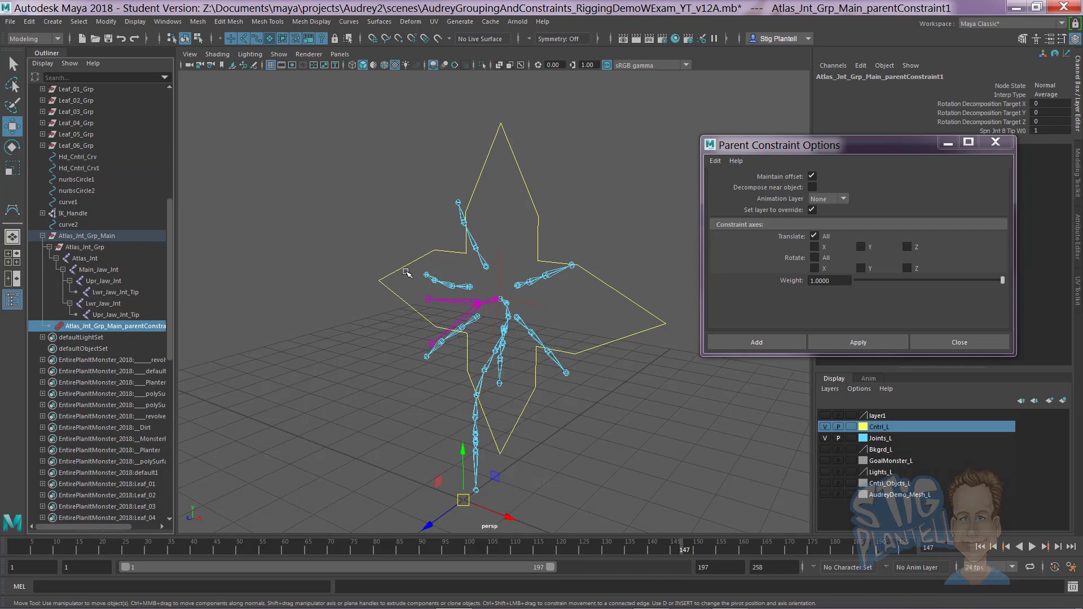
click(579, 218)
alt+drag(555, 271, 431, 254)
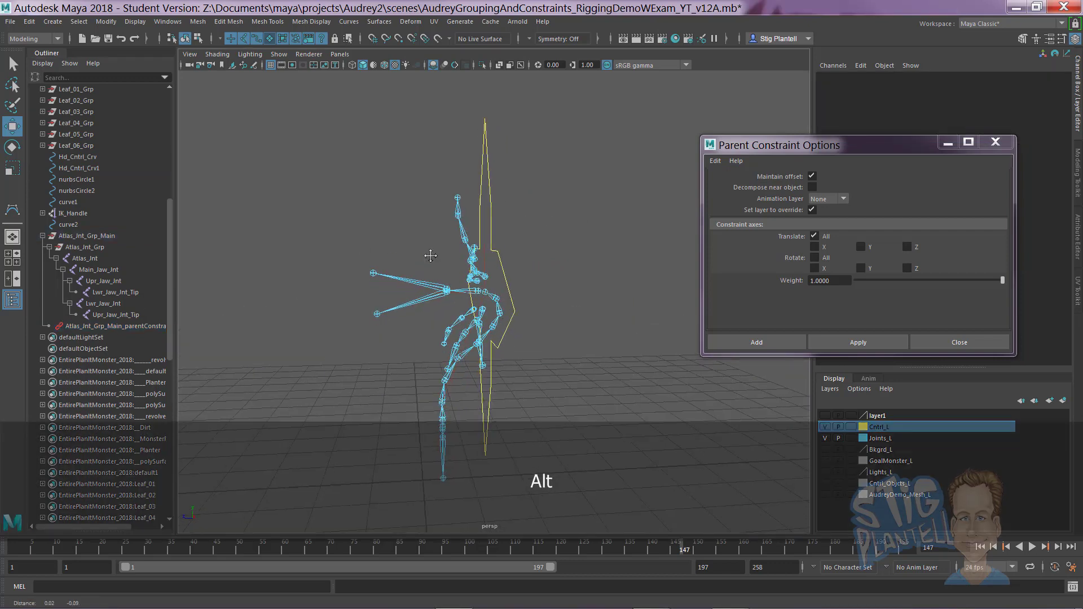
alt+right_drag(430, 254, 465, 277)
alt+drag(465, 277, 330, 272)
alt+right_drag(496, 278, 544, 280)
alt+drag(545, 280, 597, 287)
alt+right_drag(583, 285, 459, 273)
alt+drag(459, 273, 498, 266)
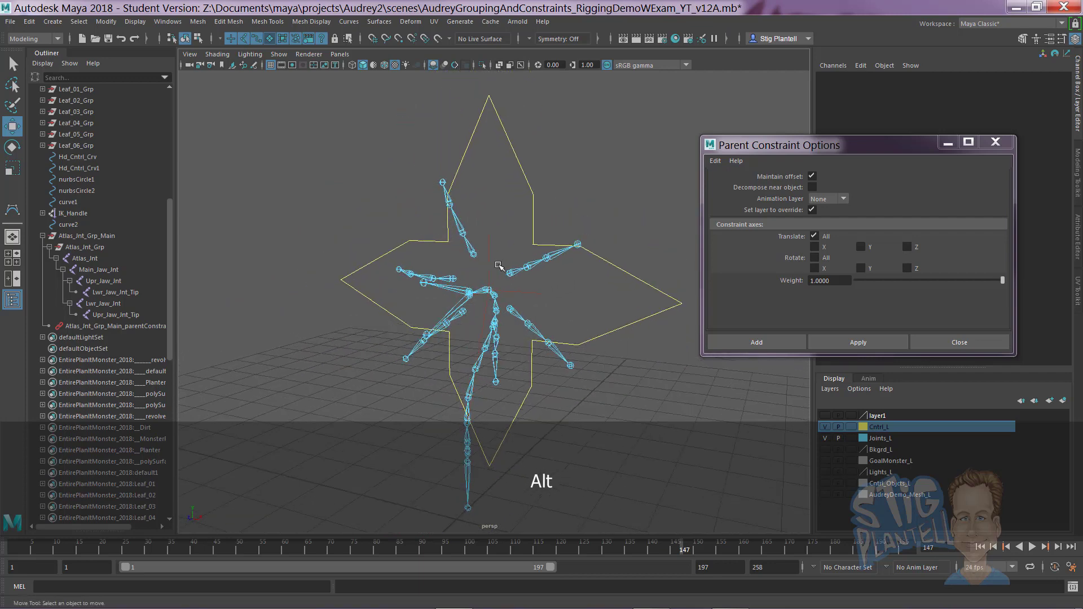
alt+right_drag(498, 266, 564, 269)
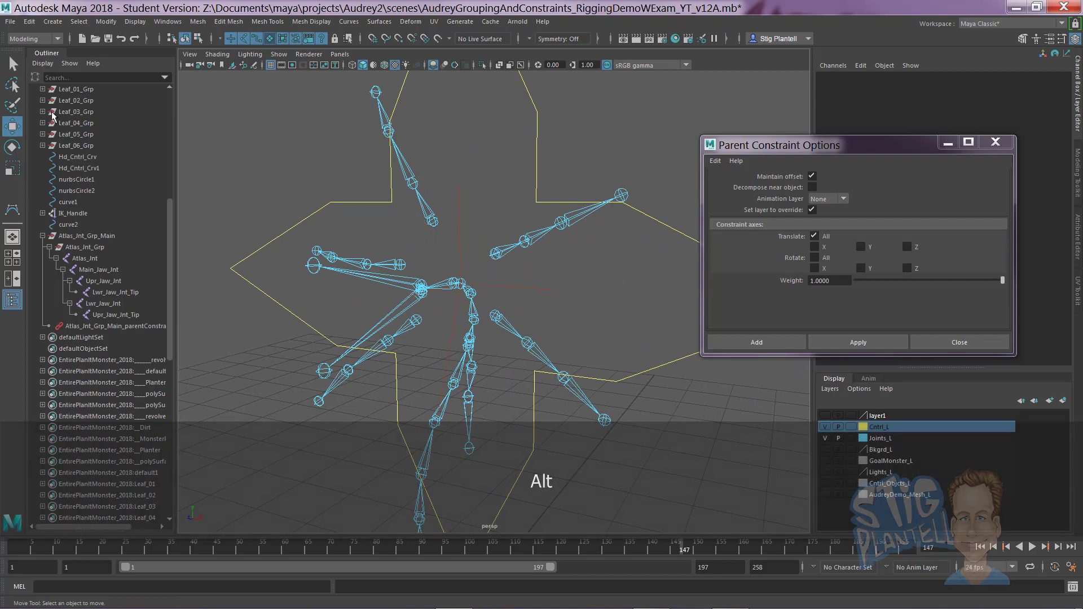
Step: Select Leaf_01_Grp and expand its full joint hierarchy in the Outliner
click(79, 90)
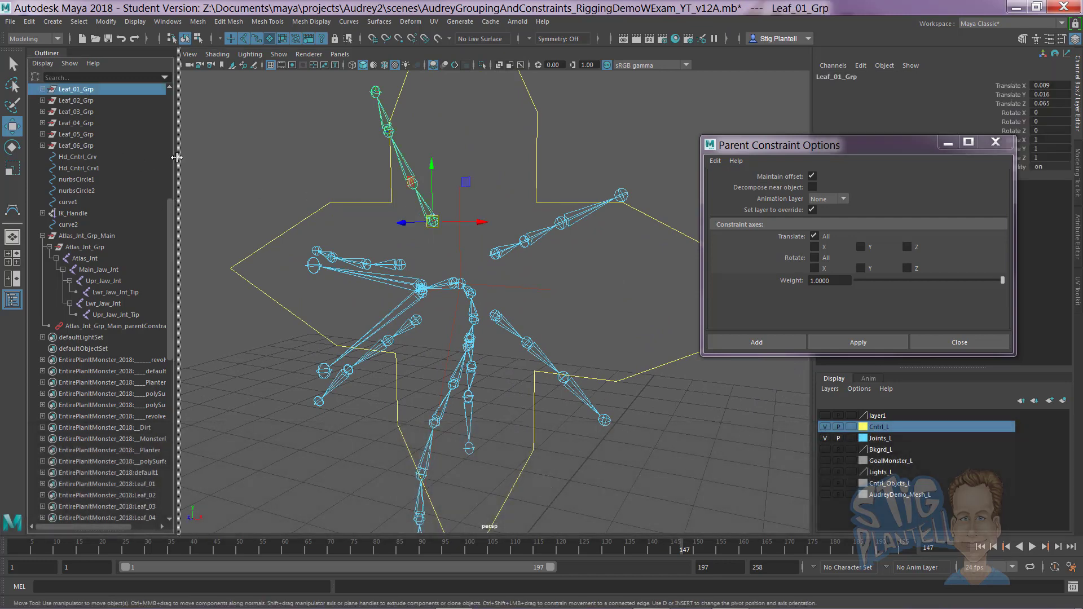
drag(173, 209, 181, 151)
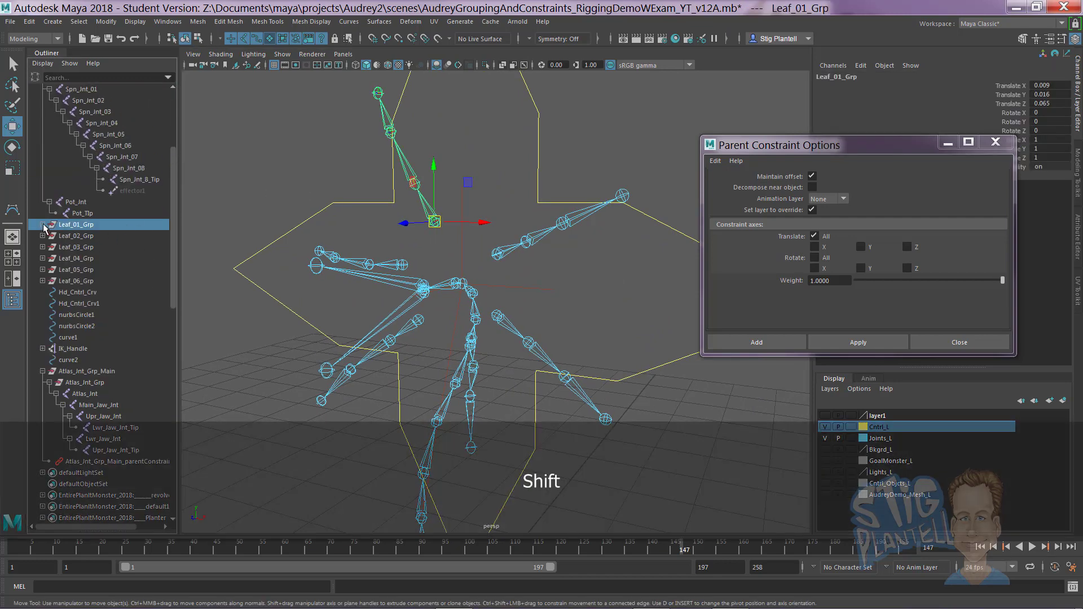
shift+click(42, 224)
Step: Rename the Hd_Cntrl_Crv control curve as Nk_Cntrl_Crv and clear the selection
alt+drag(479, 269, 337, 265)
click(477, 163)
alt+middle_drag(320, 241, 349, 242)
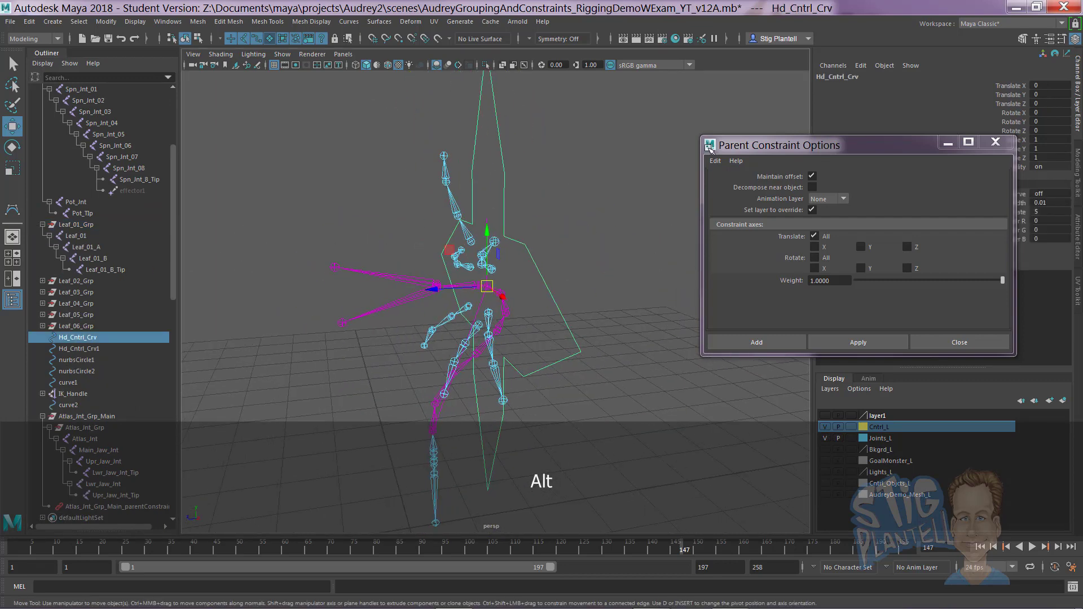
double_click(828, 78)
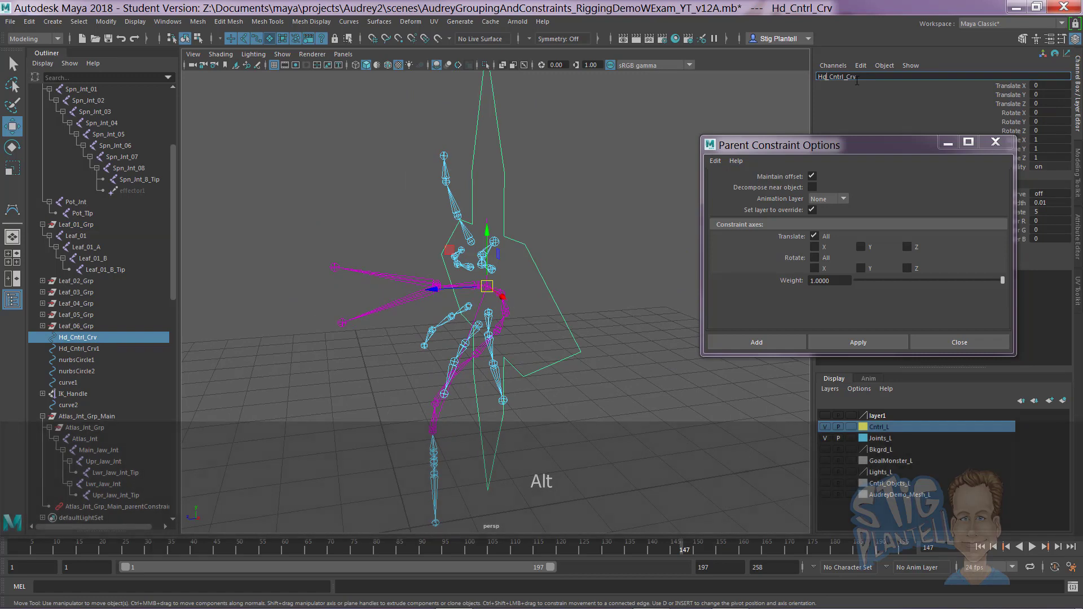
key(BackSpace)
key(BackSpace)
text(N)
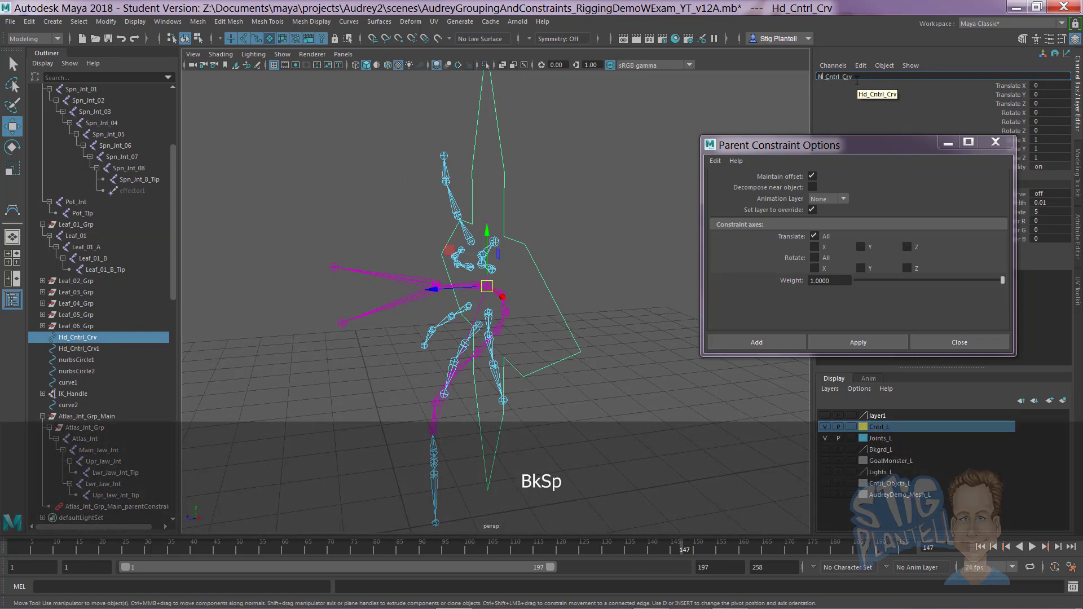
text(k)
key(Return)
click(499, 226)
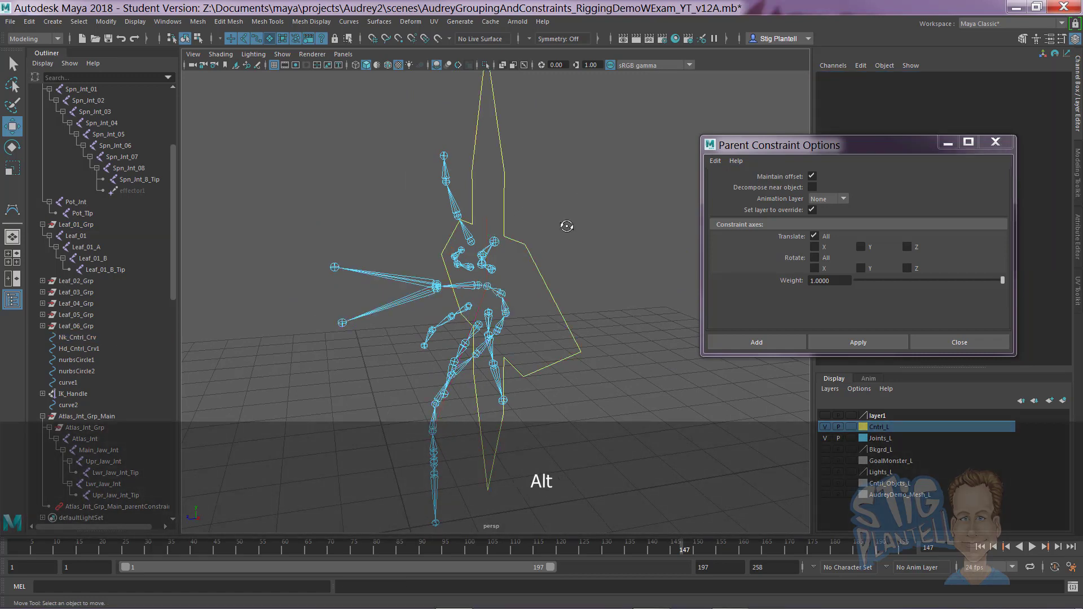
Step: Put Leaf_01_Grp inside a new group named Leaf_01_Grp_Main and expand its hierarchy
alt+drag(565, 225, 263, 175)
click(86, 226)
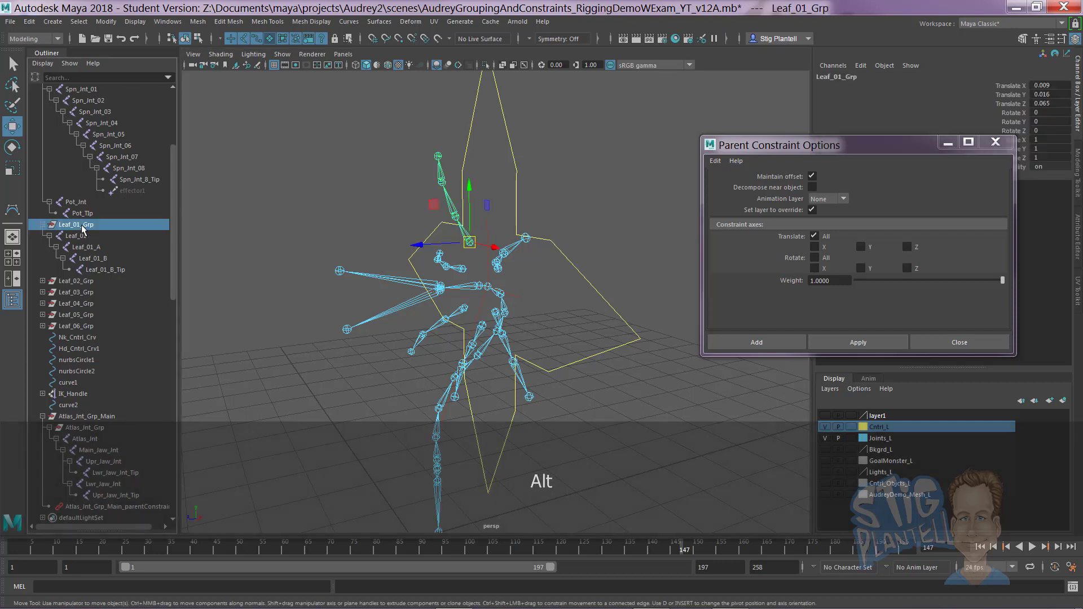
double_click(86, 225)
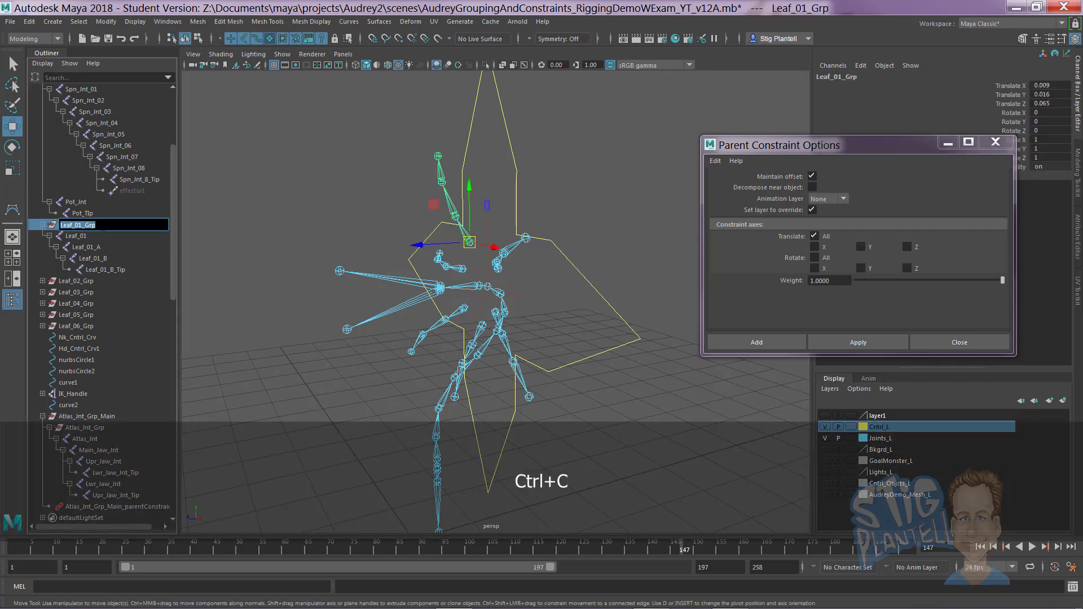
key(ctrl+c)
key(ctrl+g)
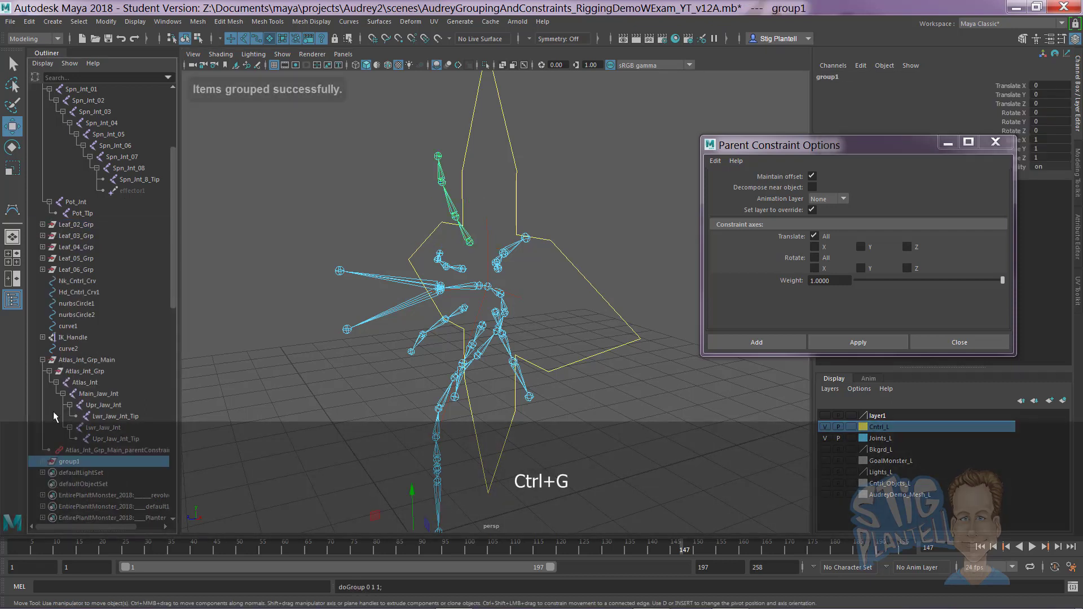
double_click(72, 458)
key(ctrl+v)
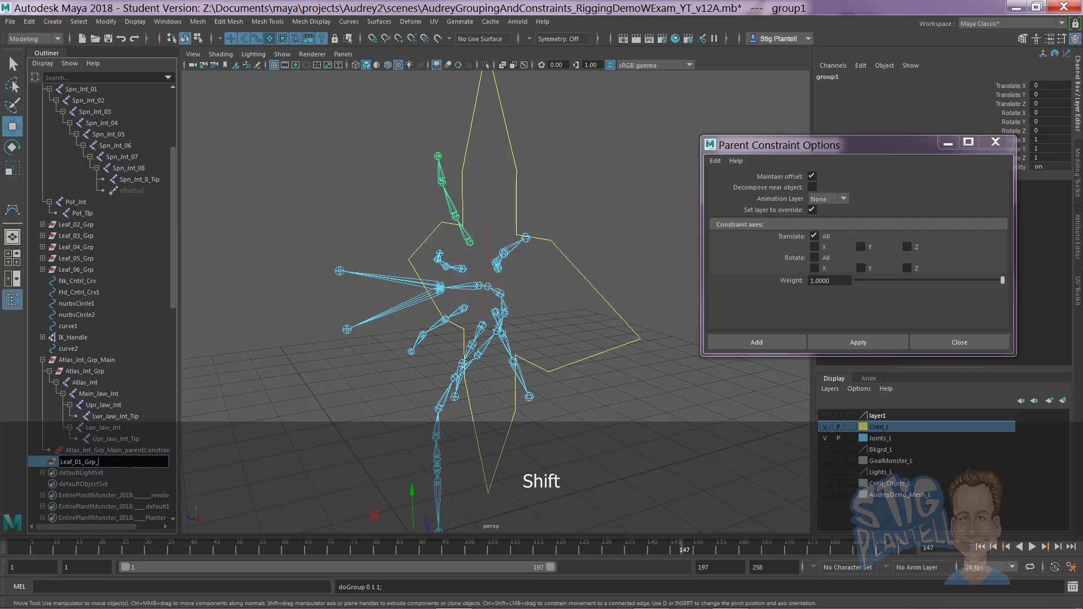
text(Main)
key(Return)
shift+click(42, 461)
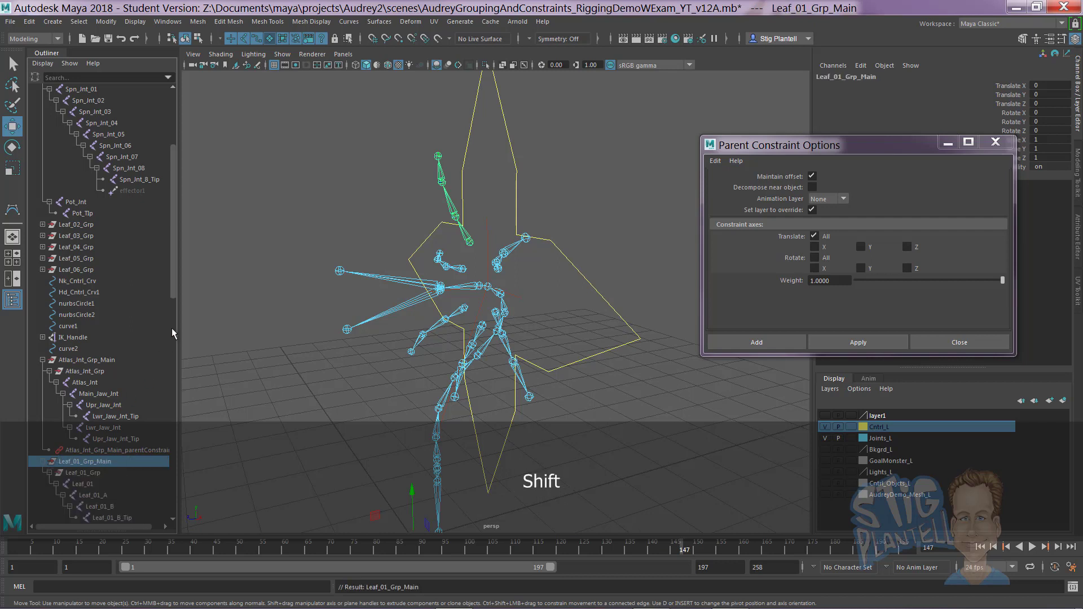
Step: Snap the pivot of Leaf_01_Grp_Main to the joint where the spine meets the head
scroll(171, 290, down, 3)
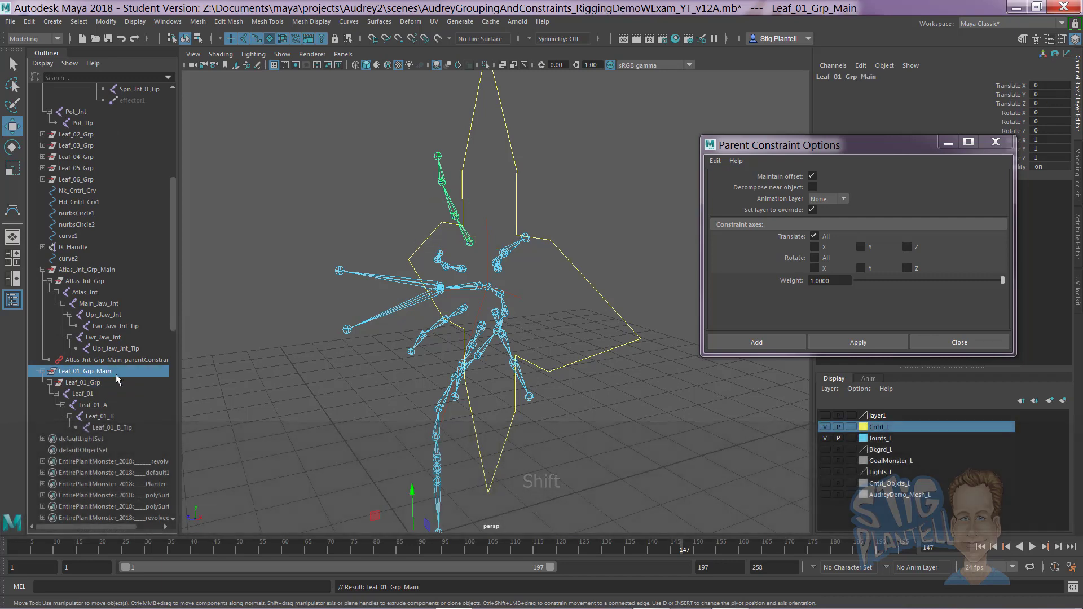
alt+drag(373, 374, 400, 337)
key(d)
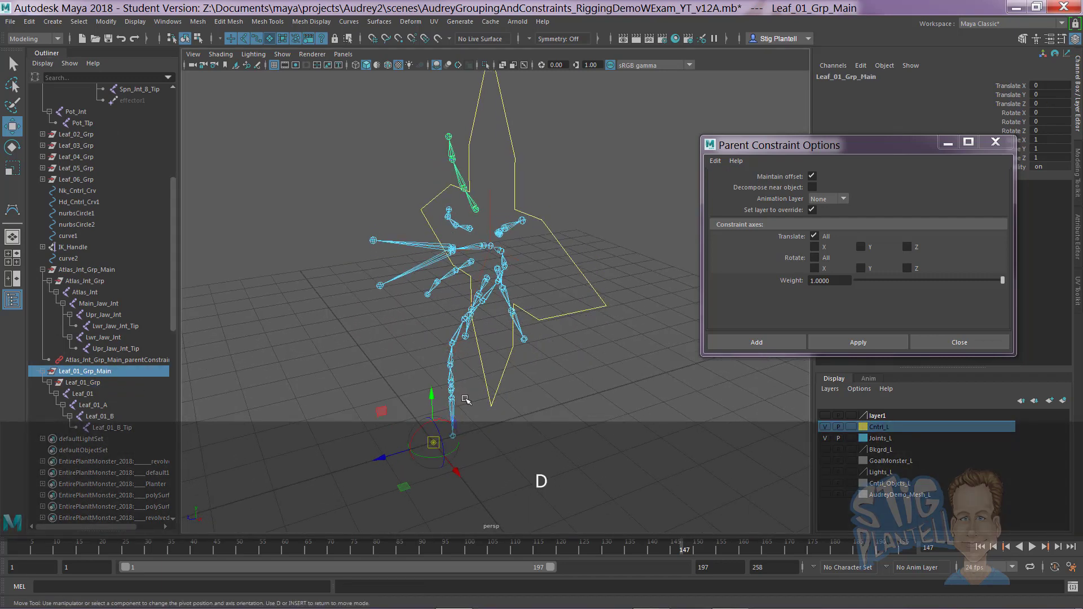
key(v)
drag(434, 442, 493, 240)
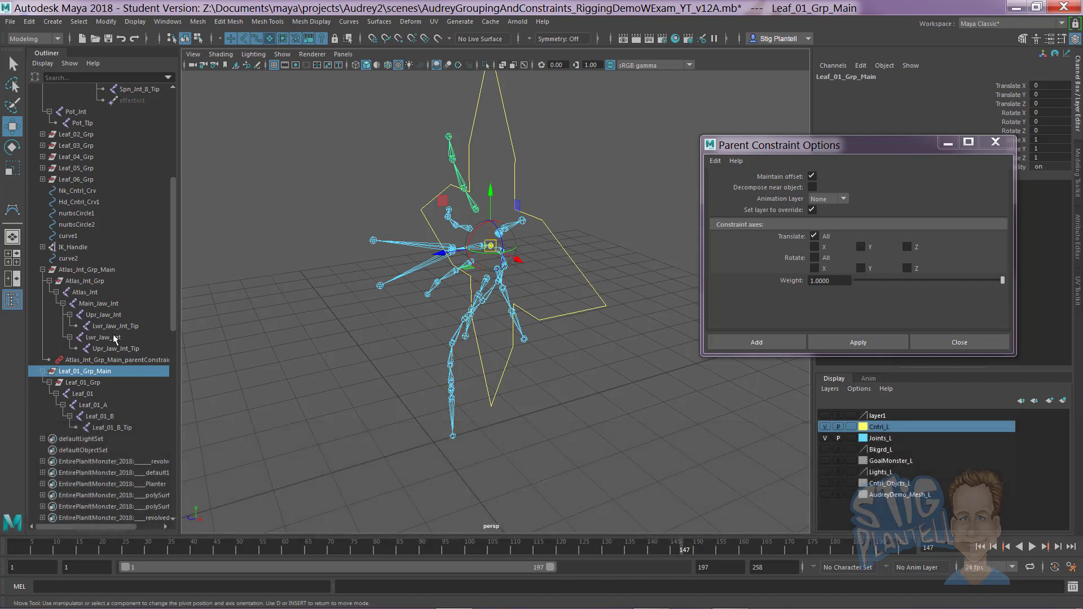
Step: Put Leaf_02_Grp inside a new group named Leaf_02_Grp_Main
click(42, 134)
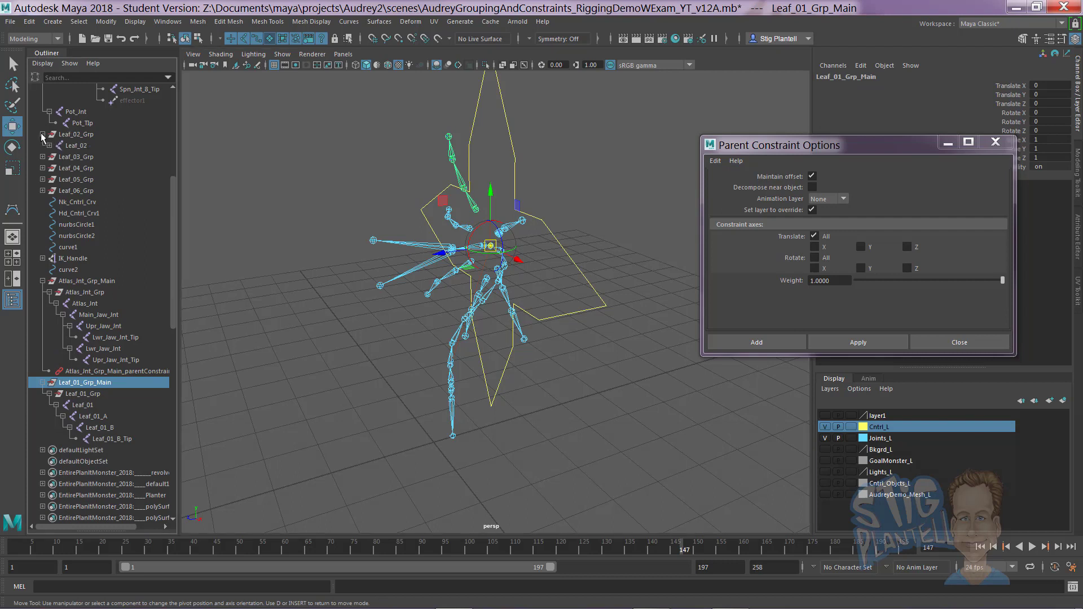
double_click(76, 135)
drag(95, 135, 55, 135)
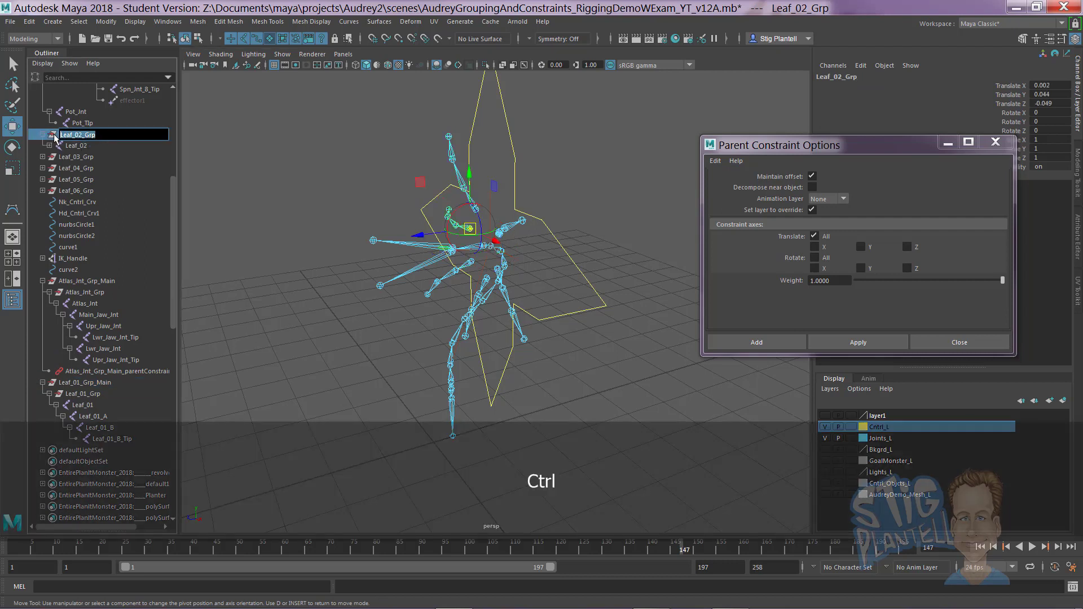
key(ctrl+c)
key(Return)
key(ctrl+g)
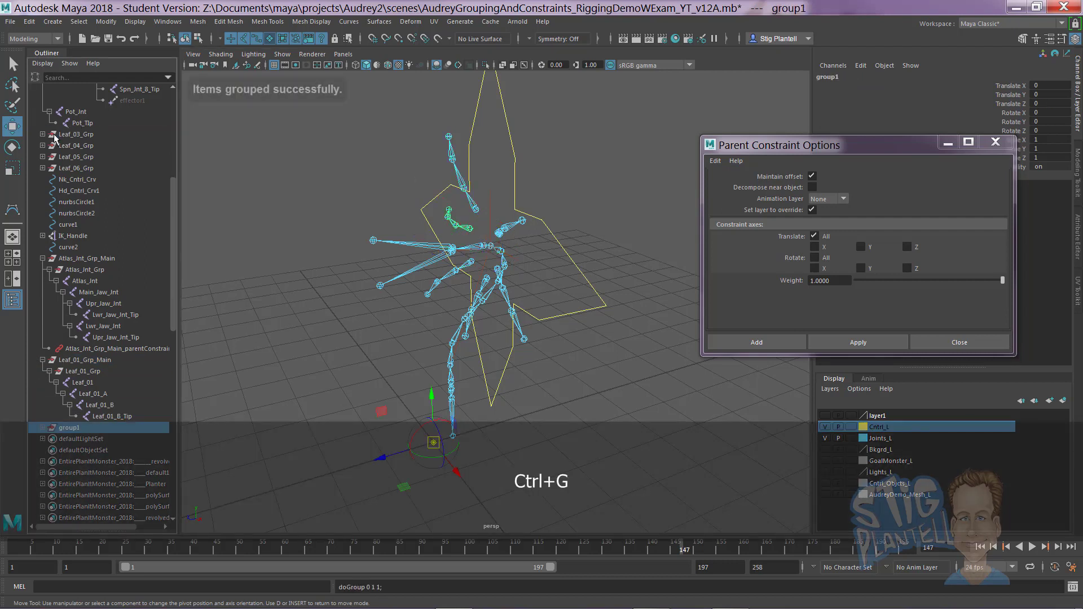
double_click(78, 429)
key(ctrl+v)
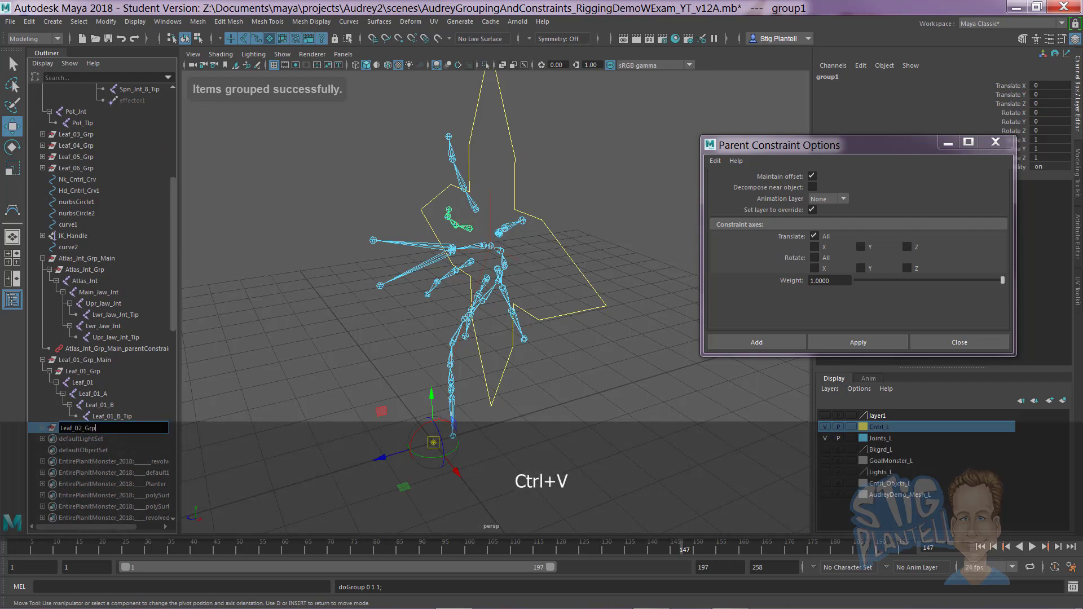
text(_main)
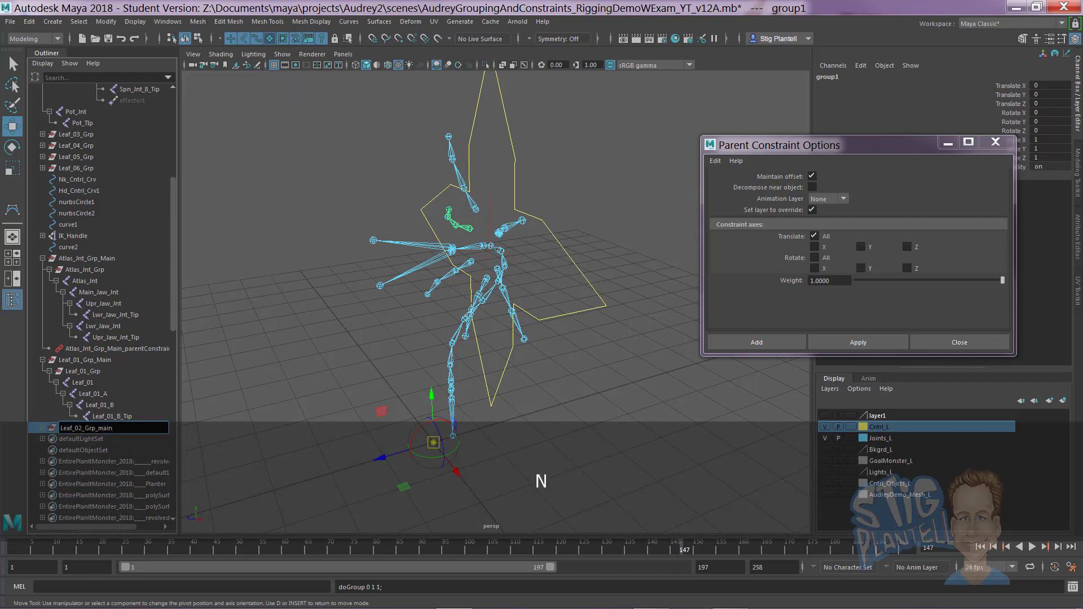
key(Left)
key(BackSpace)
text(M)
key(Return)
Step: Expand the Leaf_02_Grp_Main hierarchy and snap its pivot to the joint where the spine meets the head
shift+click(42, 428)
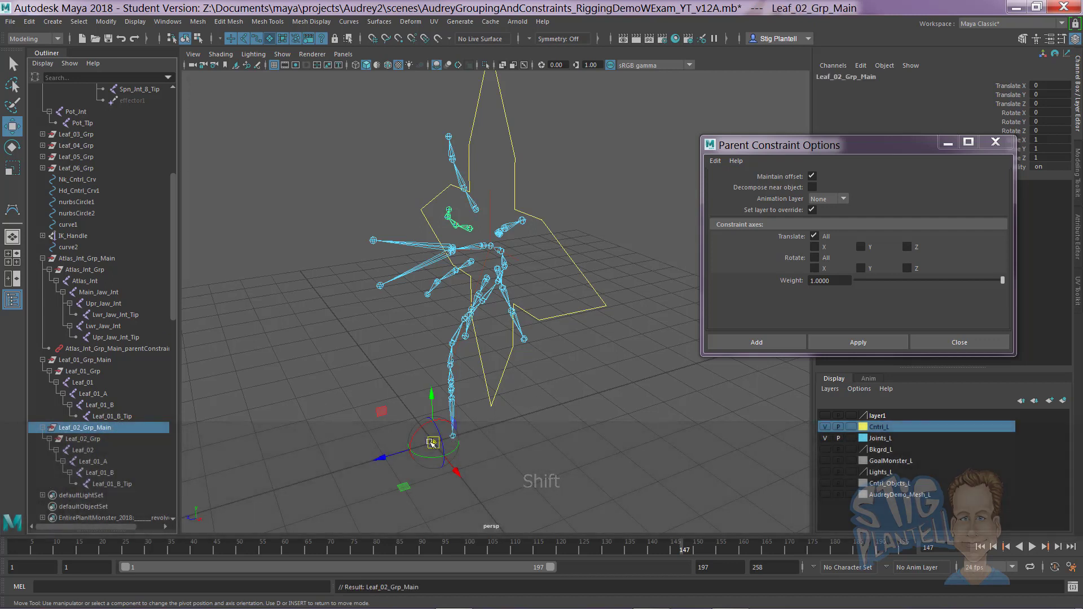
key(v)
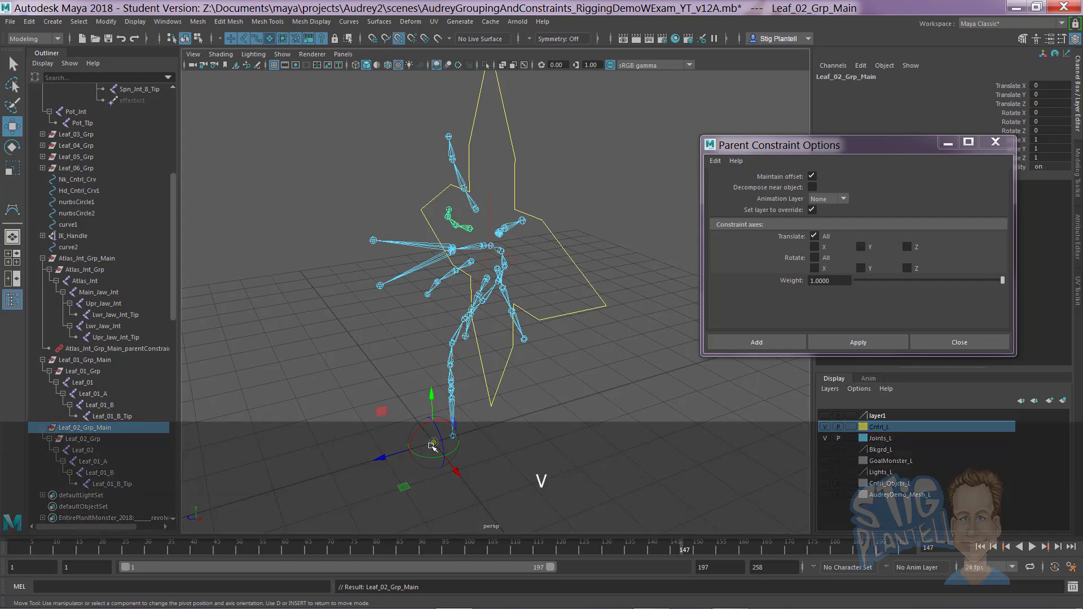
drag(432, 444, 495, 249)
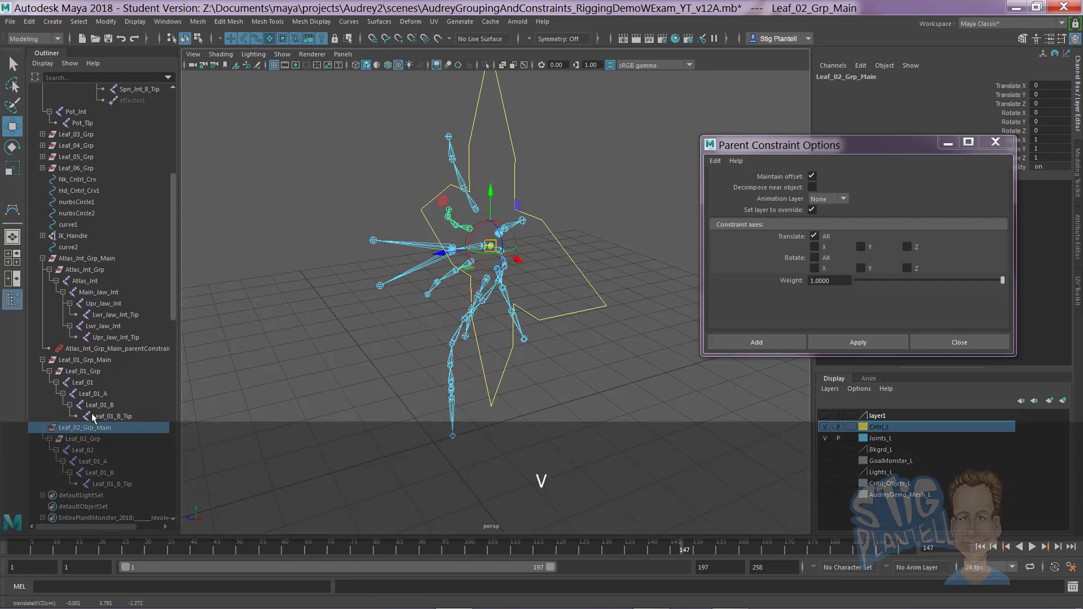
Step: Put Leaf_03_Grp inside a new group named Leaf_03_Grp_Main
click(43, 135)
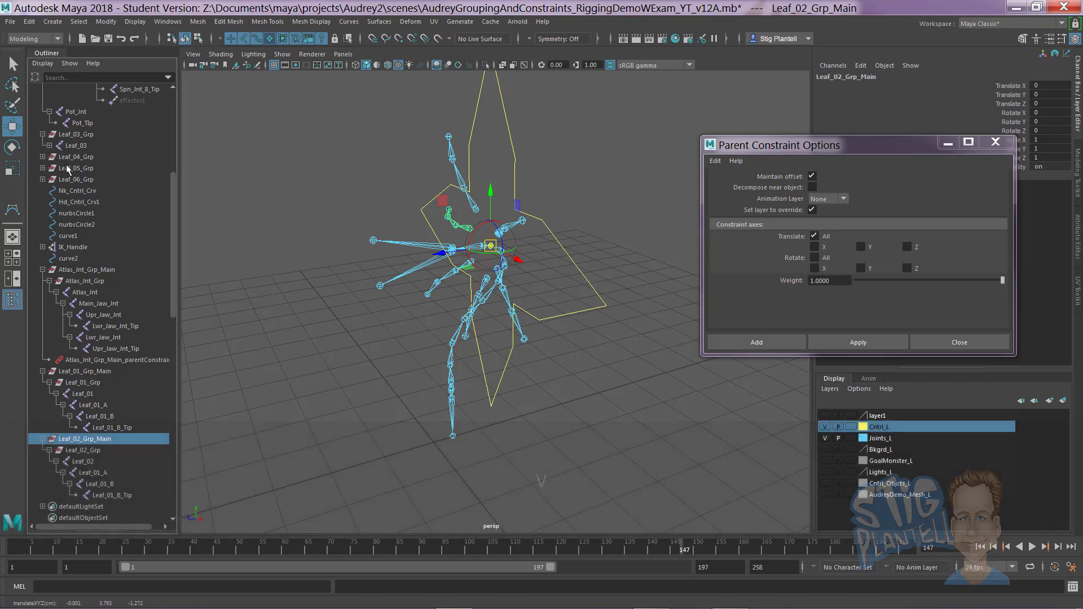
double_click(79, 135)
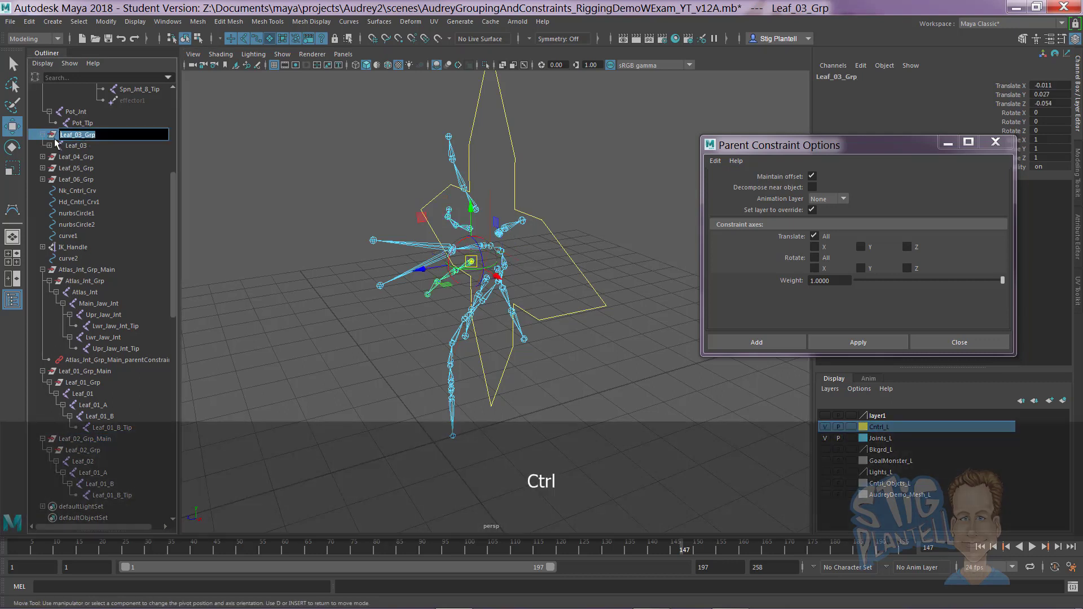
key(ctrl+c)
key(Return)
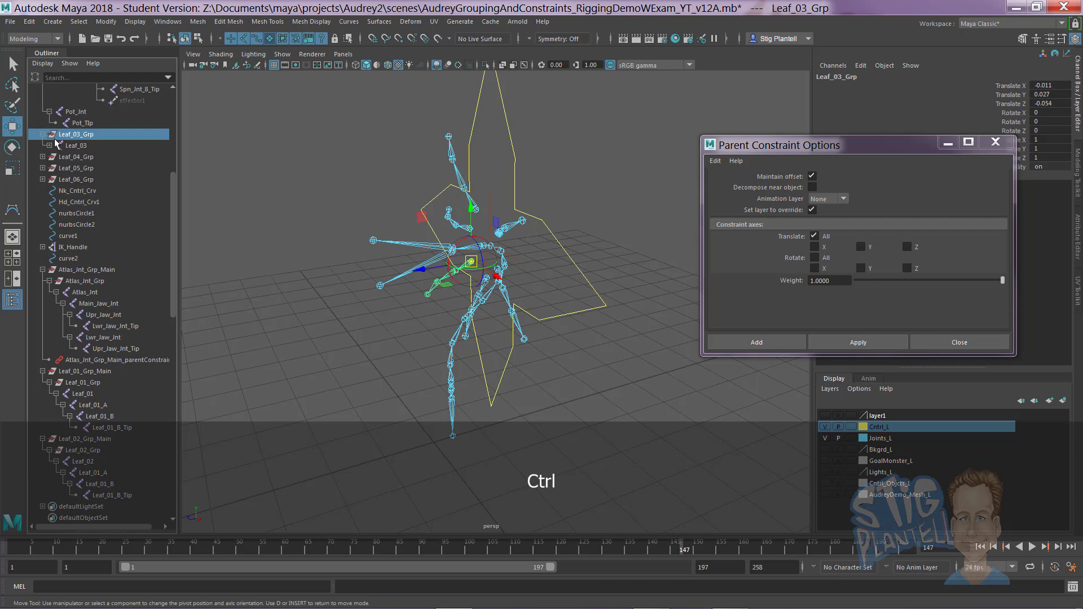
key(ctrl+g)
double_click(72, 484)
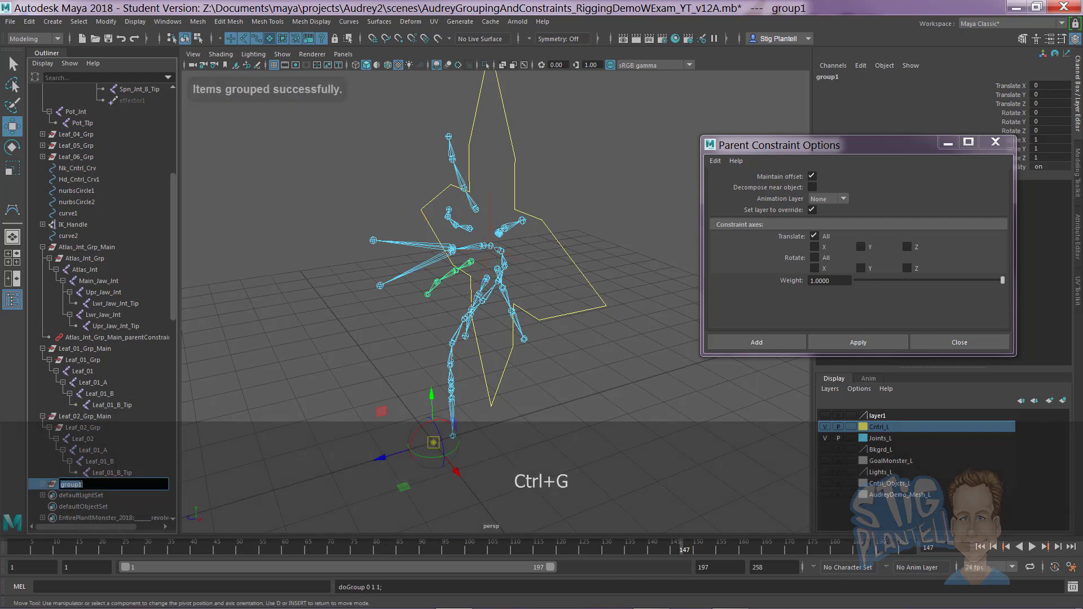
key(ctrl+v)
text(_Main)
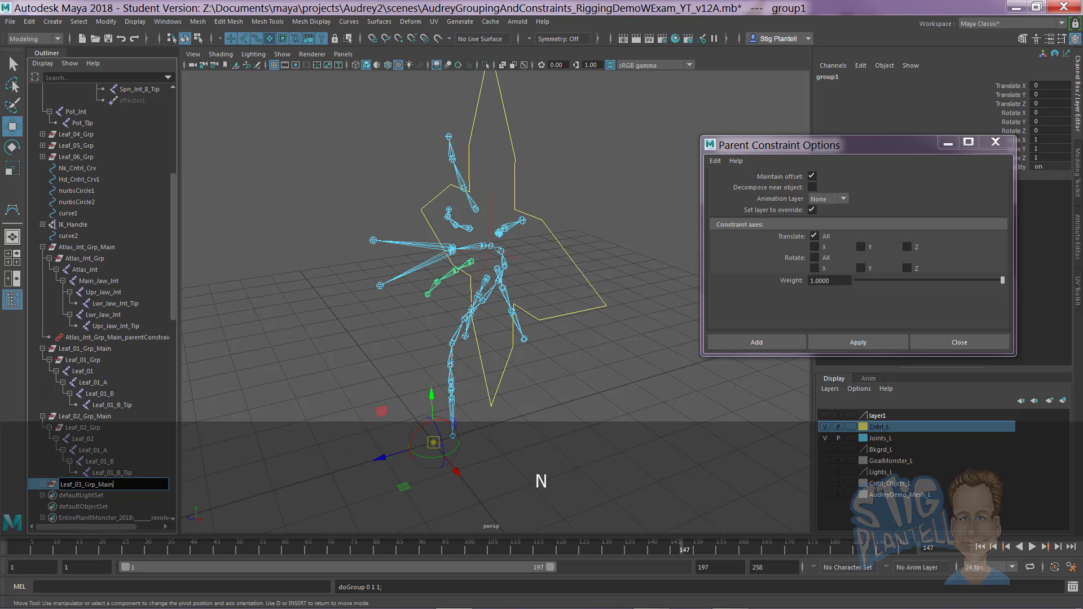
key(Return)
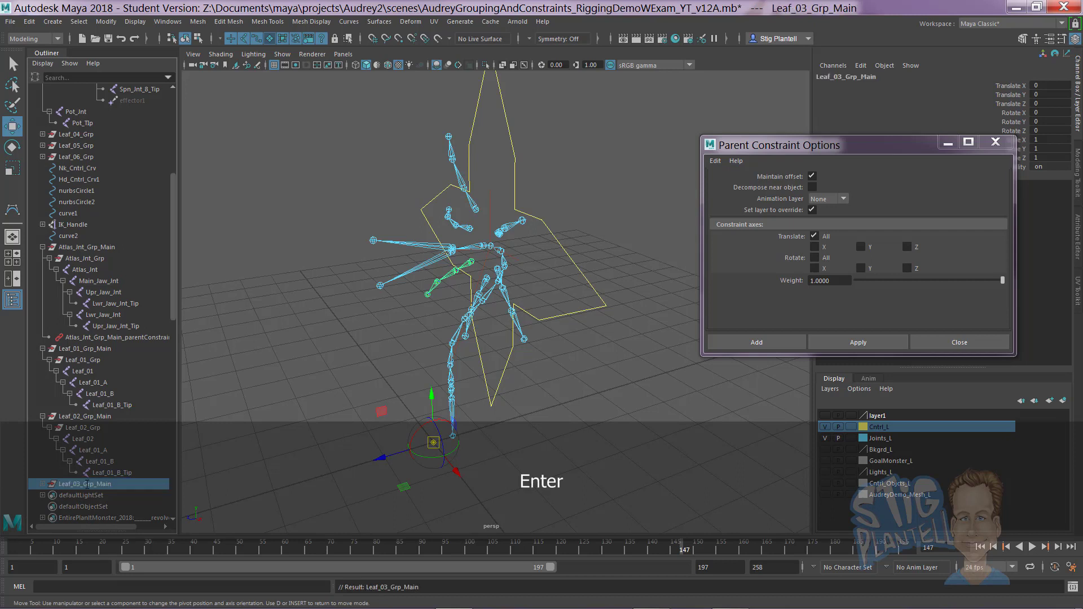
Step: Expand the Leaf_03_Grp_Main hierarchy and snap its pivot to the joint where the spine meets the head
click(42, 484)
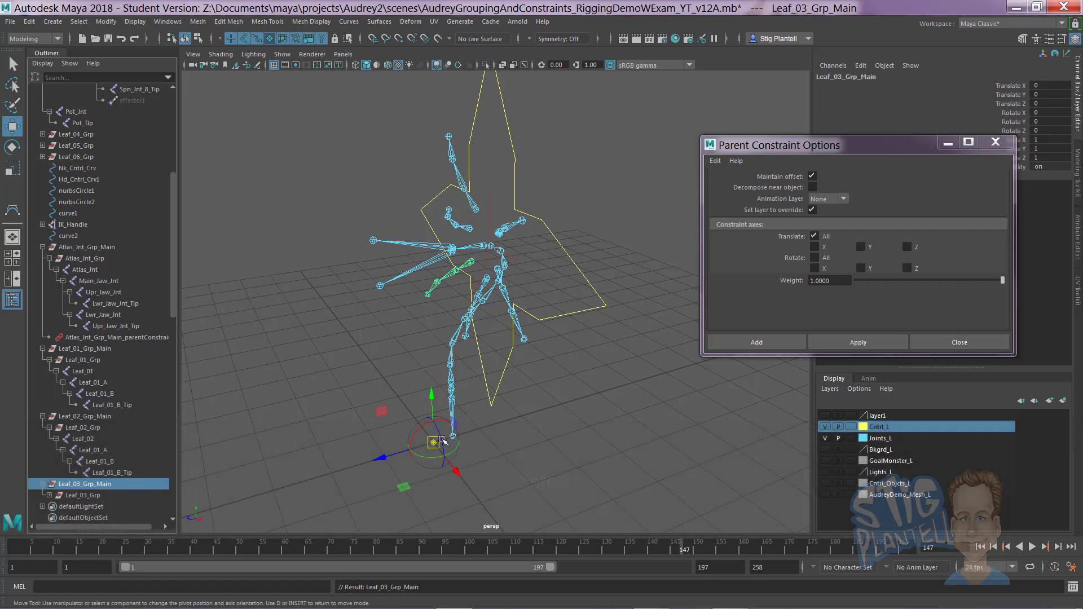
key(v)
drag(433, 444, 491, 246)
Step: Put Leaf_04_Grp inside a new group named Leaf_04_Grp_Main
click(53, 136)
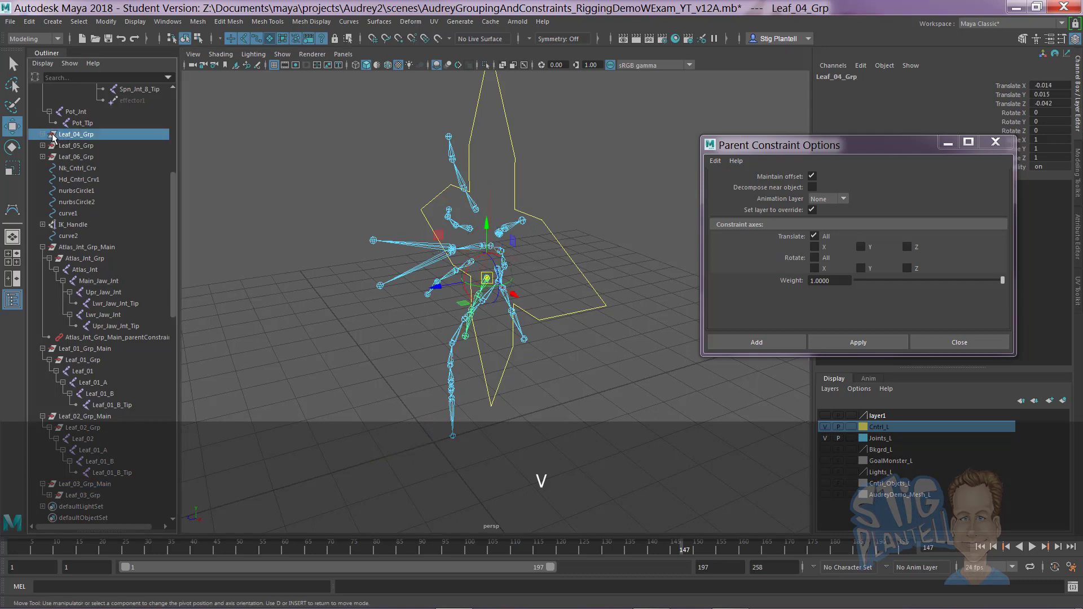
double_click(106, 134)
key(ctrl+c)
key(ctrl+g)
double_click(70, 497)
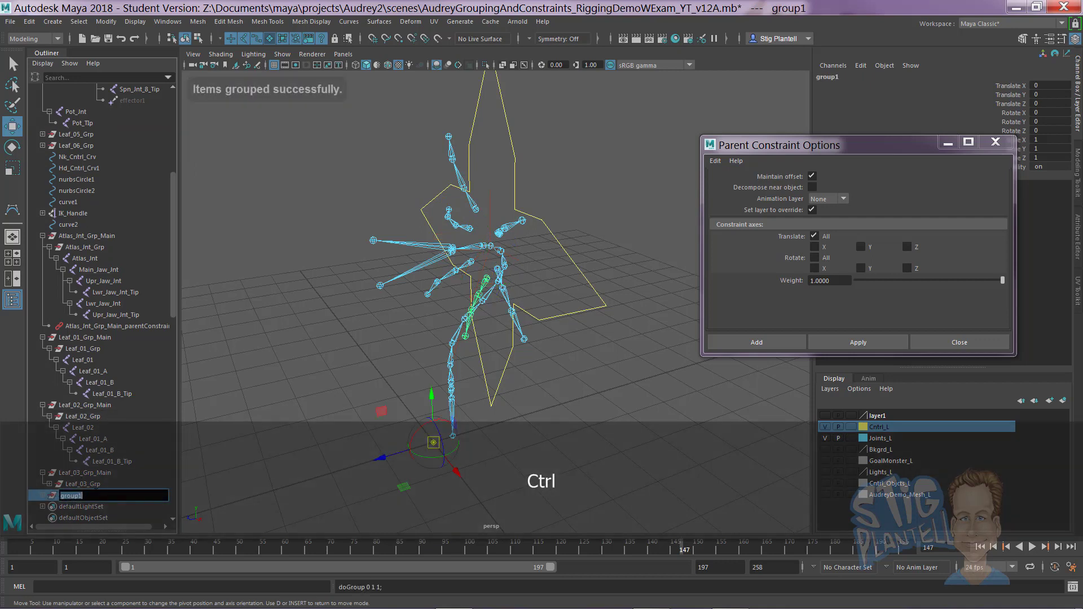
key(ctrl+v)
text(_MI)
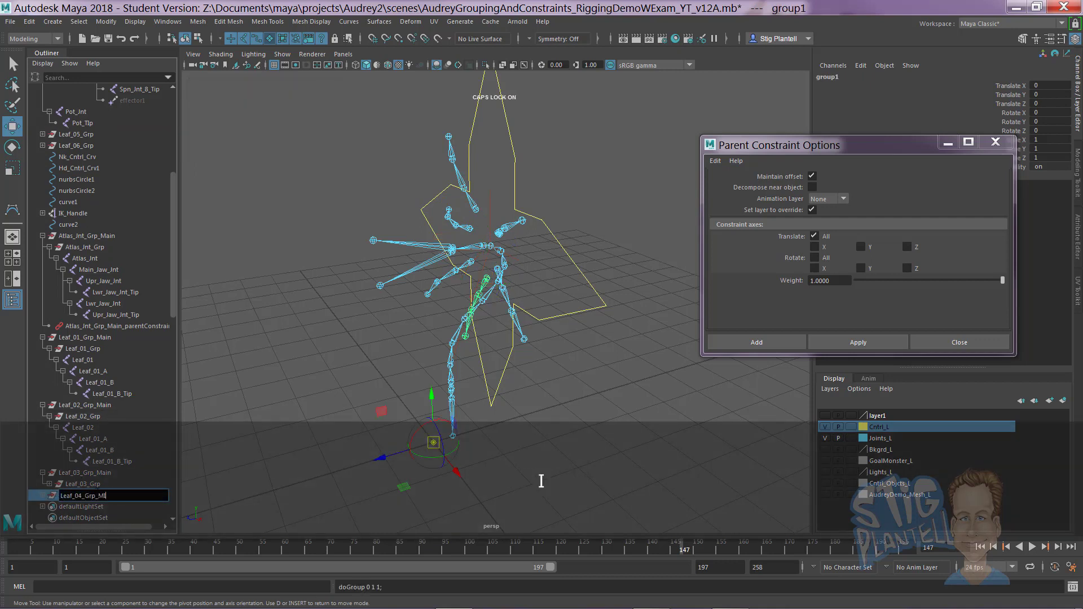
text(N)
key(BackSpace)
key(BackSpace)
key(BackSpace)
text(mAIN)
key(BackSpace)
key(BackSpace)
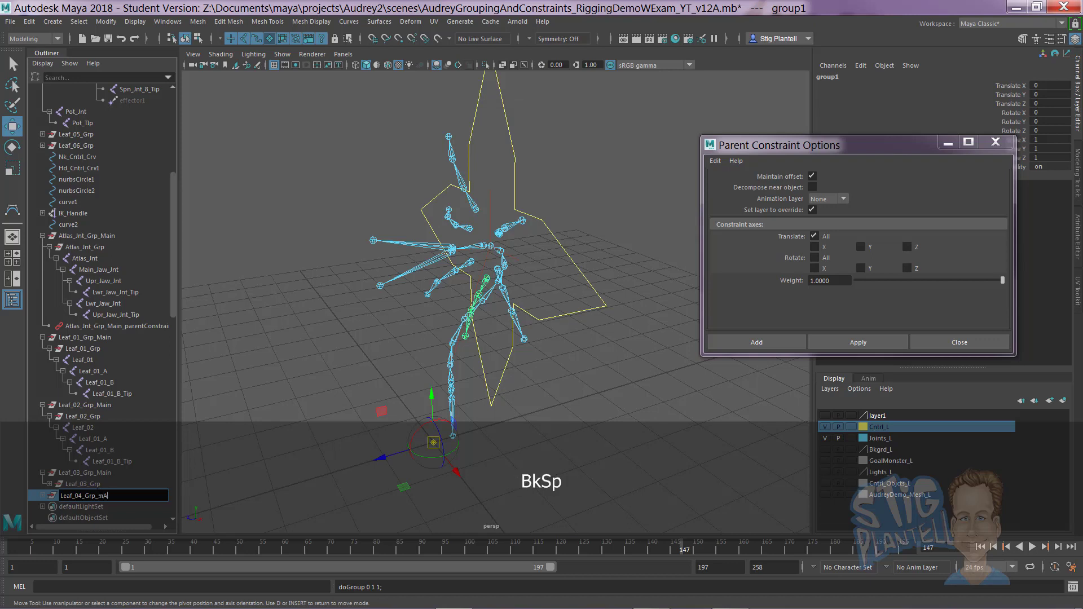
text(Main)
key(Return)
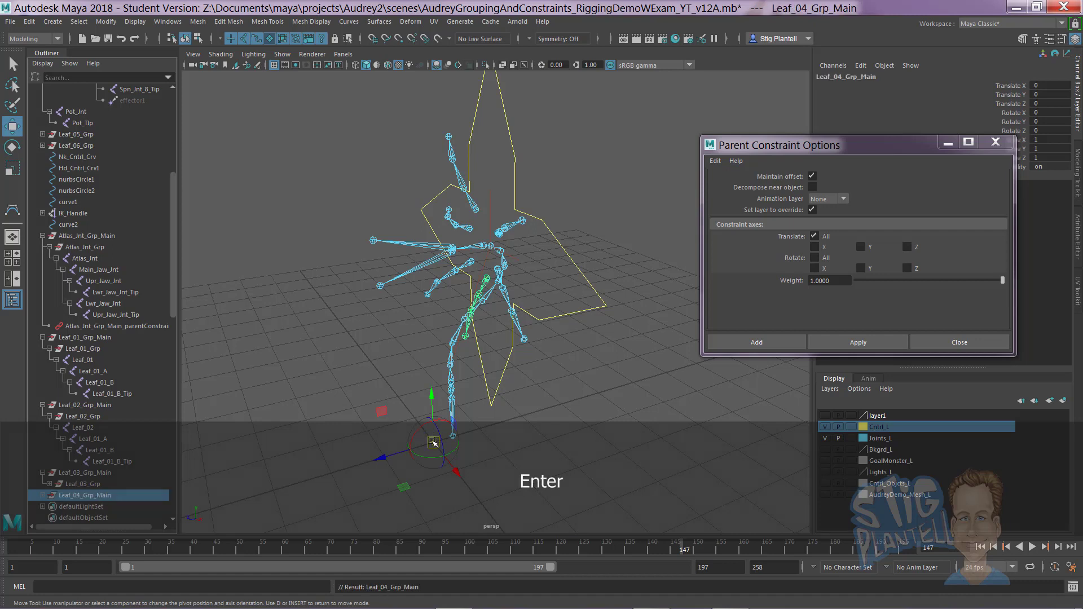
Step: Snap the pivot of Leaf_04_Grp_Main to the joint where the spine meets the head
key(v)
drag(433, 441, 492, 244)
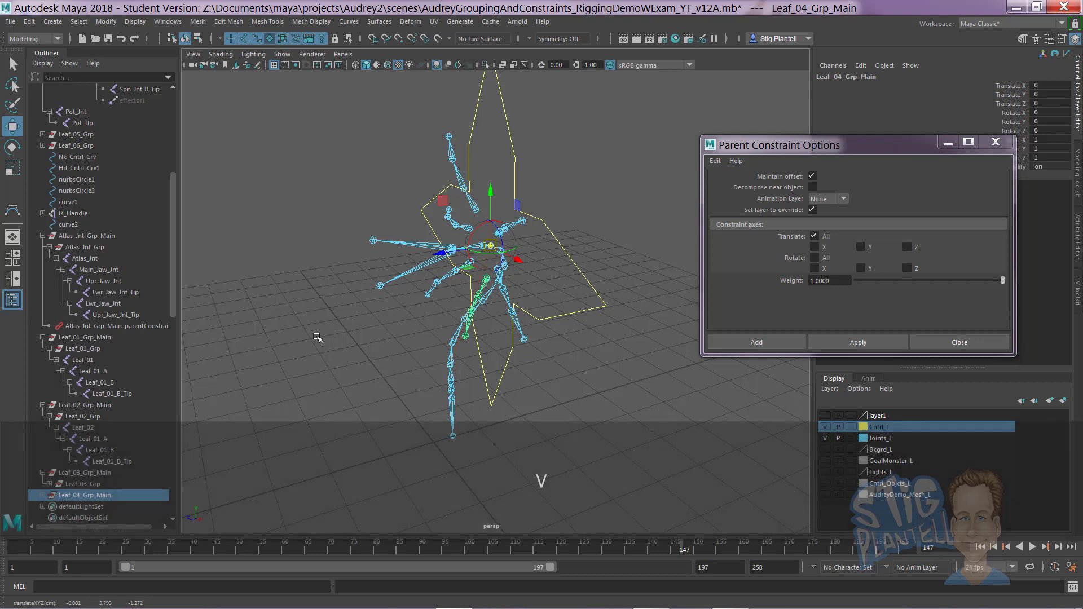
key(d)
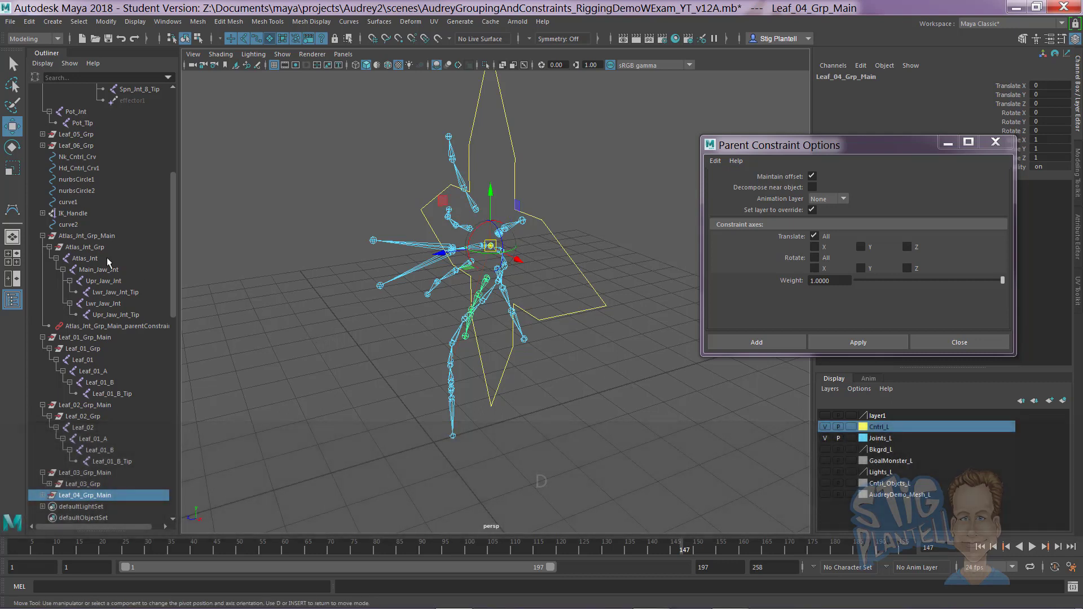
Step: Put Leaf_05_Grp inside a new group named Leaf_05_Grp_Main and snap that group's pivot to the joint where the spine meets the head
click(72, 135)
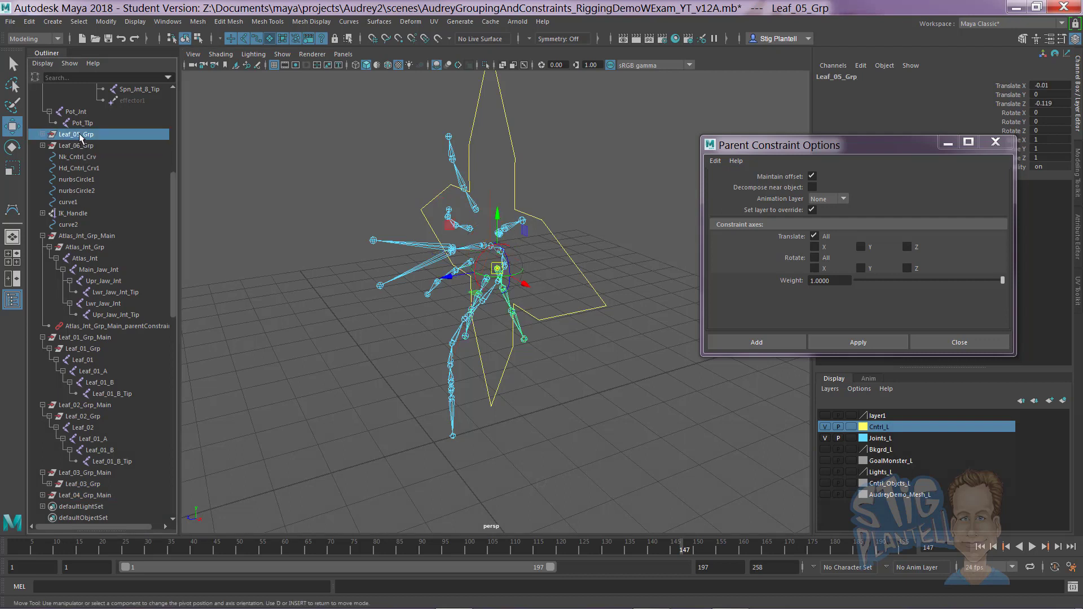
double_click(80, 136)
key(ctrl+c)
key(Return)
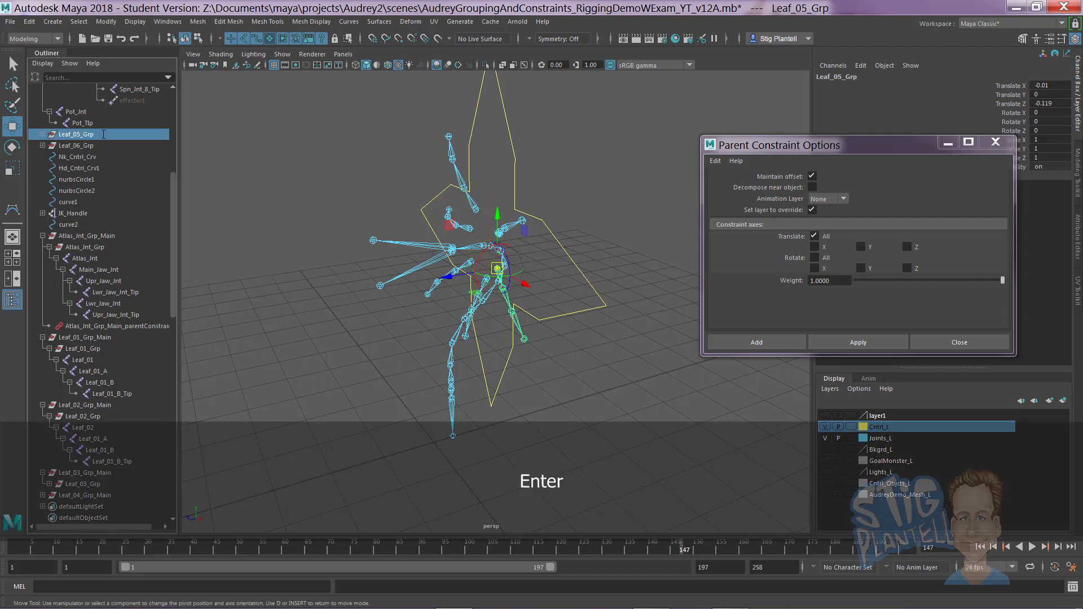
key(ctrl+g)
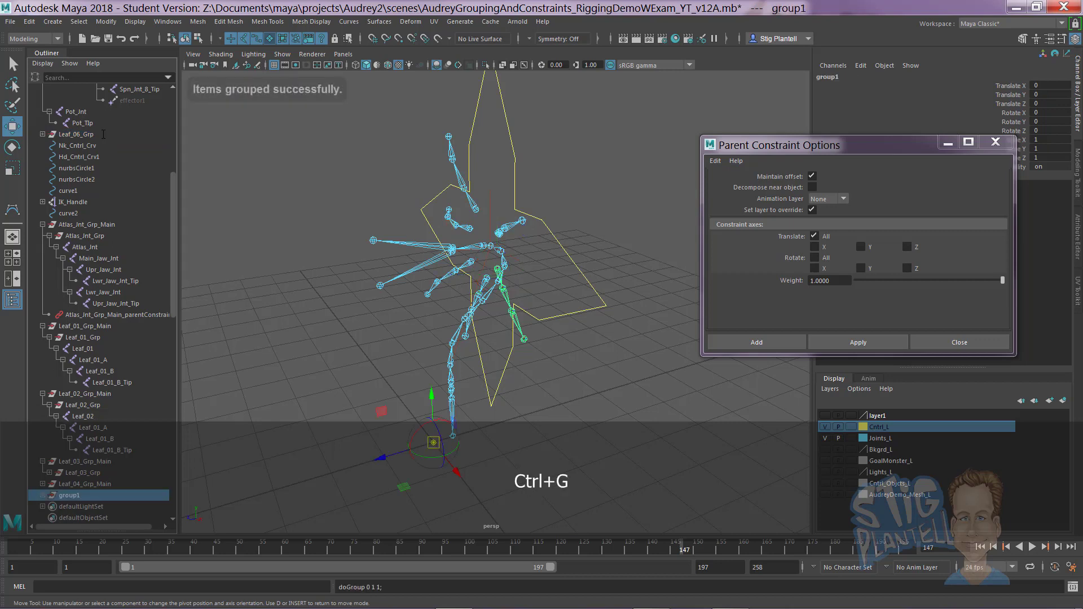
double_click(69, 495)
key(ctrl+v)
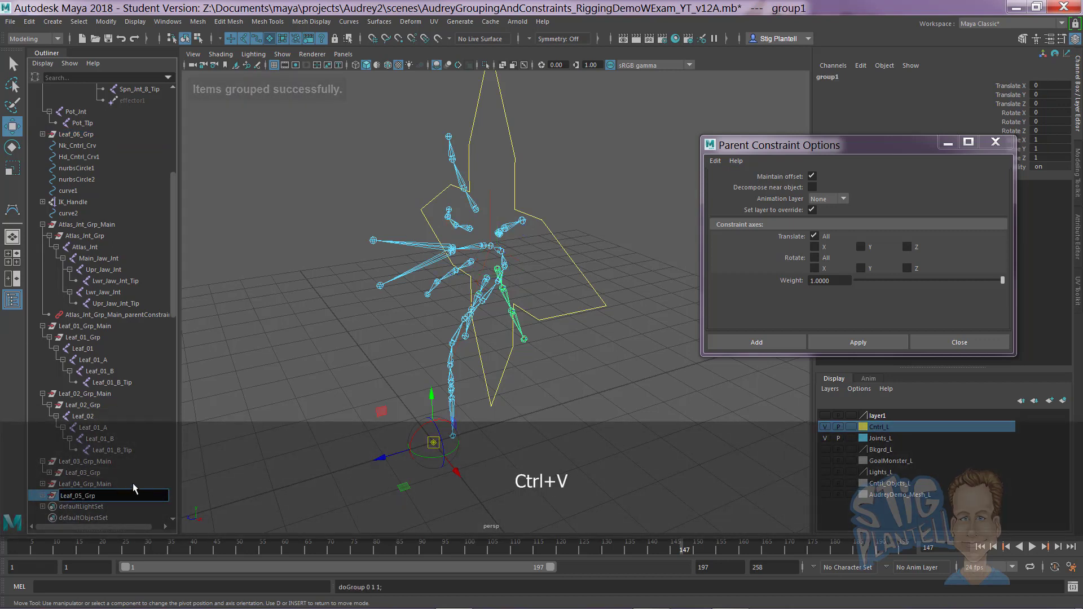
text(_Main)
key(Return)
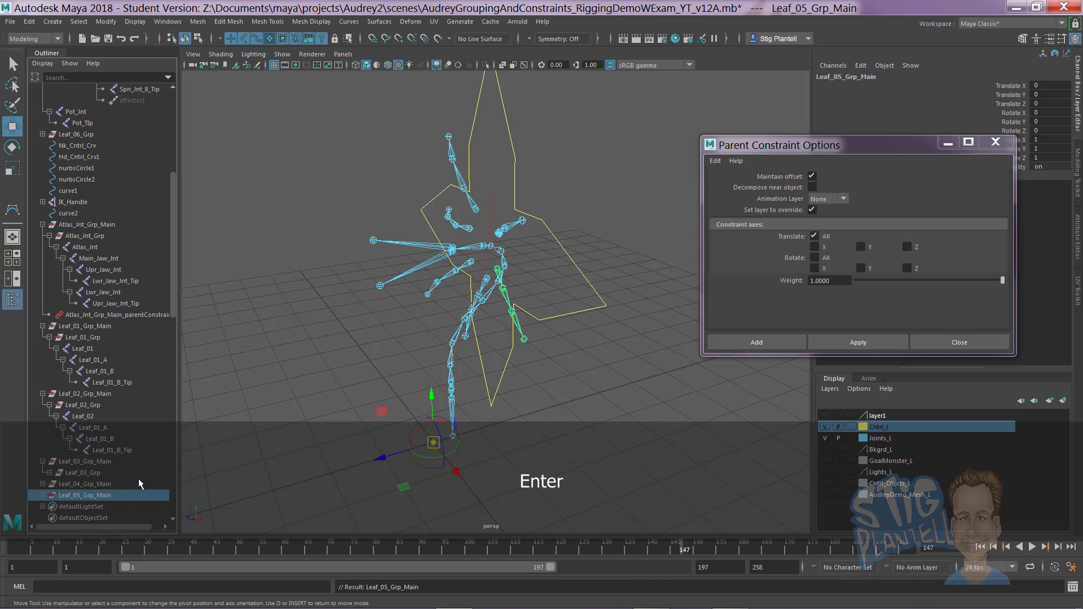
key(v)
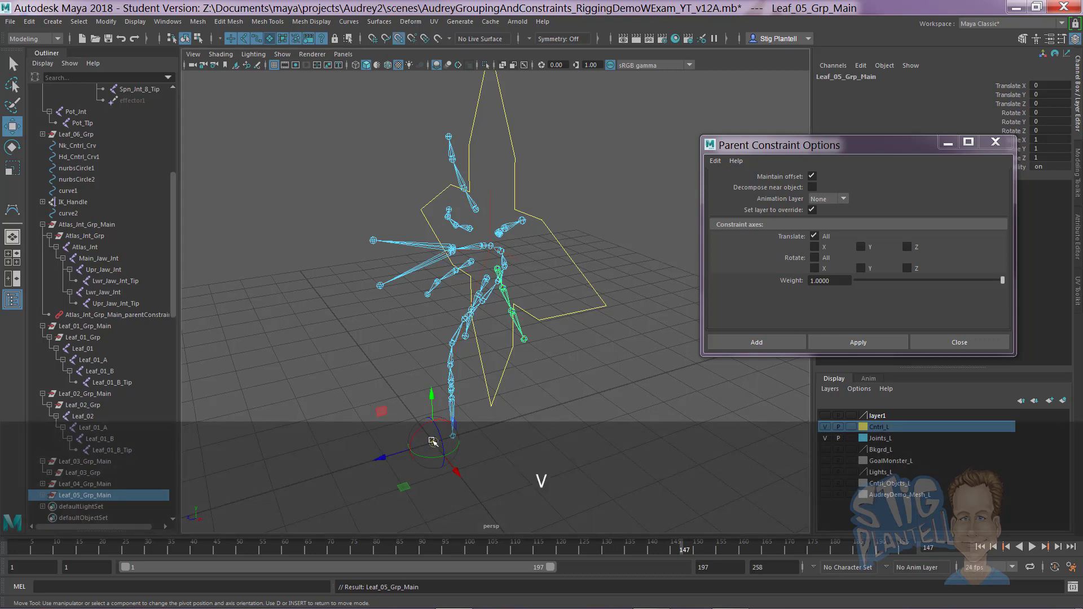
drag(433, 442, 491, 246)
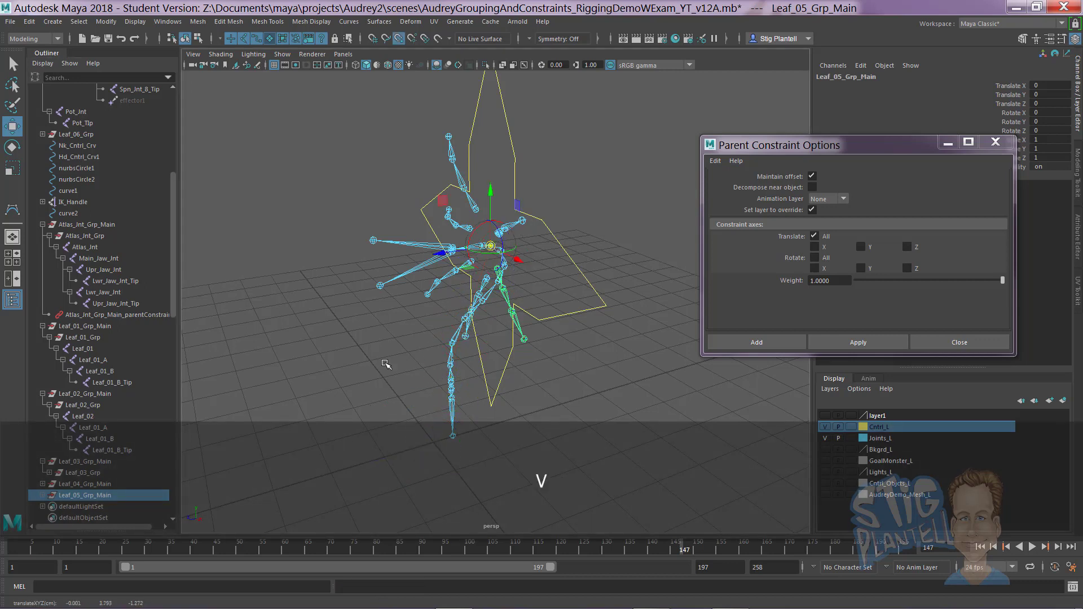
Step: Put Leaf_06_Grp inside a new group named Leaf_06_Grp_Main
click(72, 134)
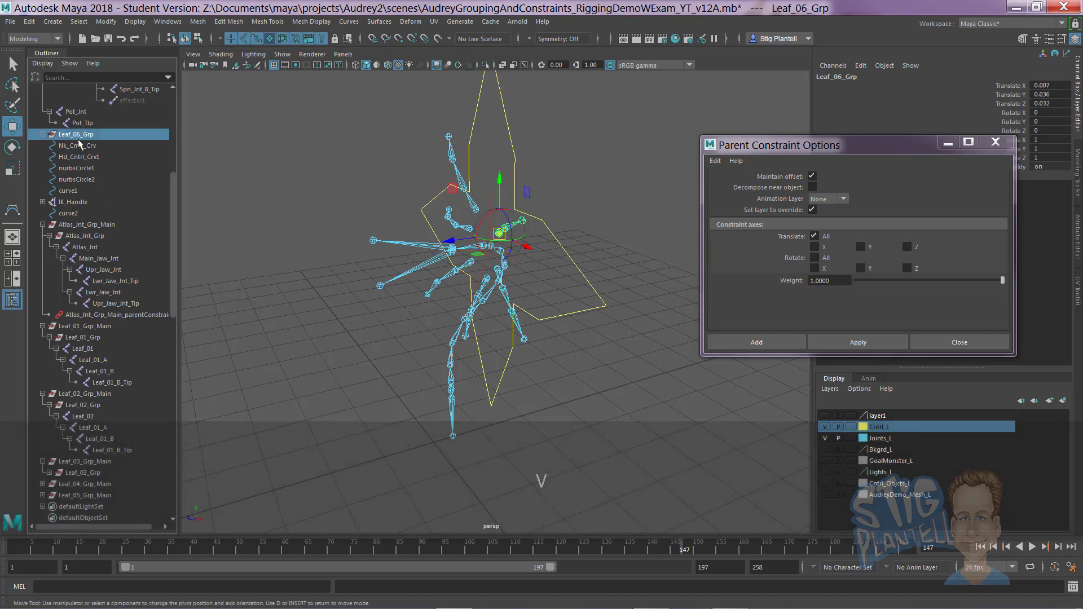
double_click(79, 134)
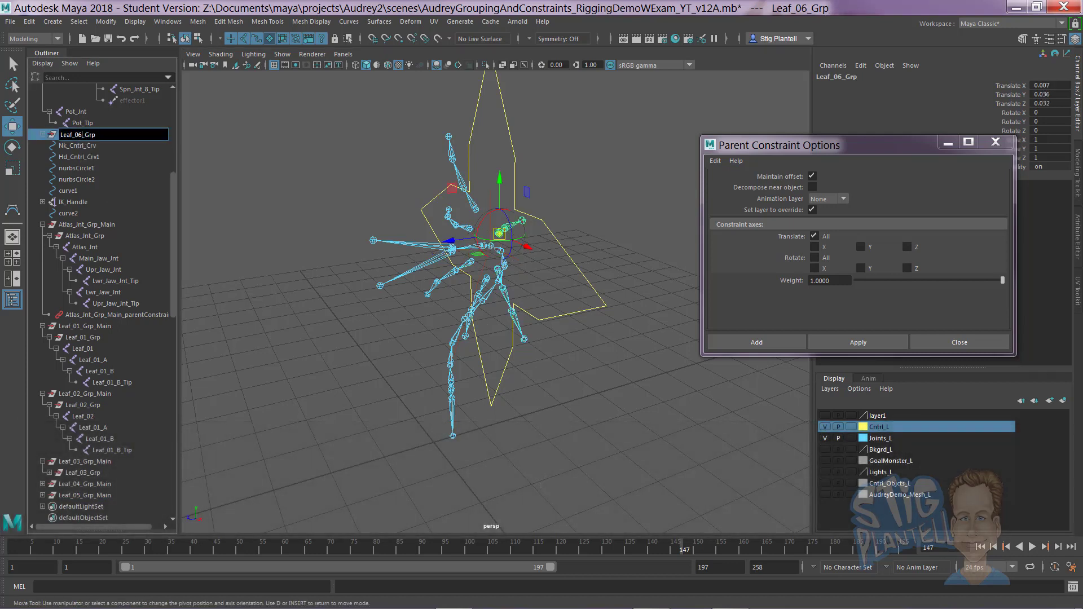
key(Return)
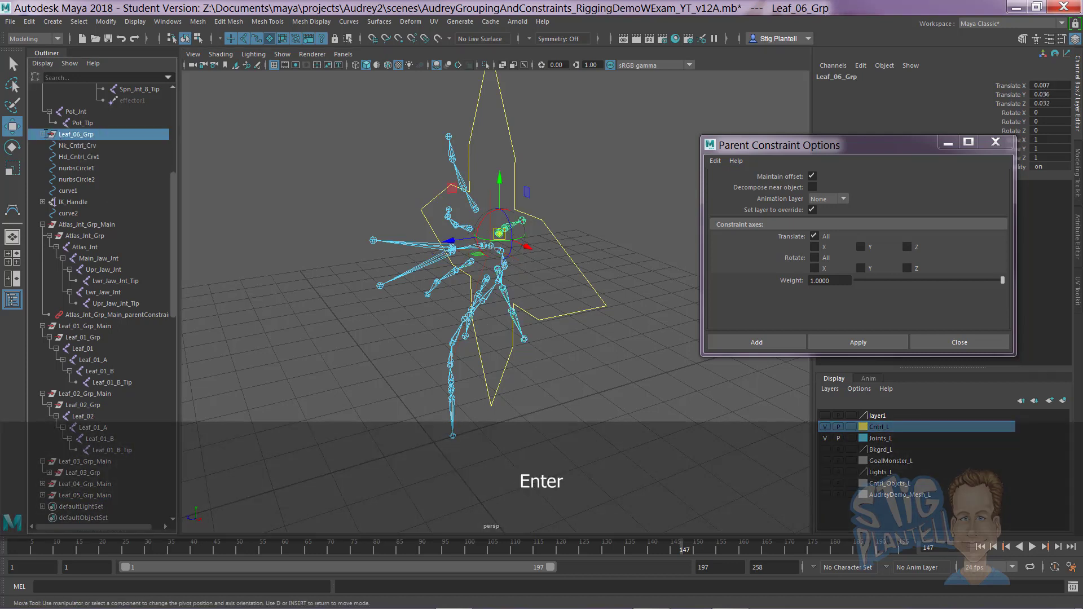
key(ctrl+g)
double_click(72, 496)
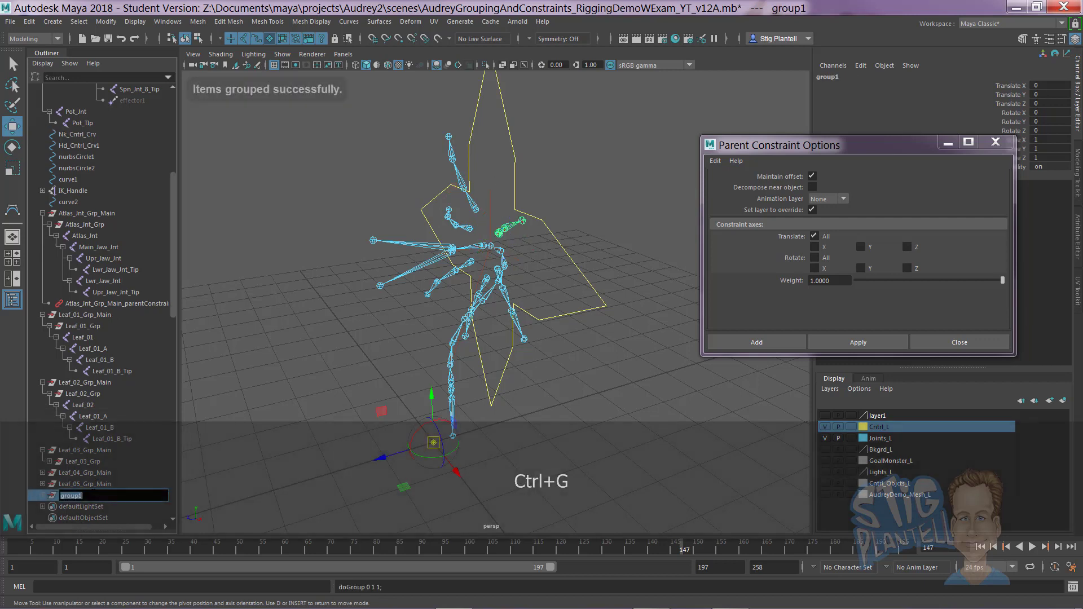
key(ctrl+v)
text(_MaIN)
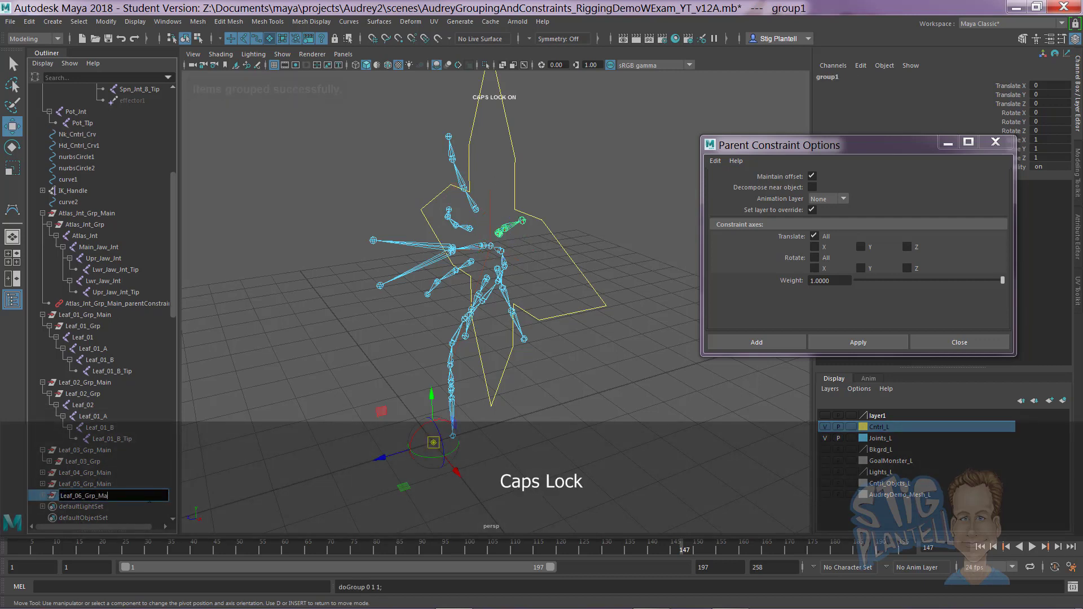
key(BackSpace)
key(BackSpace)
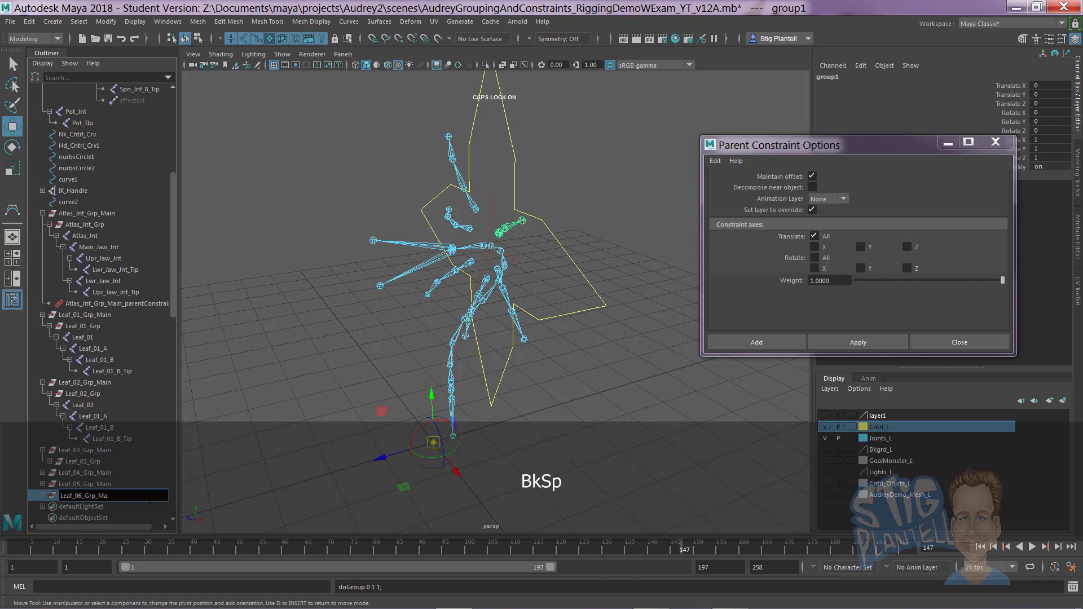
text(IN)
key(Return)
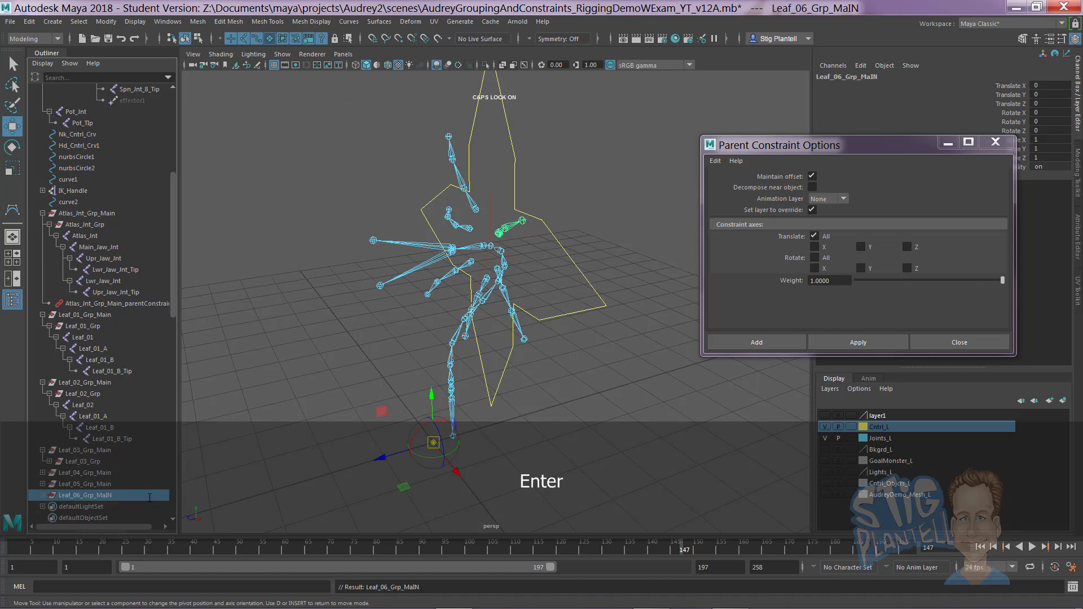
double_click(141, 495)
key(BackSpace)
key(BackSpace)
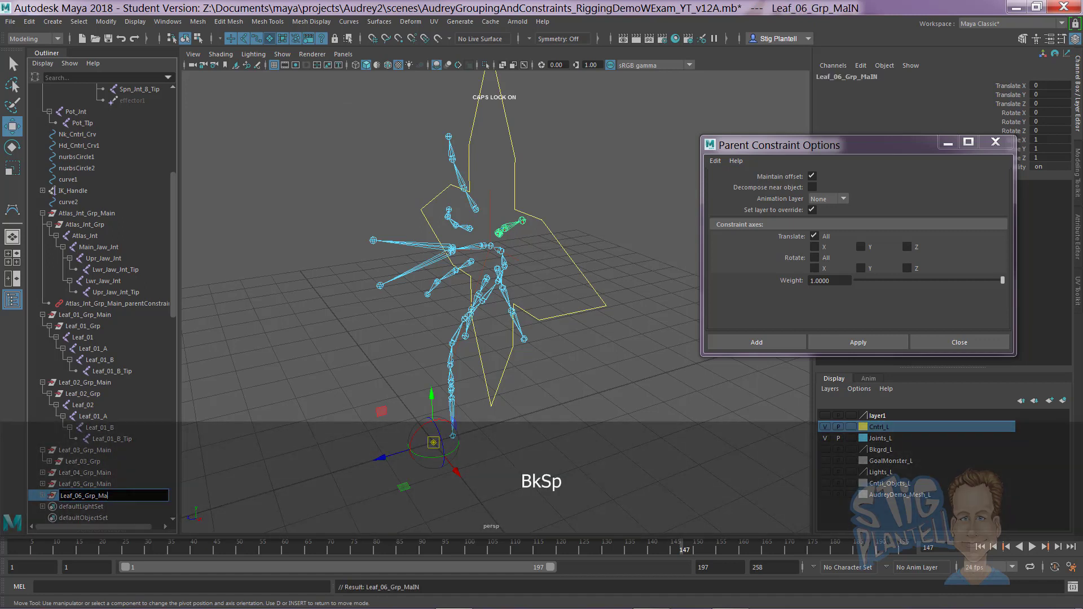
key(Caps_Lock)
text(in)
key(Return)
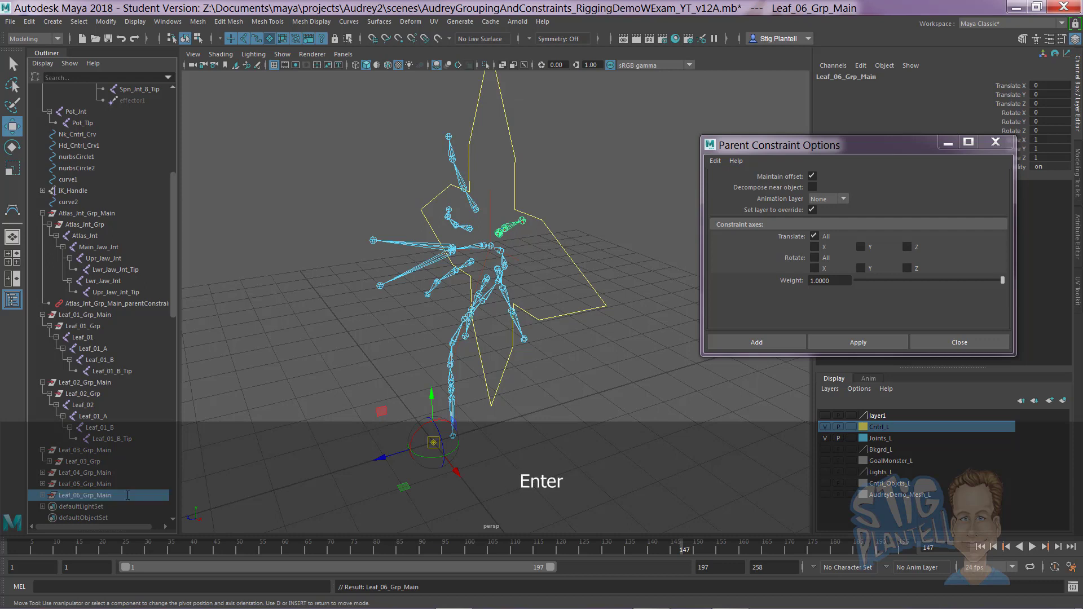
Step: Snap the pivot of Leaf_06_Grp_Main to the joint where the spine meets the head
key(v)
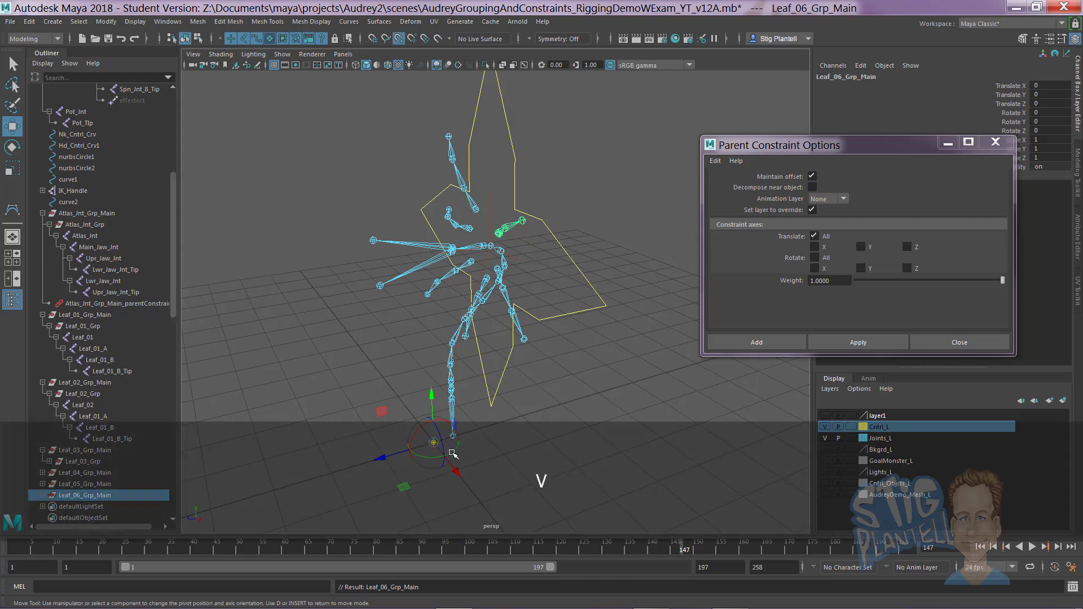
drag(433, 444, 491, 247)
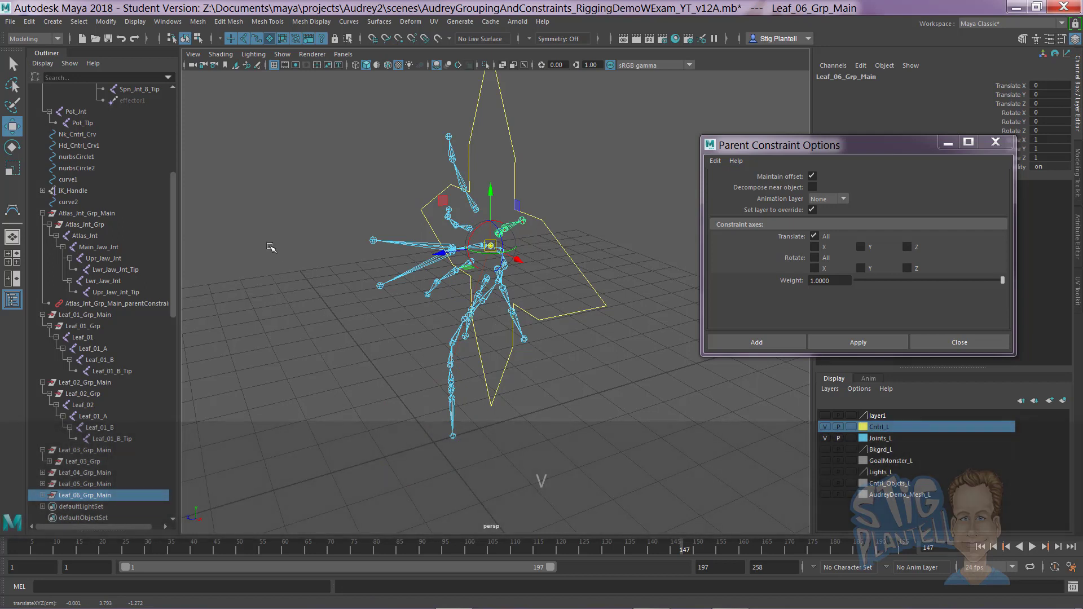
Step: Collapse the hierarchies of Atlas_Jnt_Grp_Main and the Leaf_01 to Leaf_03 Main groups, and clear the selection
click(42, 213)
click(43, 292)
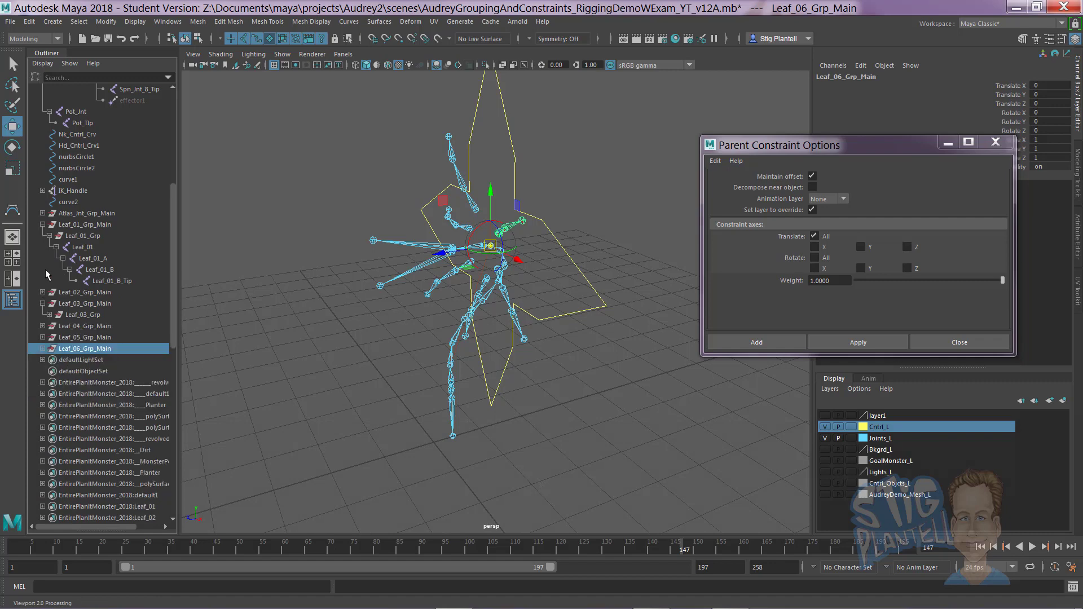
shift+click(43, 225)
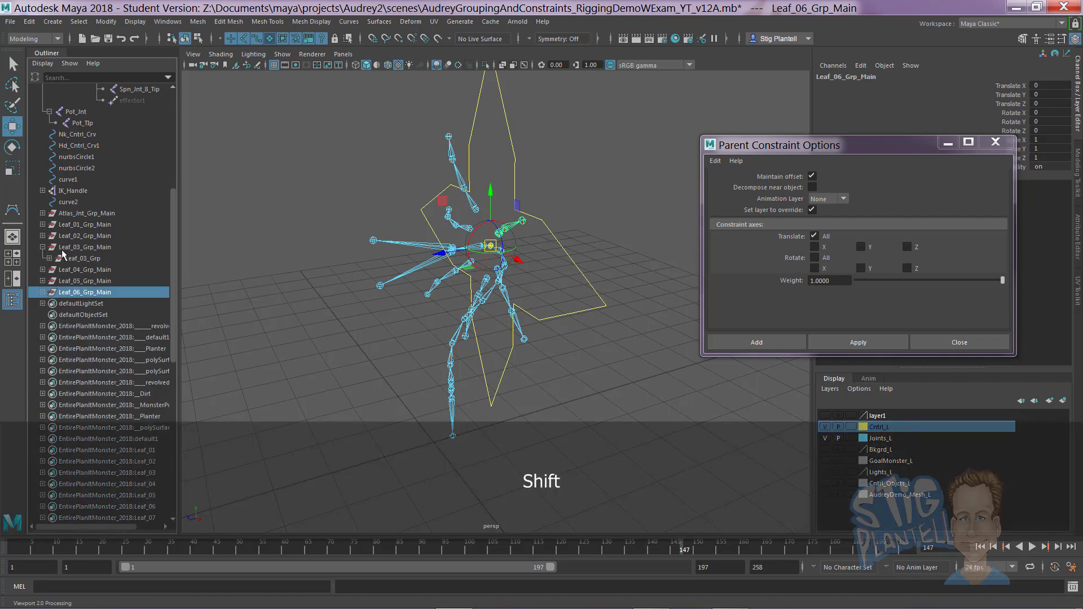
shift+click(42, 247)
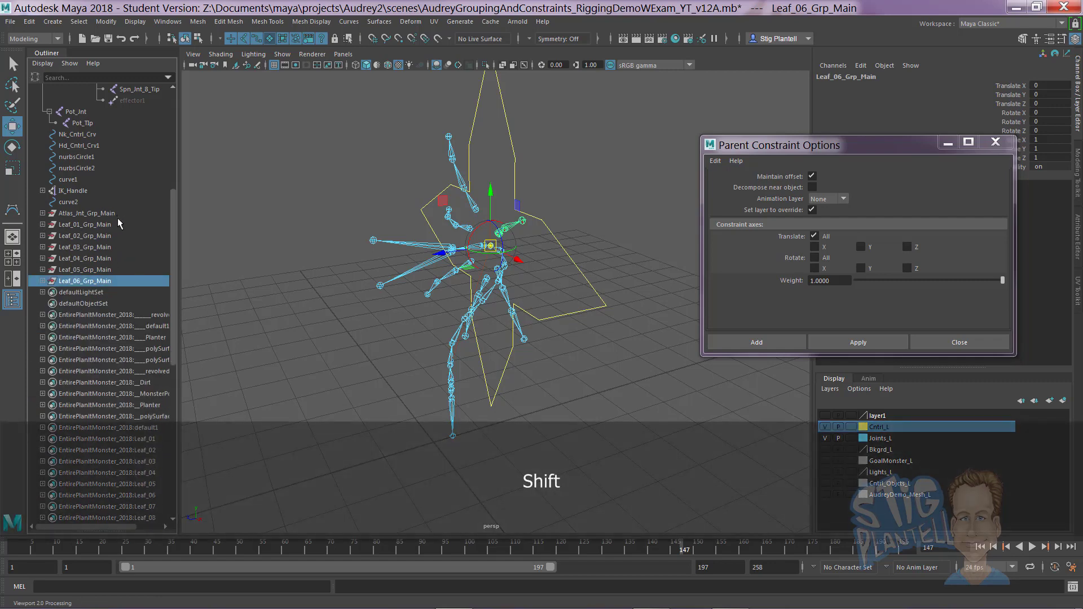
drag(103, 225, 100, 281)
click(593, 221)
Step: Parent-constrain Leaf_01_Grp_Main to the spine tip joint Spn_Jnt_8_Tip with maintain offset on, and clear the selection
alt+drag(593, 222, 525, 285)
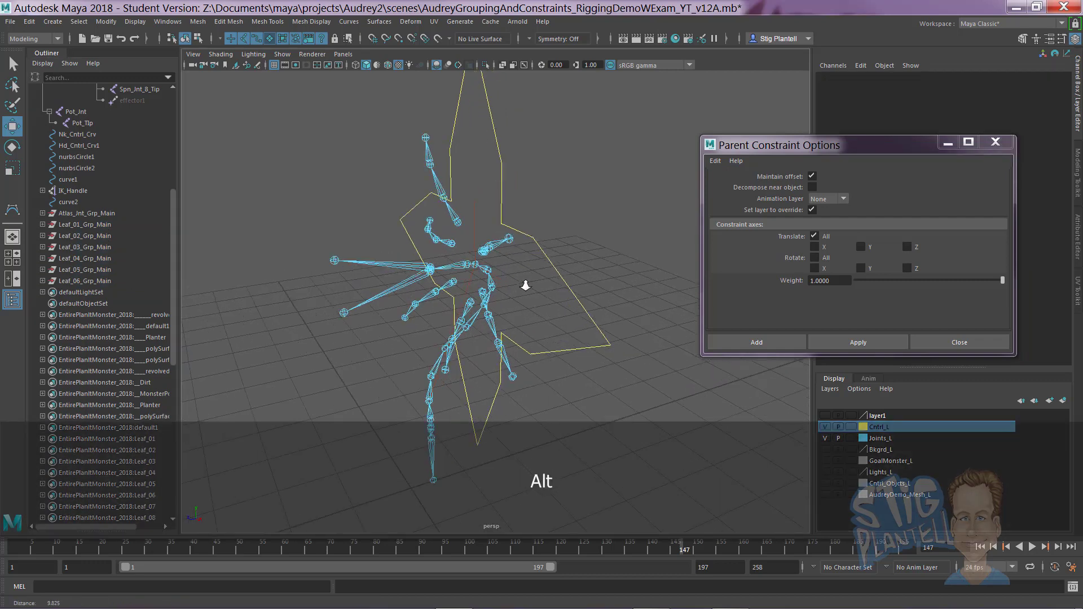
alt+right_drag(525, 285, 542, 293)
alt+drag(542, 293, 474, 271)
alt+right_drag(474, 271, 587, 290)
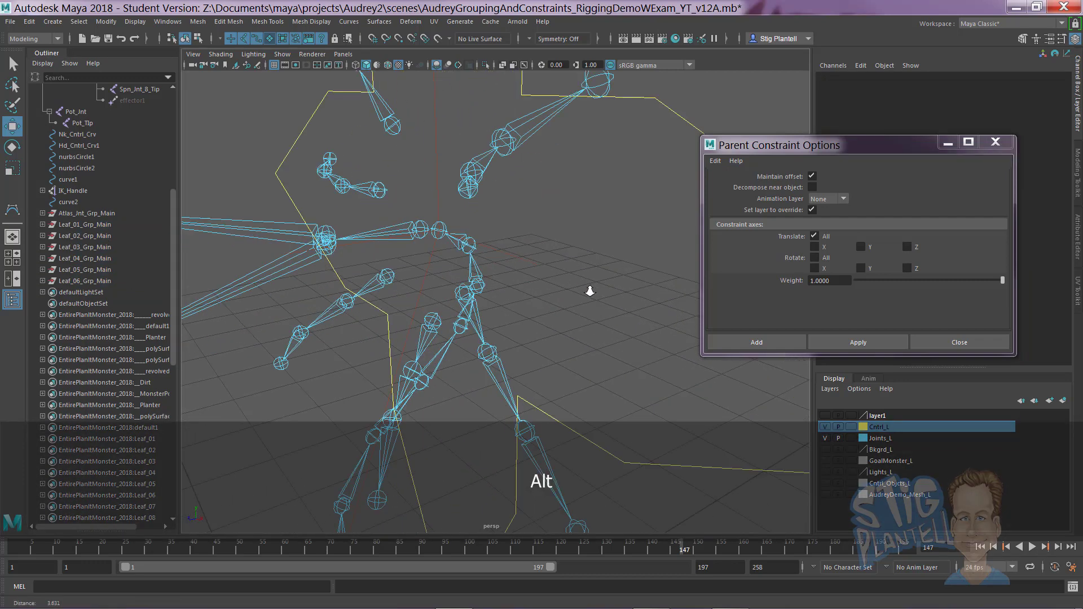
alt+drag(587, 290, 485, 231)
alt+right_drag(485, 231, 509, 199)
alt+drag(440, 229, 432, 202)
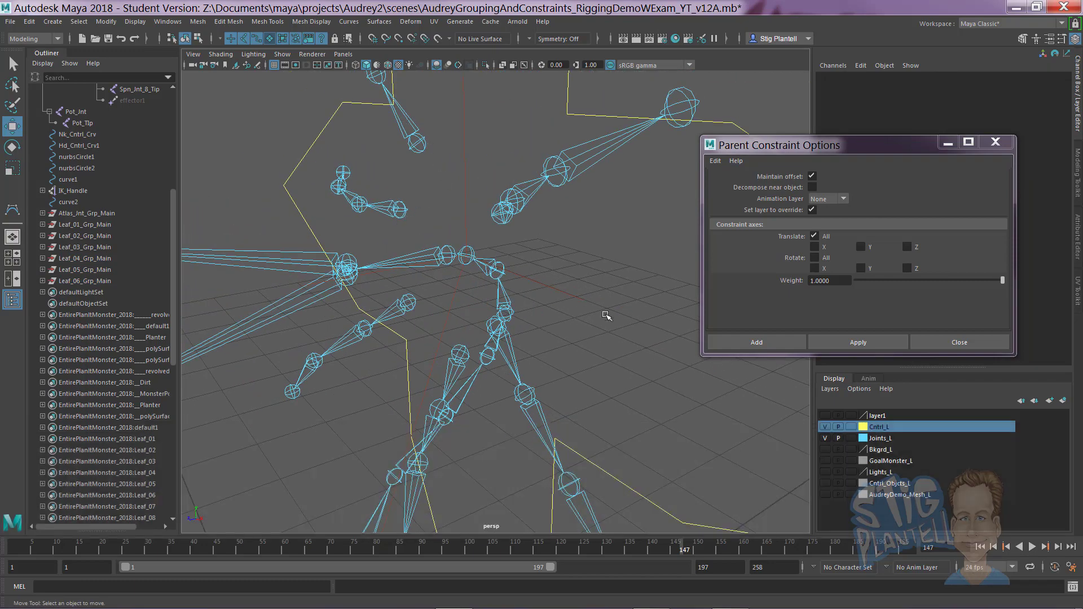
alt+right_drag(607, 316, 621, 341)
alt+middle_drag(432, 246, 488, 273)
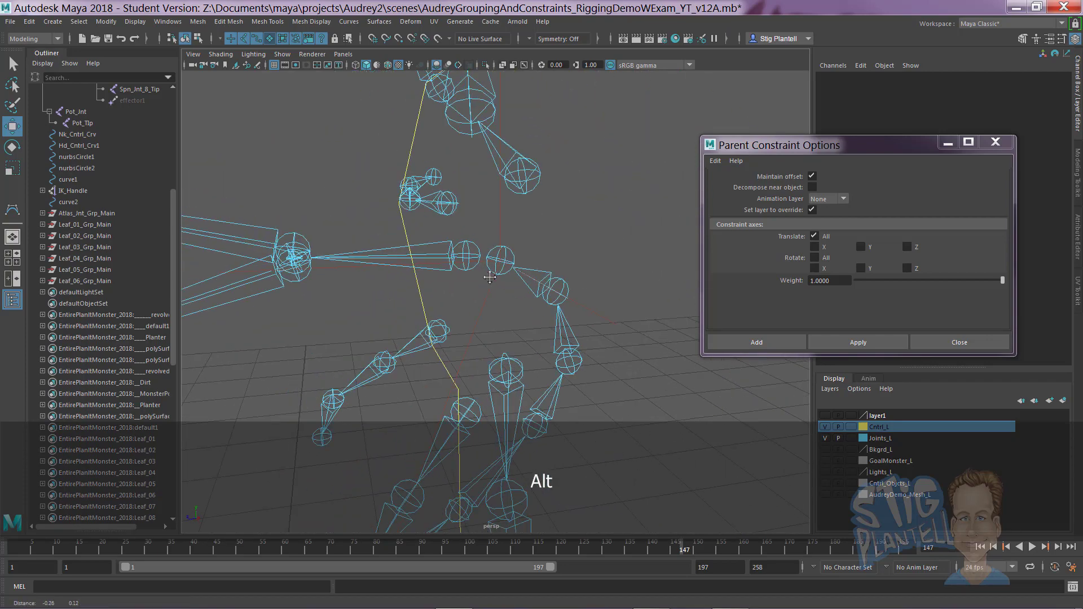
alt+right_drag(488, 274, 559, 257)
click(545, 224)
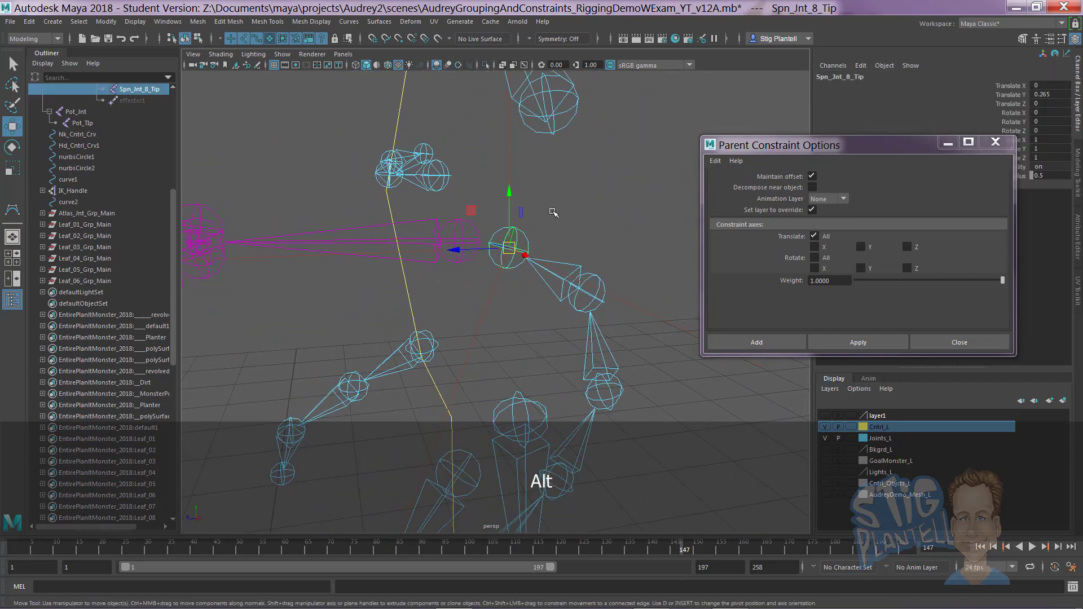
alt+right_drag(590, 289, 501, 264)
alt+middle_drag(501, 264, 543, 235)
ctrl+click(89, 223)
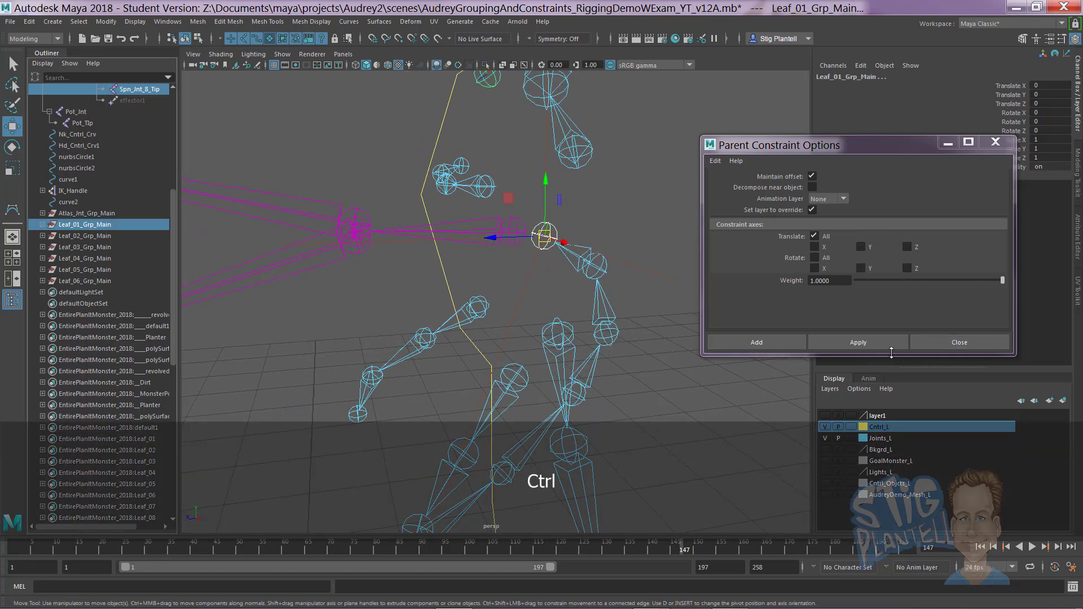
click(861, 342)
click(585, 223)
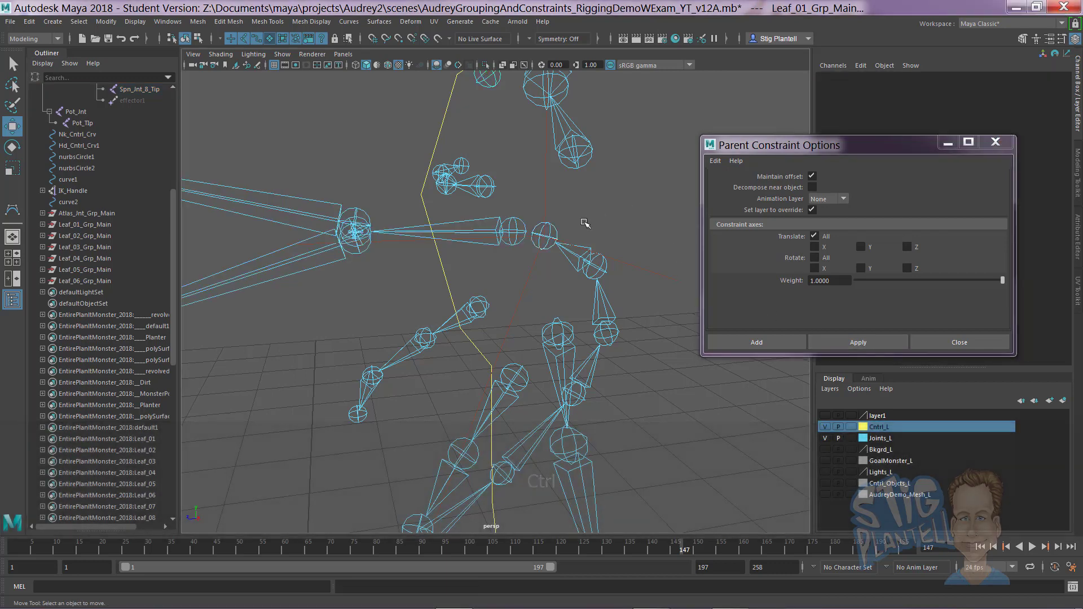
Step: Parent-constrain Leaf_02_Grp_Main to Spn_Jnt_8_Tip with the same constraint options and clear the selection
click(555, 231)
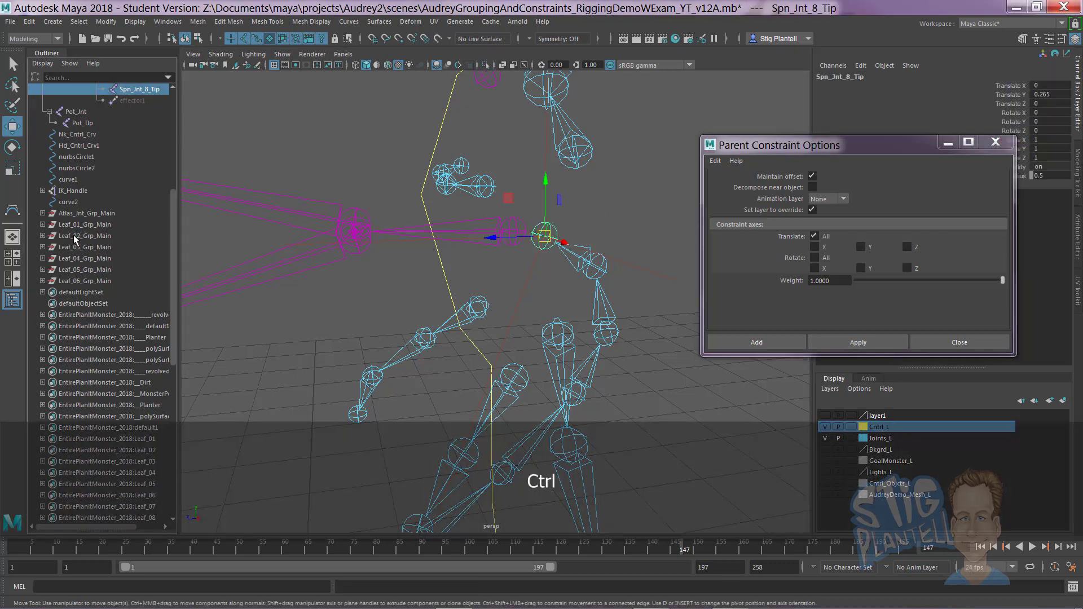
ctrl+click(75, 236)
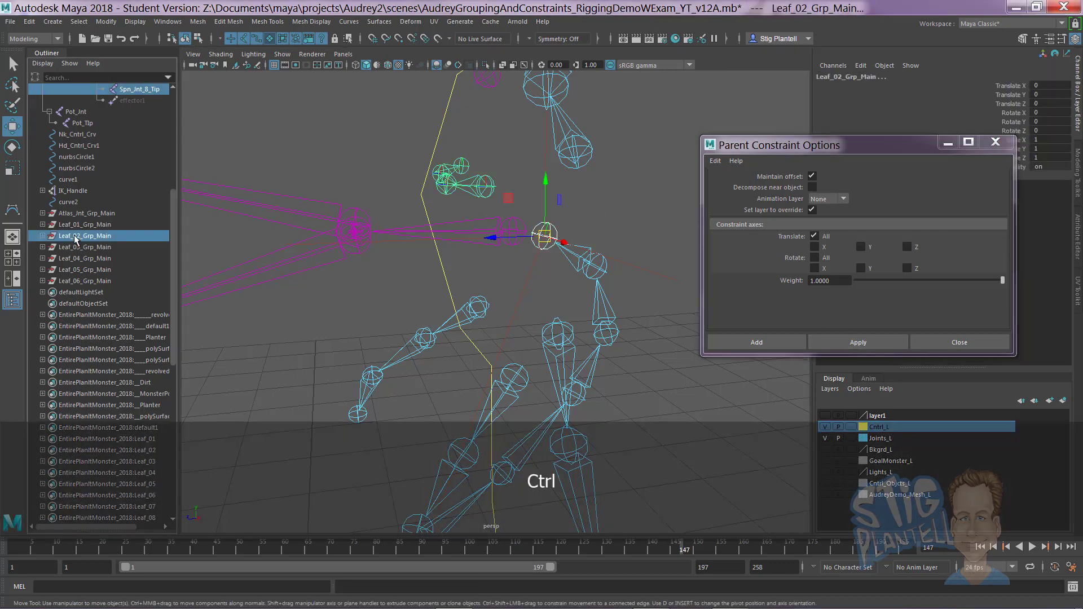
click(855, 340)
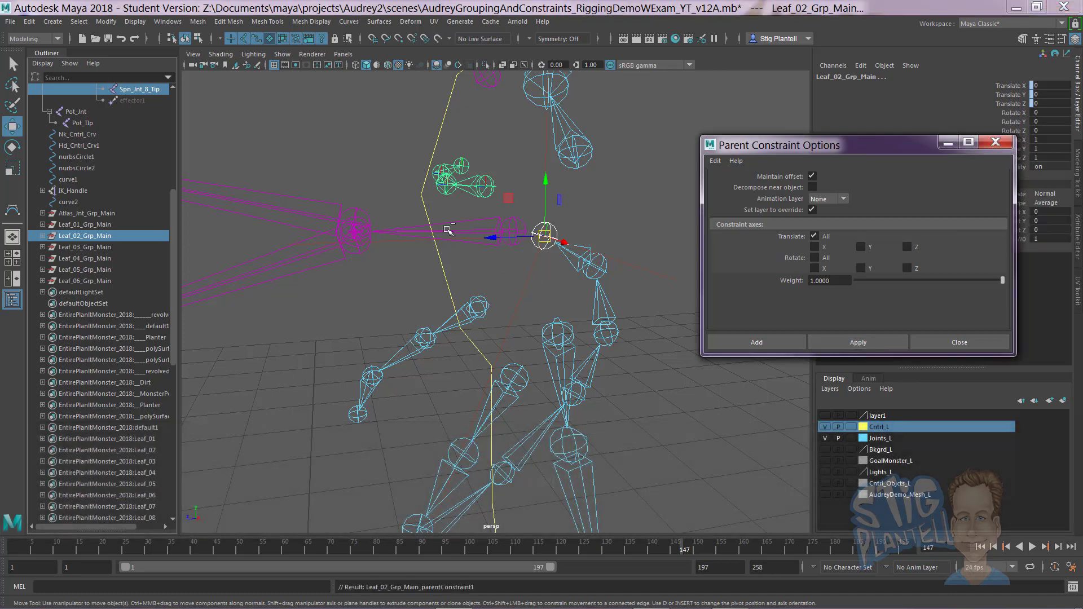
click(606, 221)
Step: Parent-constrain Leaf_03_Grp_Main to Spn_Jnt_8_Tip with the same constraint options and clear the selection
click(555, 227)
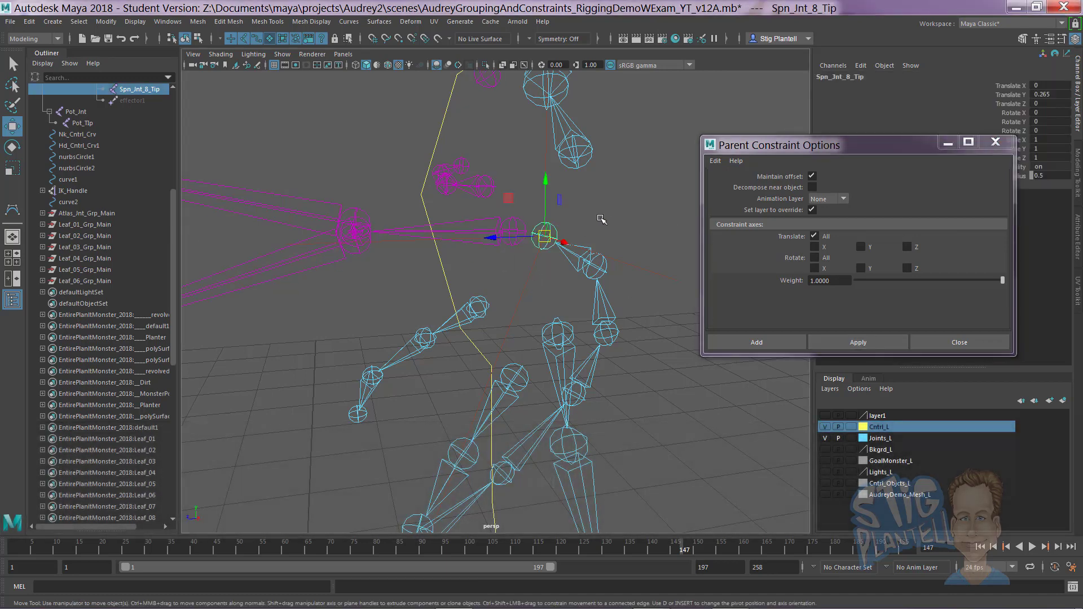
ctrl+click(98, 245)
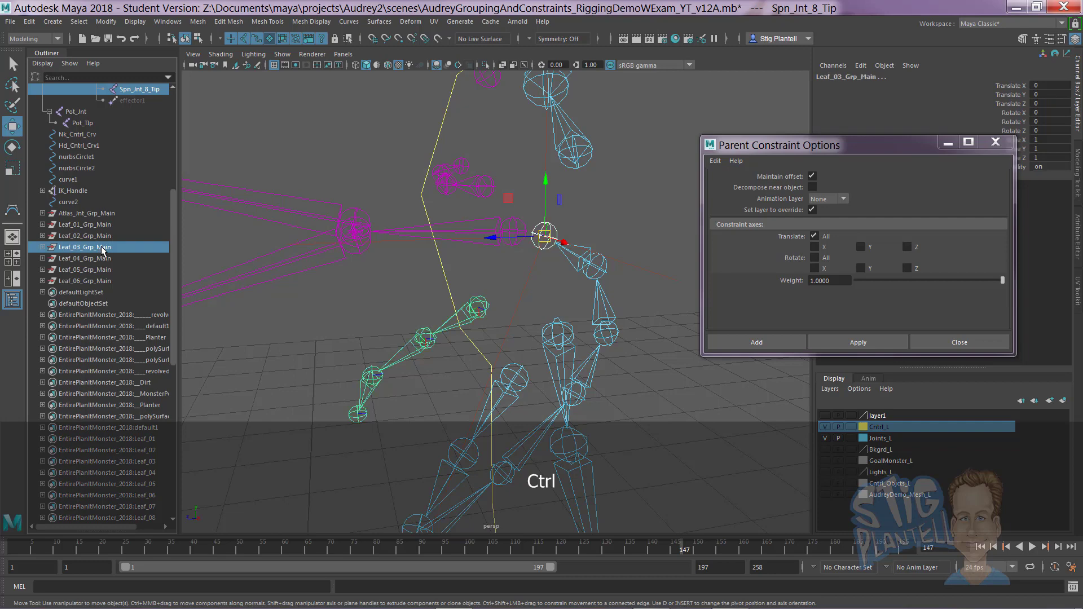
click(843, 341)
click(583, 215)
Step: Parent-constrain Leaf_04_Grp_Main to Spn_Jnt_8_Tip with the same constraint options and clear the selection
click(555, 227)
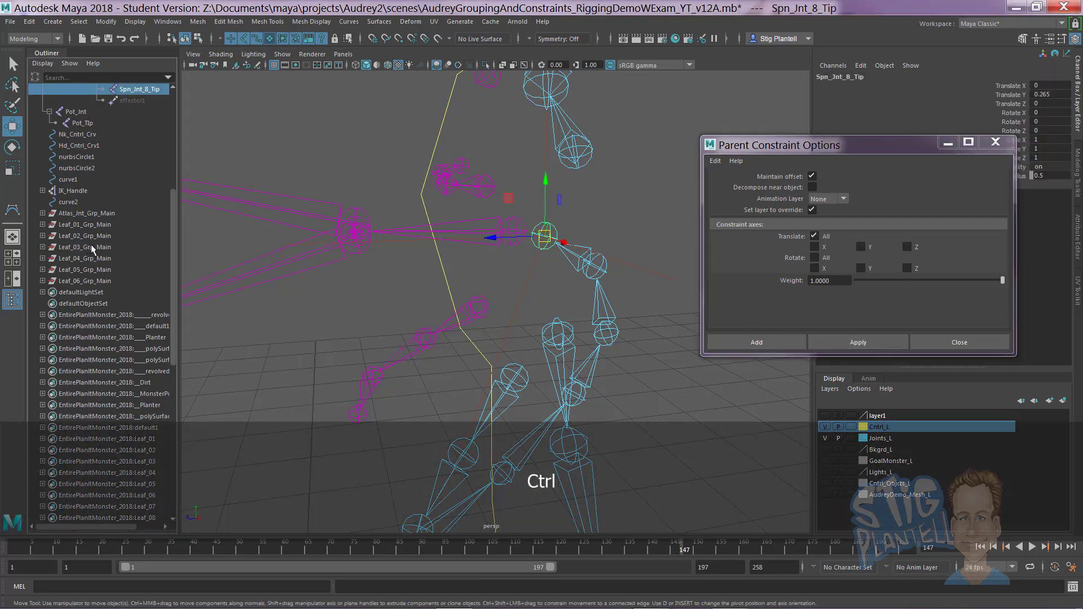
ctrl+click(90, 259)
click(851, 340)
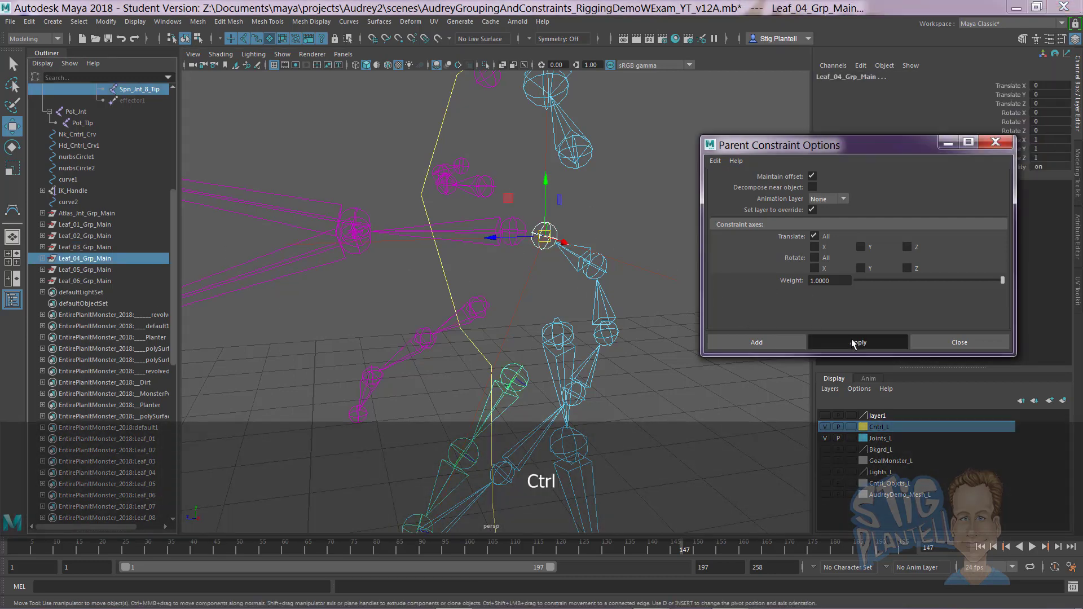
click(634, 212)
Step: Parent-constrain Leaf_05_Grp_Main to Spn_Jnt_8_Tip with the same constraint options and clear the selection
click(547, 234)
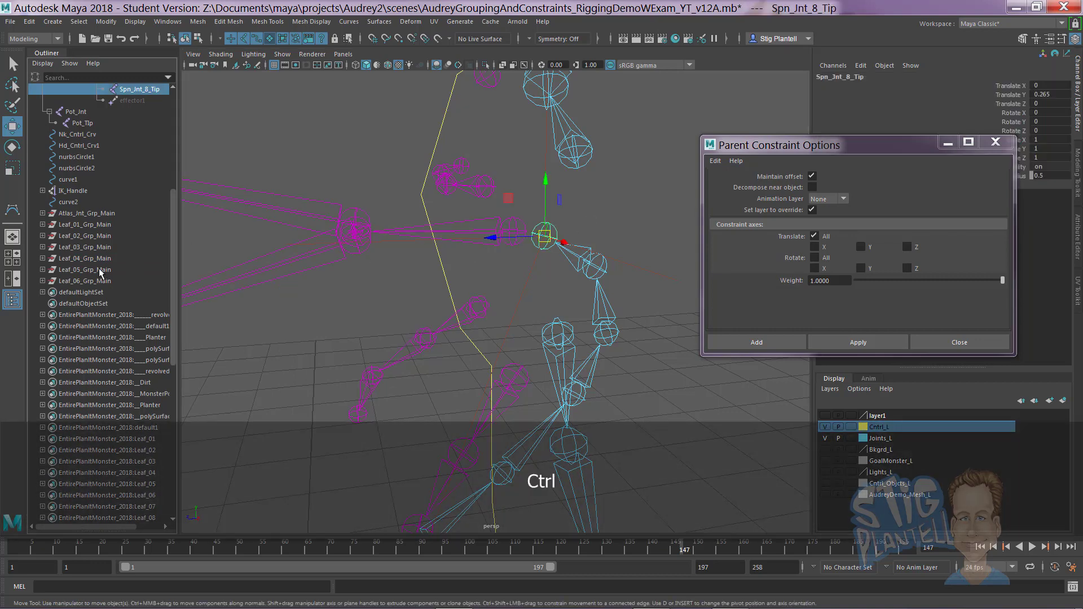
ctrl+click(100, 269)
click(859, 342)
click(621, 220)
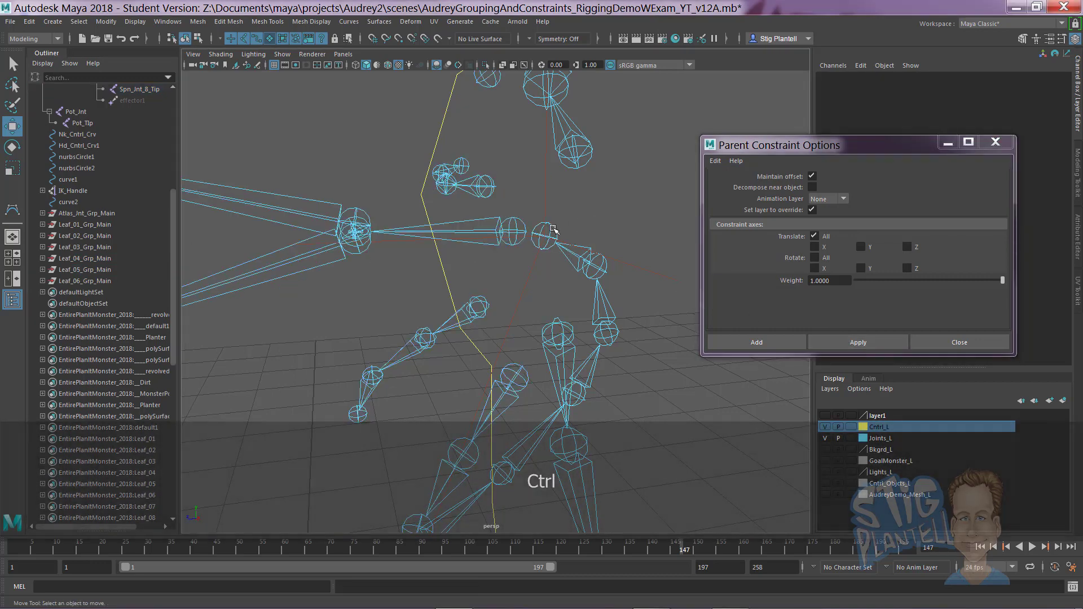
Step: Parent-constrain Leaf_06_Grp_Main to Spn_Jnt_8_Tip with the same constraint options and clear the selection
click(545, 234)
ctrl+click(90, 280)
click(849, 342)
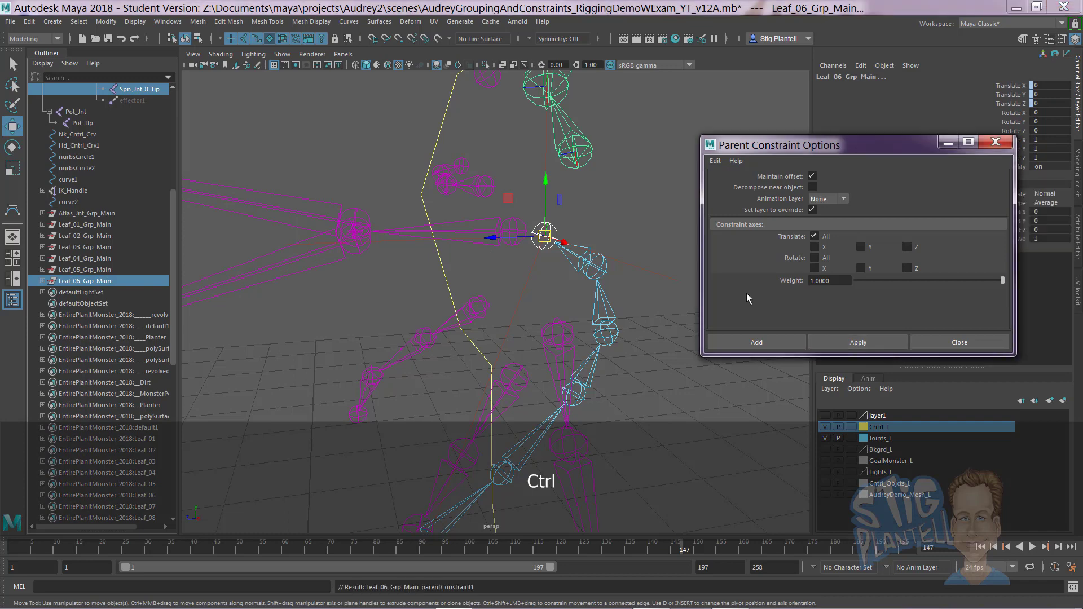
click(620, 220)
Step: Test the constraints by moving the neck control Nk_Cntrl_Crv, undo the move, and clear the selection
alt+right_drag(629, 317, 312, 268)
click(552, 253)
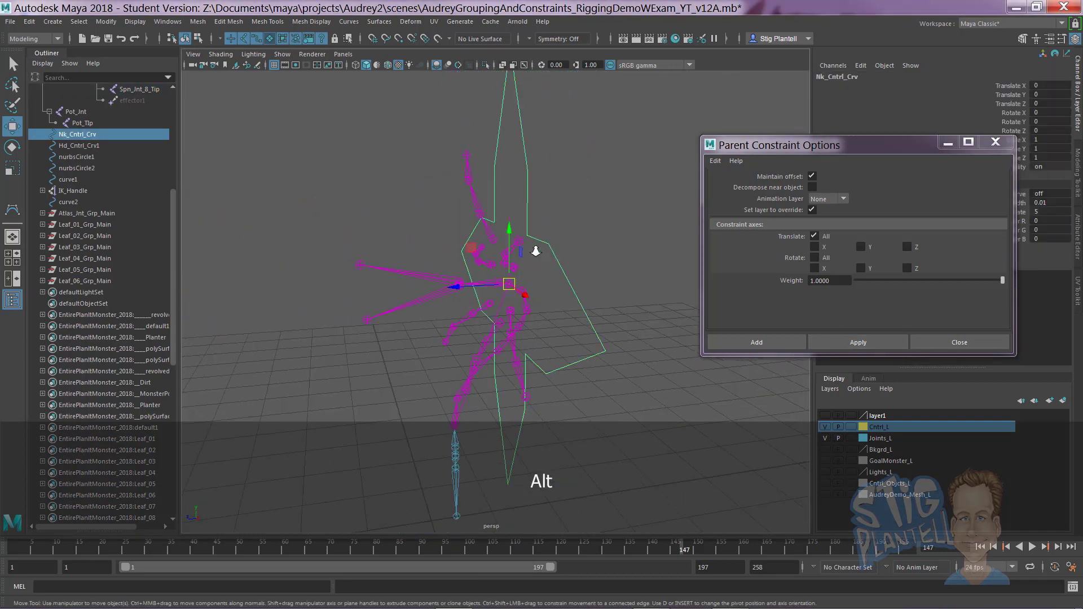
alt+right_drag(536, 251, 504, 255)
drag(507, 287, 441, 277)
key(ctrl+z)
key(ctrl+z)
click(561, 212)
alt+drag(509, 264, 515, 294)
Step: Save the scene, accepting the student version notice, and close the parent constraint options
key(q)
key(ctrl+s)
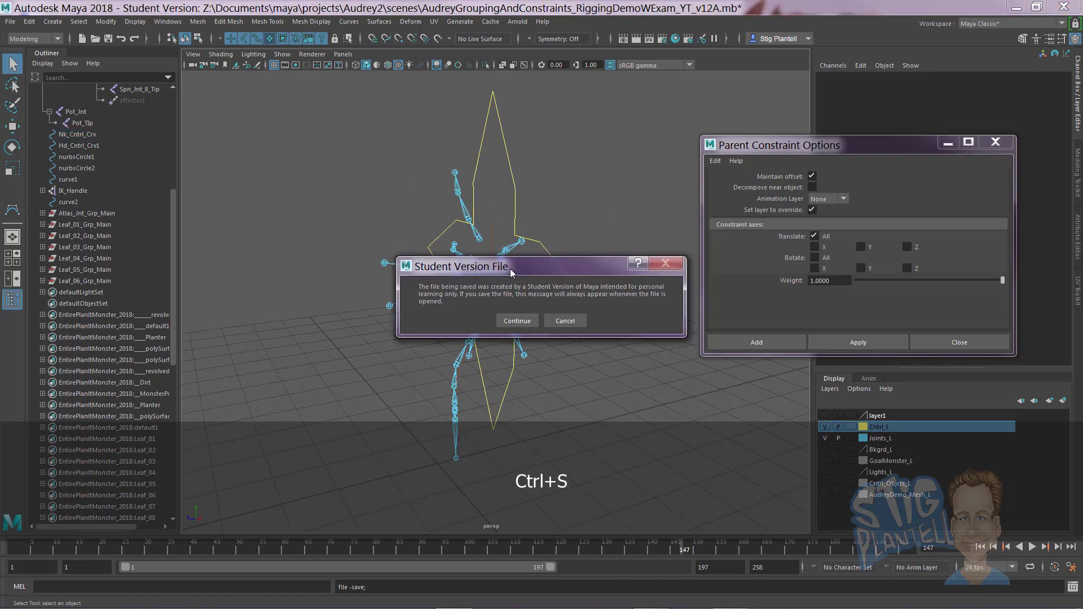
click(518, 321)
key(w)
click(996, 142)
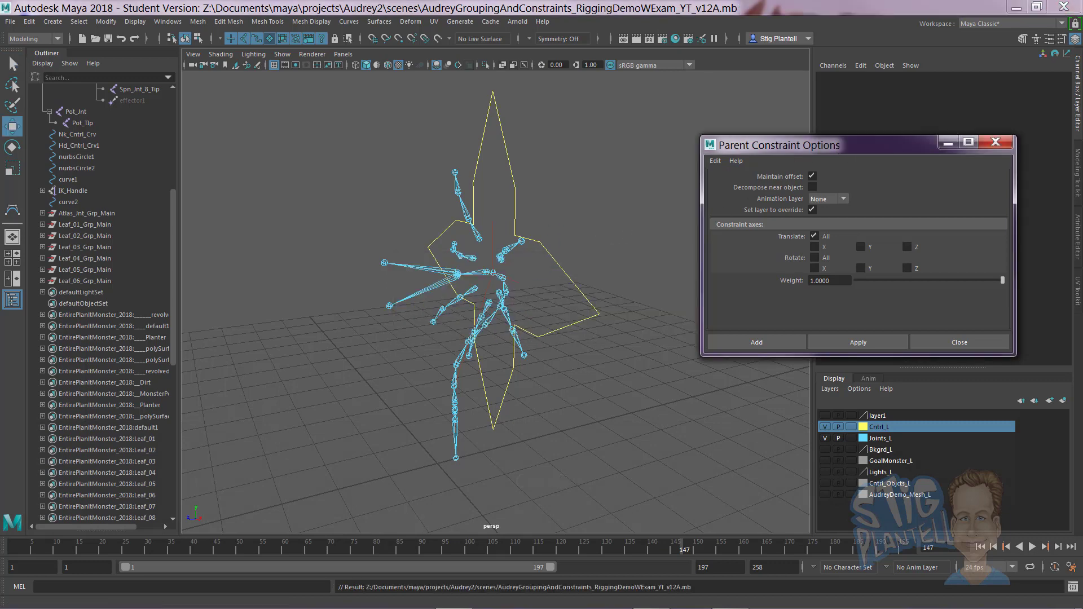
Step: Show layer1 to look at its control curves around the rig, and hide the layer again
alt+right_drag(598, 230, 485, 246)
alt+drag(731, 304, 763, 308)
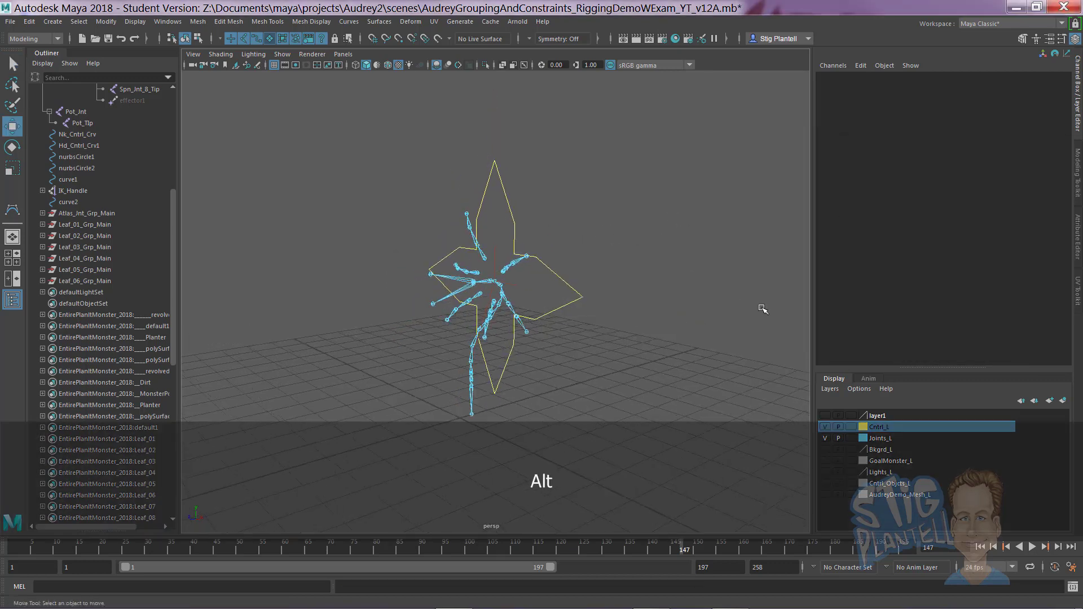
click(822, 417)
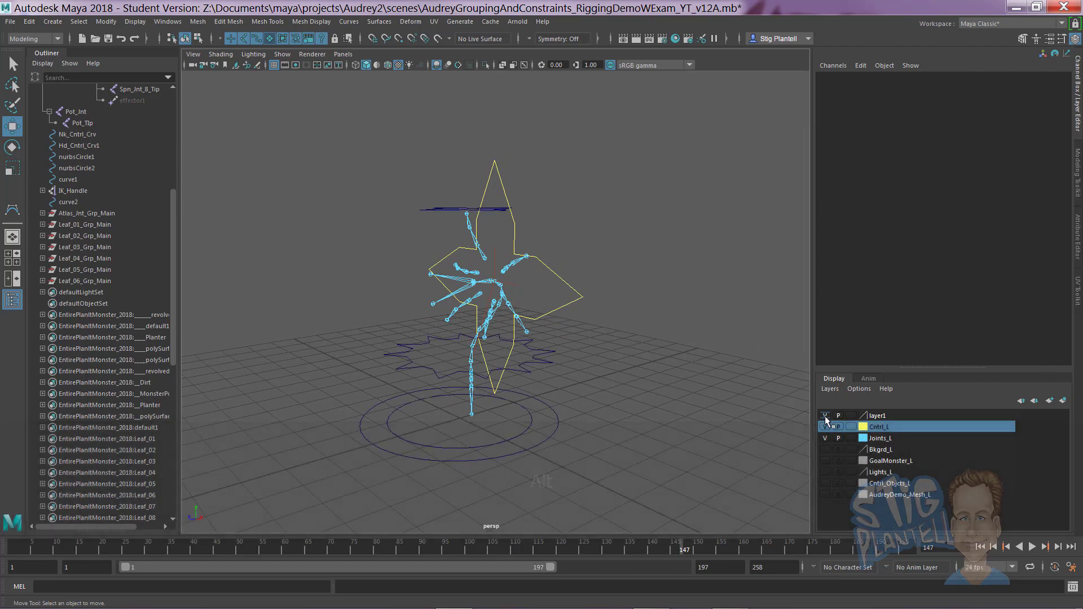
click(825, 418)
click(825, 416)
alt+right_drag(492, 212, 293, 203)
click(825, 416)
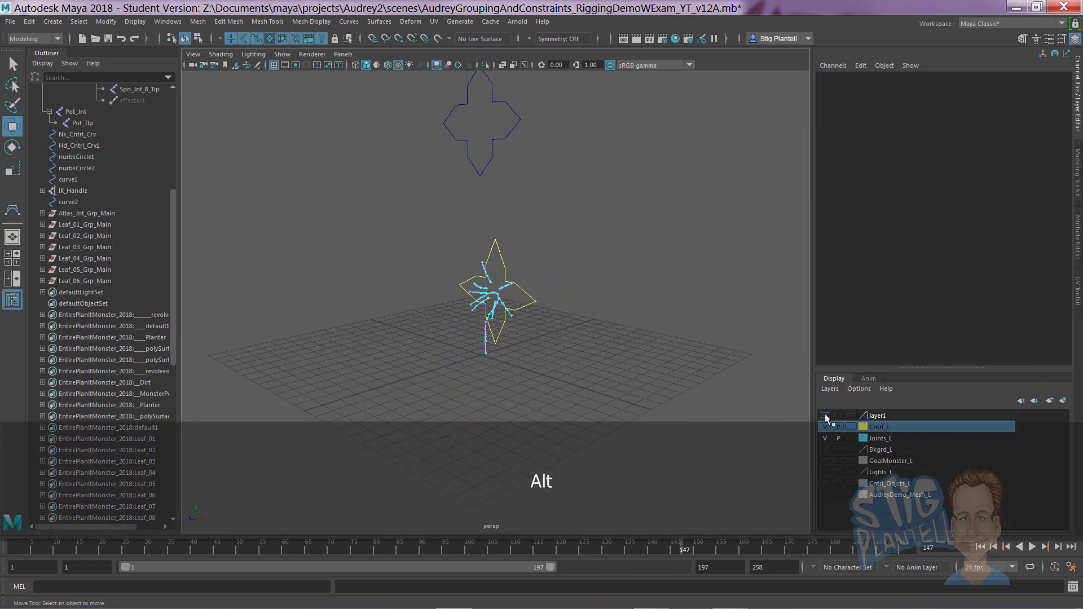
Step: Select the cross-shaped curve2 above the rig, frame it in the front view, and display its edit points
click(455, 101)
key(space)
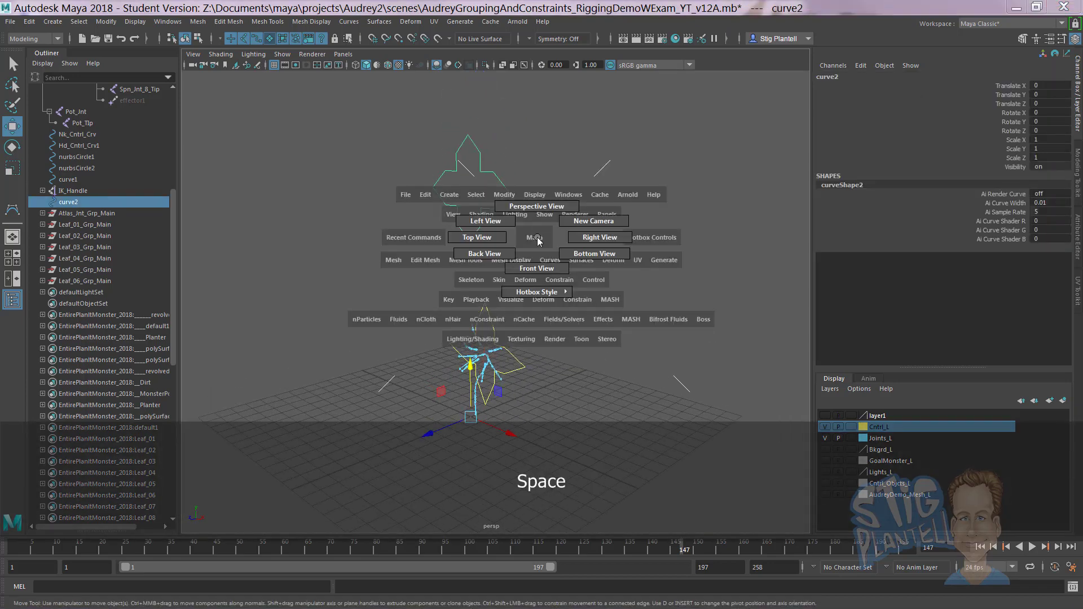
drag(551, 239, 537, 268)
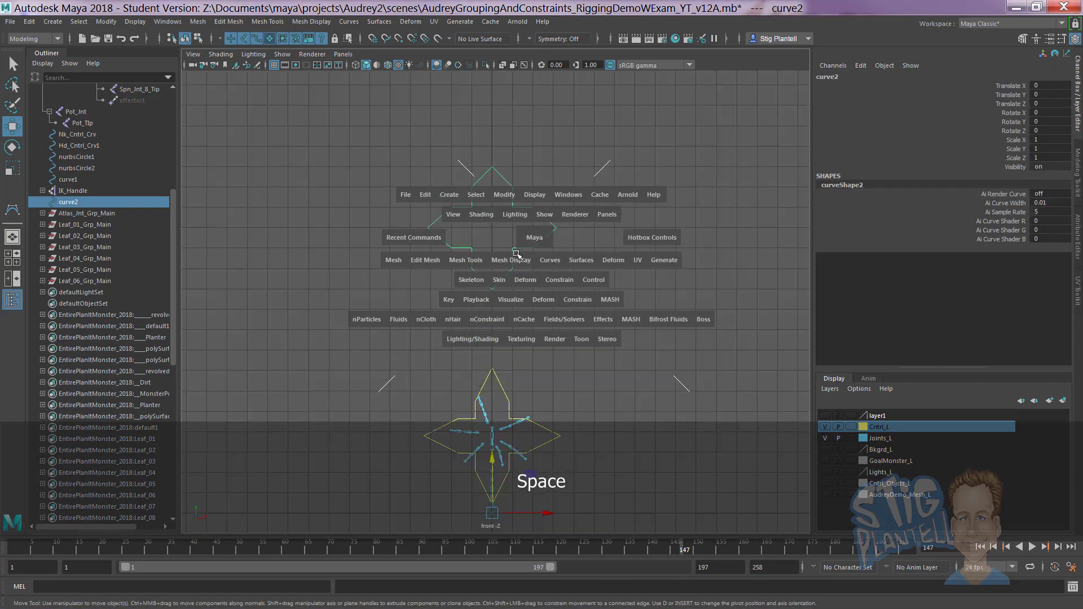
alt+middle_drag(462, 243, 387, 213)
alt+right_drag(386, 214, 555, 276)
right_drag(525, 210, 527, 177)
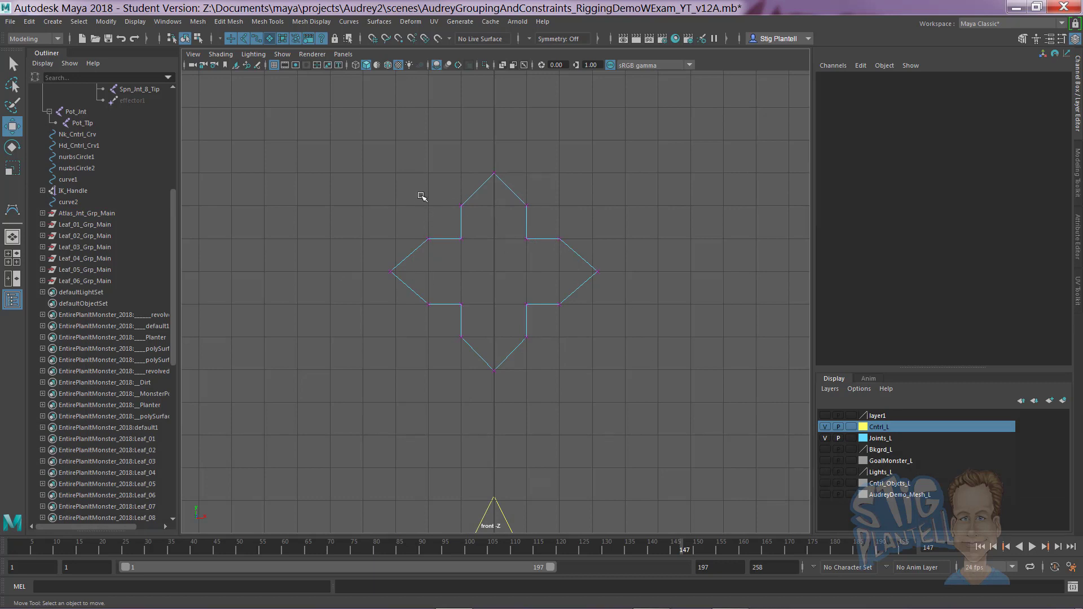
Step: Select the edit points of curve2 inside its outer tips and insert knots between them
drag(422, 194, 572, 350)
key(space)
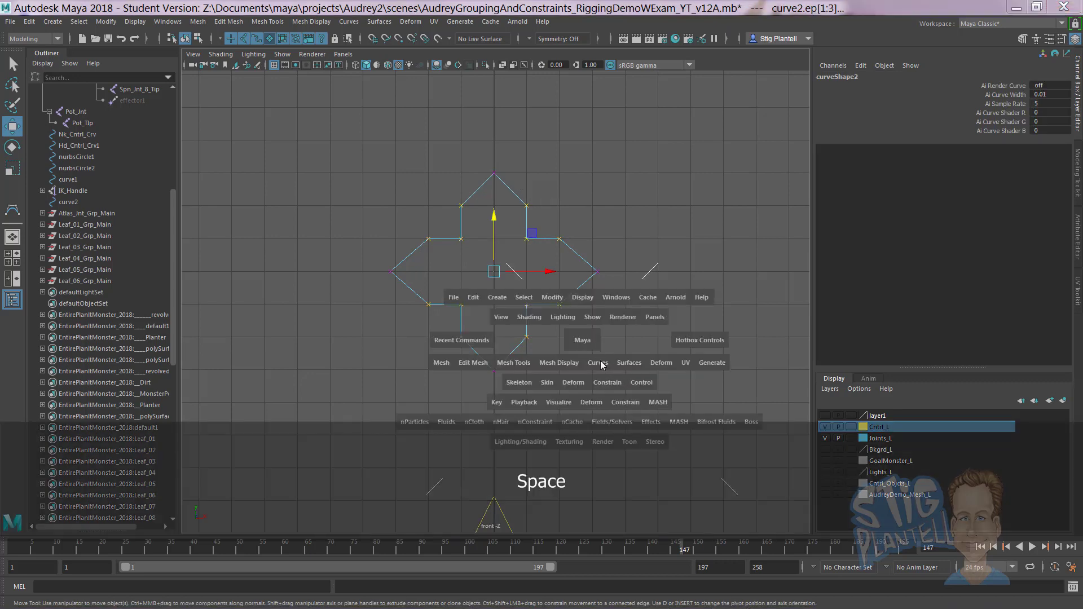
click(599, 363)
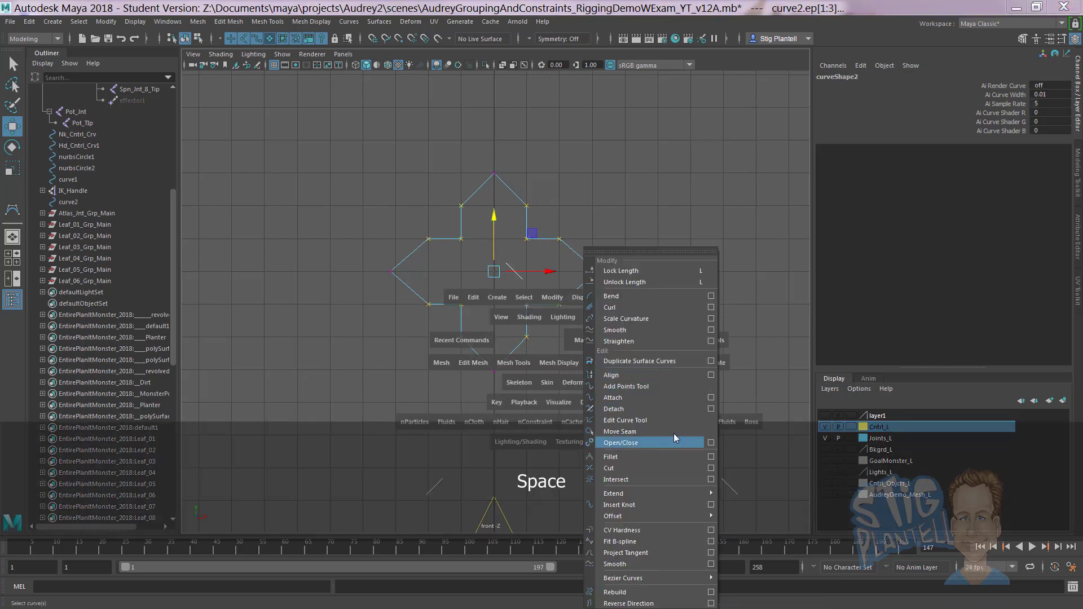
mouse_move(672, 516)
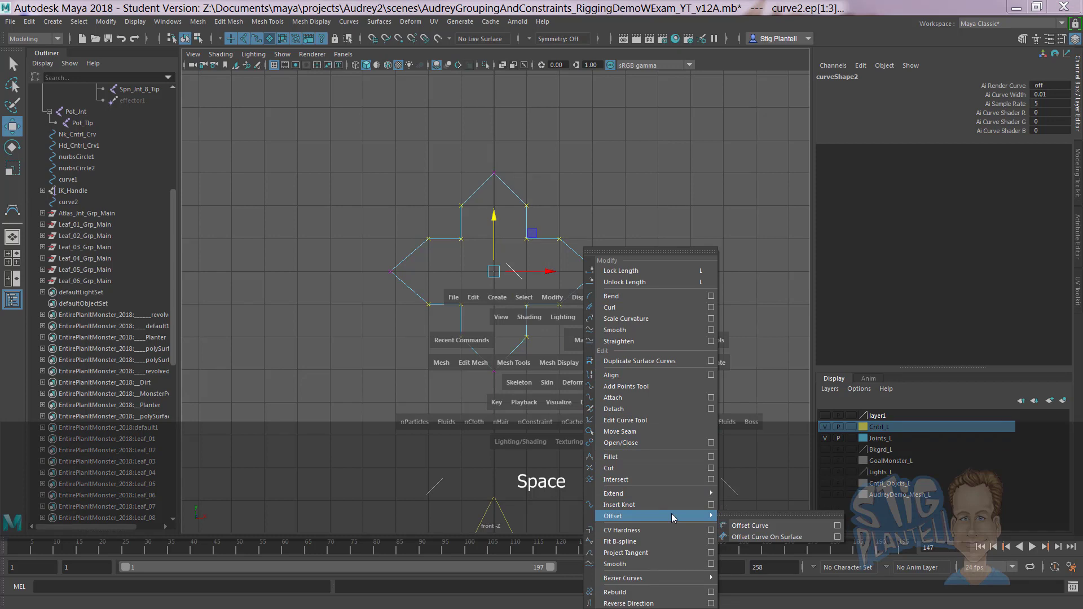
click(712, 505)
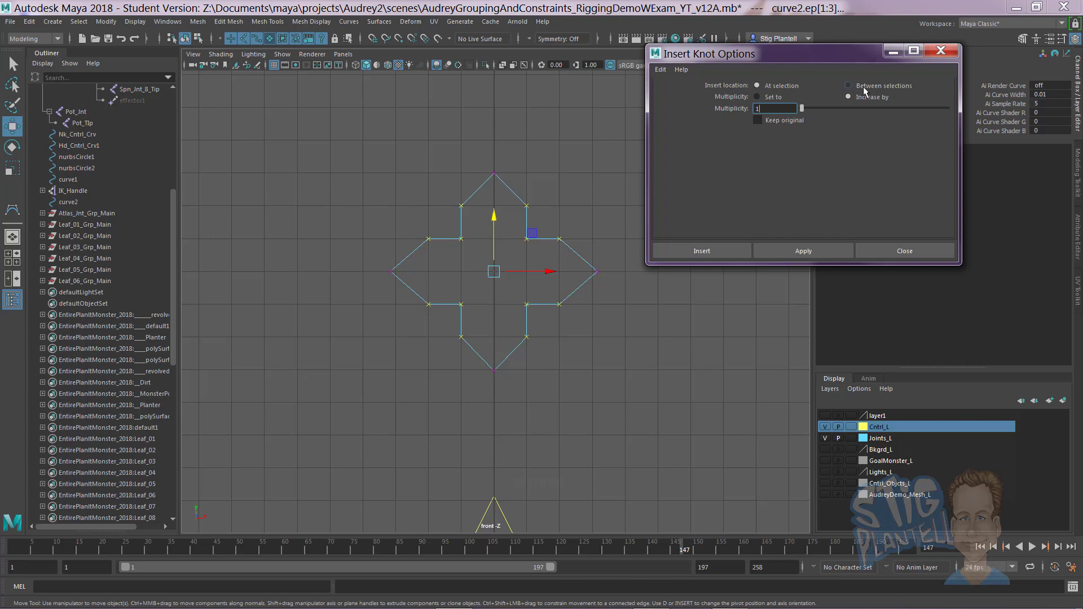
drag(835, 110, 820, 107)
click(730, 249)
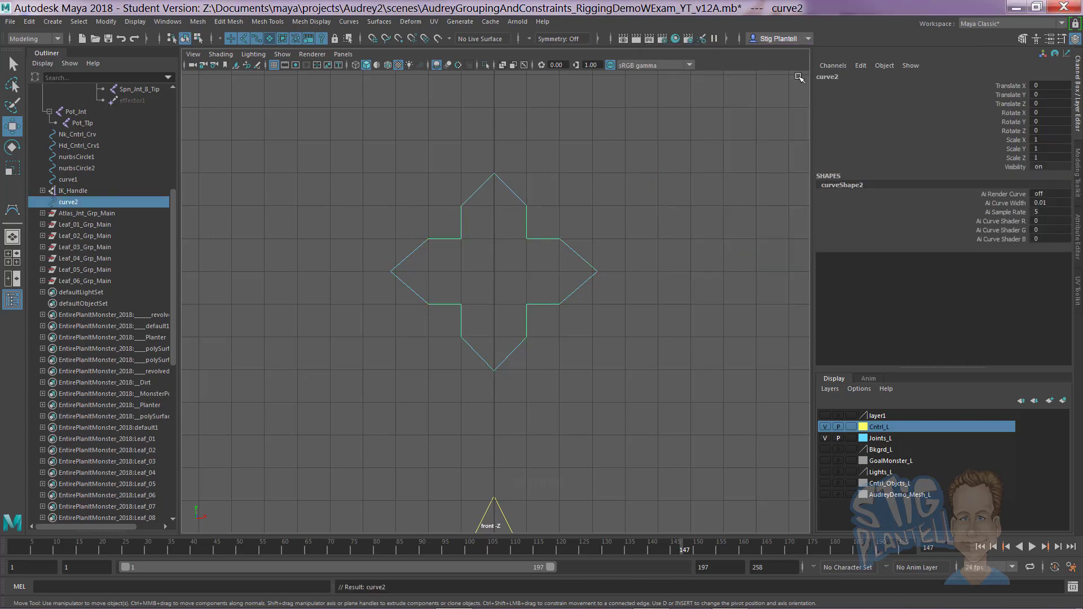
Step: Display the control vertices of curve2 and select all of them
alt+middle_drag(581, 252, 518, 246)
right_drag(517, 246, 455, 251)
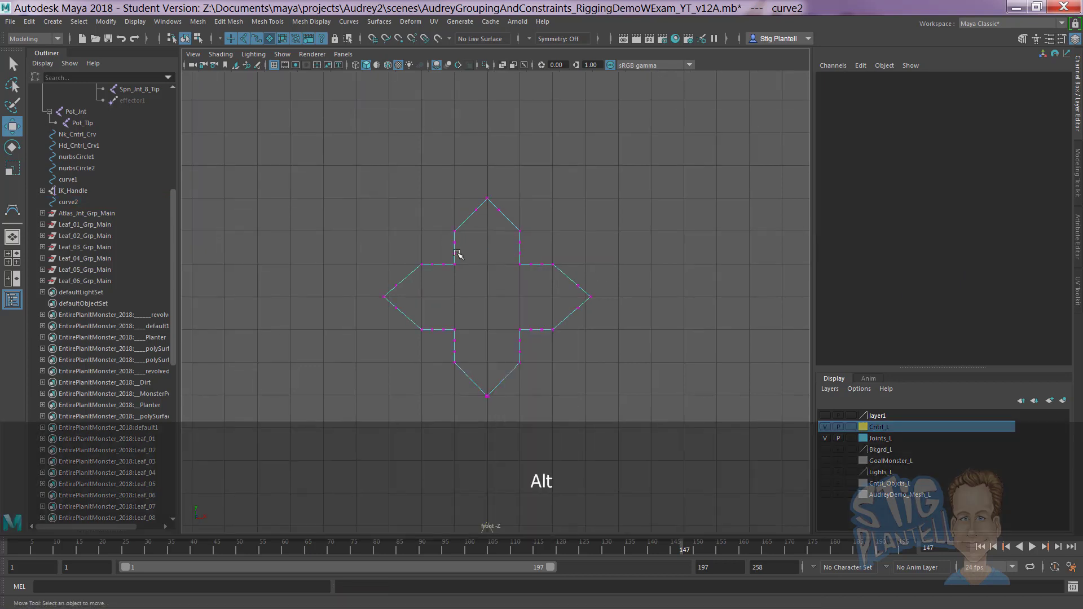
alt+middle_drag(455, 252, 455, 232)
scroll(363, 111, up, 2)
drag(348, 95, 647, 376)
Step: Create a nonlinear Bend deformer with a curvature of 40 on the selected control vertices of curve2, working in the perspective view
key(space)
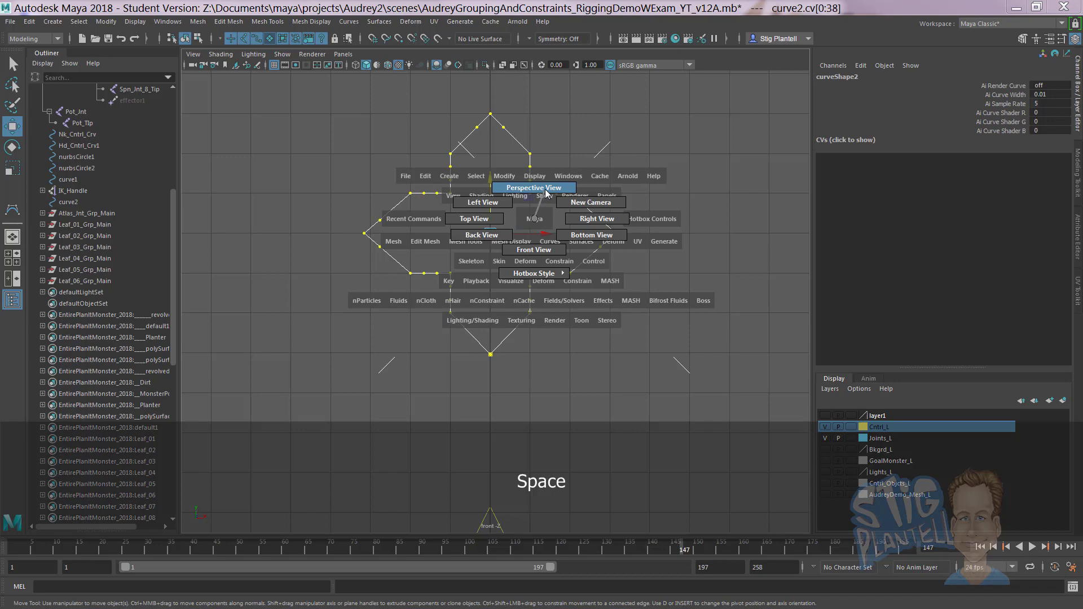
click(546, 194)
mouse_move(567, 251)
alt+mouse_down()
mouse_move(549, 244)
mouse_move(617, 283)
mouse_move(586, 259)
alt+mouse_up()
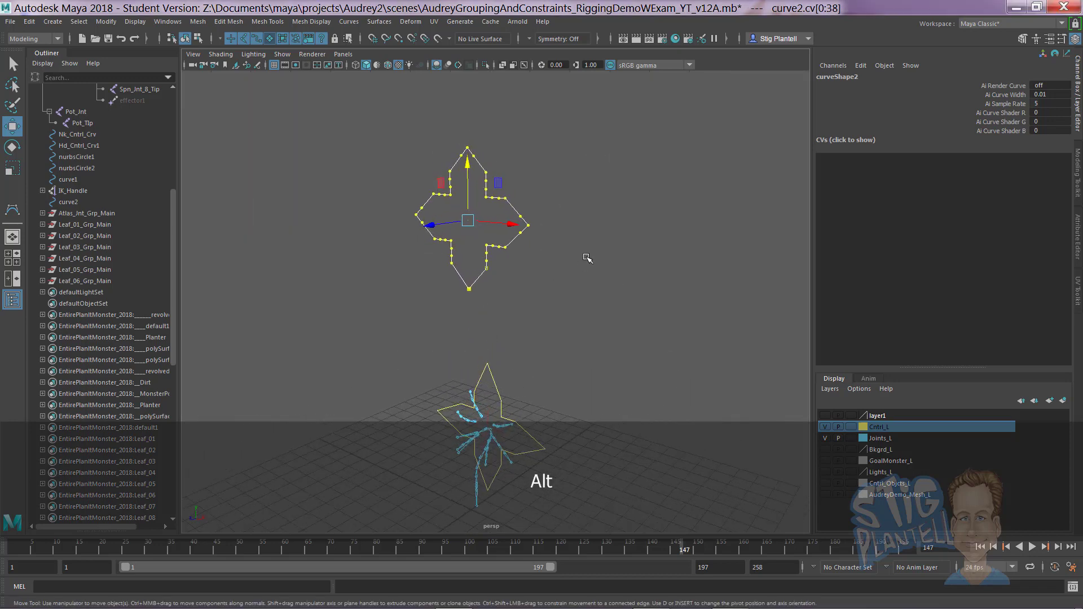
key(space)
click(577, 300)
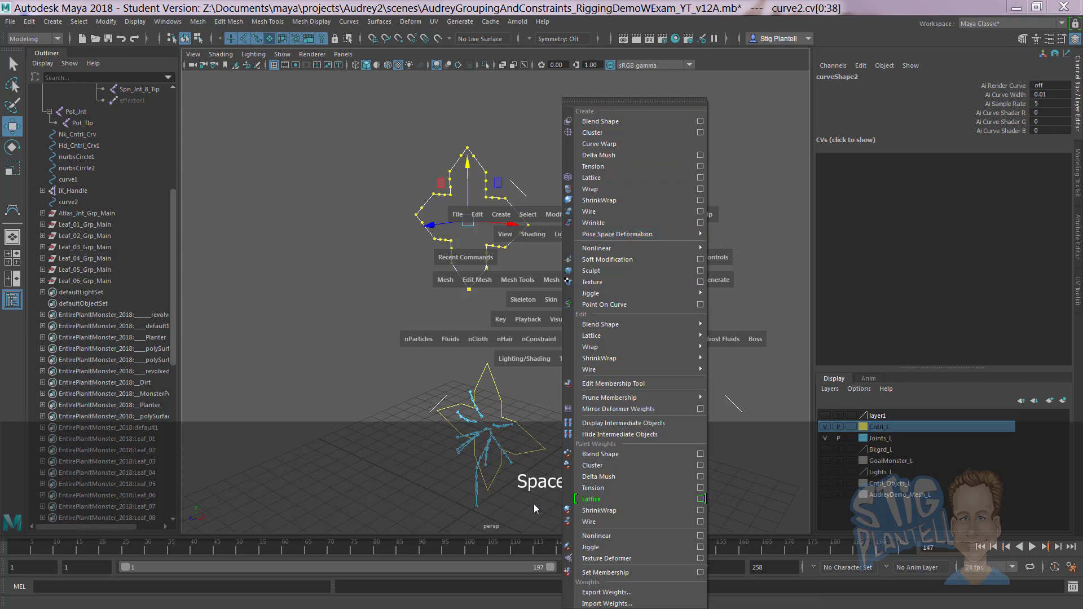
mouse_move(693, 249)
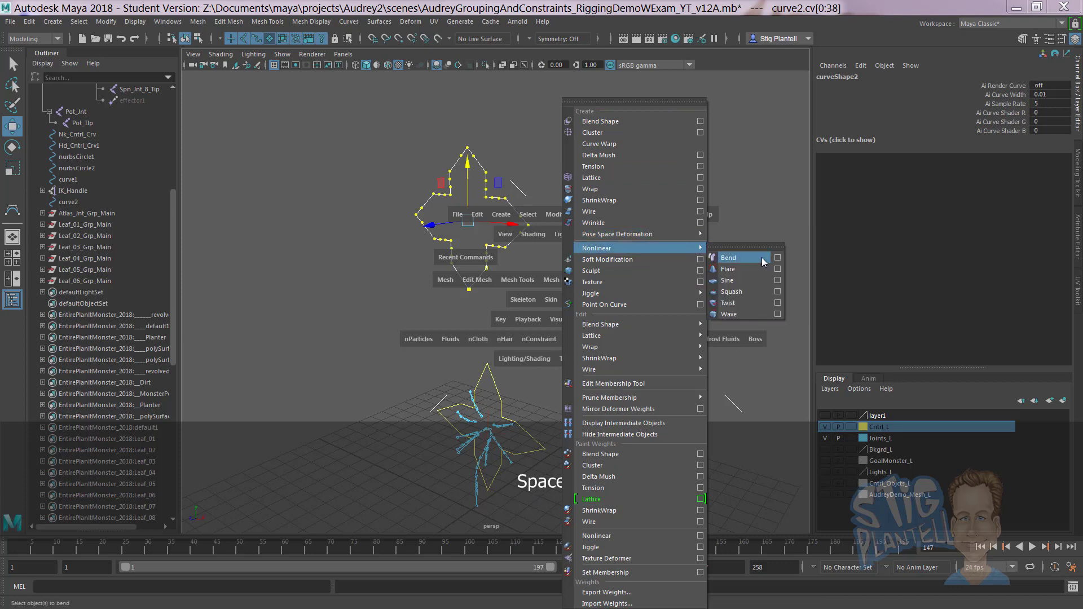
click(778, 258)
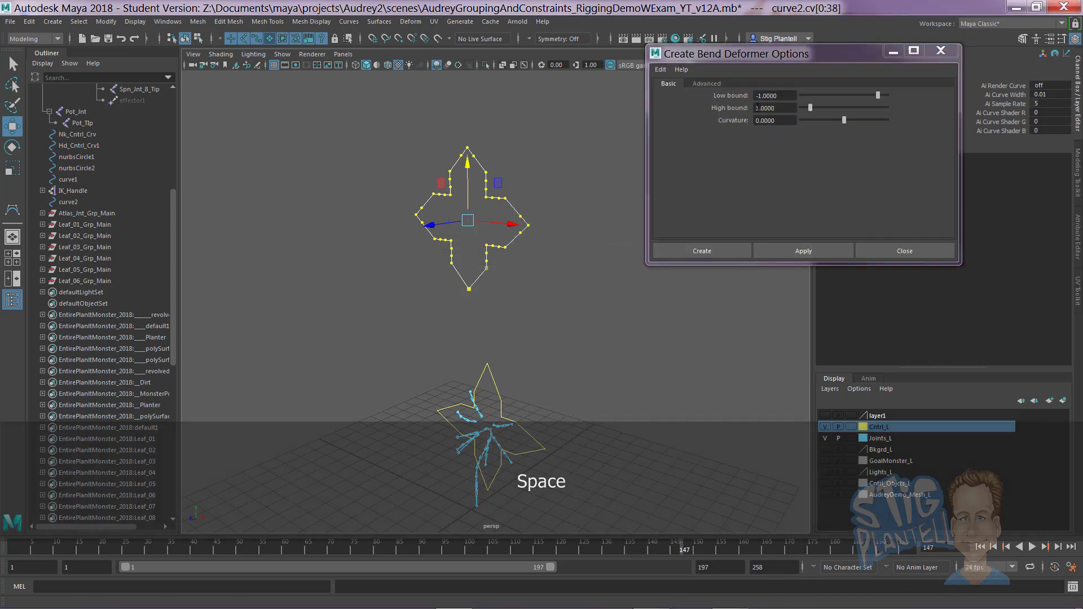
drag(793, 120, 741, 122)
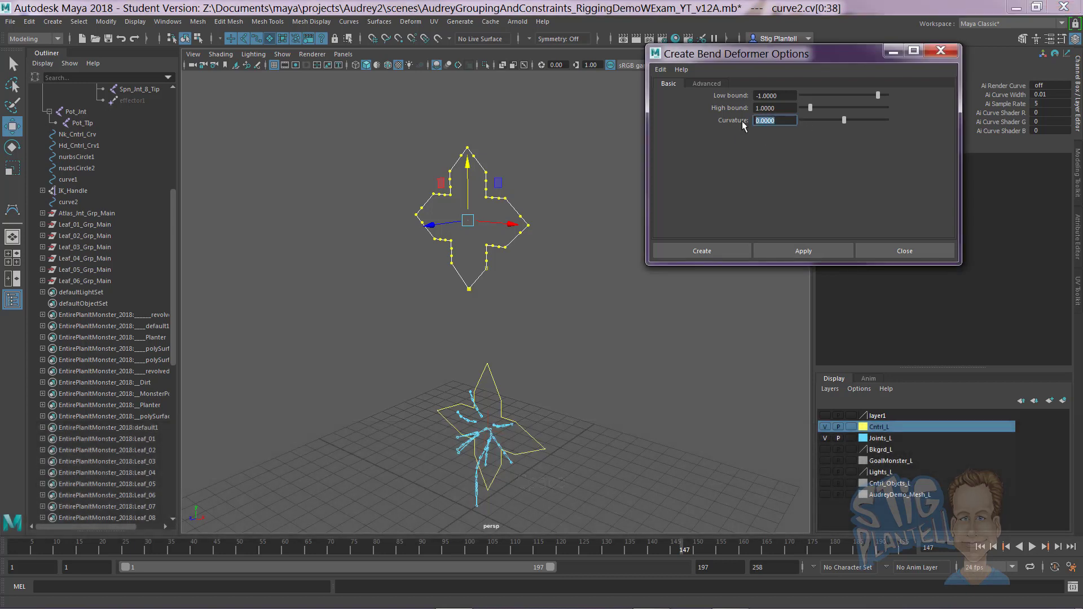
text(40)
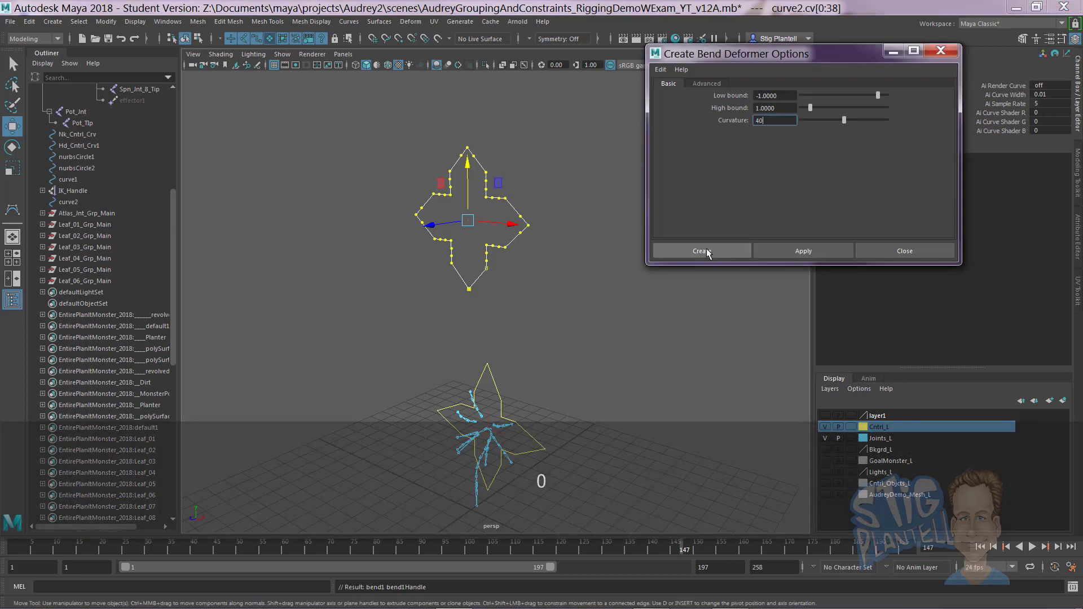
click(701, 250)
Step: Turn the bend handle about Y so it bends curve2 out of its flat plane, and delete the curve's history
alt+drag(534, 227, 728, 232)
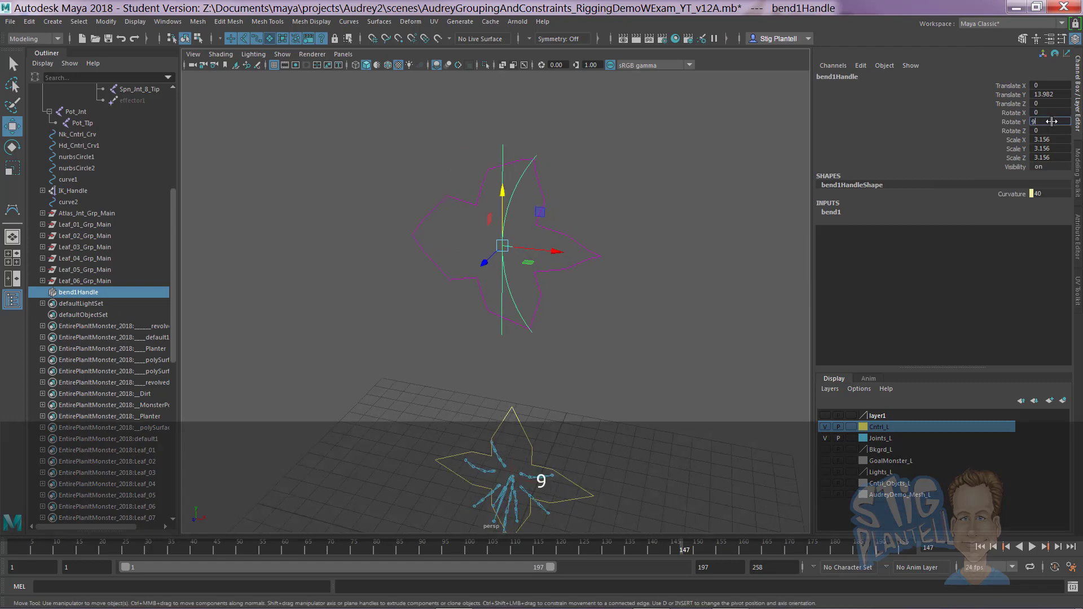
alt+drag(635, 210, 621, 230)
click(623, 242)
key(space)
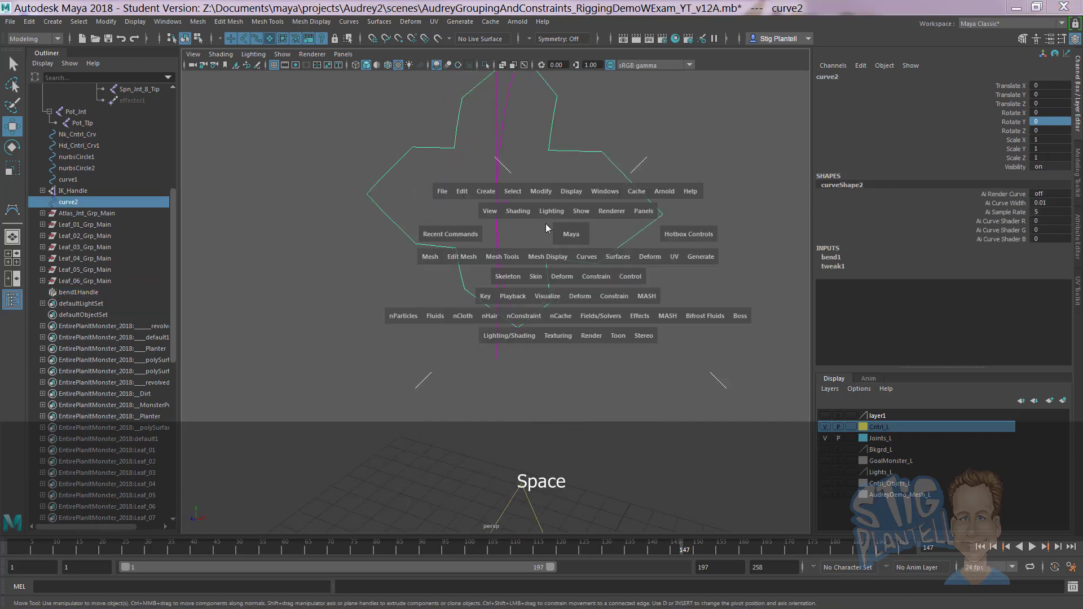
drag(466, 191, 635, 339)
click(590, 171)
click(592, 249)
Step: Select all control vertices of curve2 again and create another Bend deformer with curvature 40 on them
alt+drag(593, 249, 469, 178)
right_drag(468, 177, 399, 176)
drag(338, 108, 623, 332)
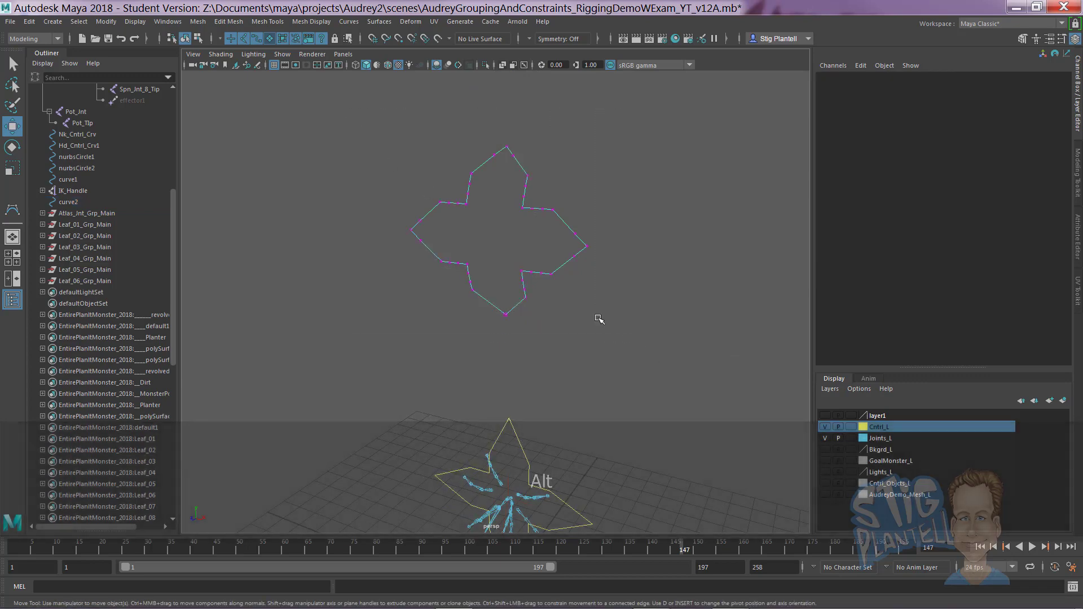
key(space)
drag(534, 317, 635, 246)
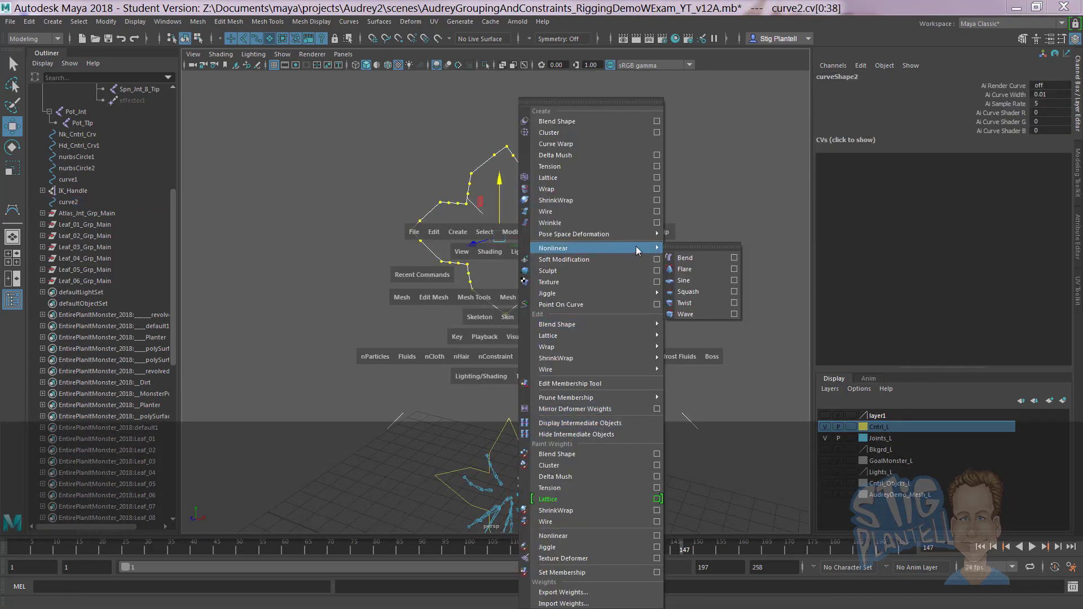
click(734, 258)
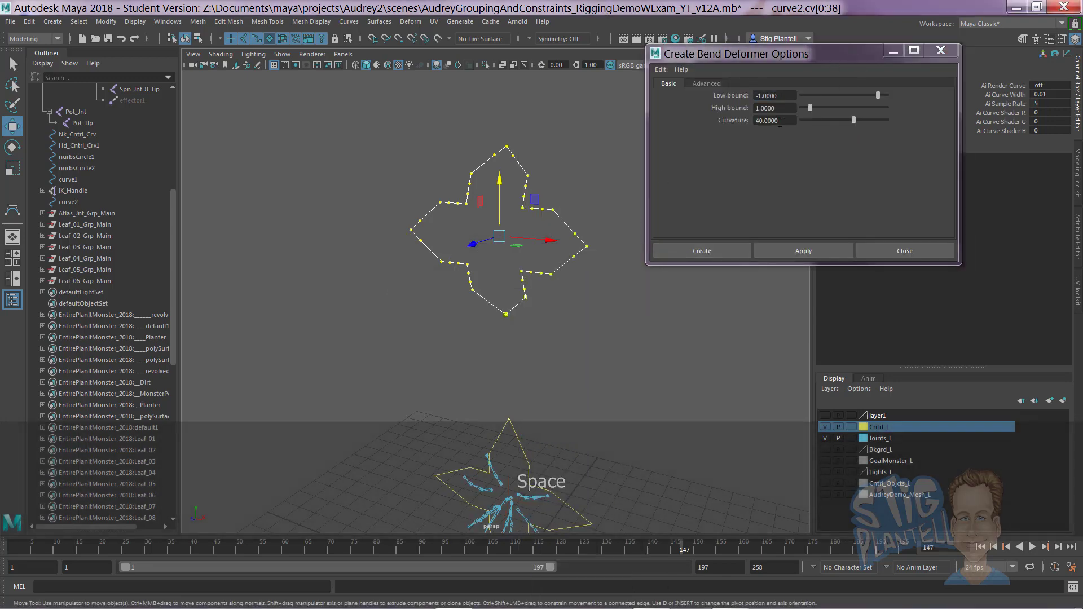
click(725, 248)
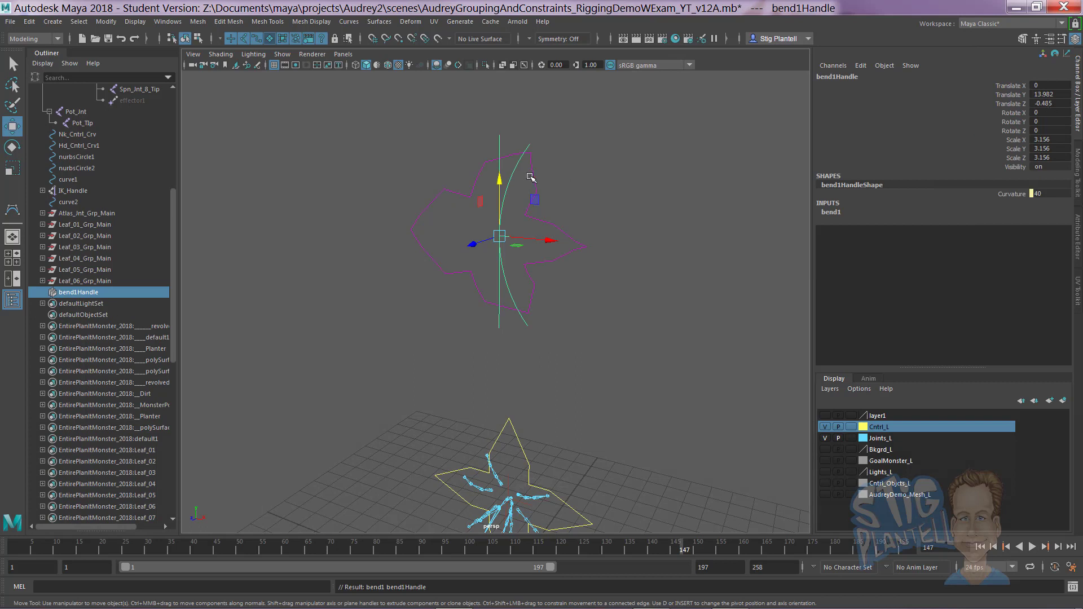
Step: Set both Rotate Y and Rotate Z of the new bend handle to 90
alt+drag(560, 198, 598, 220)
click(1045, 120)
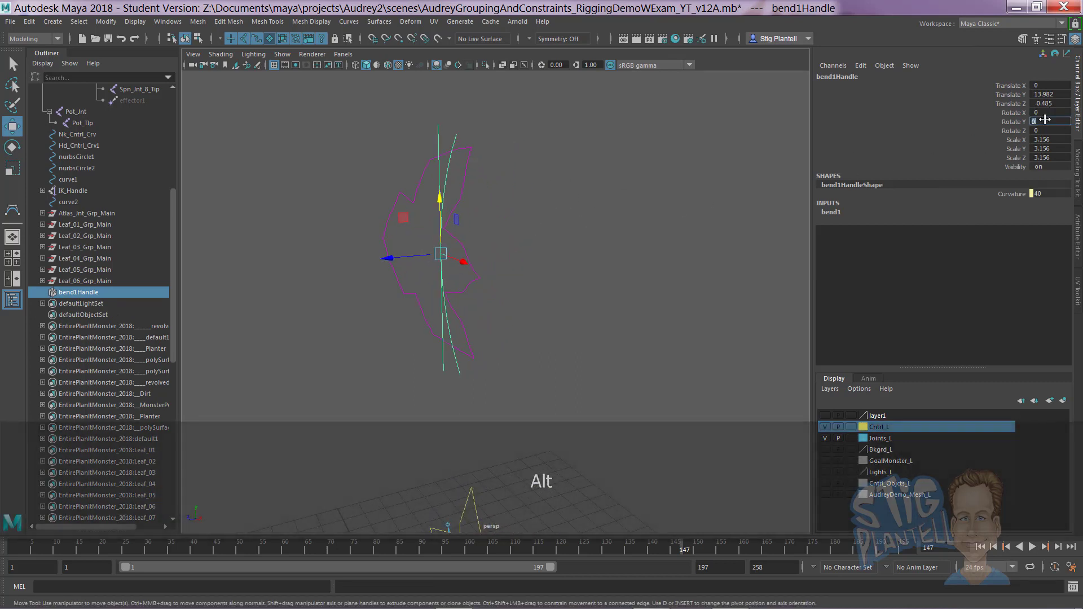
text(90)
key(Return)
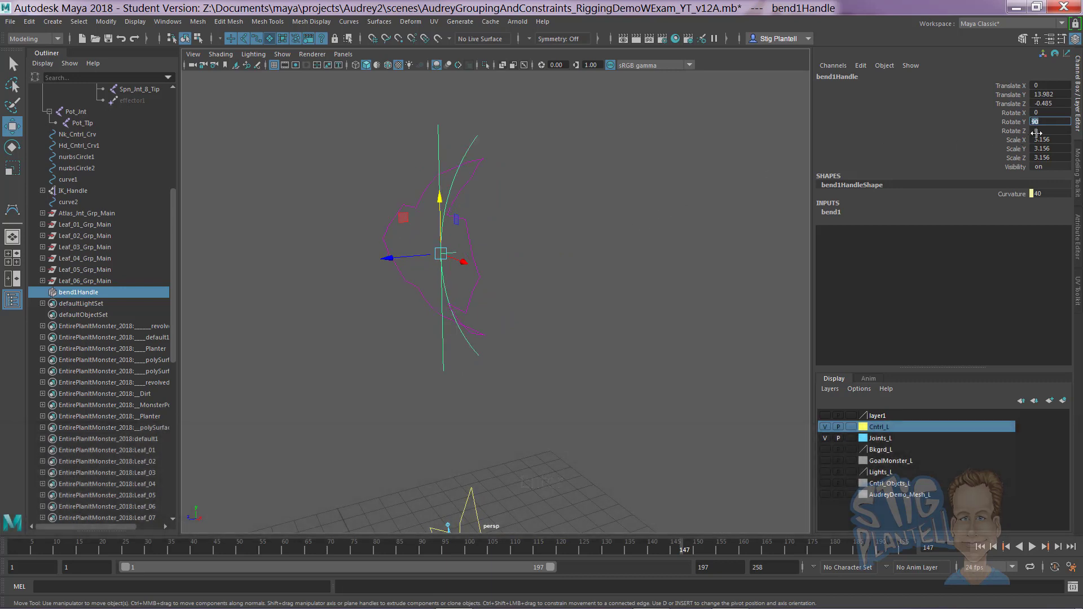
key(Return)
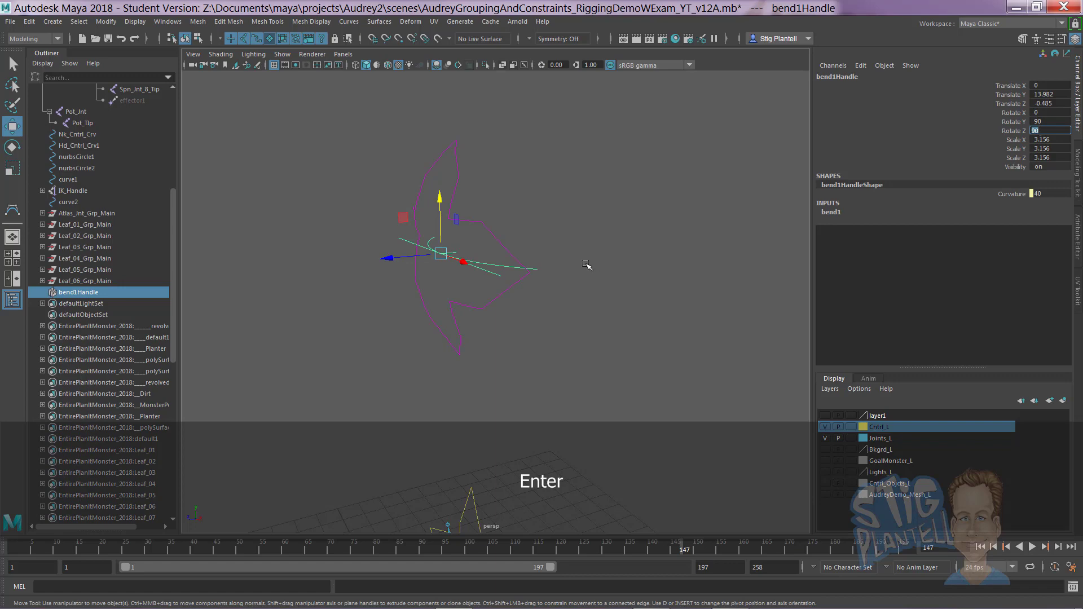
Step: Select the bent curve2 and delete its history to bake in the second bend
alt+drag(586, 265, 481, 253)
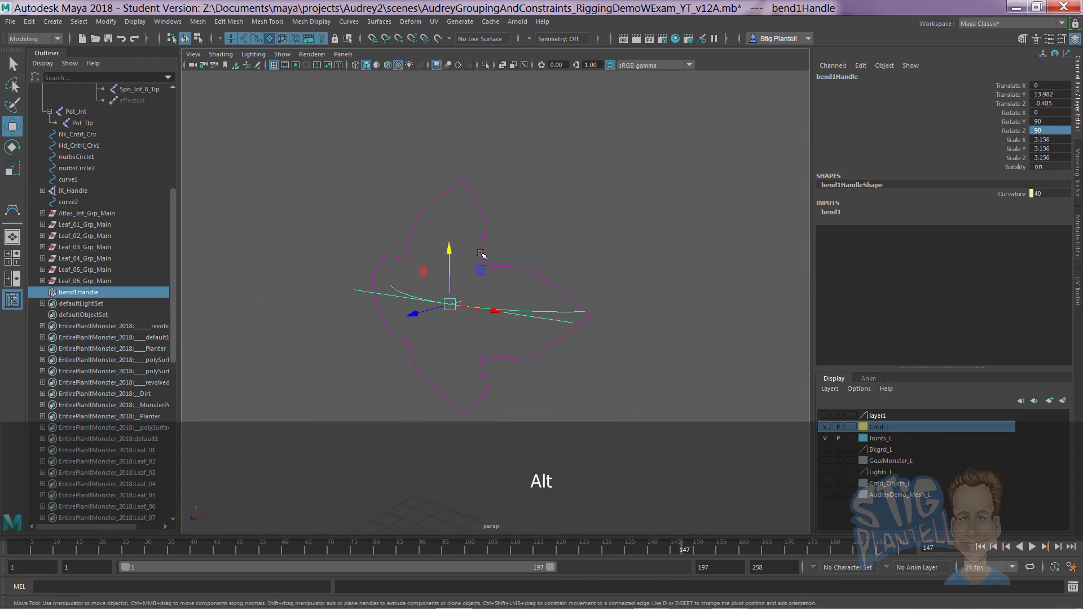
click(487, 220)
alt+middle_drag(470, 261, 522, 251)
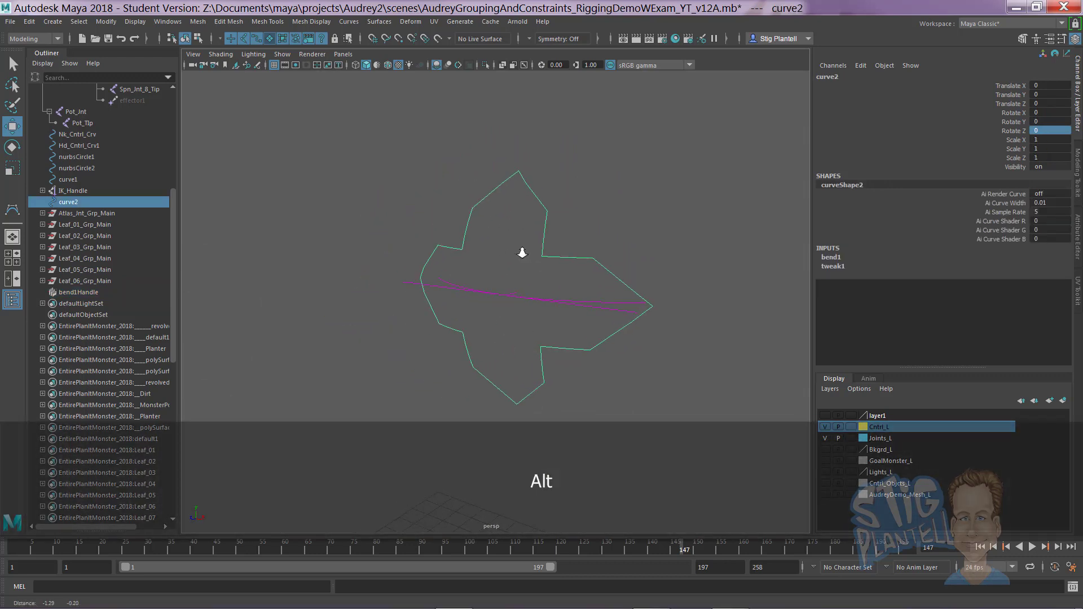
alt+right_drag(522, 252, 484, 253)
alt+middle_drag(516, 230, 519, 218)
alt+drag(518, 218, 527, 220)
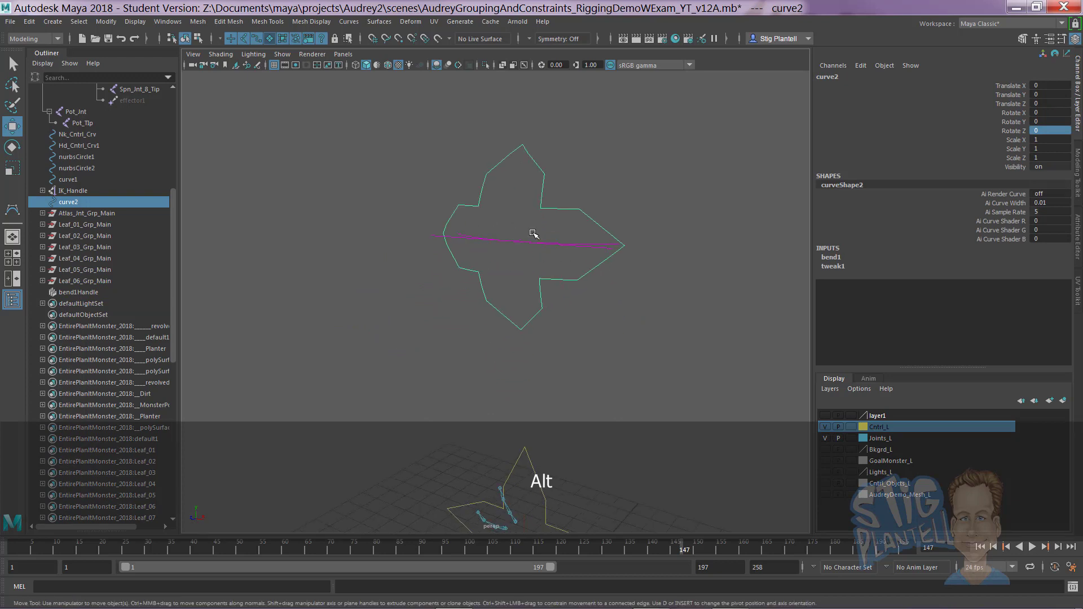
key(space)
click(442, 179)
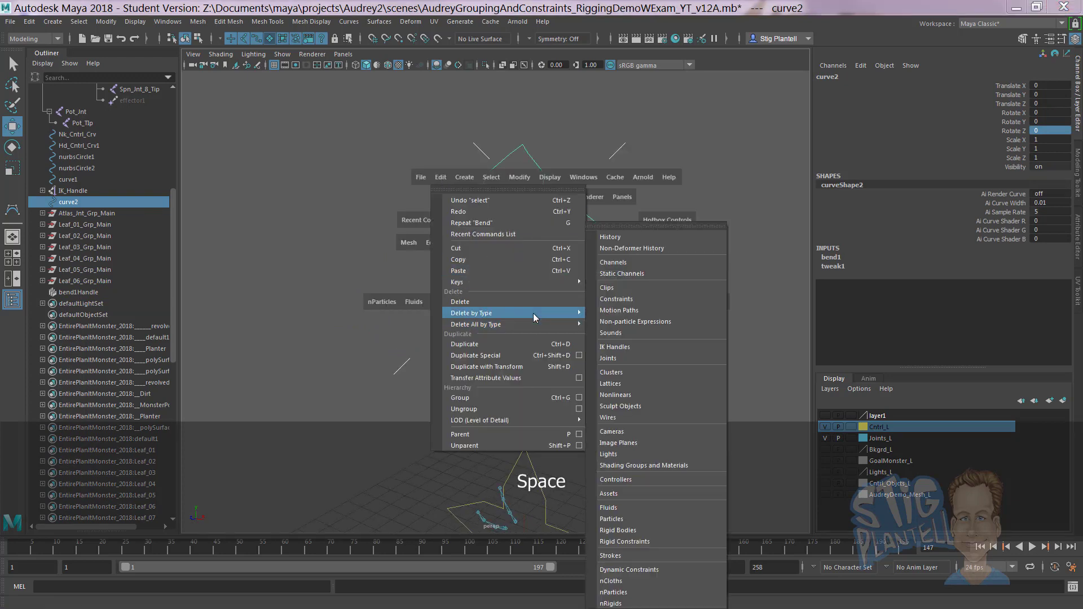
mouse_move(534, 314)
click(616, 323)
Step: Center the pivot of curve2
click(615, 212)
drag(615, 212, 488, 201)
alt+right_drag(488, 200, 558, 201)
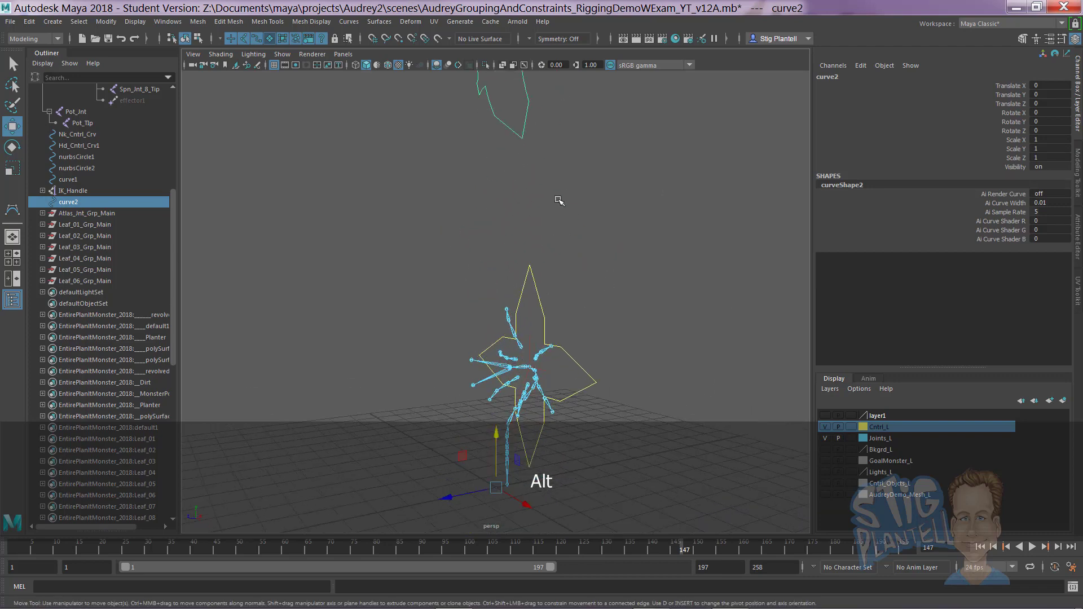
key(space)
click(553, 231)
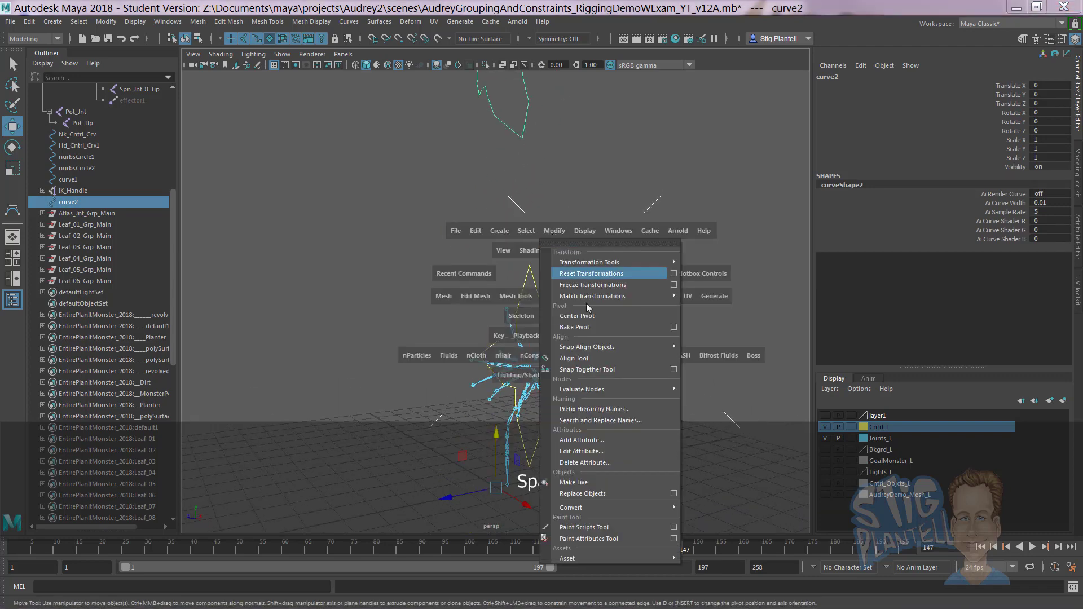
click(598, 316)
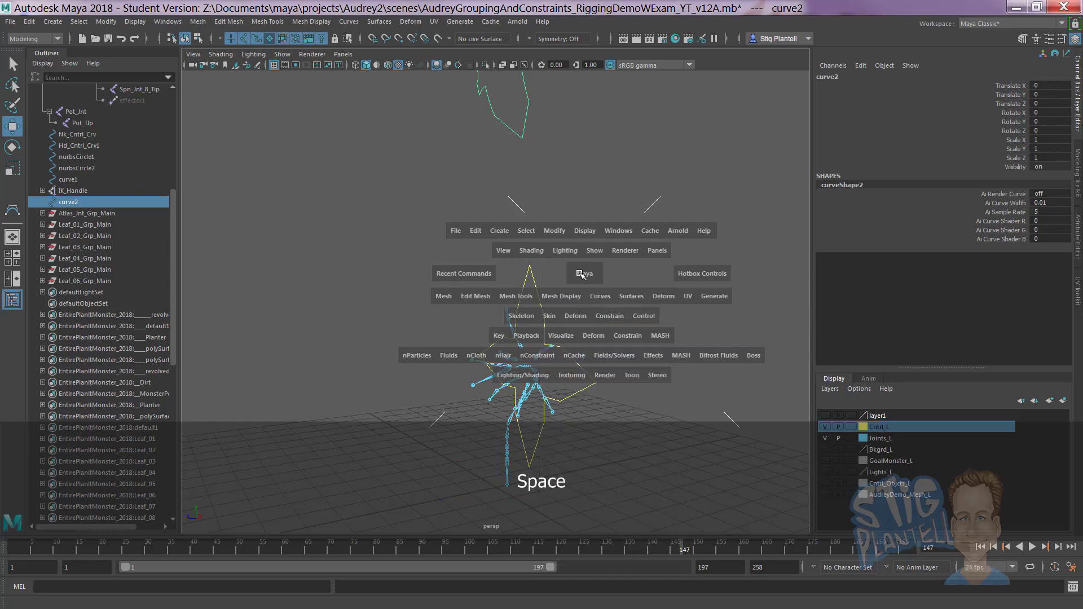
Step: Move curve2 down onto the joint skeleton and snap it to the head joint just behind the jaw joints
alt+right_drag(542, 224, 486, 189)
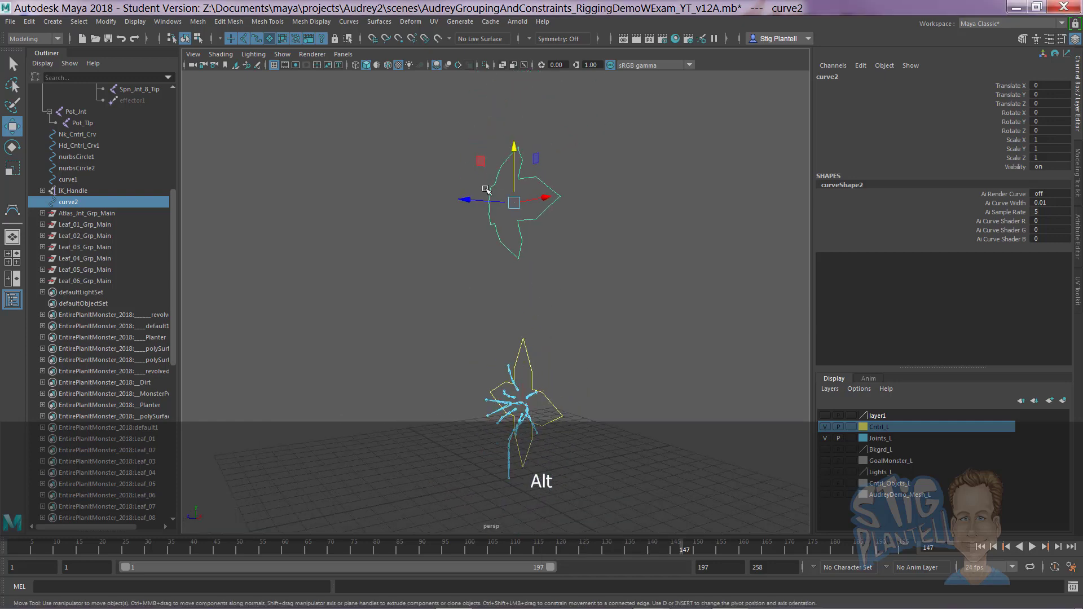
drag(514, 159, 534, 373)
alt+middle_drag(445, 315, 417, 216)
alt+right_drag(417, 216, 773, 350)
alt+middle_drag(450, 263, 444, 243)
alt+right_drag(444, 242, 573, 296)
alt+middle_drag(489, 252, 505, 273)
alt+drag(506, 273, 454, 285)
alt+middle_drag(449, 285, 522, 262)
alt+right_drag(522, 262, 539, 265)
alt+drag(540, 265, 558, 268)
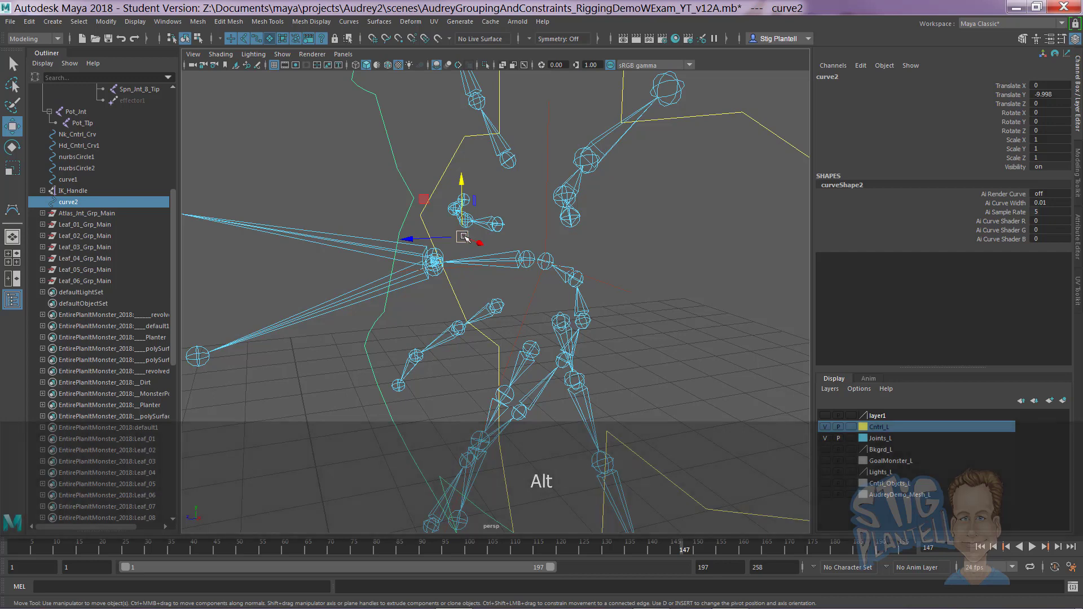
drag(463, 237, 637, 251)
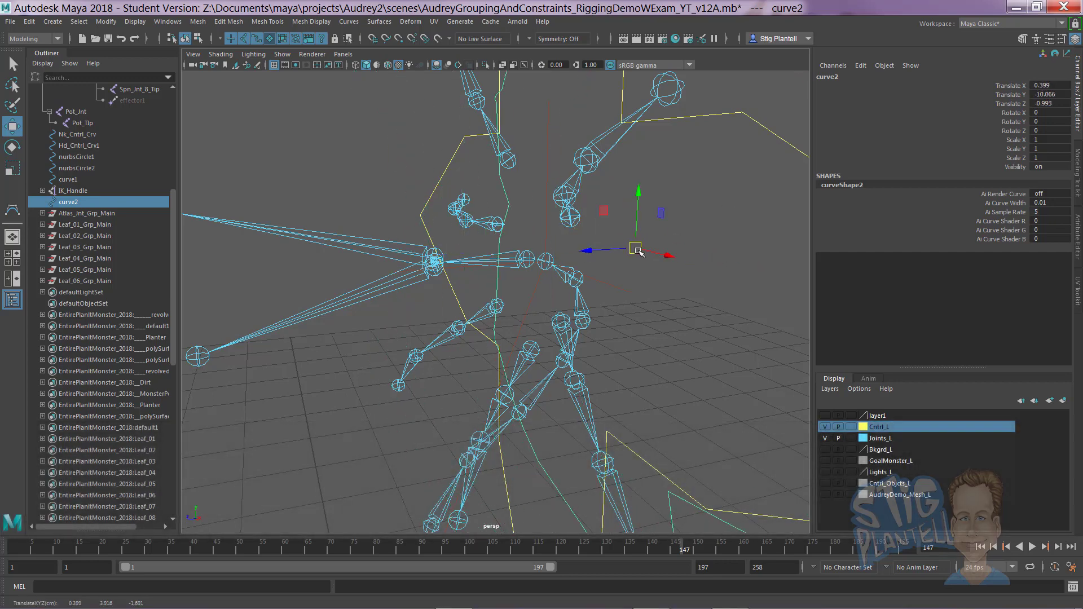
key(v)
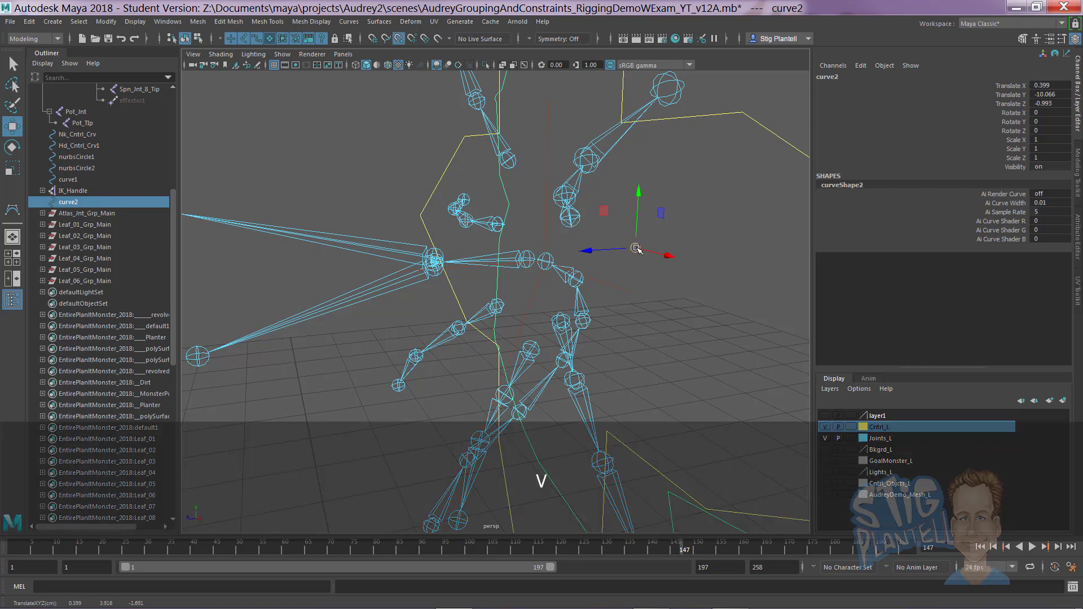
drag(636, 249, 526, 259)
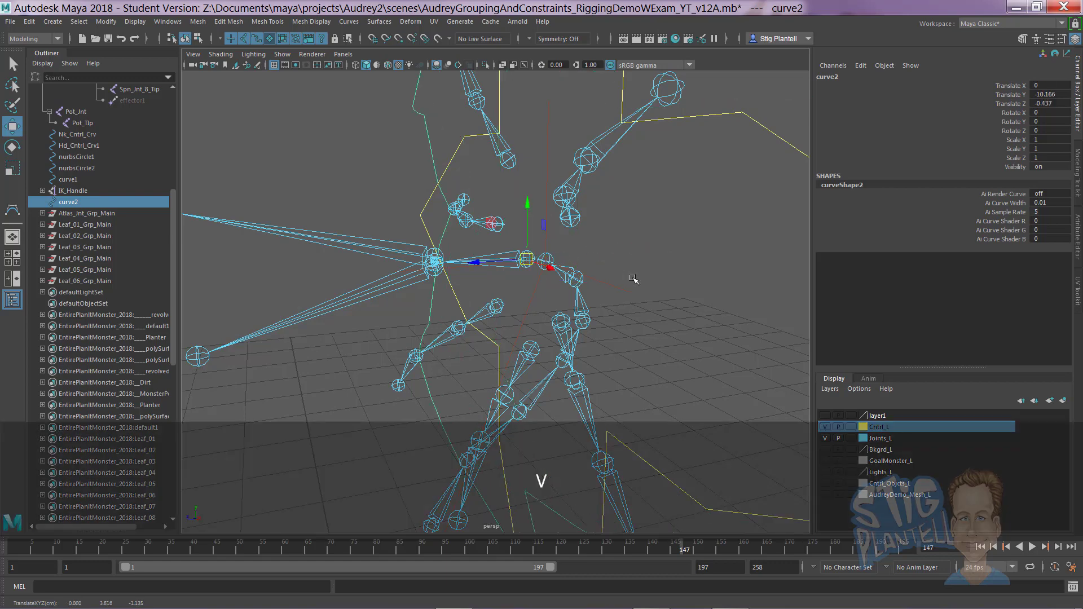
Step: Set curve2's Rotate X to -90 and raise it above the head joints to Translate Y -7.79
alt+right_drag(633, 279, 395, 243)
key(e)
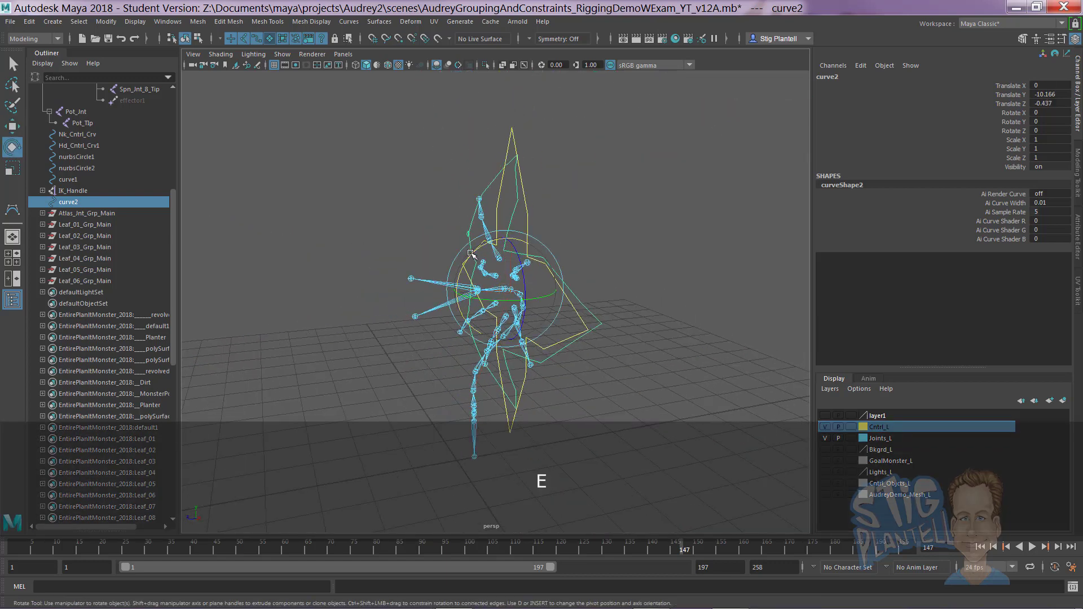
drag(470, 254, 526, 243)
click(1057, 113)
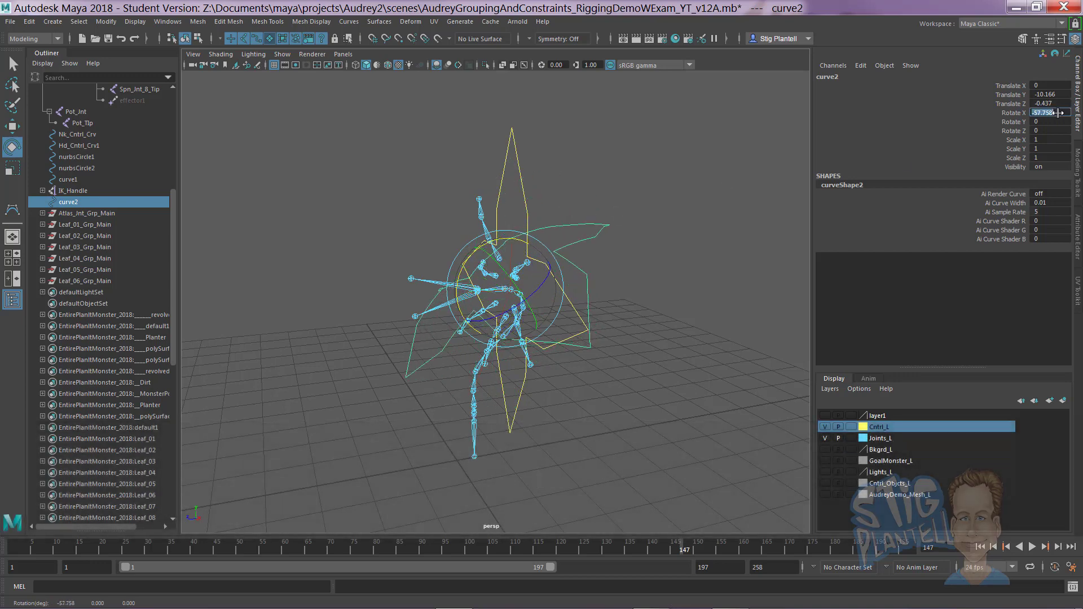
text(-90)
key(Return)
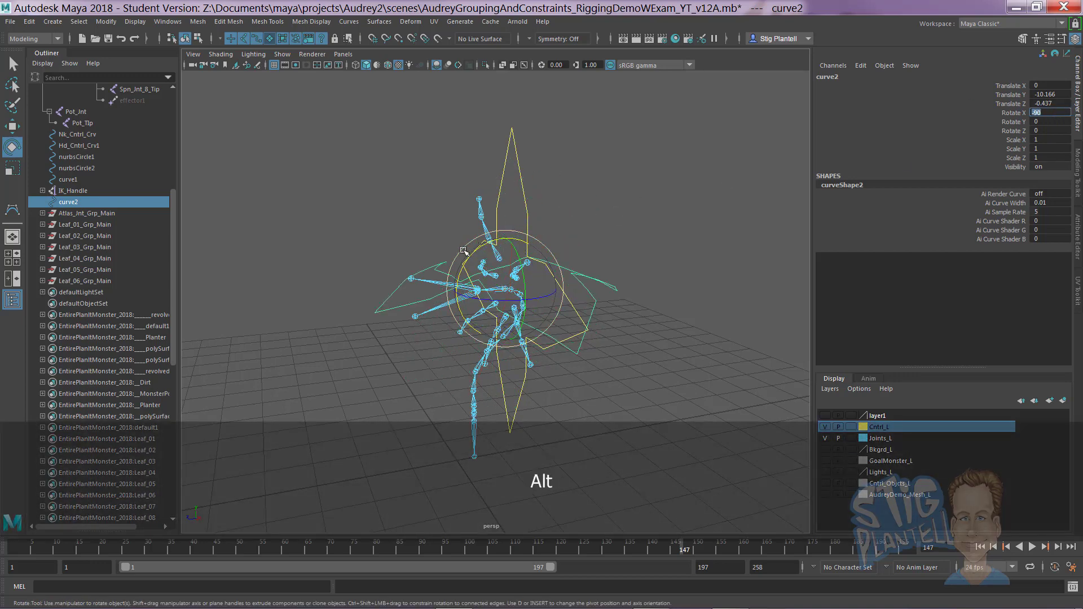
alt+drag(466, 251, 537, 127)
key(w)
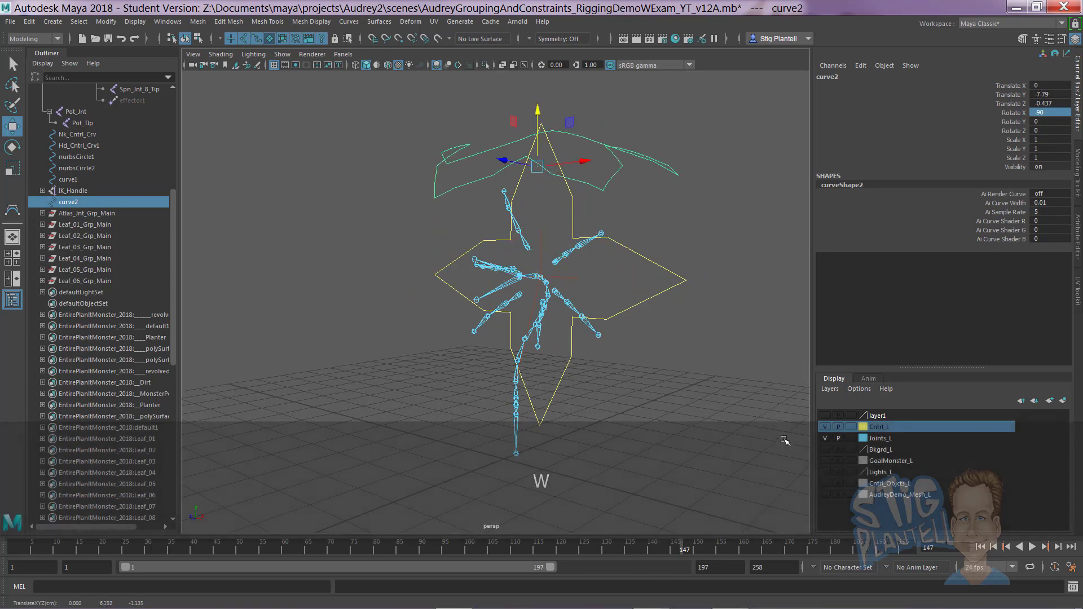
Step: Show the GoalMonster_L layer, then scale curve2 uniformly to 0.639 and shift it to Translate Z 0.328 above the plant's head
click(824, 461)
alt+drag(666, 367, 480, 221)
key(r)
key(w)
alt+right_drag(450, 221, 459, 240)
mouse_move(459, 240)
alt+middle_down()
mouse_move(452, 229)
mouse_move(470, 236)
alt+middle_up()
Step: Hide the GoalMonster_L layer and snap curve2's pivot onto the atlas joint behind the main jaw joint
key(d)
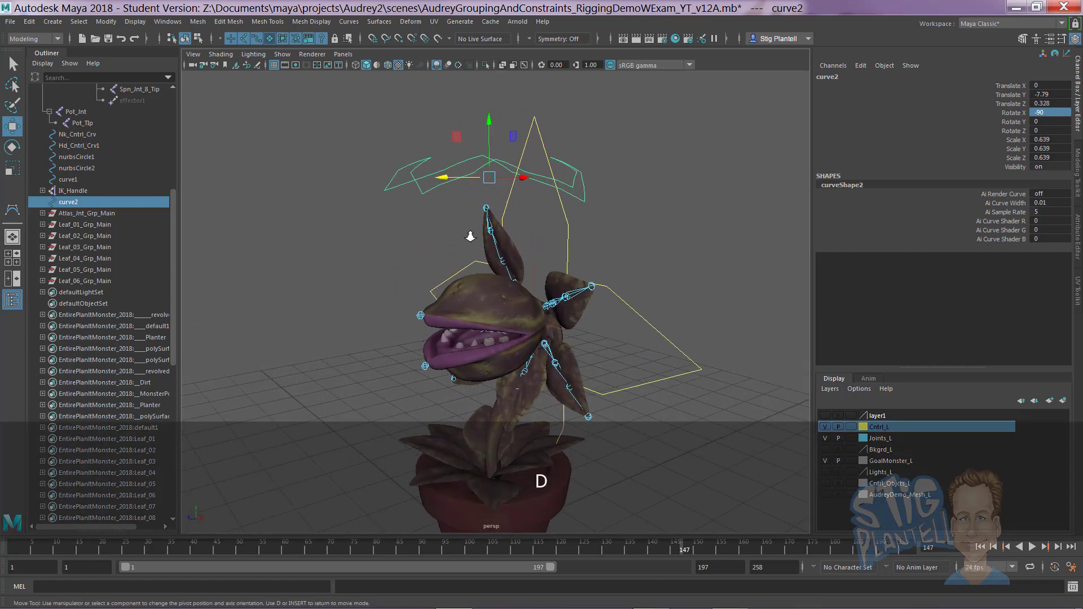
alt+right_drag(470, 303, 471, 198)
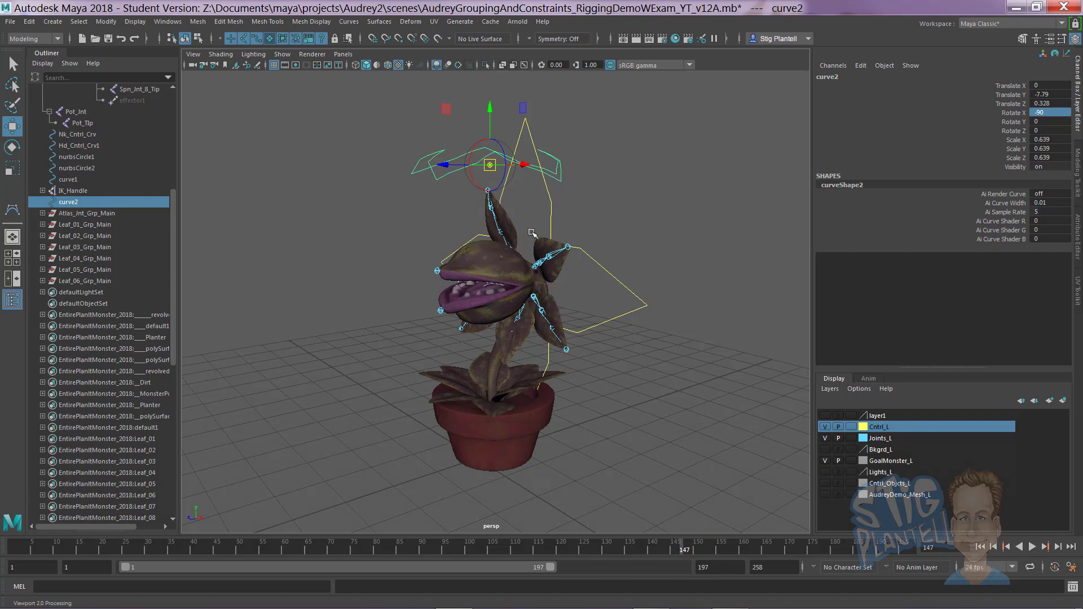
click(825, 461)
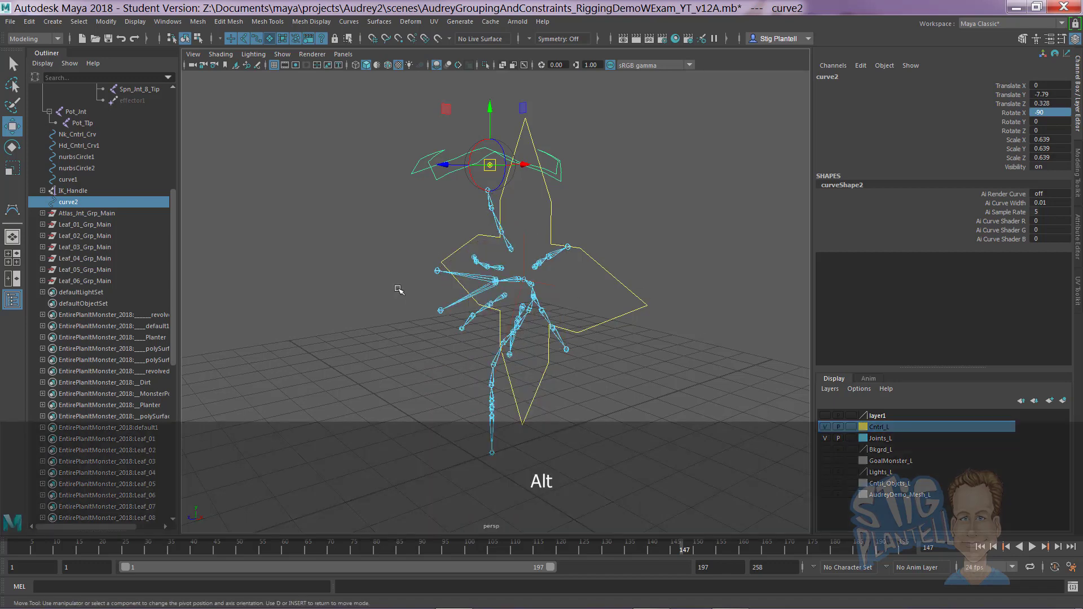
alt+right_drag(399, 290, 486, 301)
alt+middle_drag(470, 271, 473, 311)
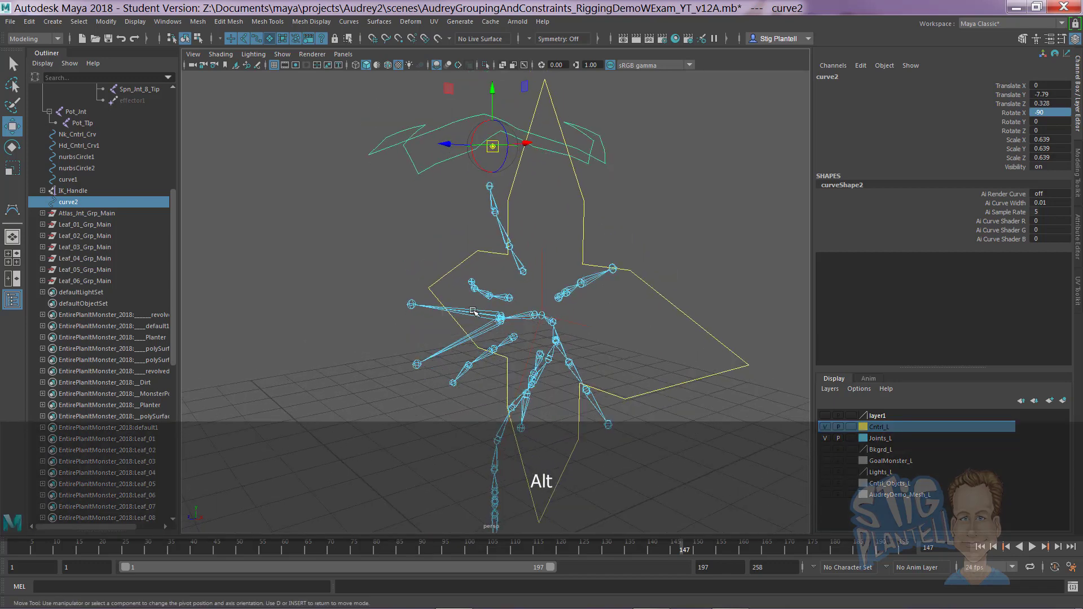
key(d)
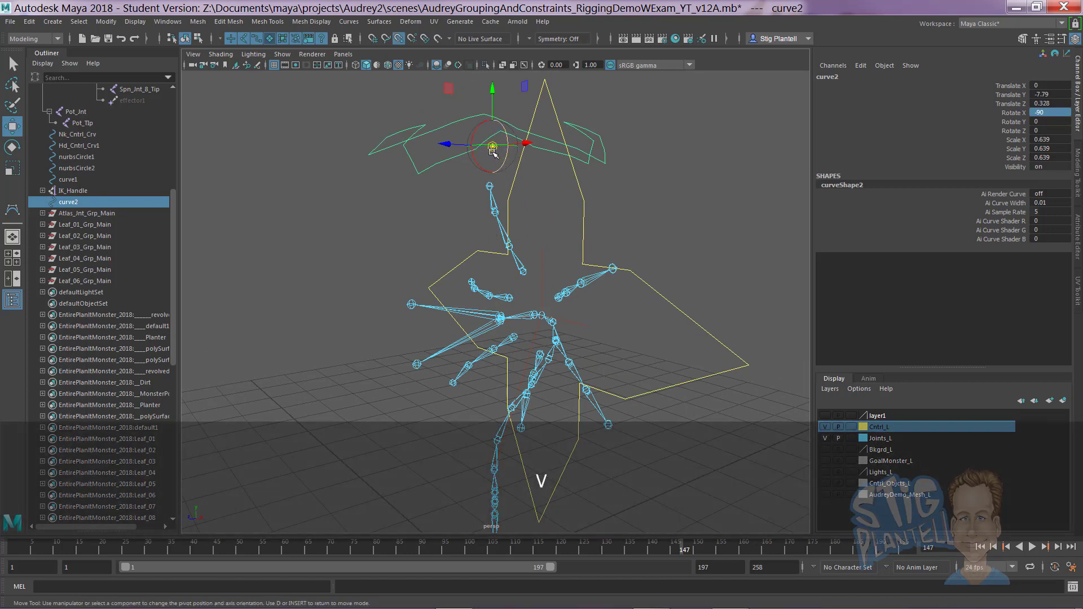
drag(491, 150, 528, 284)
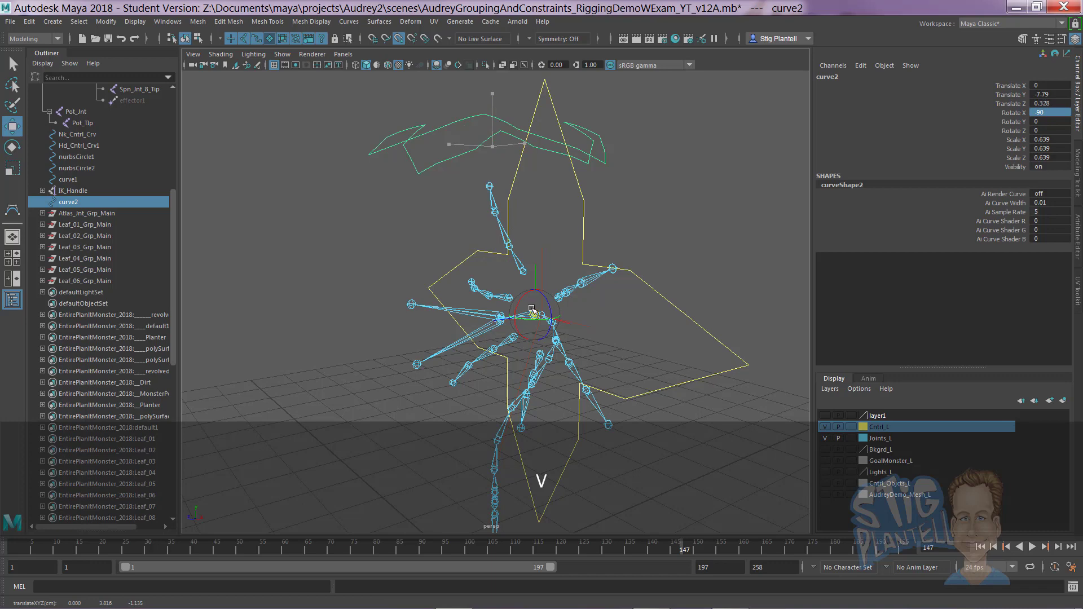
click(457, 98)
click(582, 217)
alt+right_drag(582, 217, 493, 209)
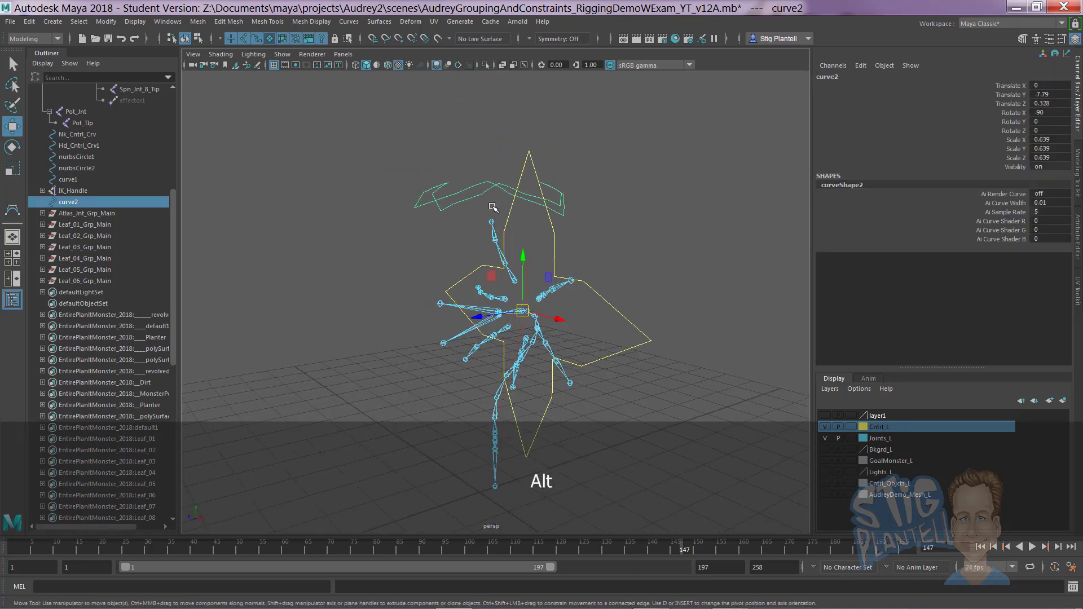
Step: Freeze curve2's translate, rotate and scale transformations
key(e)
alt+drag(525, 260, 533, 243)
key(space)
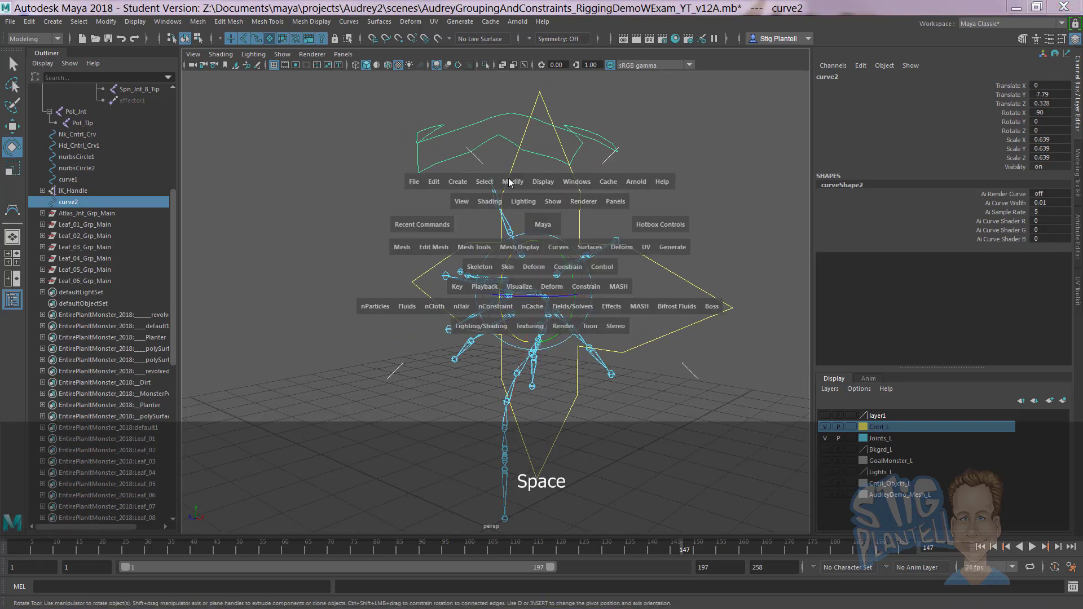
key(space)
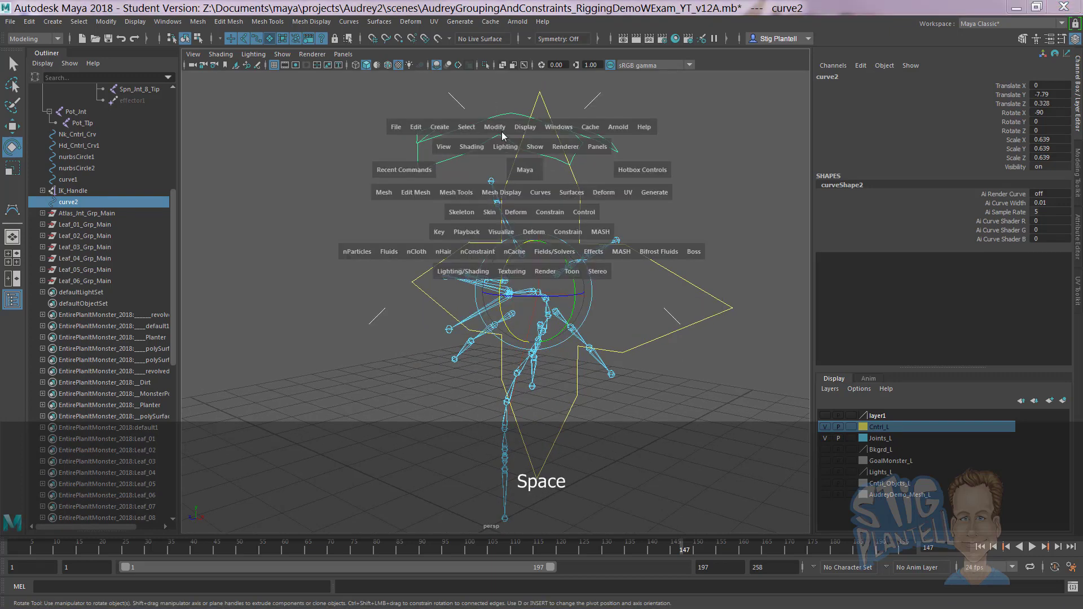
click(495, 127)
click(613, 181)
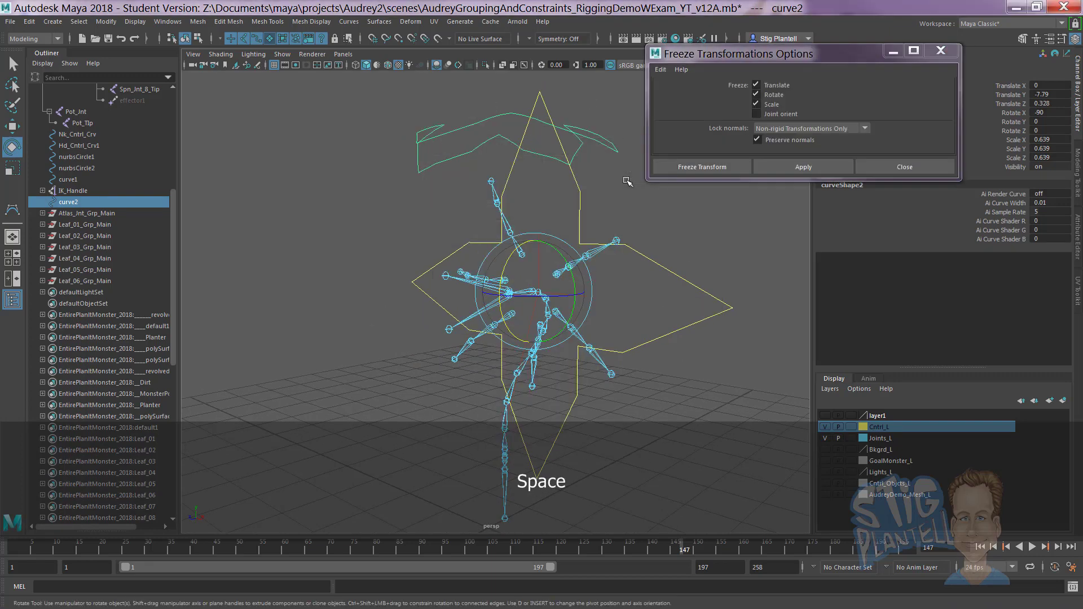
click(726, 165)
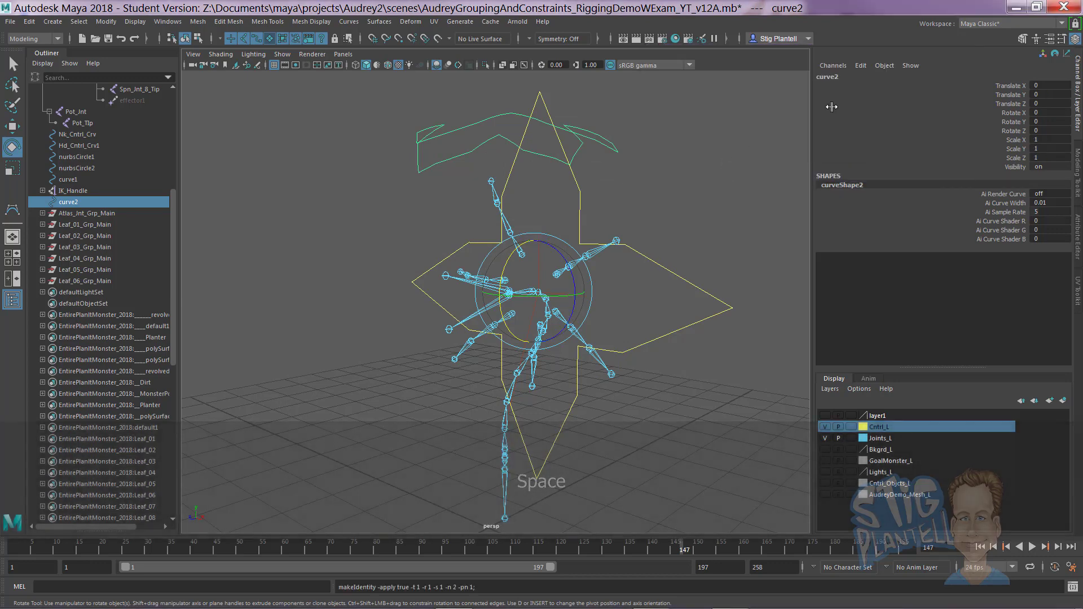
Step: Rename curve2 as Hd_Cntrl and save the scene
click(837, 75)
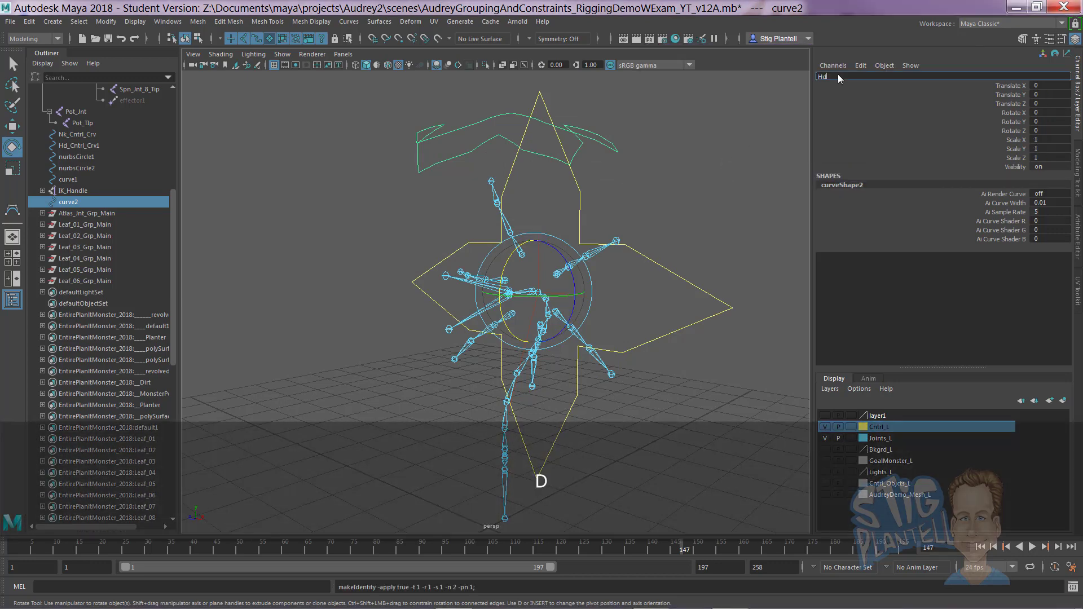
key(Return)
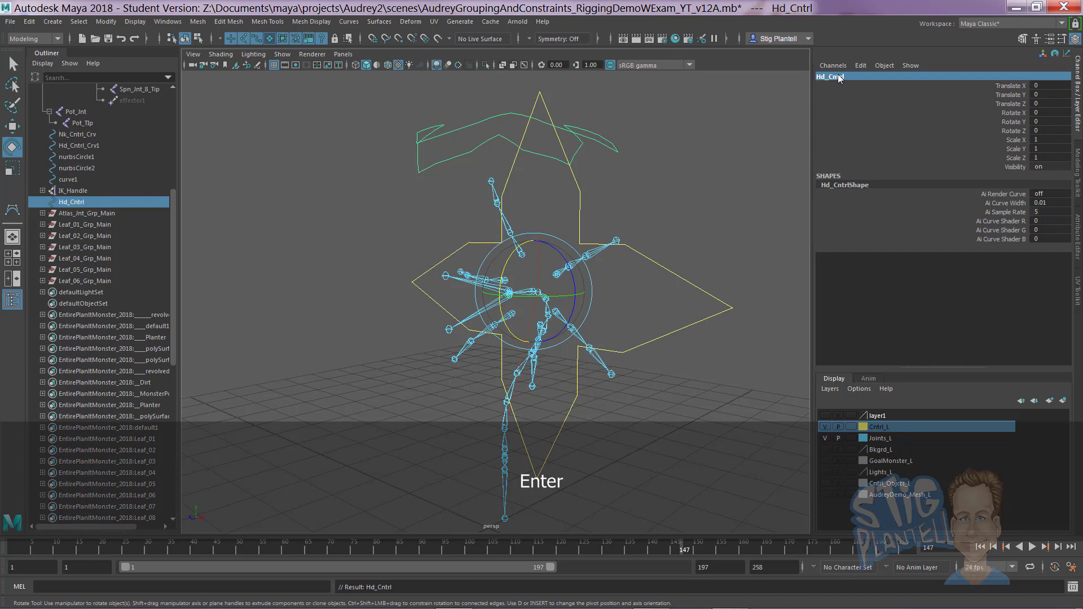
alt+drag(621, 189, 587, 197)
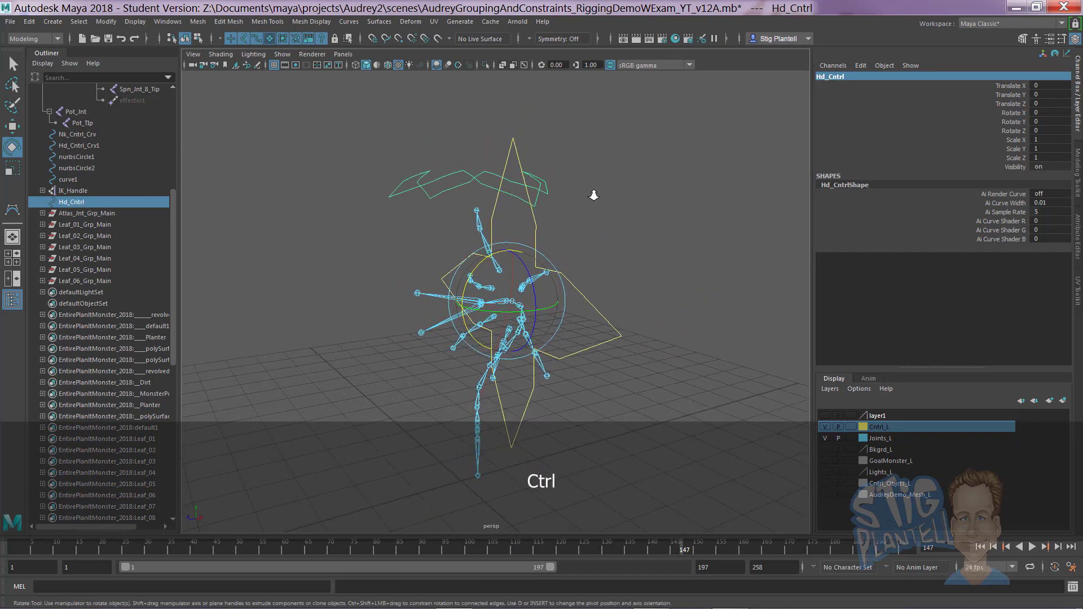
key(ctrl+s)
click(517, 321)
Step: Examine up close where Hd_Cntrl's pivot sits relative to the atlas joint and the neighbouring neck joints
alt+drag(587, 300, 582, 172)
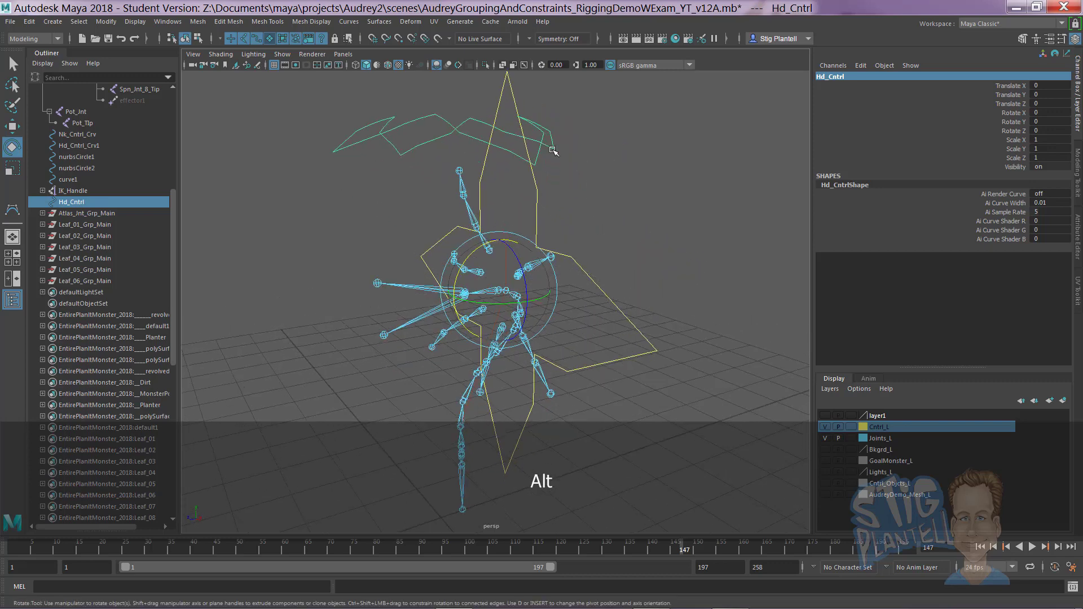
alt+middle_drag(574, 221, 583, 197)
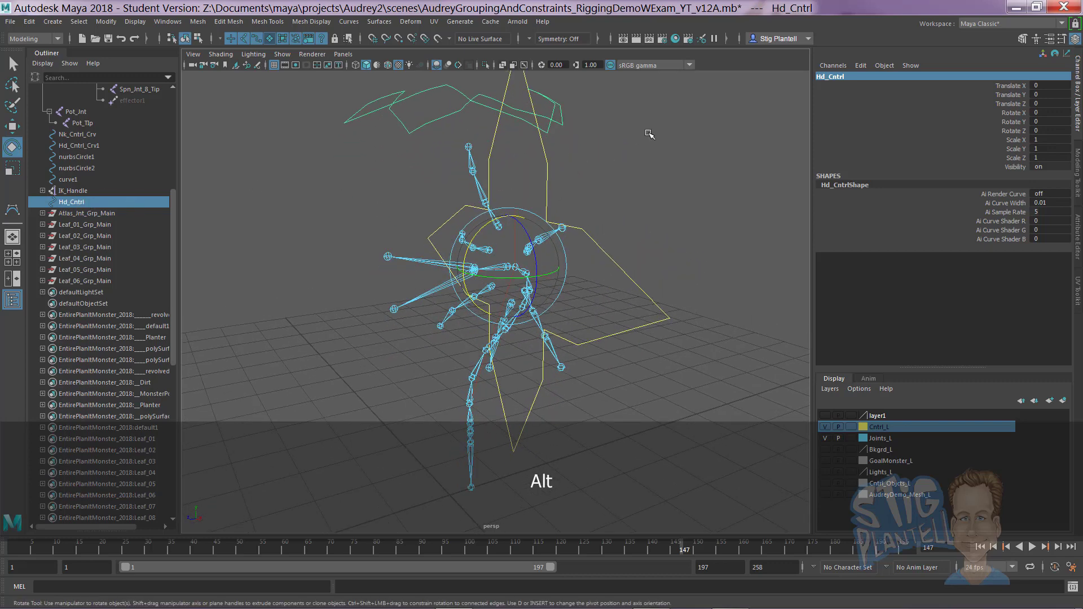
alt+drag(650, 134, 598, 179)
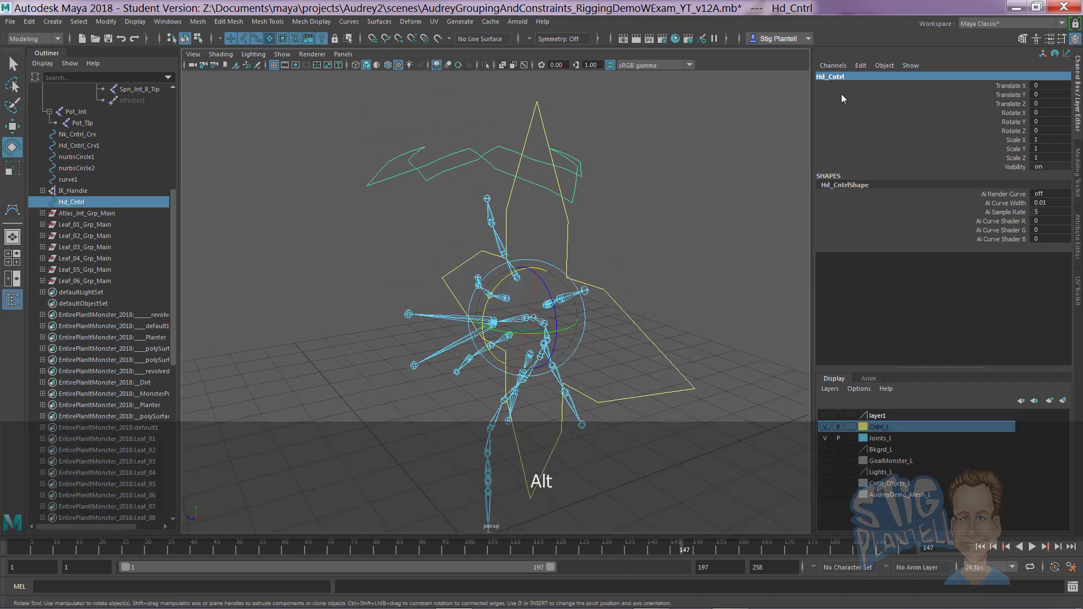
alt+middle_drag(551, 261, 579, 215)
alt+right_drag(579, 215, 790, 325)
alt+middle_drag(567, 246, 496, 282)
alt+right_drag(496, 285, 648, 293)
key(w)
alt+drag(623, 281, 558, 281)
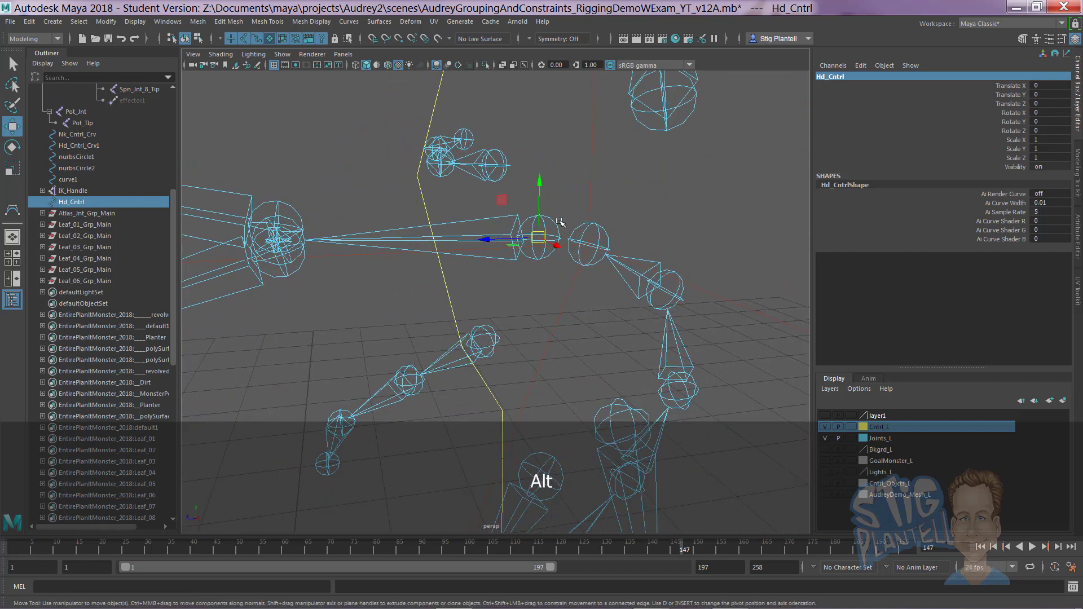
Step: Select Atlas_Jnt_Grp inside Atlas_Jnt_Grp_Main together with Hd_Cntrl, ready to constrain the group to the control
click(42, 214)
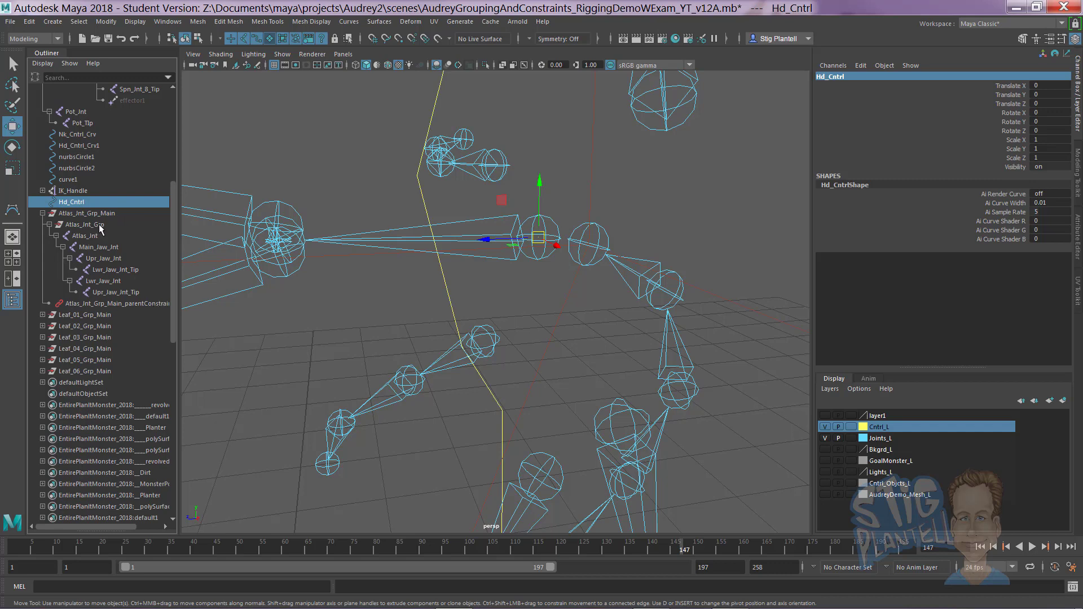
key(ctrl)
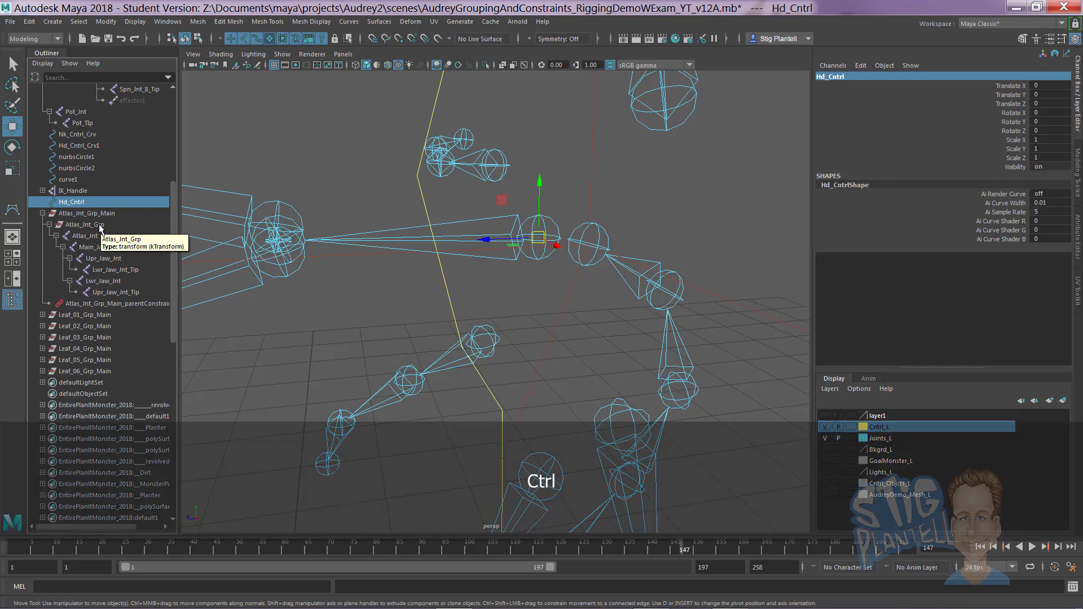
ctrl+click(100, 227)
key(f)
alt+drag(315, 220, 532, 250)
key(space)
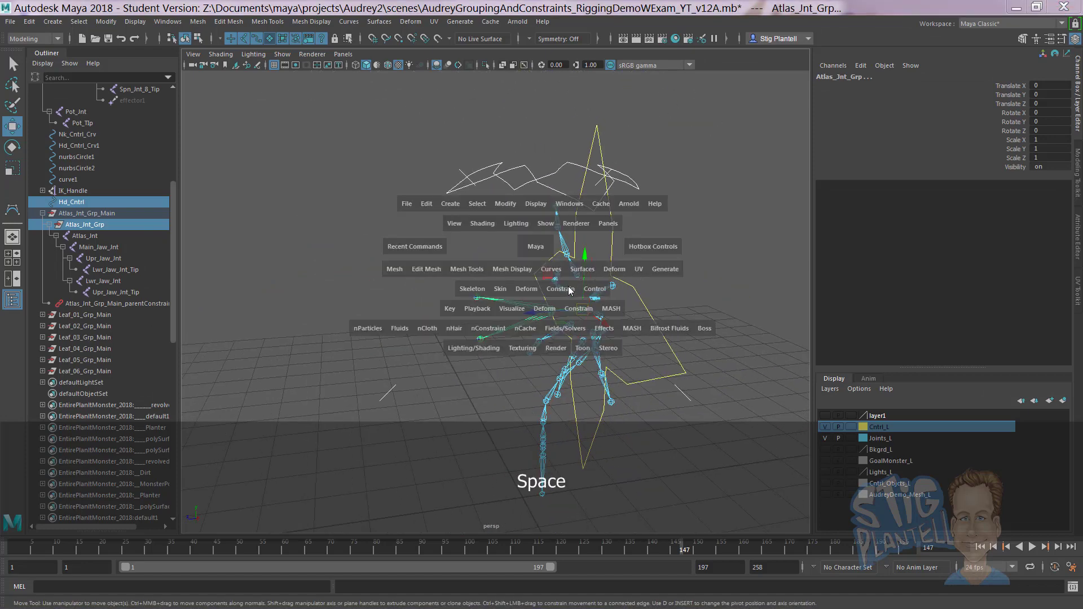
Step: Orient-constrain Atlas_Jnt_Grp to Hd_Cntrl using reset default options, with Maintain Offset off and all axes constrained
drag(570, 291, 680, 347)
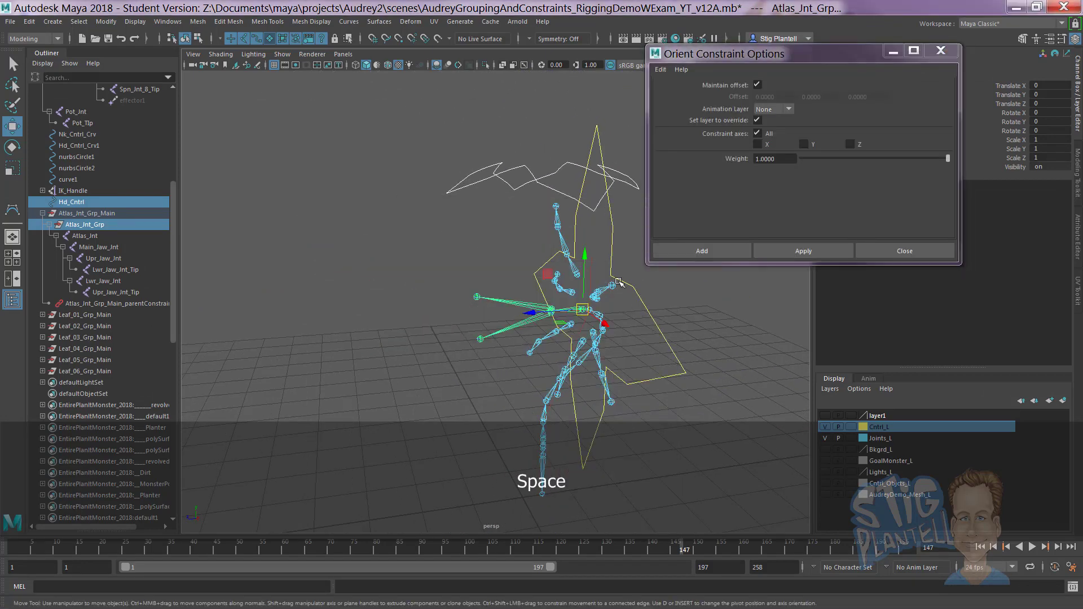
alt+drag(469, 293, 428, 163)
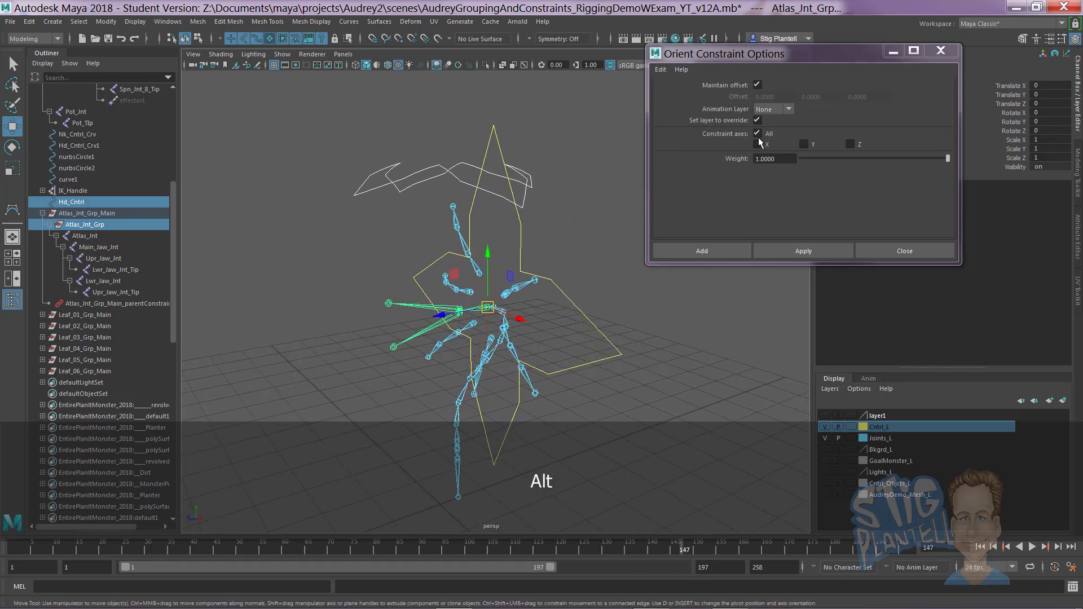
click(660, 69)
click(680, 97)
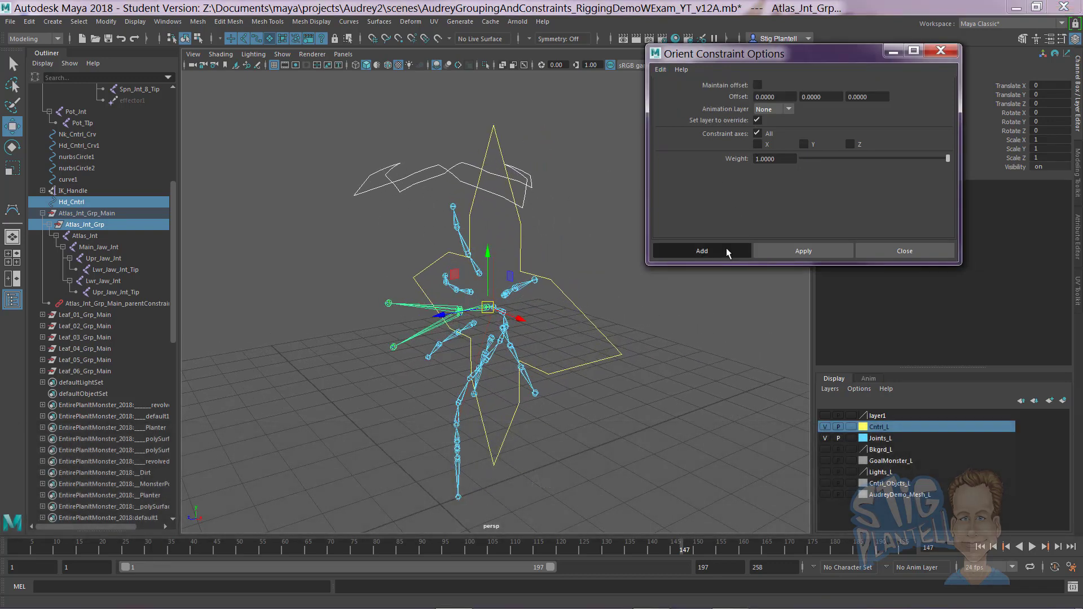
click(702, 250)
Step: Test the orient constraint by rotating the head control Hd_Cntrl, and undo the rotation
alt+drag(505, 189, 491, 183)
click(426, 203)
key(e)
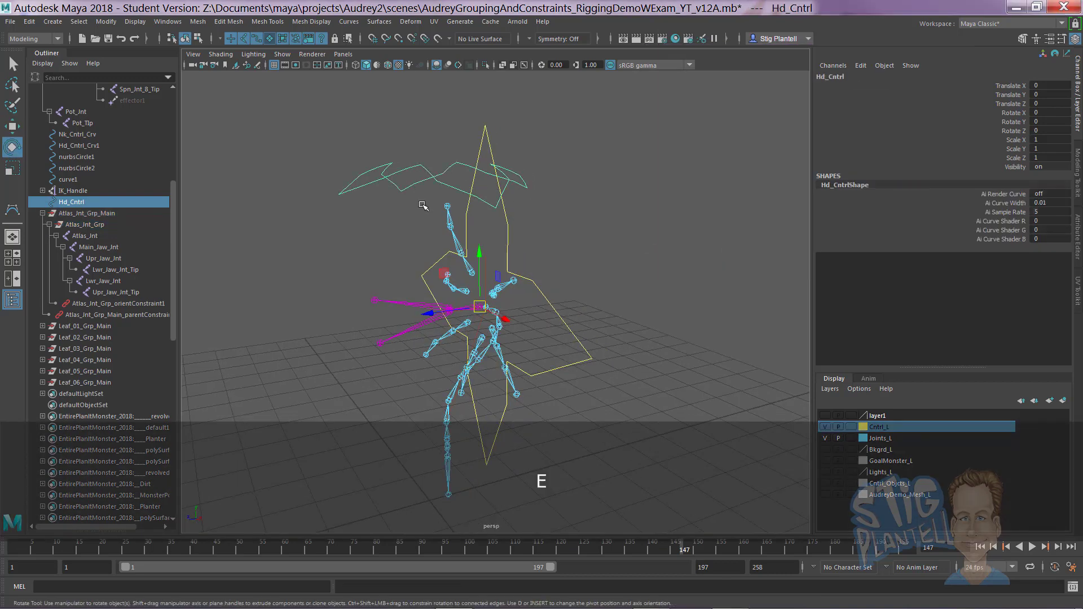
drag(455, 268, 497, 214)
key(ctrl+z)
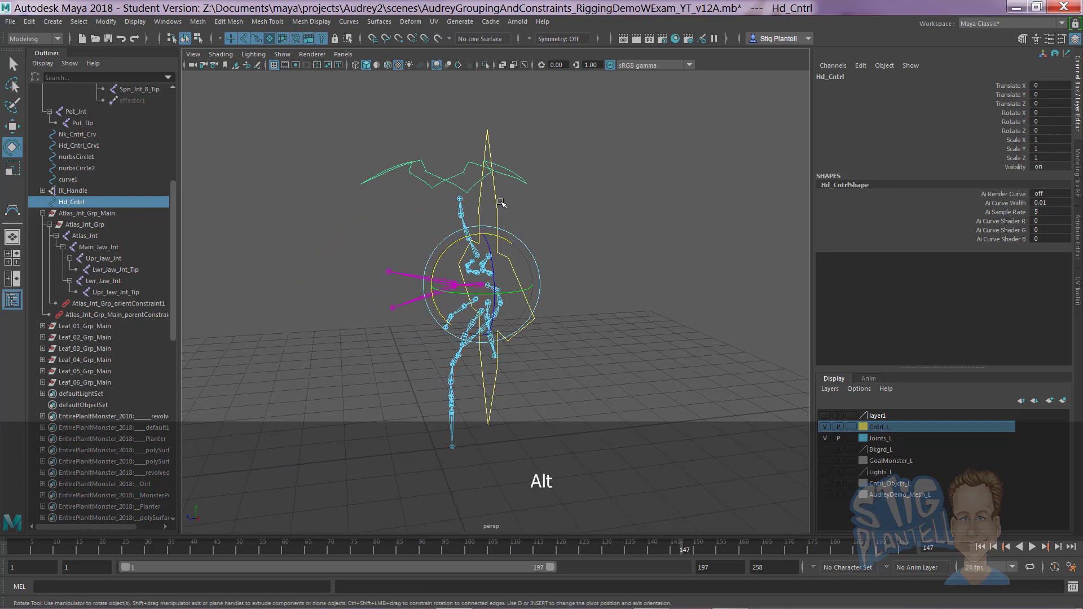
Step: Test the rig by moving the neck control Nk_Cntrl_Crv, and undo the move
click(497, 204)
key(w)
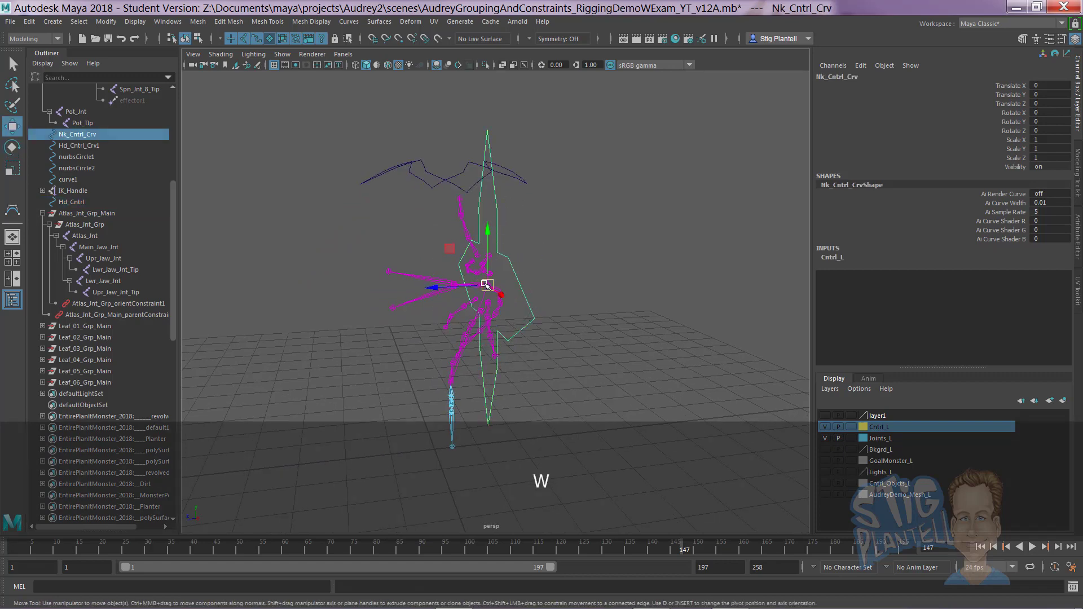
drag(486, 285, 393, 260)
key(ctrl+z)
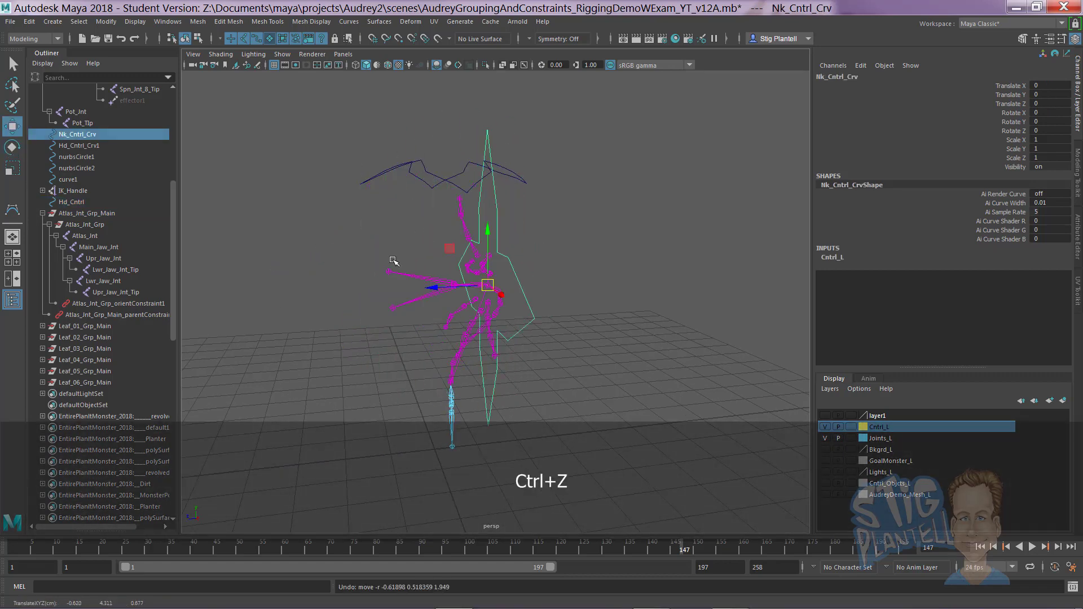
Step: Examine the head control Hd_Cntrl and the neck control Nk_Cntrl_Crv in relation to the jaw and neck joints
drag(444, 146, 411, 196)
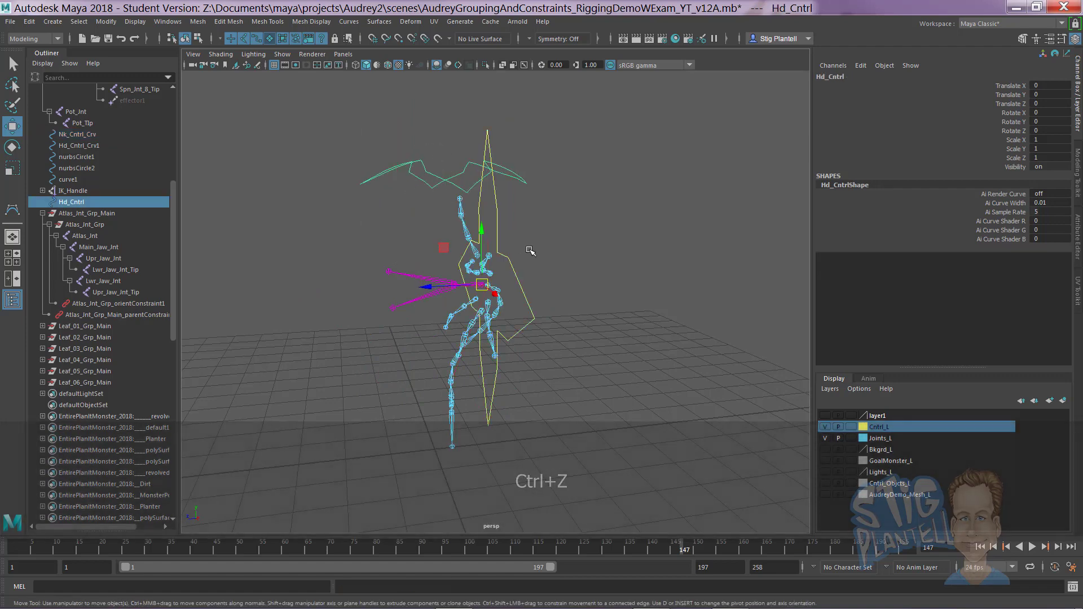
alt+middle_drag(445, 248, 461, 241)
alt+right_drag(462, 242, 496, 250)
alt+drag(497, 250, 539, 253)
alt+middle_drag(533, 212, 530, 254)
alt+right_drag(508, 234, 544, 222)
alt+middle_drag(516, 194, 518, 229)
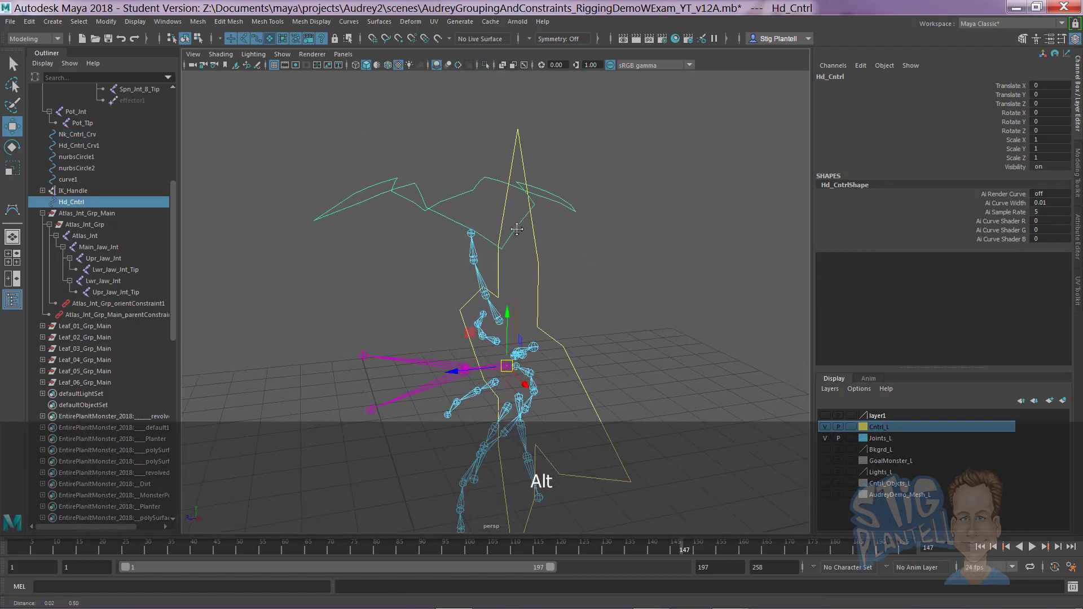
alt+drag(518, 229, 525, 214)
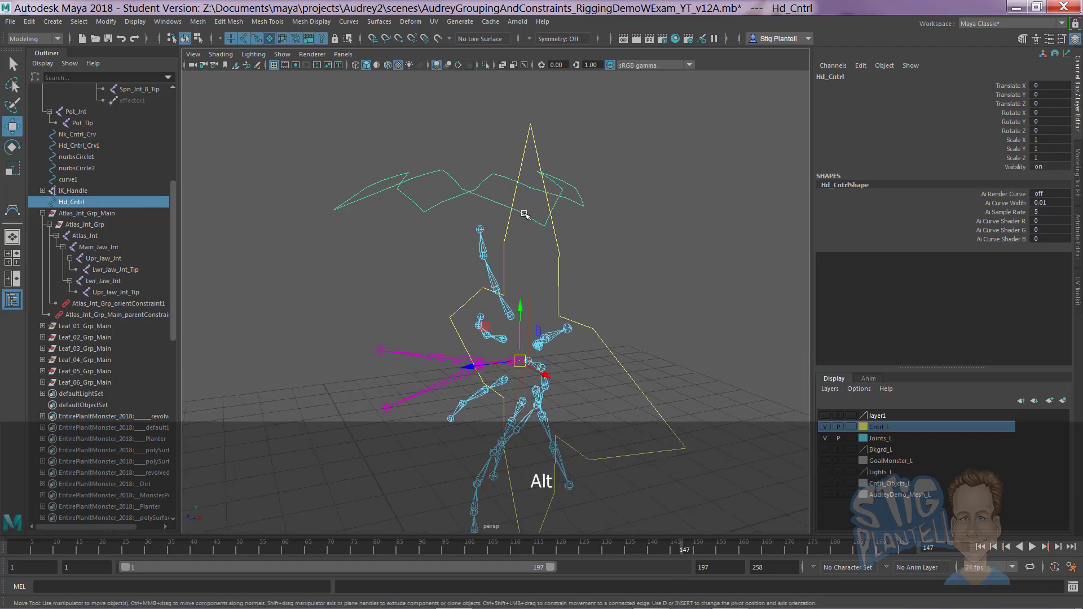
click(603, 352)
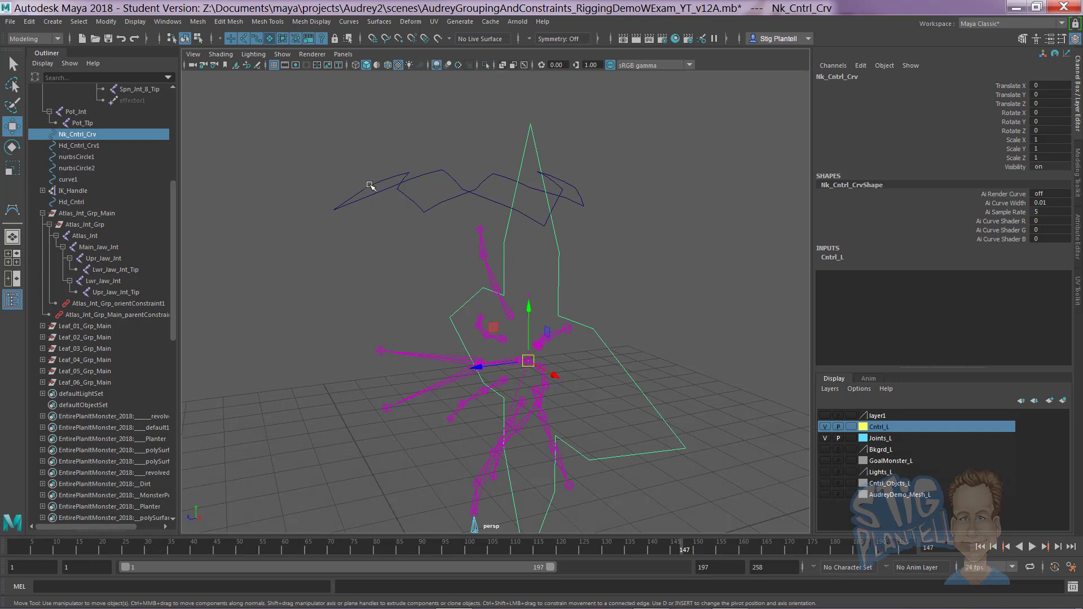
Step: Group Hd_Cntrl and name the new group Hd_Cntrl_Grp
double_click(77, 202)
key(ctrl+c)
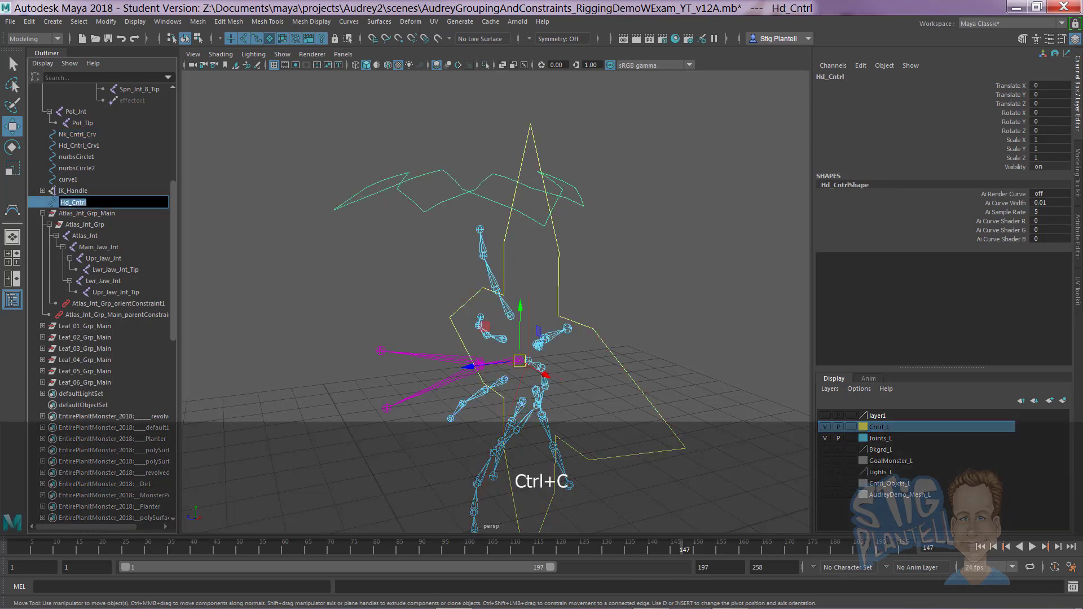
key(Return)
key(ctrl+g)
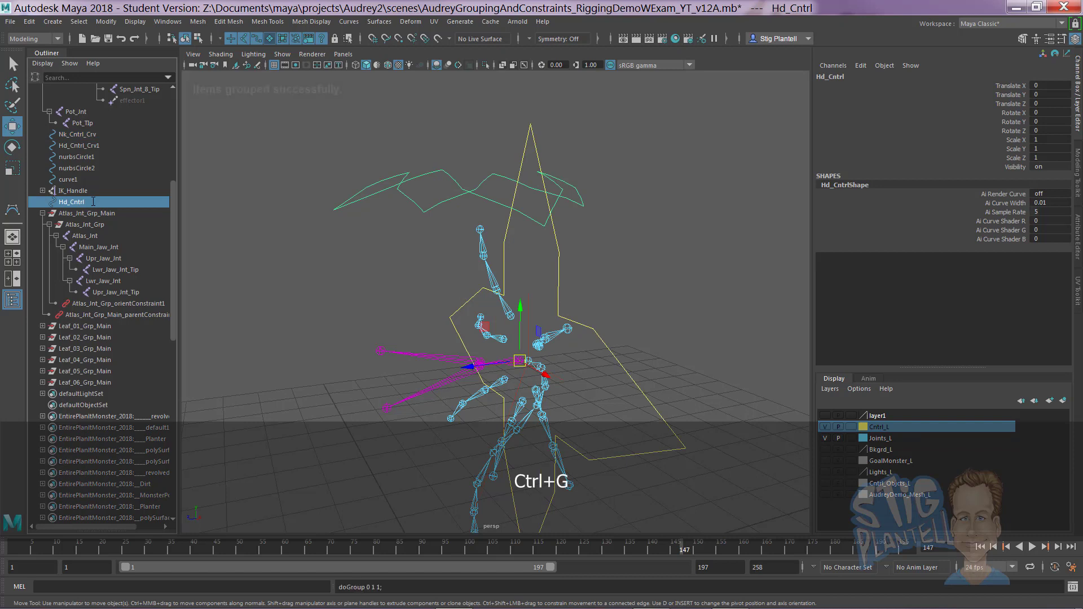
double_click(76, 384)
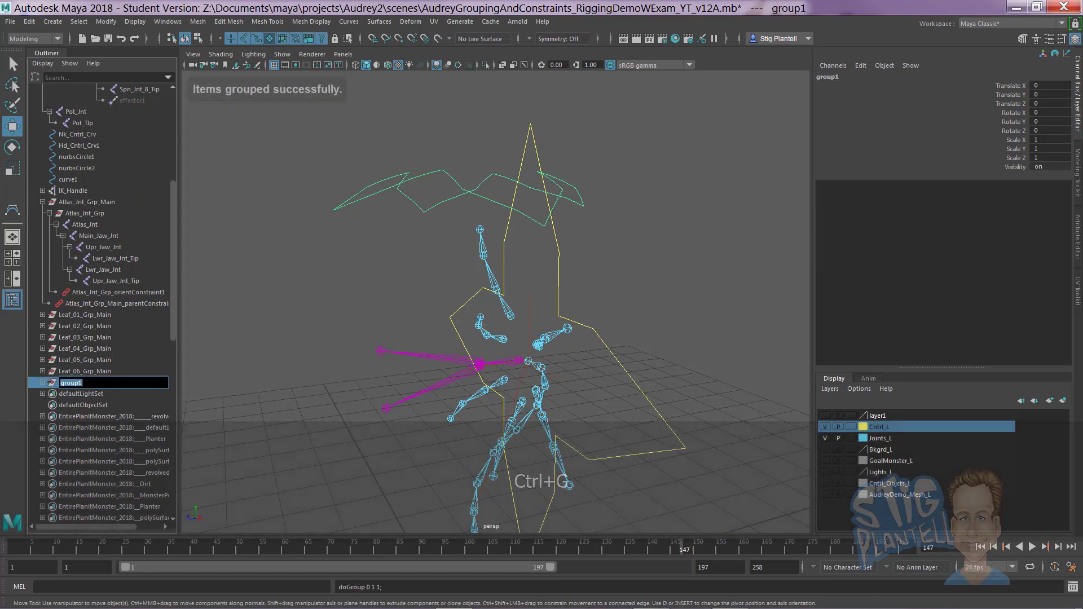
key(ctrl+v)
text(_Grp)
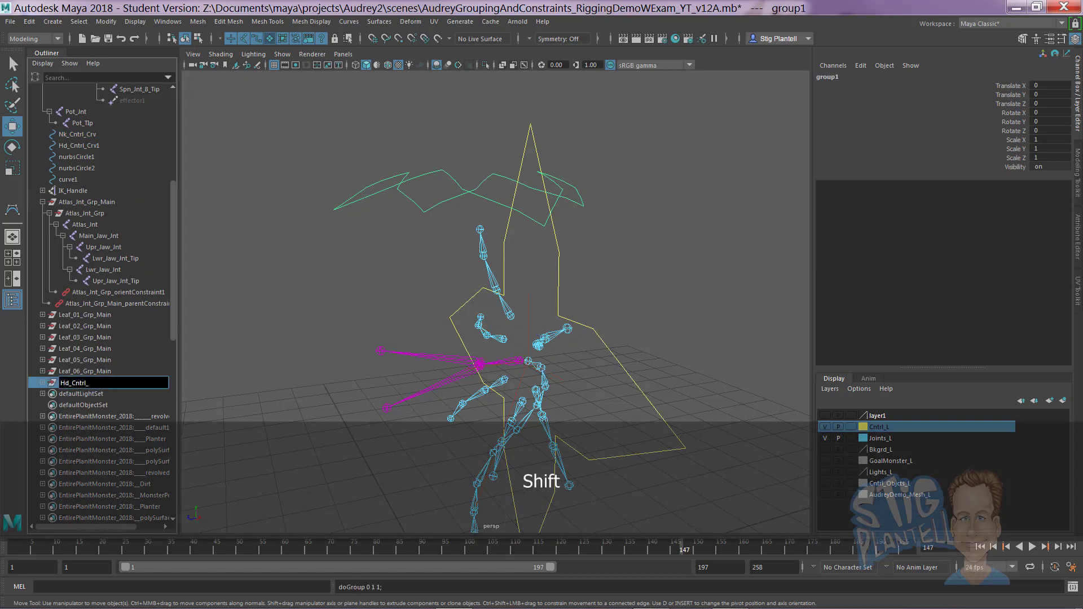
key(Return)
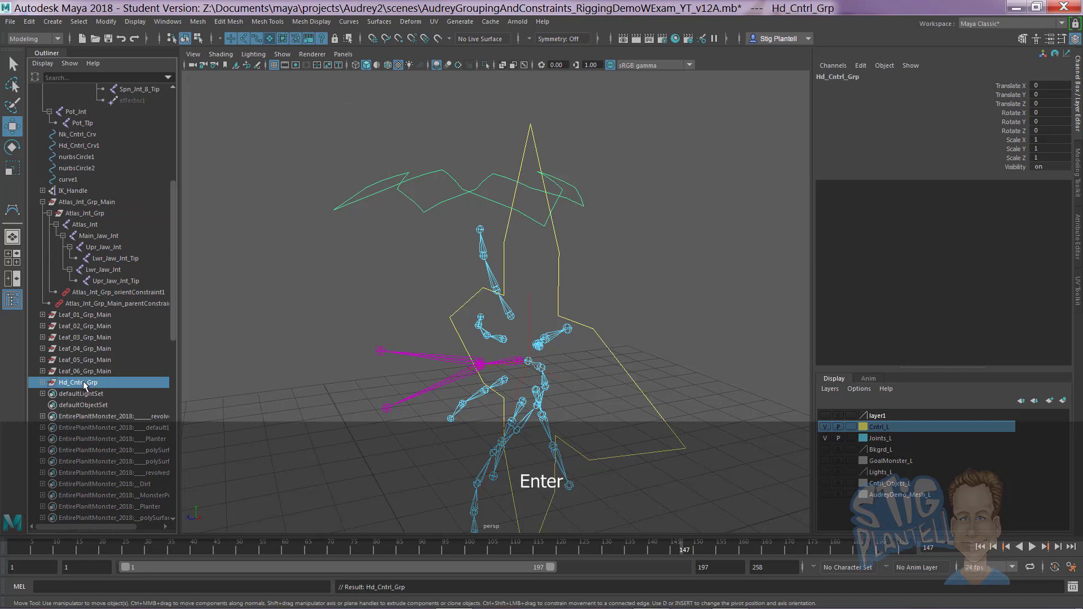
Step: Group Hd_Cntrl_Grp under a new parent group and name that parent groHd_Cntrl_Grp_Main
shift+click(42, 382)
double_click(79, 383)
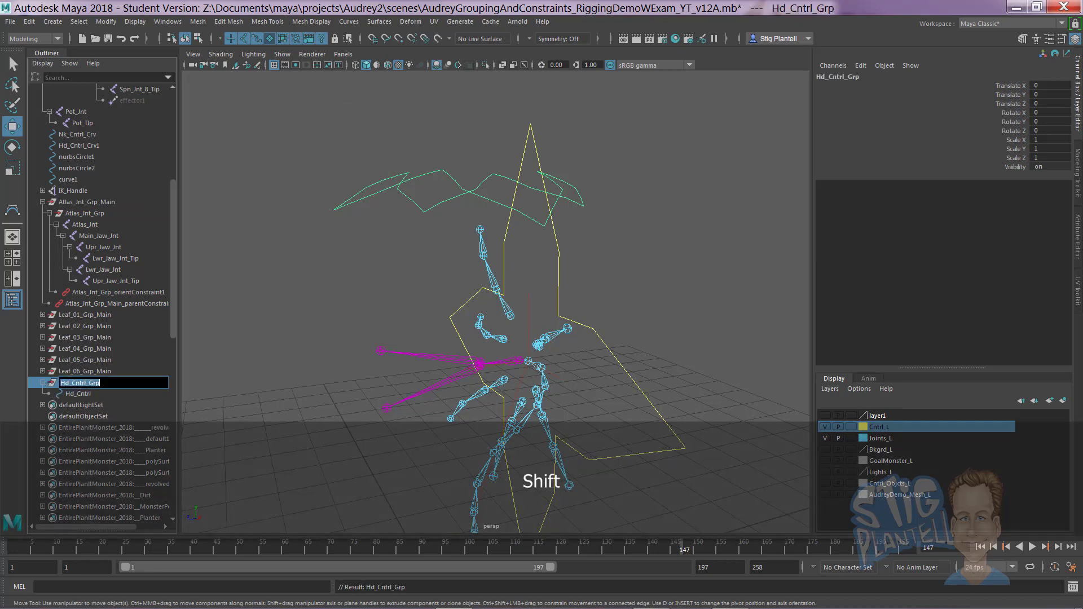
key(ctrl+c)
key(Return)
key(ctrl+g)
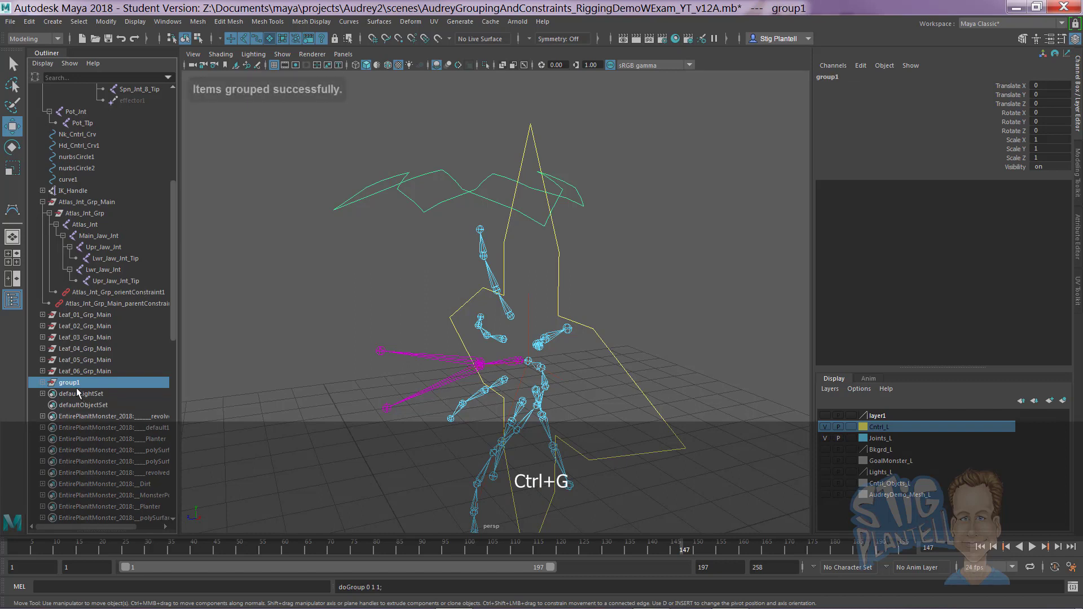
double_click(73, 382)
key(ctrl+v)
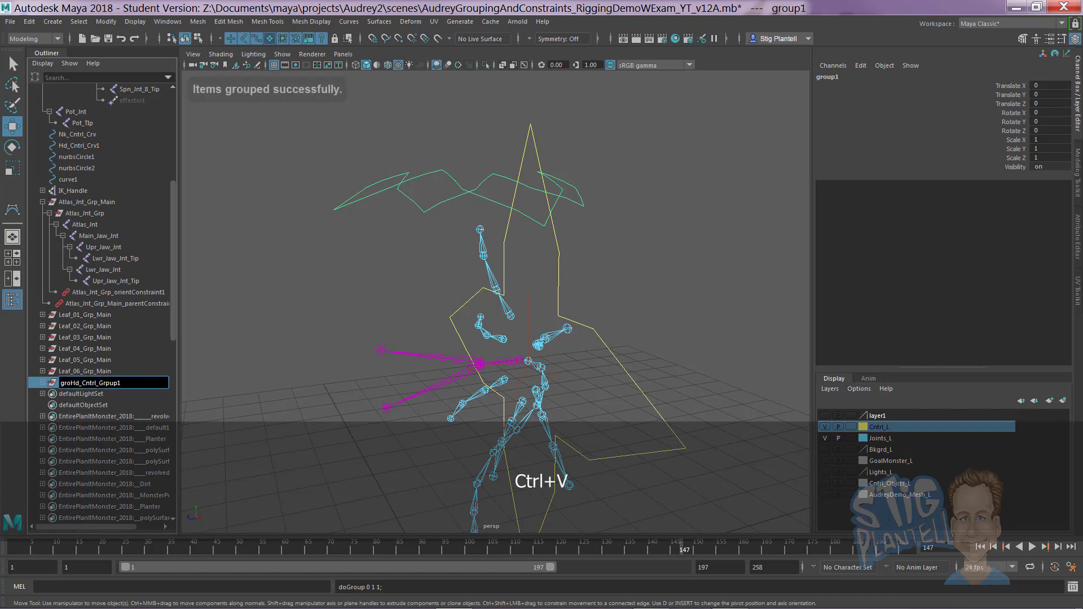
key(End)
key(BackSpace)
key(BackSpace)
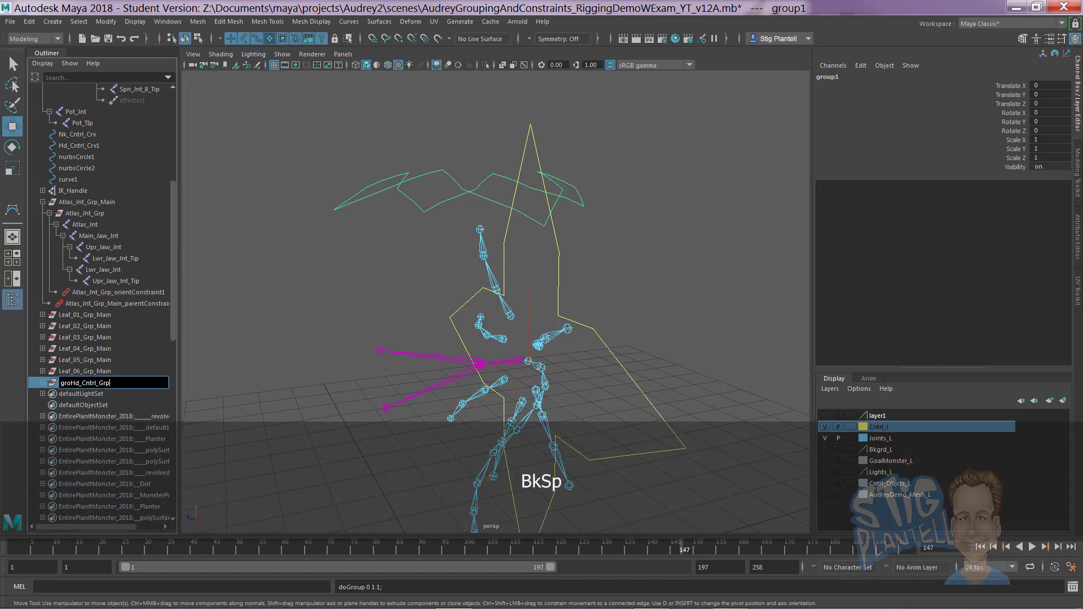
text(_Main)
key(Return)
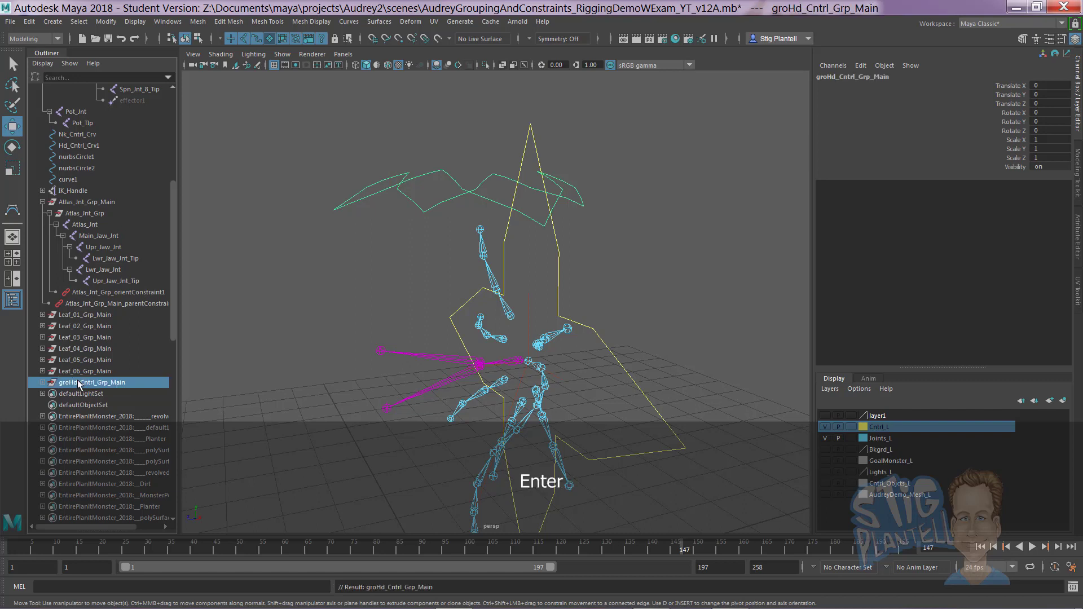
Step: Correct the parent group's name to Hd_Cntrl_Grp_Main and expand its full hierarchy
double_click(84, 383)
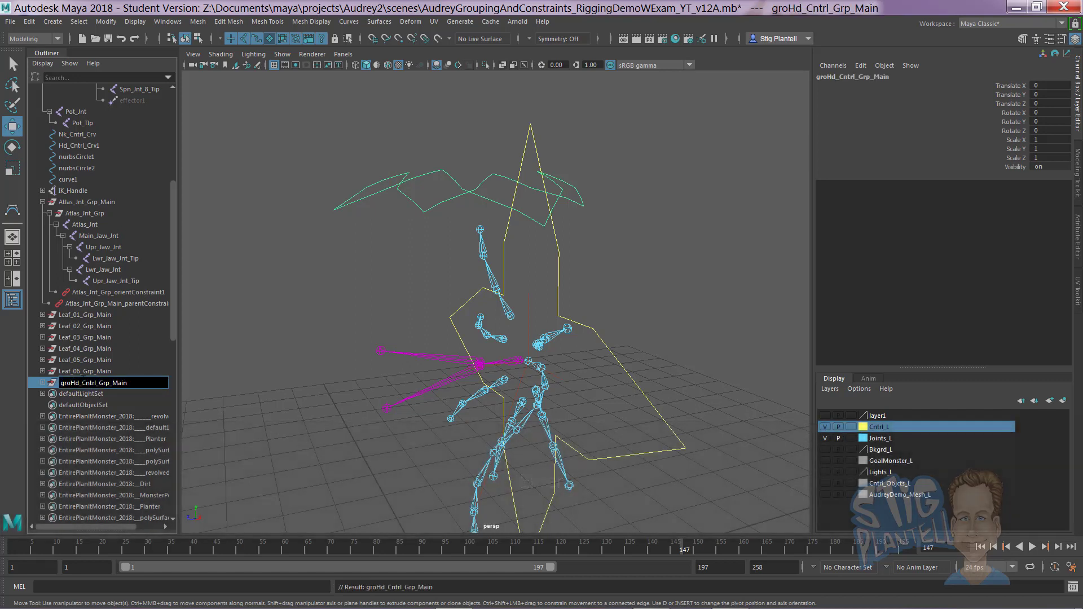
key(BackSpace)
key(BackSpace)
key(BackSpace)
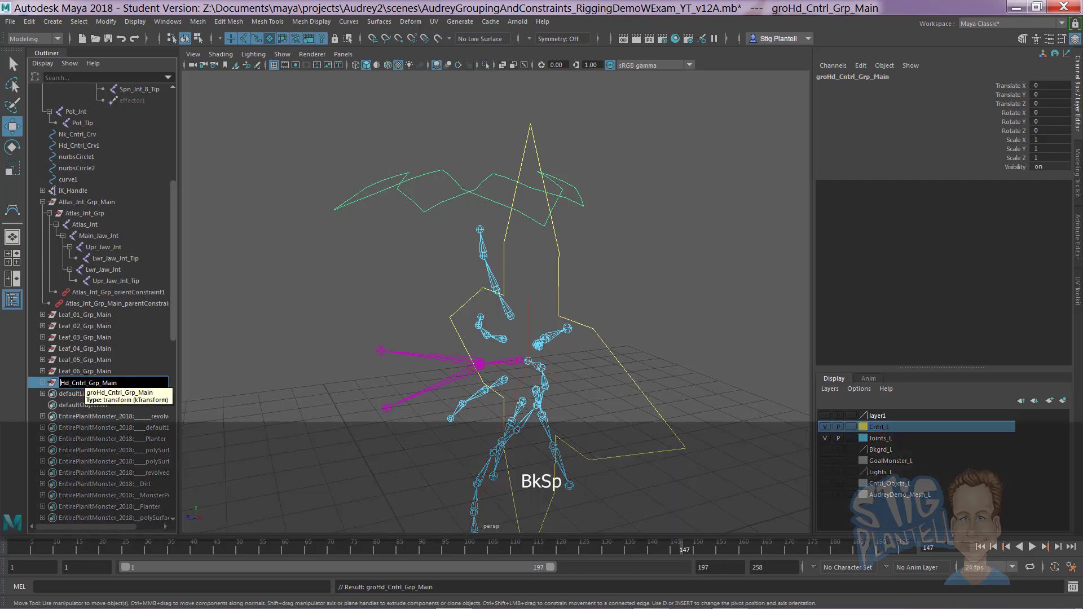
key(Return)
shift+click(43, 383)
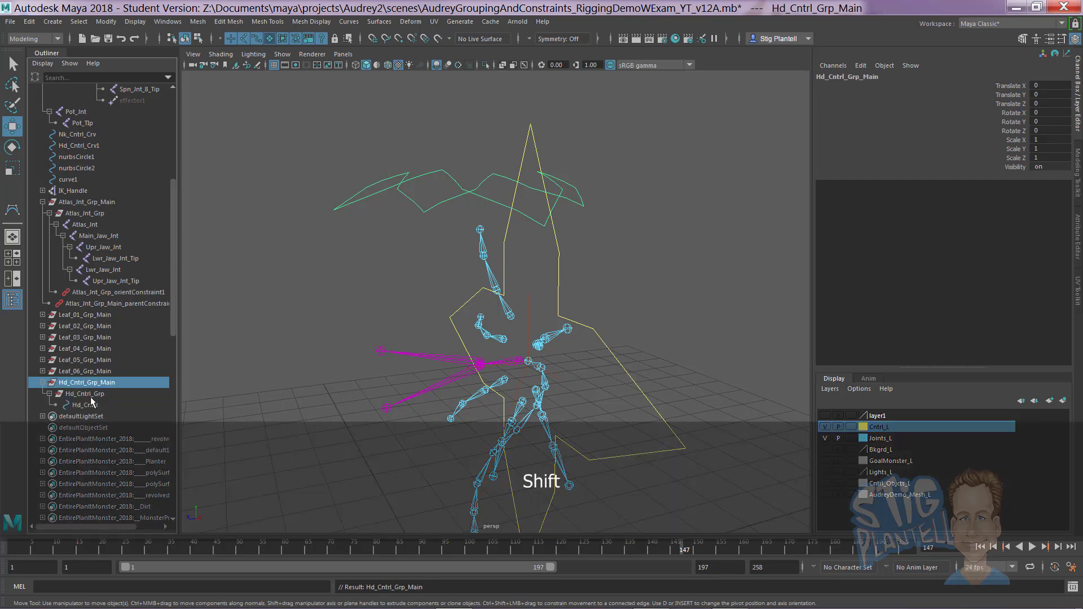
Step: Snap the pivots of Hd_Cntrl_Grp_Main and Hd_Cntrl_Grp to the atlas joint at the base of the jaw chain
alt+drag(389, 226, 416, 251)
key(d)
alt+drag(406, 305, 393, 333)
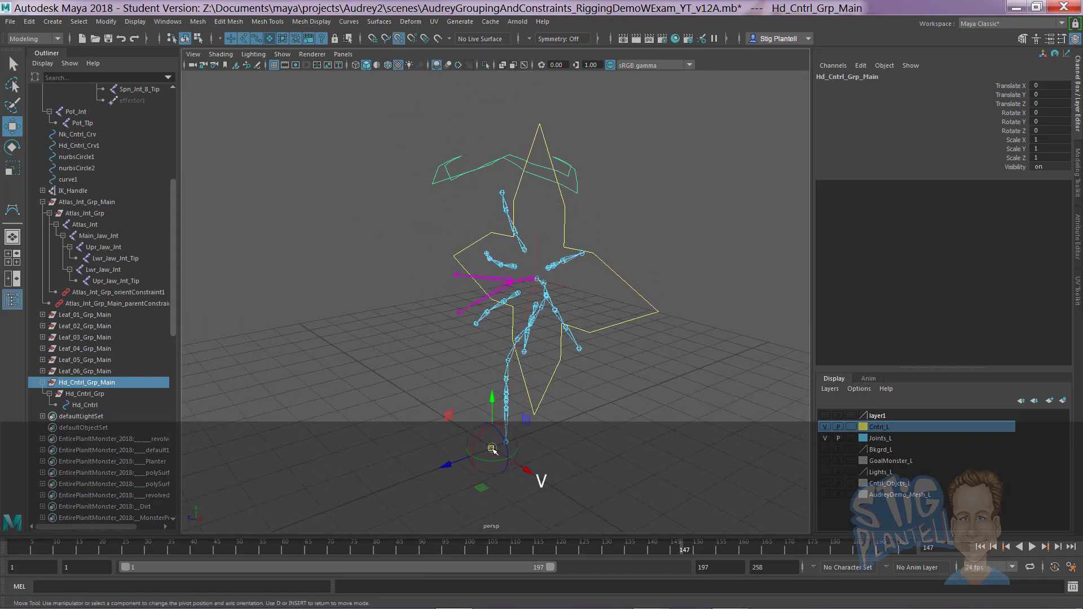
drag(492, 448, 532, 278)
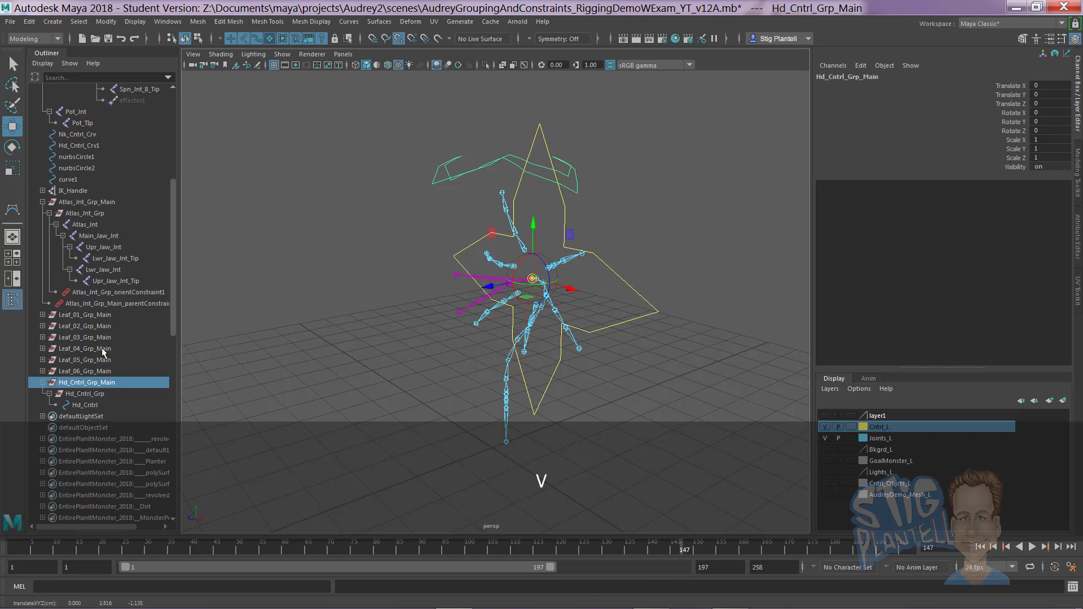
click(88, 394)
drag(534, 330, 529, 280)
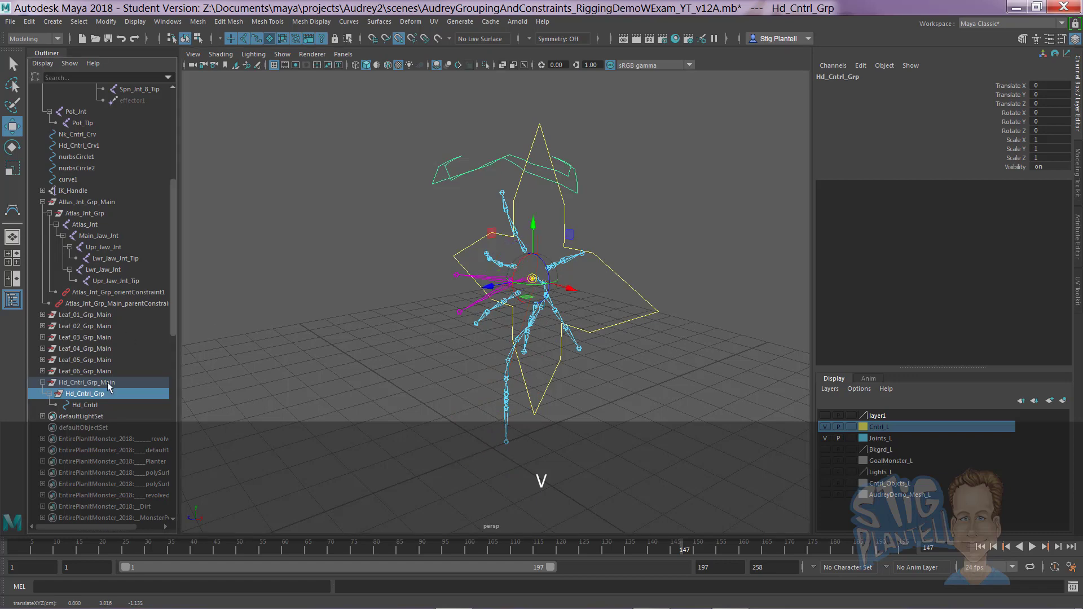
click(98, 404)
click(662, 210)
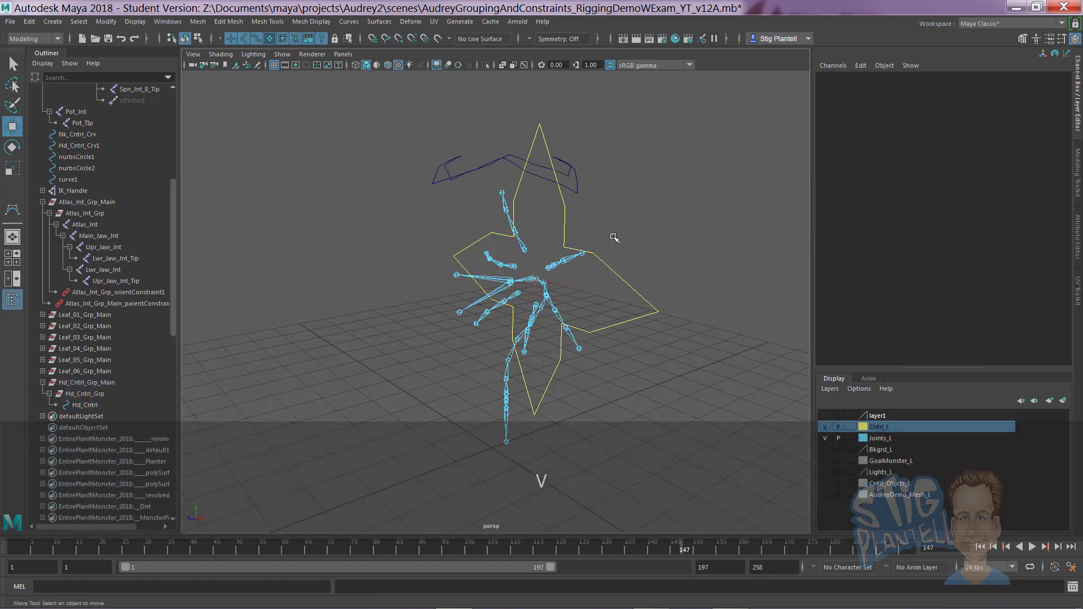
key(d)
Step: Examine which joints the neck control curve affects compared with the grouped head control
alt+drag(616, 237, 546, 244)
alt+middle_drag(546, 244, 521, 262)
alt+right_drag(520, 261, 672, 278)
alt+middle_drag(453, 142, 477, 158)
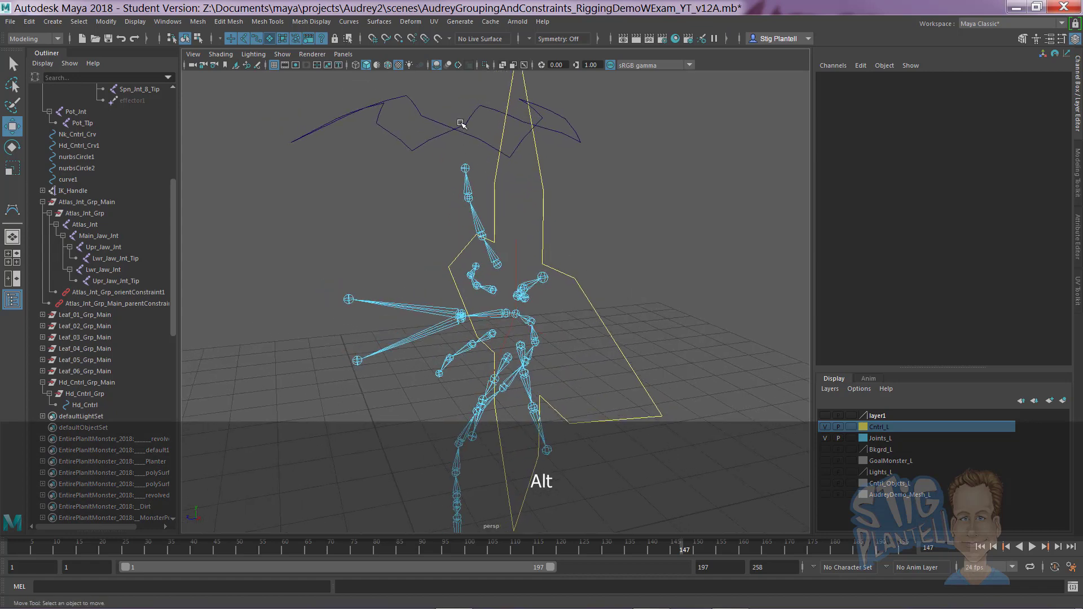
click(536, 189)
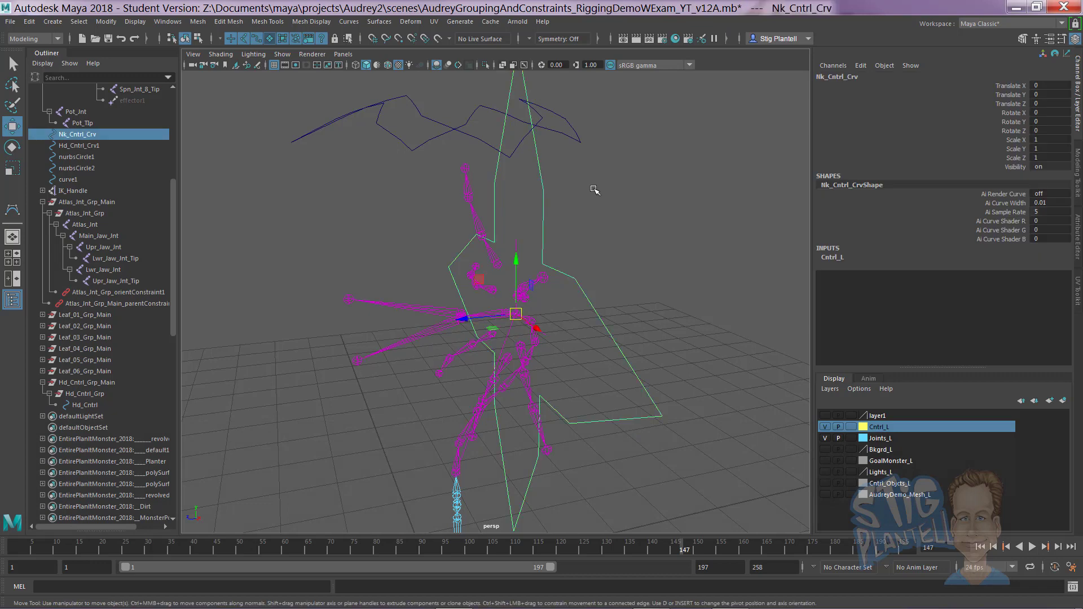
click(413, 96)
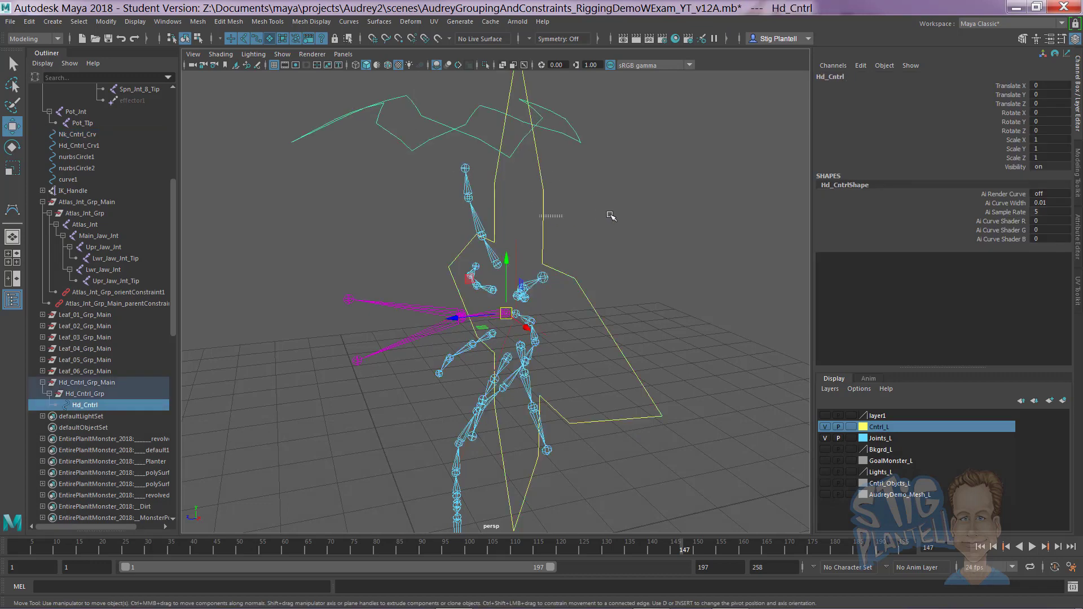
click(587, 298)
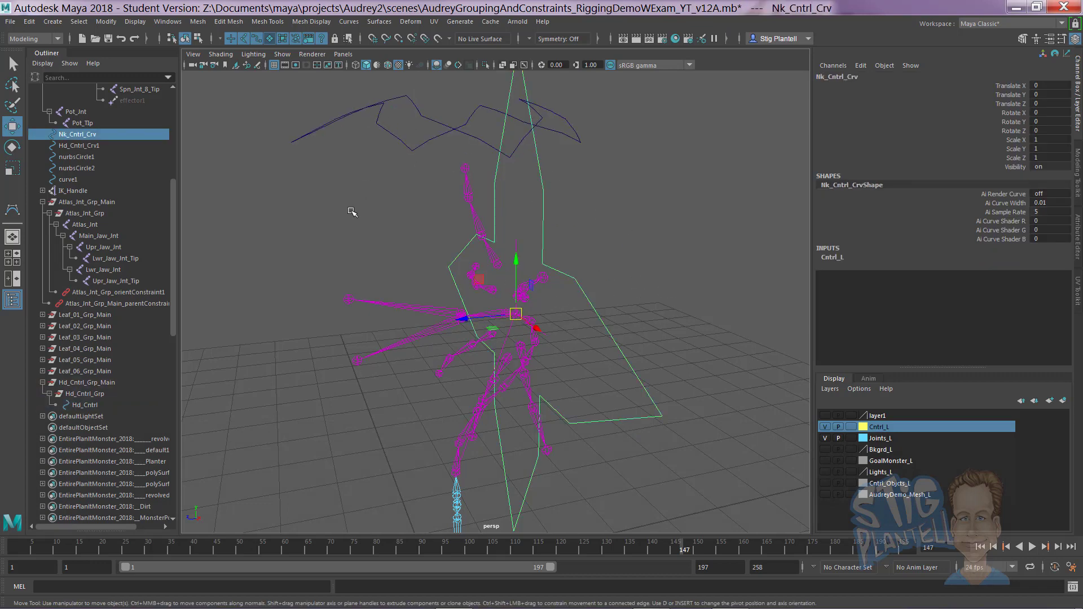
click(628, 312)
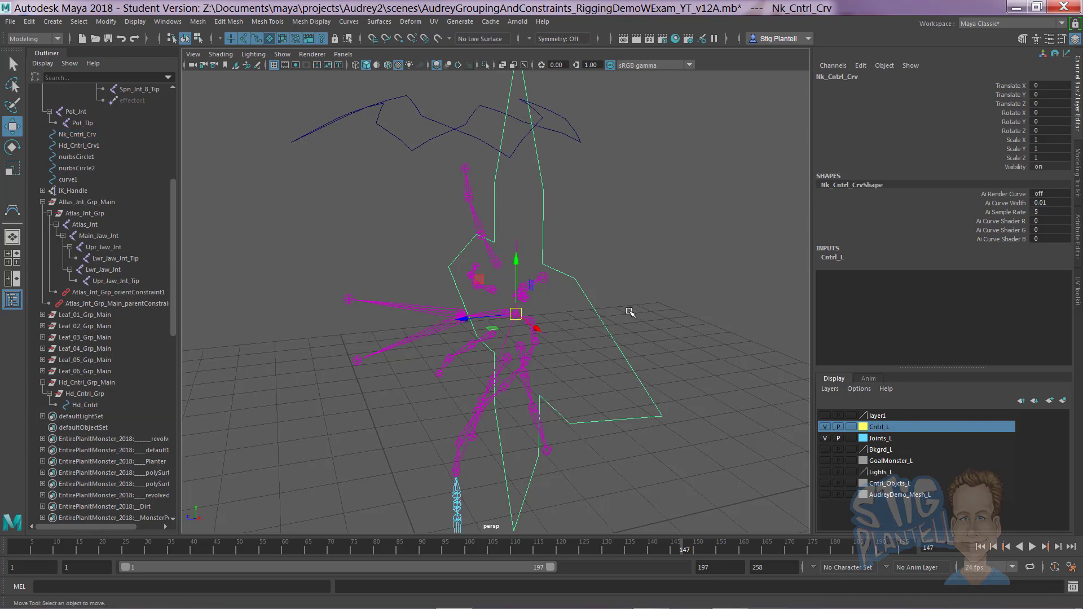
Step: Open the Parent Constraint options for translation only with maintained offset and try adding the constraint with just Hd_Cntrl_Grp_Main selected
drag(610, 283, 597, 341)
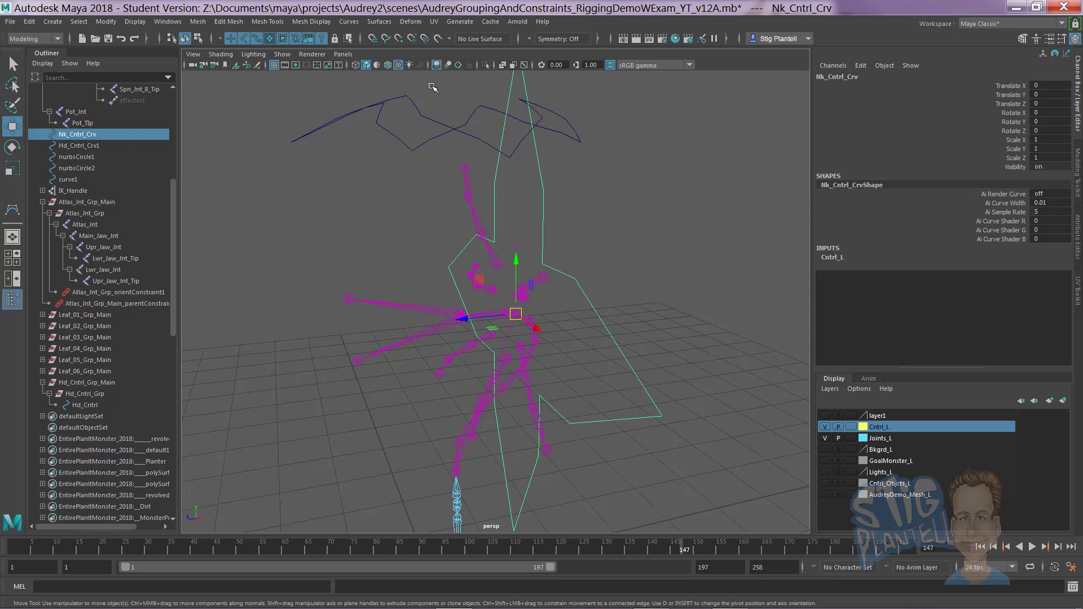
click(109, 387)
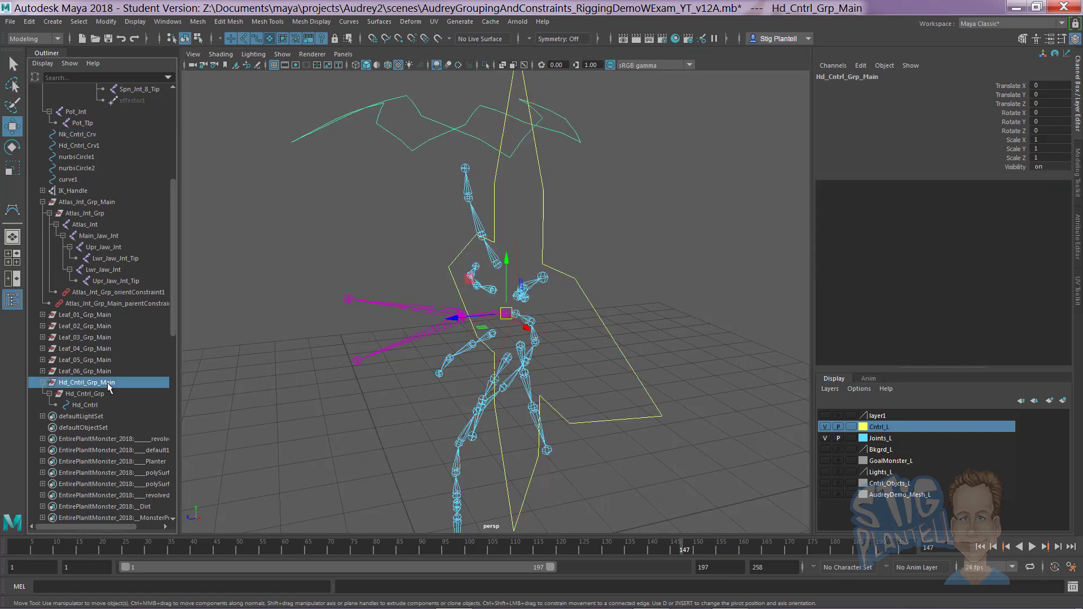
key(space)
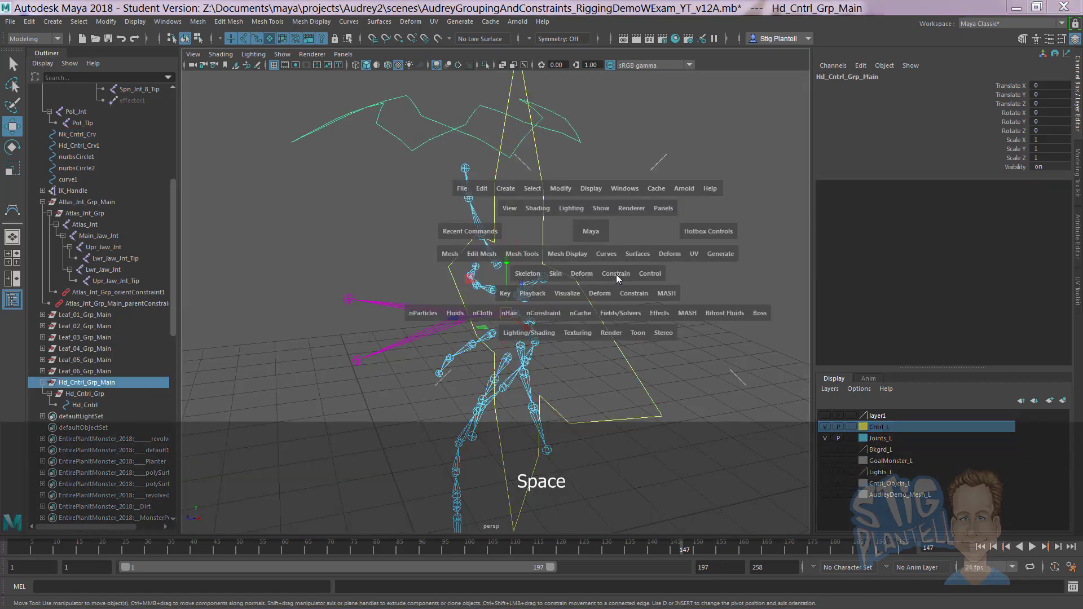
drag(616, 274, 726, 307)
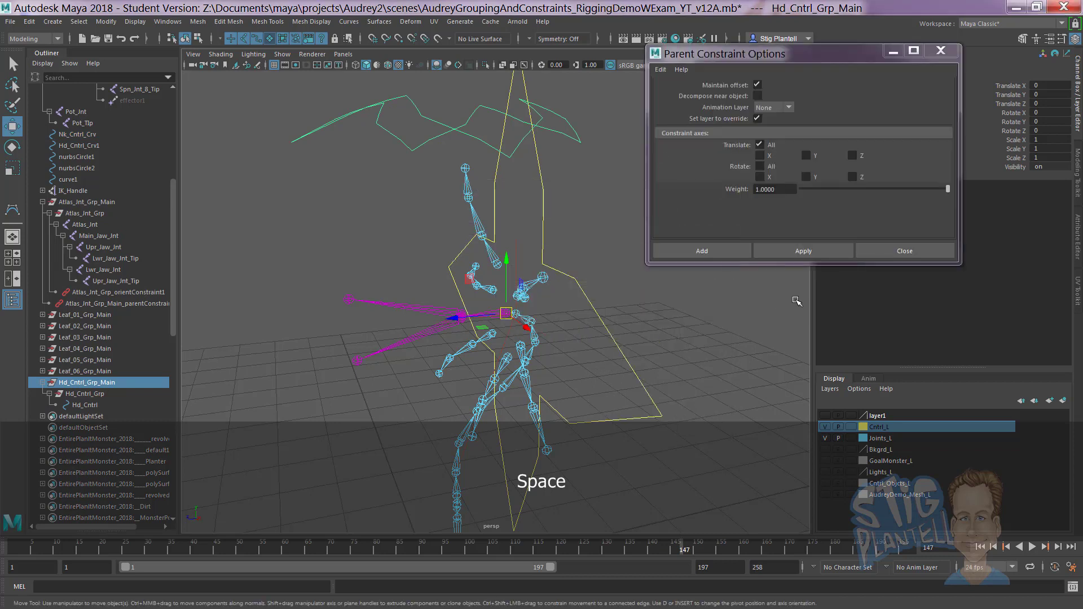
click(760, 166)
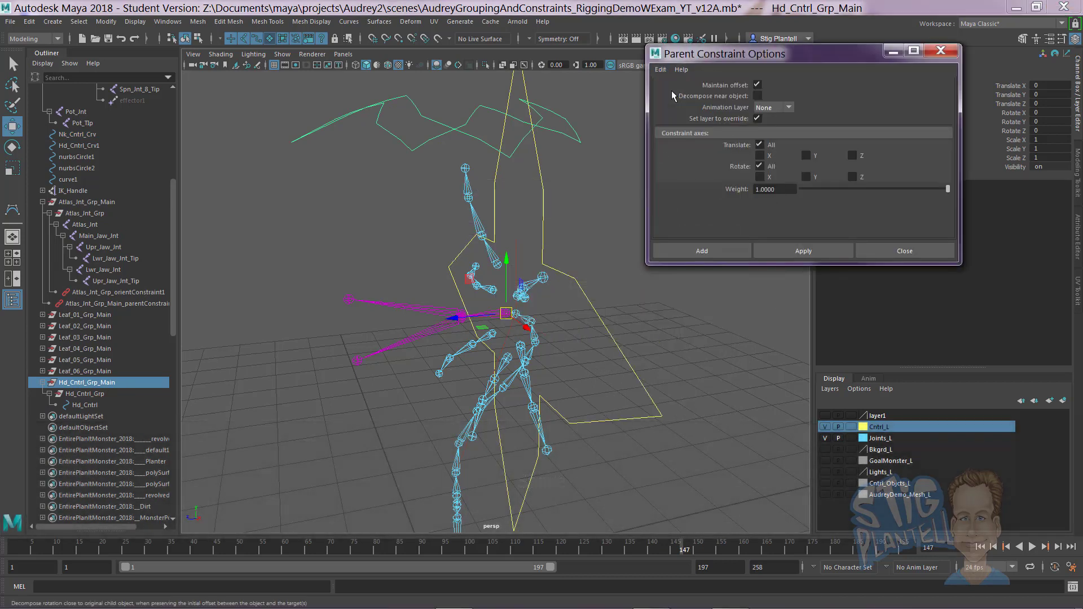
click(760, 166)
click(730, 252)
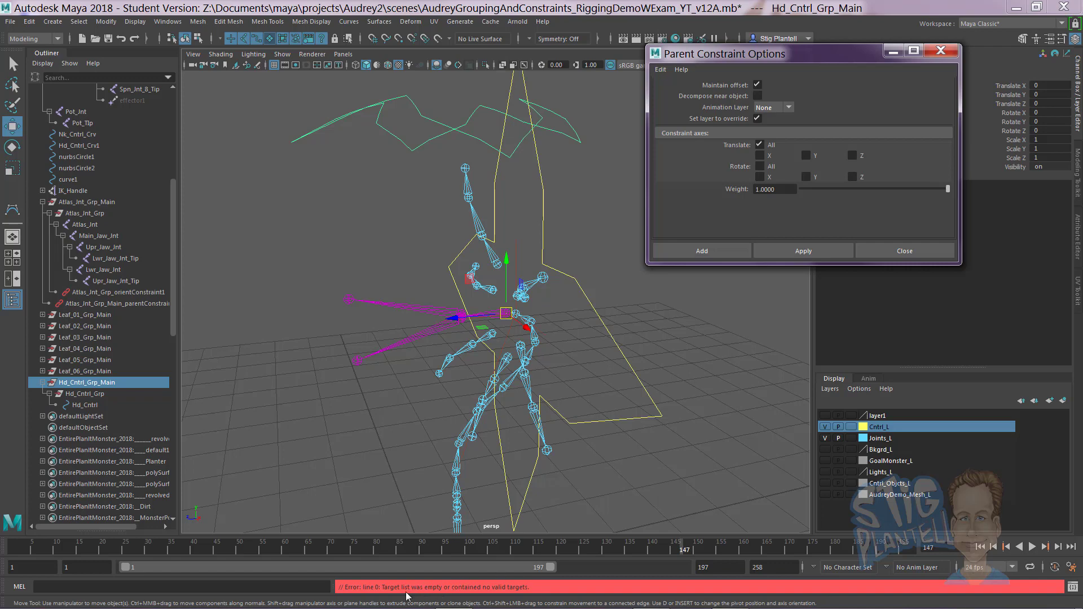
Step: Parent-constrain Hd_Cntrl_Grp to Nk_Cntrl_Crv on all translate axes, leaving rotation unconstrained and maintaining the offset
click(546, 190)
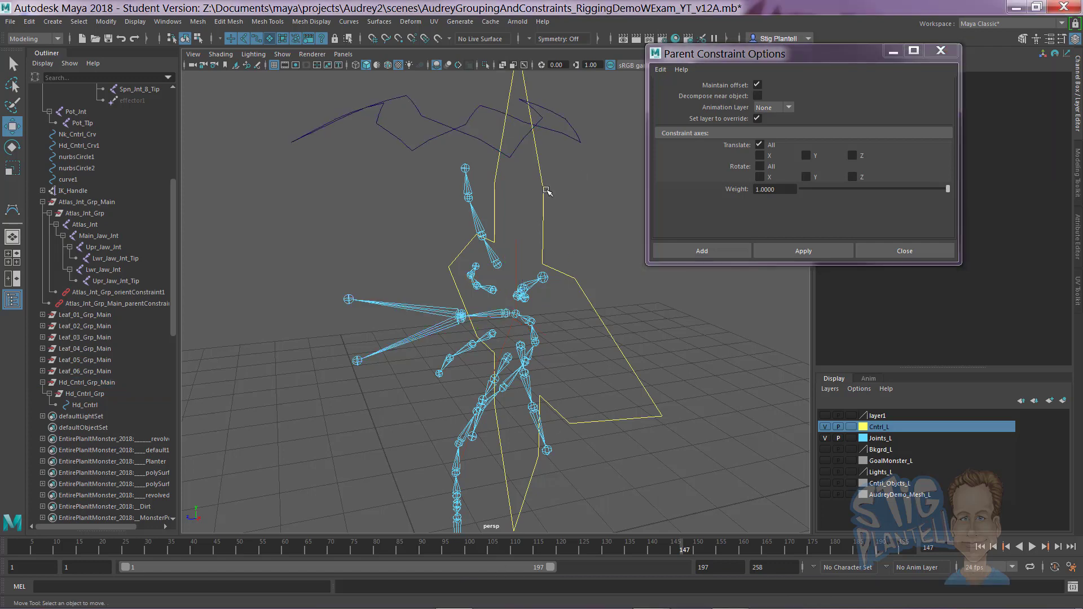
drag(533, 192, 577, 188)
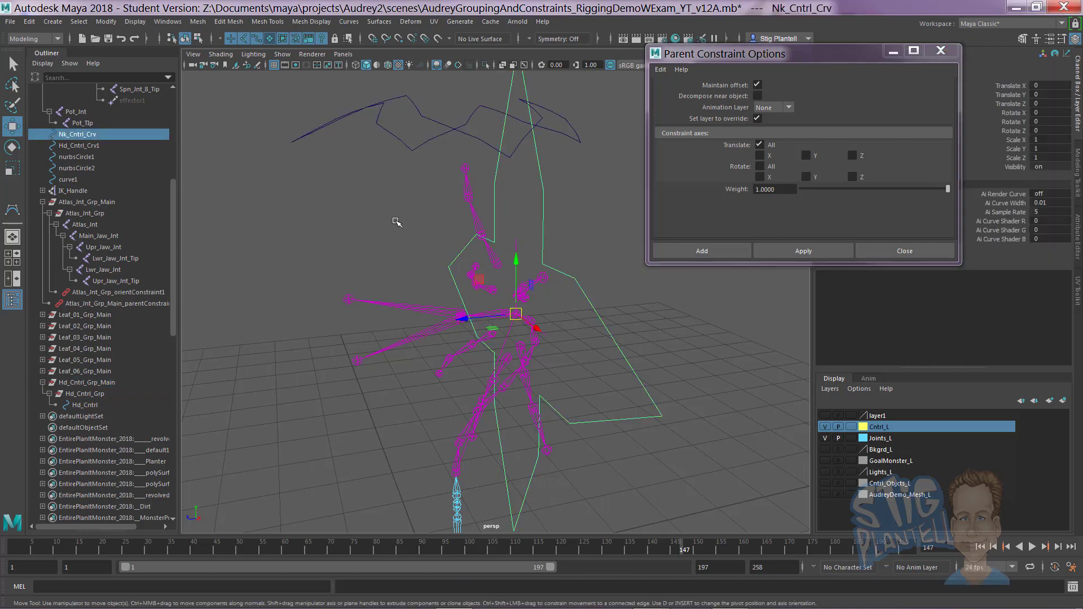
ctrl+click(107, 394)
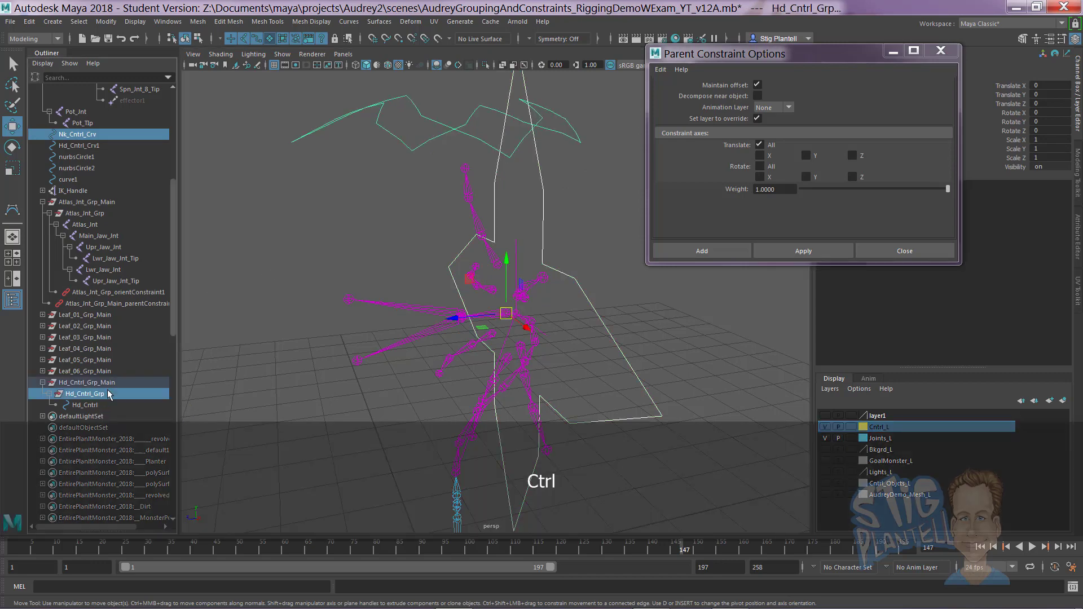
click(805, 251)
click(704, 300)
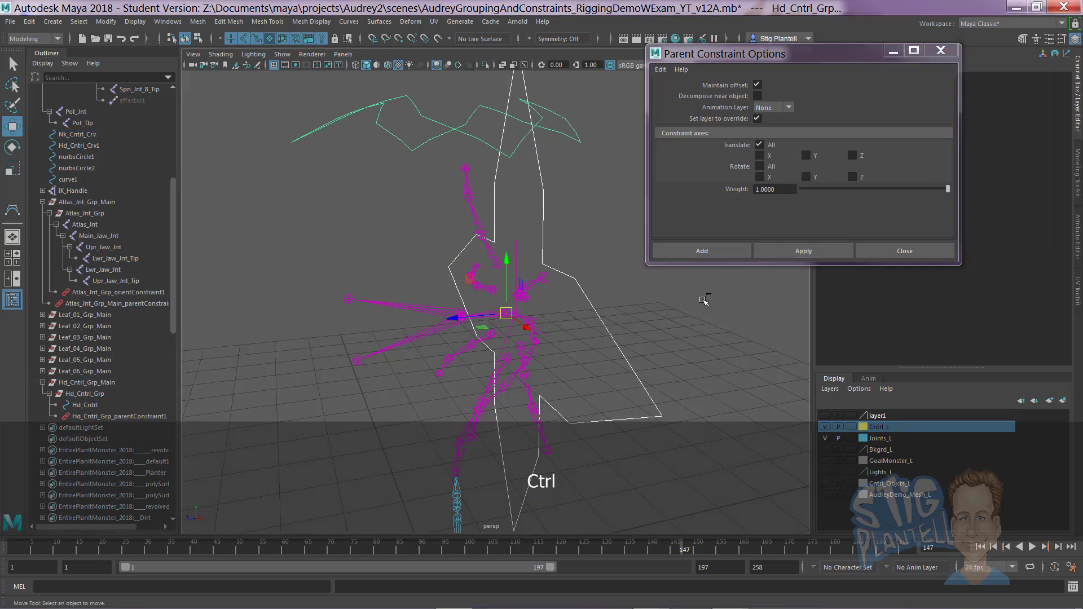
Step: Test the constraint by moving Nk_Cntrl_Crv forward about 4.9 units in Z, undoing the first trial move
alt+right_drag(575, 288, 489, 278)
click(540, 307)
alt+drag(540, 306, 568, 288)
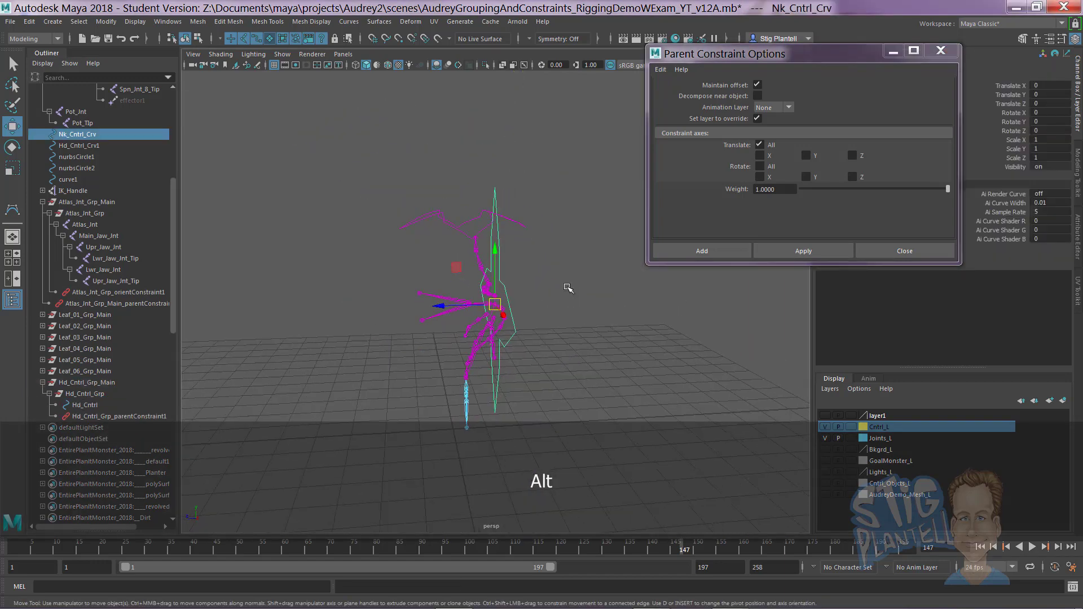
drag(494, 304, 348, 309)
key(ctrl+z)
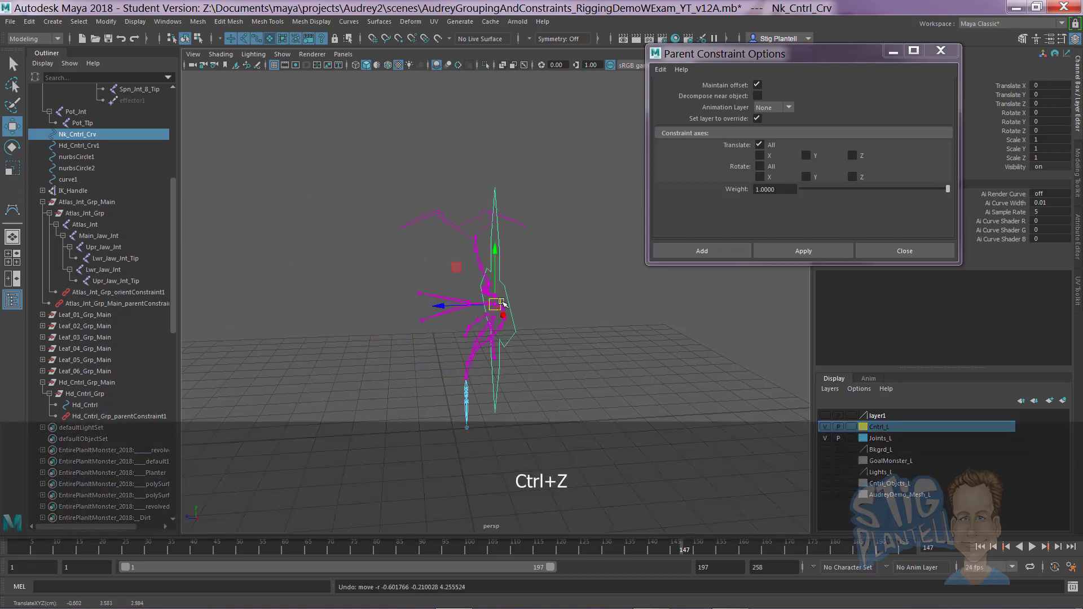
drag(500, 304, 329, 312)
Step: Test rotating Hd_Cntrl independently at the moved neck position and undo the rotation
click(275, 220)
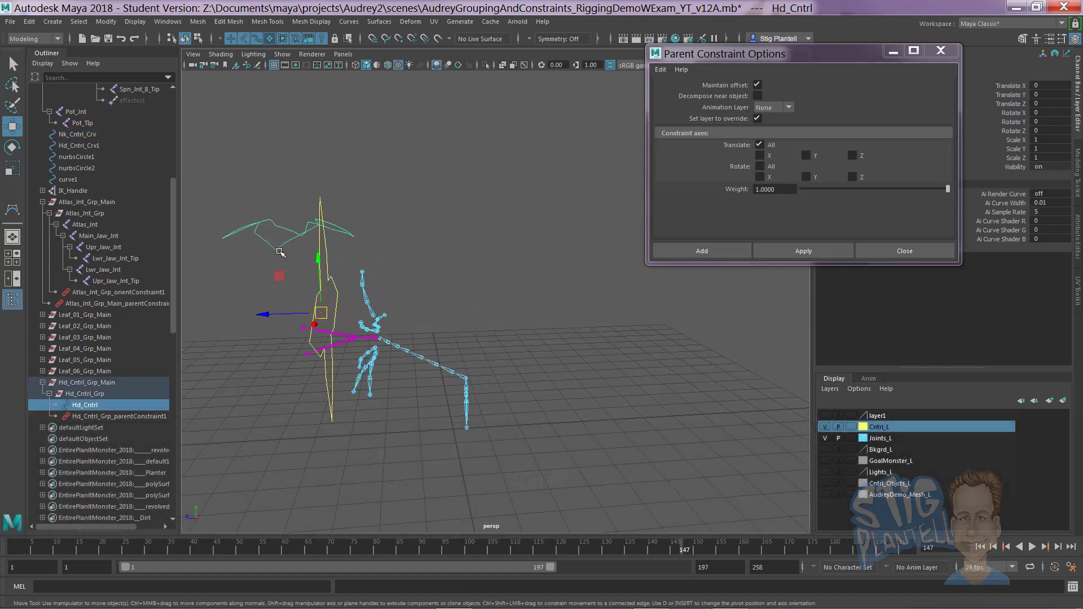
key(e)
mouse_move(350, 267)
mouse_down()
mouse_move(348, 283)
mouse_move(337, 279)
mouse_up()
key(ctrl+z)
Step: Reset Translate X, Y and Z of Nk_Cntrl_Crv to 0 and close the Parent Constraint options
alt+drag(404, 254, 391, 184)
click(391, 184)
drag(1049, 86, 1060, 106)
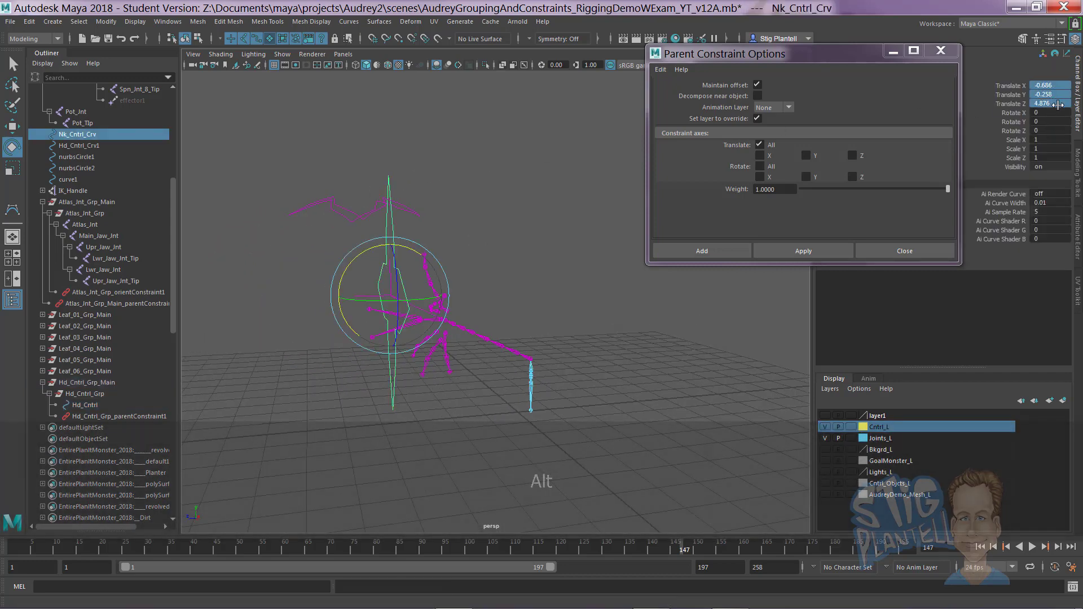
text(0)
key(Return)
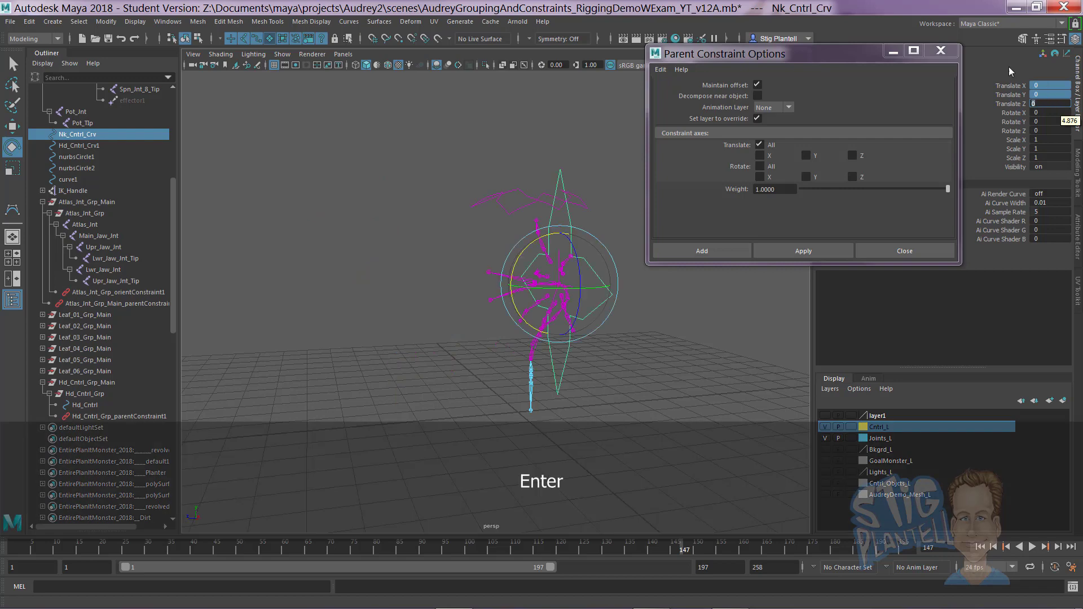
click(941, 51)
Step: Select the Hd_Cntrl curve and display its Hd_CntrlShape attributes for editing
click(666, 183)
mouse_move(621, 218)
alt+mouse_down()
mouse_move(530, 237)
mouse_move(643, 262)
mouse_move(622, 230)
mouse_move(661, 241)
mouse_move(634, 235)
alt+mouse_up()
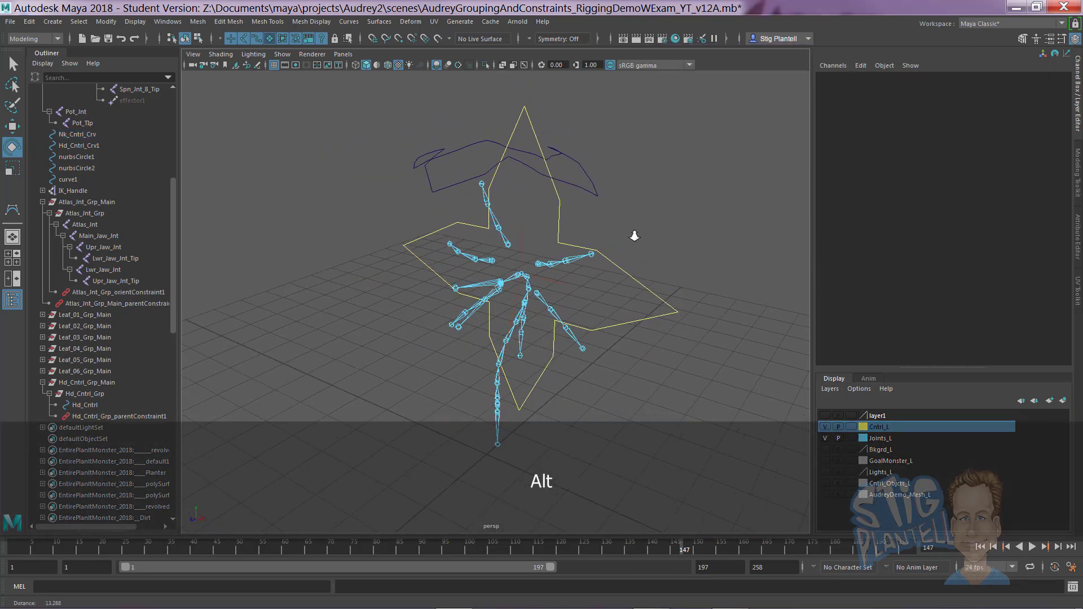
click(598, 192)
key(ctrl+a)
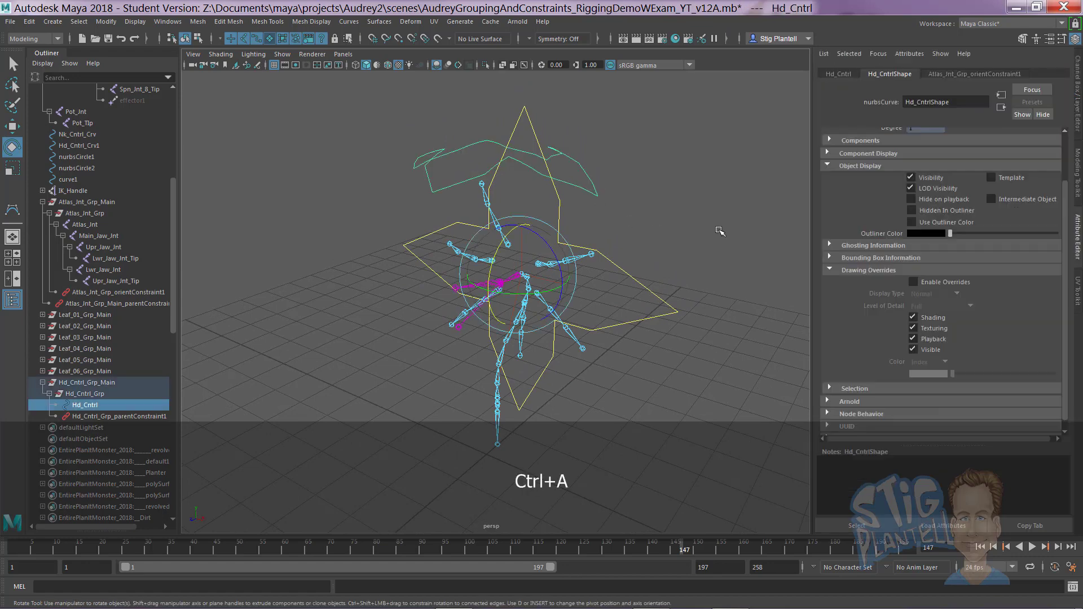
key(ctrl+a)
key(ctrl+a)
key(ctrl+a)
key(ctrl+a)
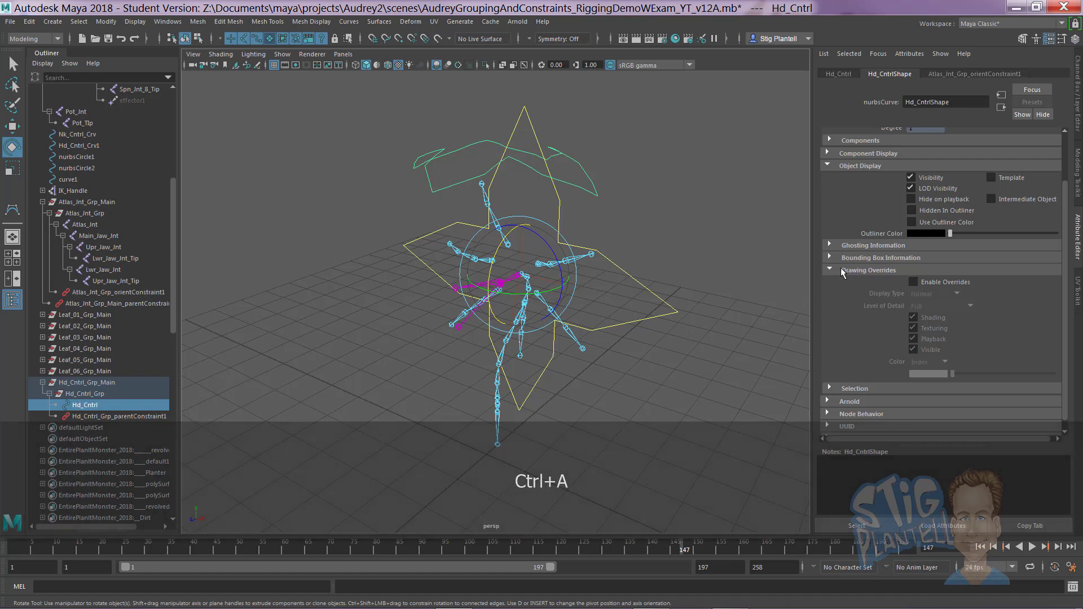
Step: Enable drawing overrides on Hd_CntrlShape and set its index color to red
click(829, 270)
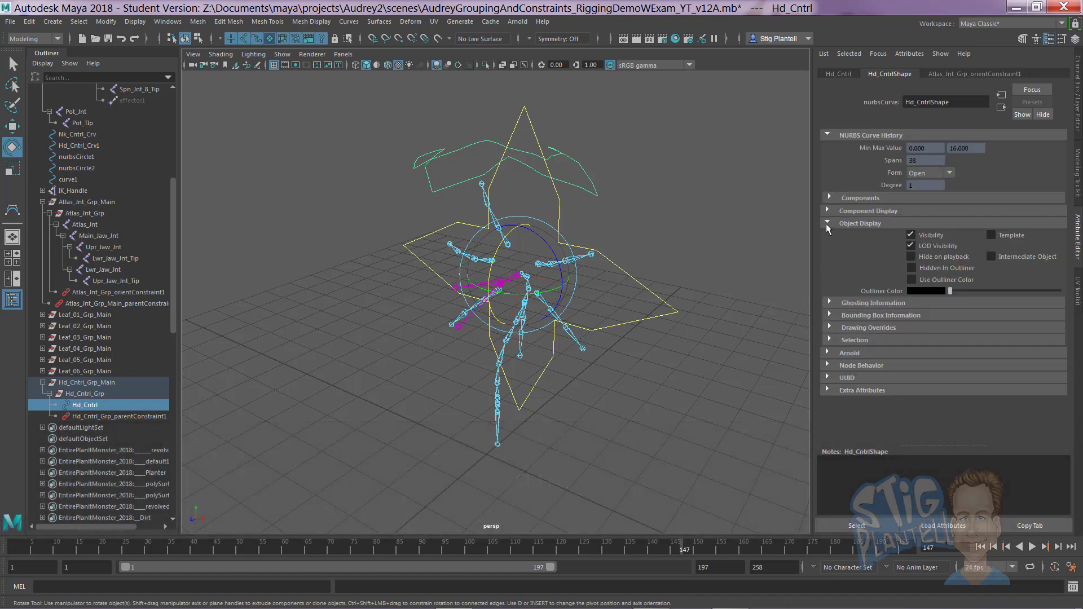
click(828, 225)
click(824, 225)
click(828, 327)
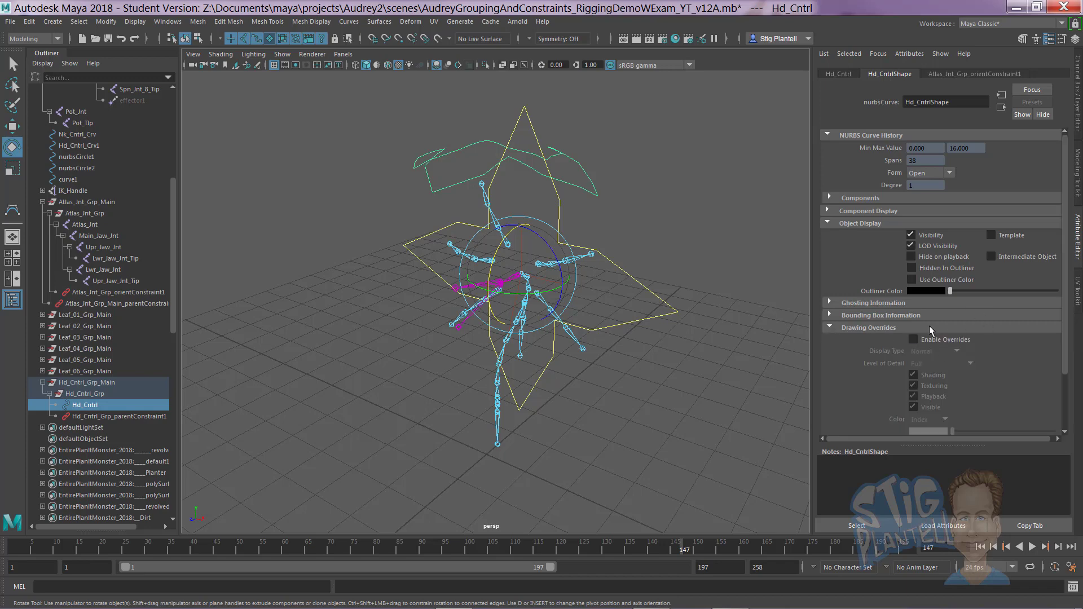
click(914, 339)
scroll(1066, 322, down, 3)
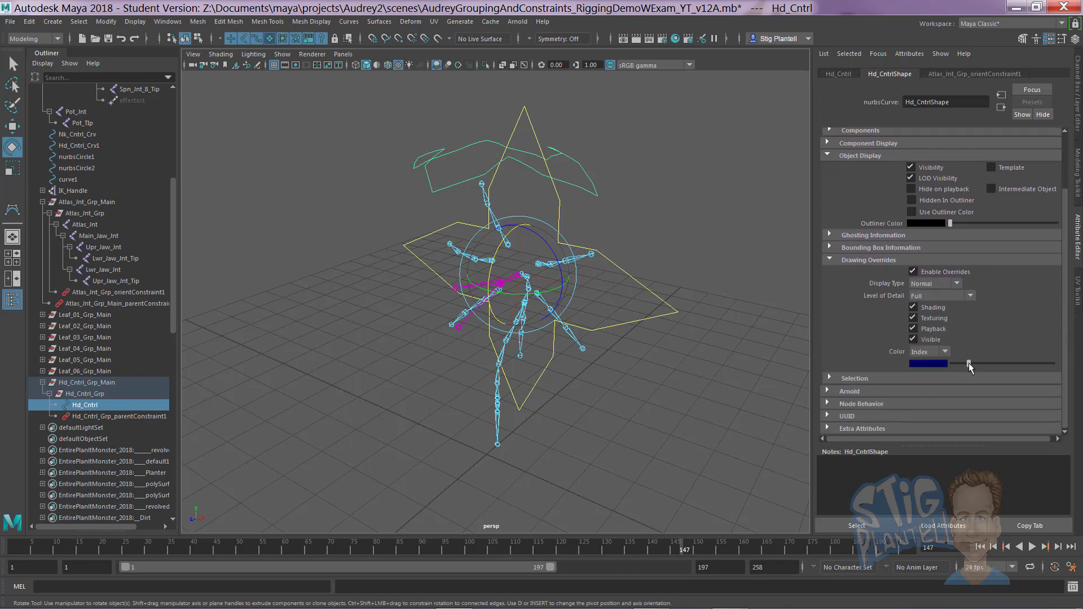
drag(969, 365, 995, 368)
click(751, 252)
alt+drag(750, 253, 627, 242)
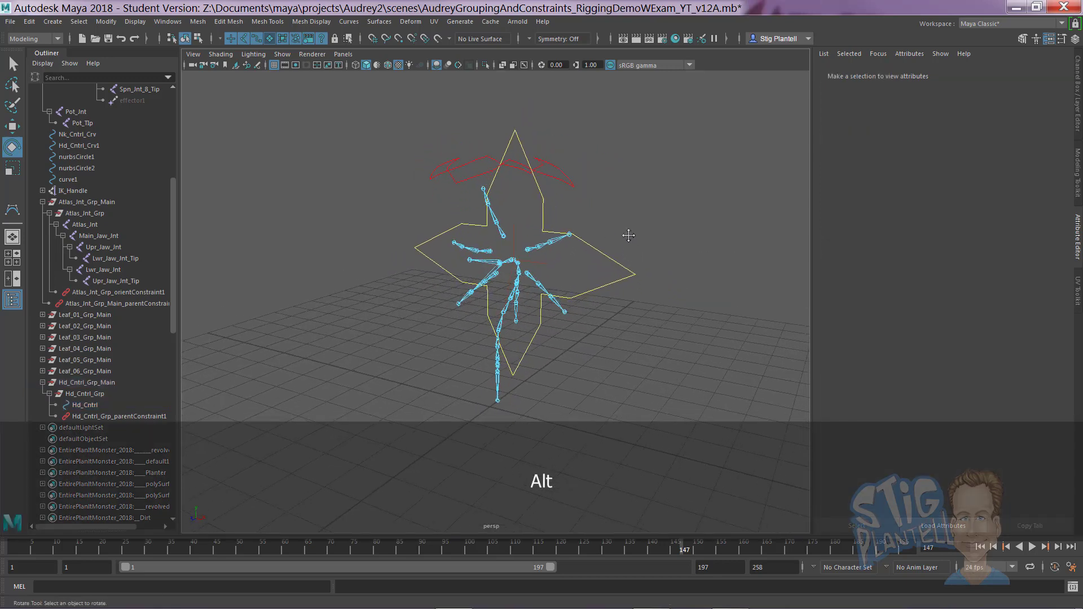
Step: Save the scene under its current file name, accepting the student version notice
key(ctrl+s)
click(522, 317)
key(e)
alt+drag(563, 292, 589, 248)
Step: Save the scene as AudreyGroupingAndConstraints_RiggingDemoWExam_YT_v12B.mb, accepting the student version notice
click(10, 21)
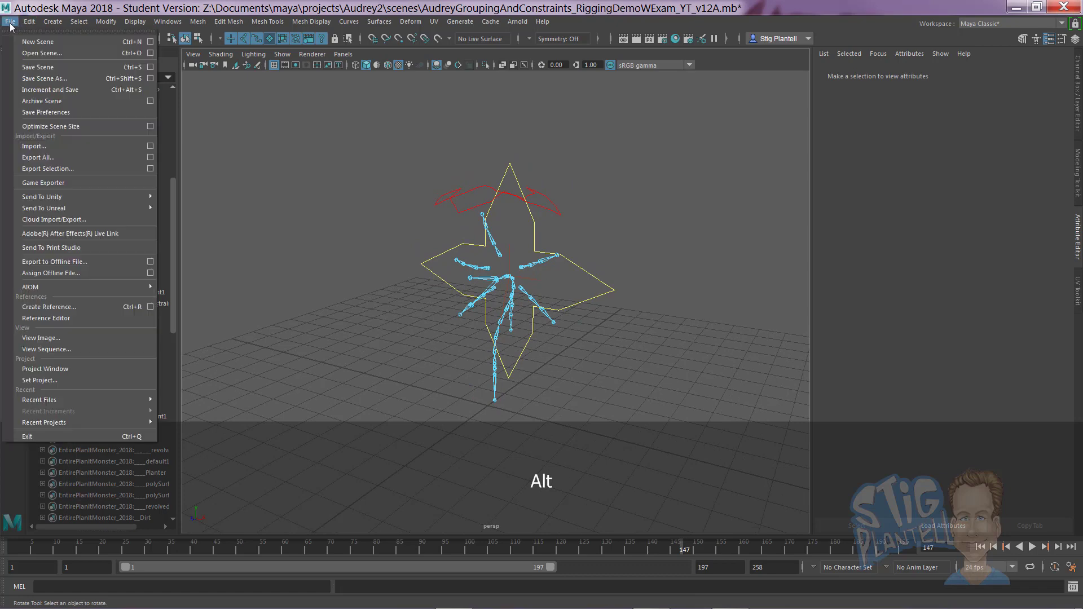
click(39, 78)
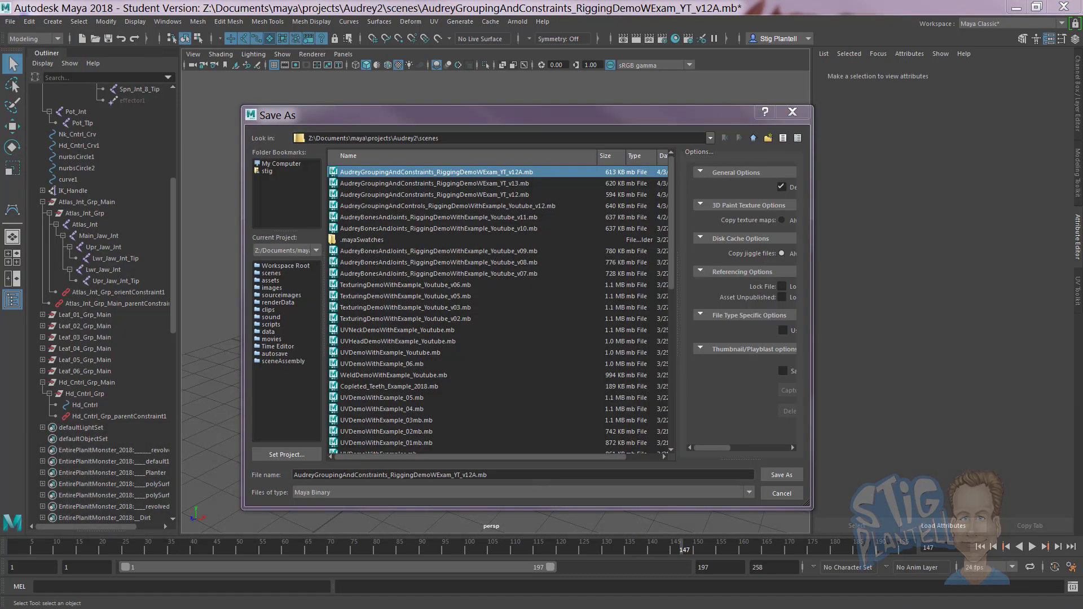
double_click(475, 474)
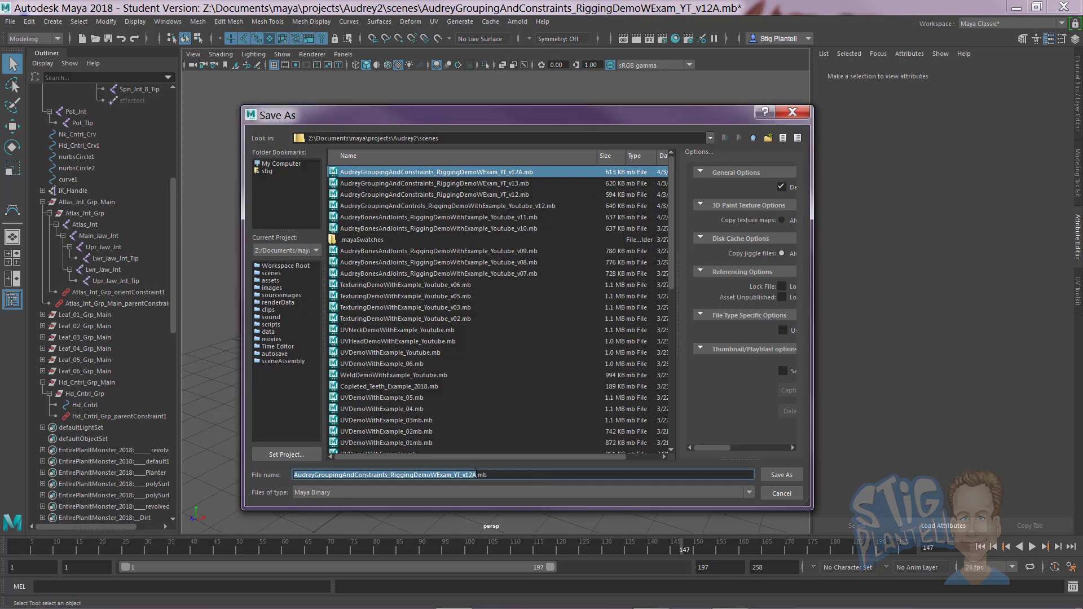
click(476, 474)
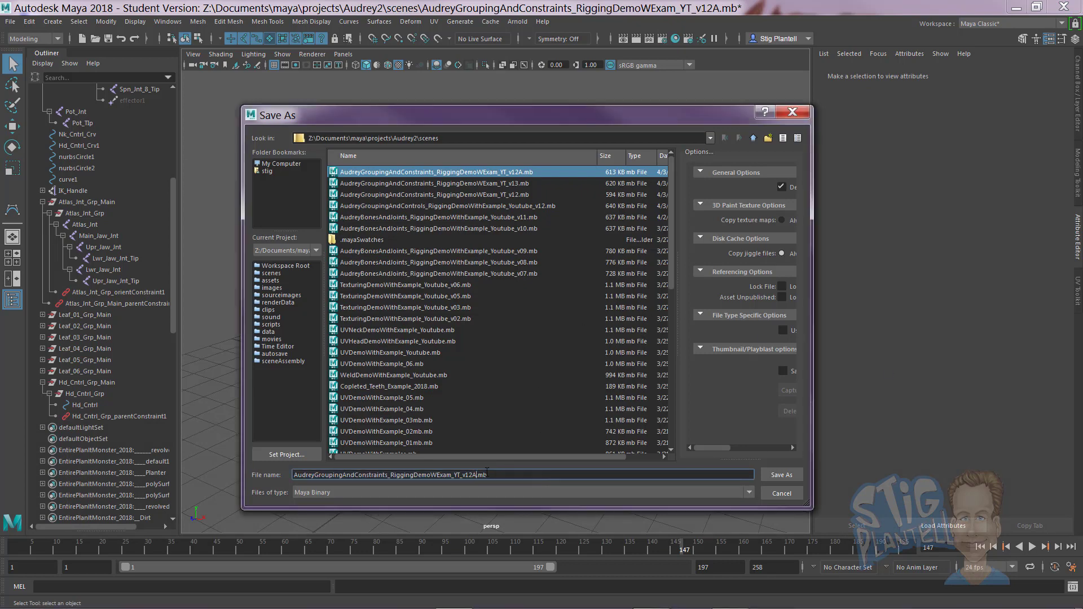
key(BackSpace)
text(B)
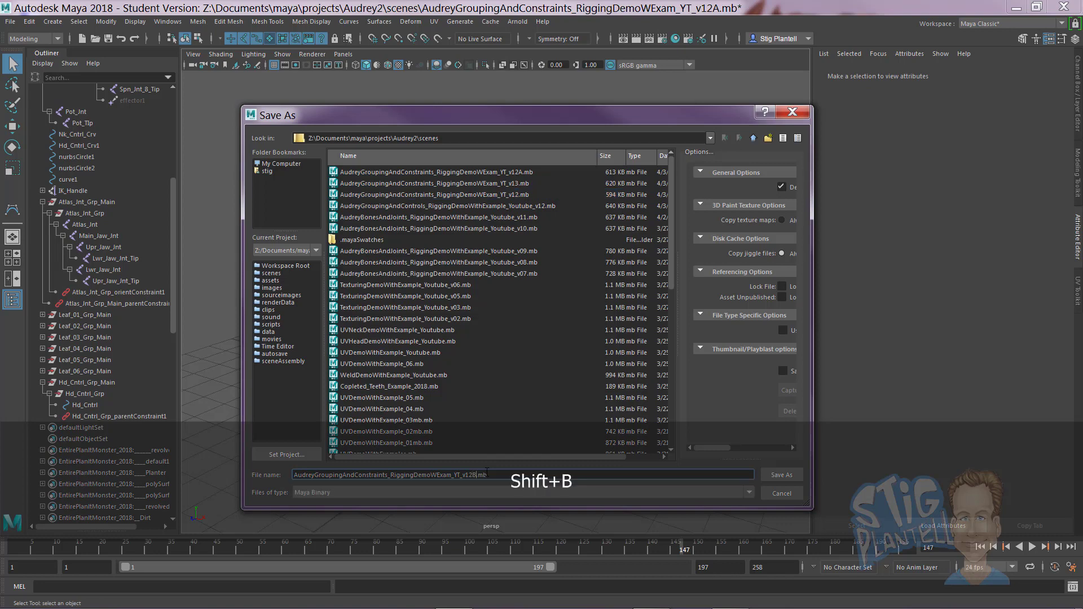
key(Return)
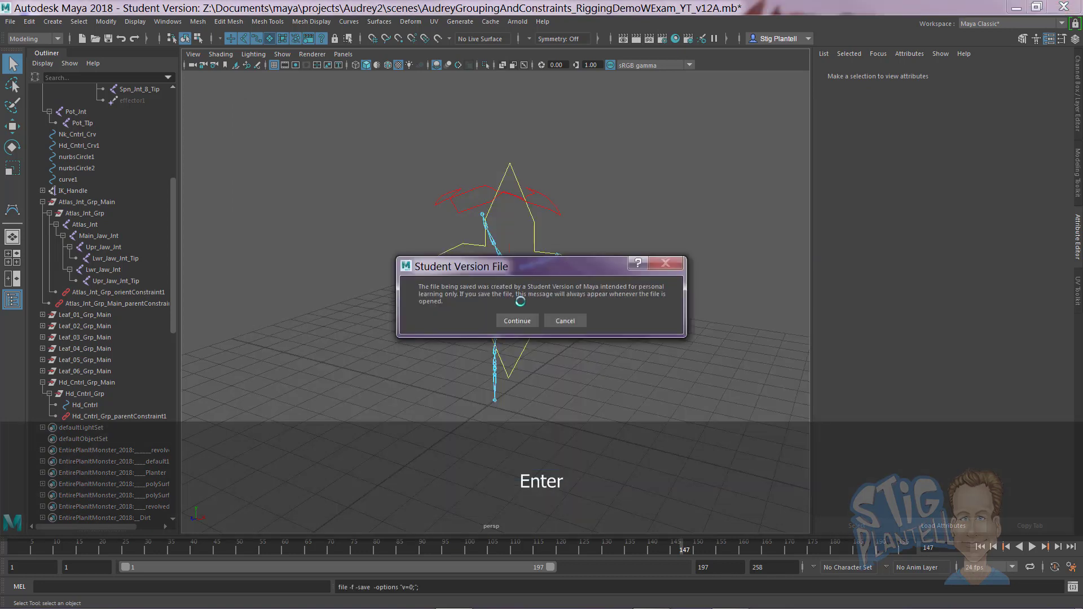
key(Return)
Step: Bring back the Channel Box and examine the spine joints and control curves up close
key(e)
alt+drag(592, 251, 622, 248)
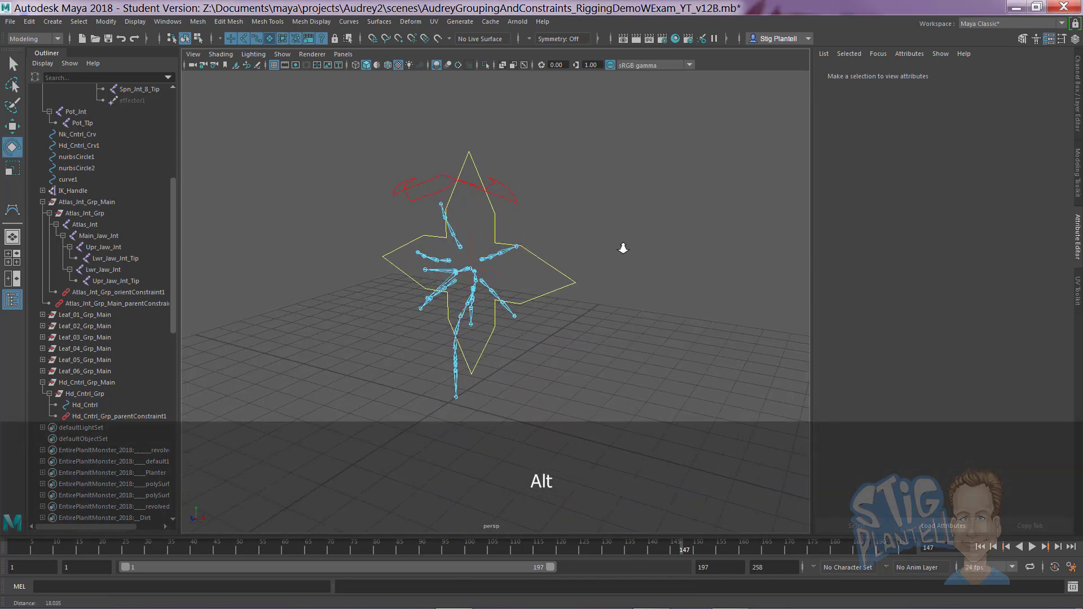
alt+right_drag(623, 248, 646, 247)
alt+middle_drag(576, 225, 598, 246)
alt+right_drag(626, 254, 560, 237)
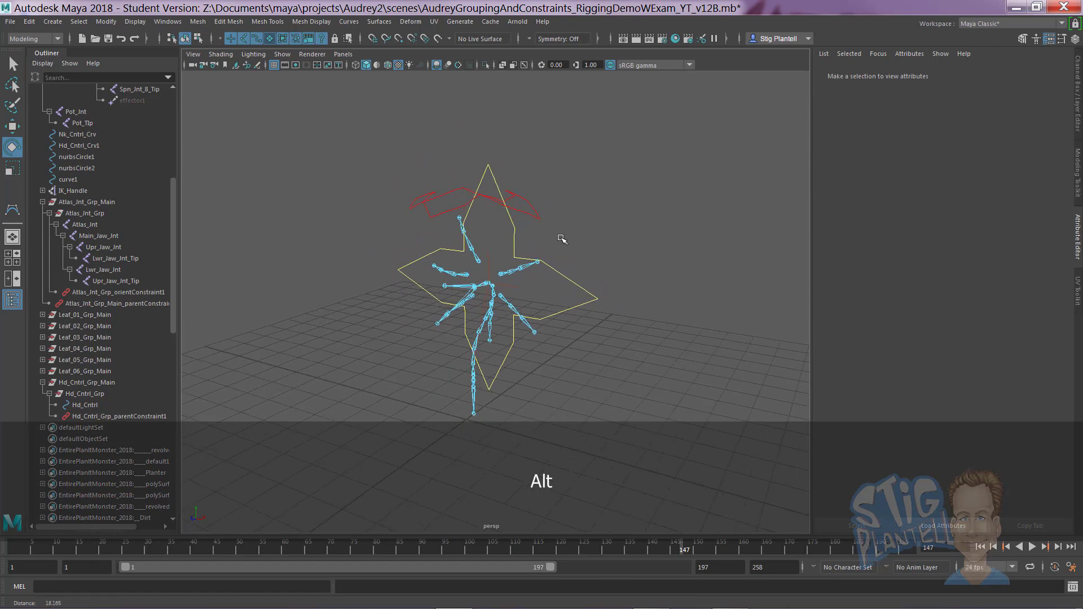
click(1078, 96)
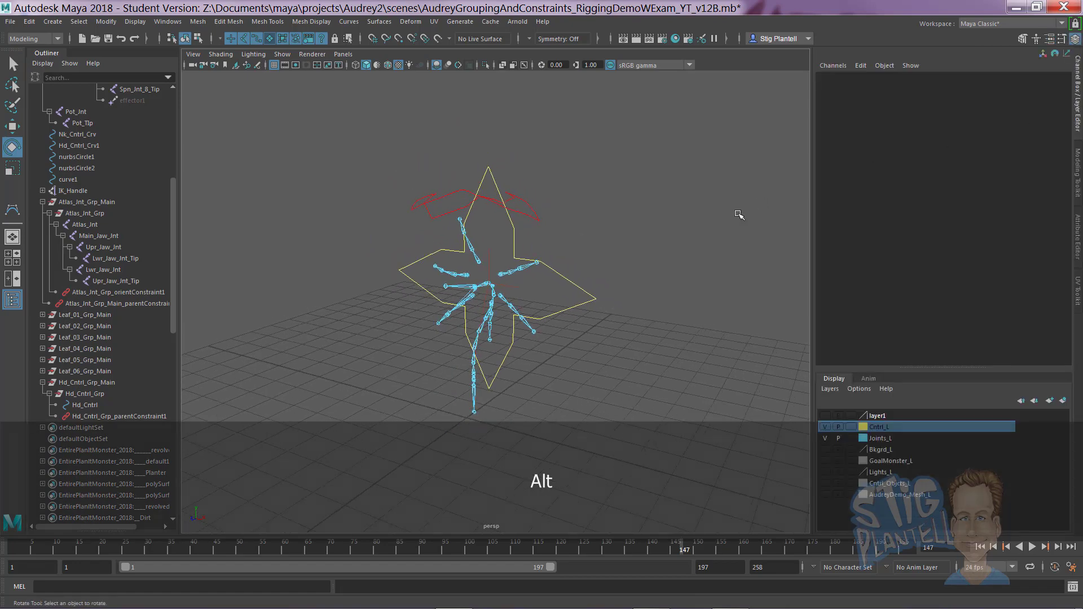
alt+drag(533, 289, 509, 306)
alt+middle_drag(509, 306, 513, 266)
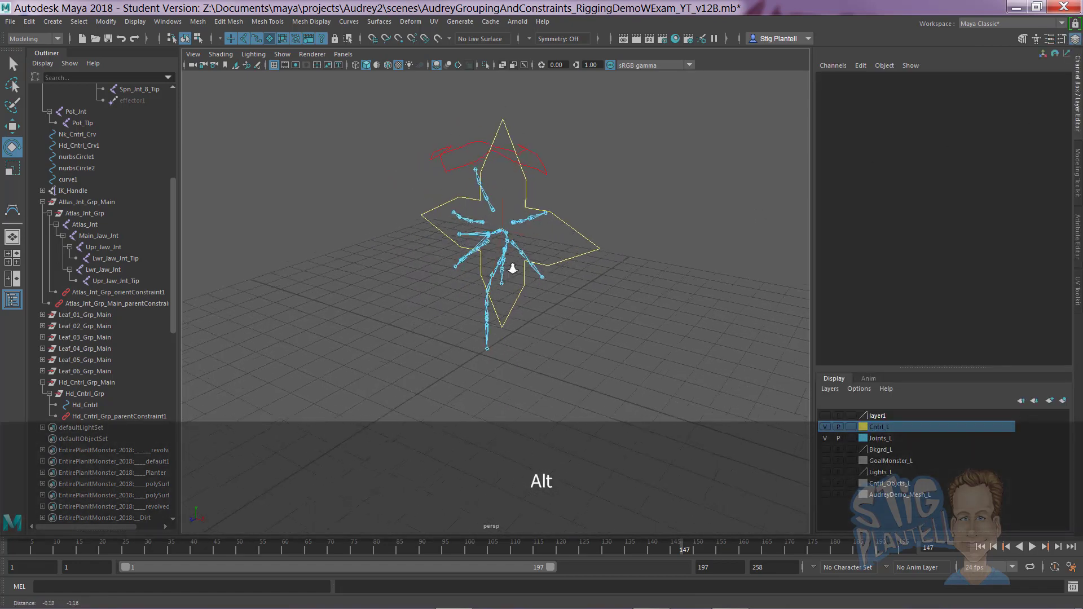
alt+right_drag(512, 265, 556, 261)
alt+drag(556, 262, 459, 286)
alt+right_drag(459, 285, 624, 307)
alt+drag(624, 307, 634, 203)
Step: Select Nk_Cntrl_Crv and Spn_Jnt_01 in turn and examine from several angles how they relate to the spine chain
click(441, 318)
key(ctrl+z)
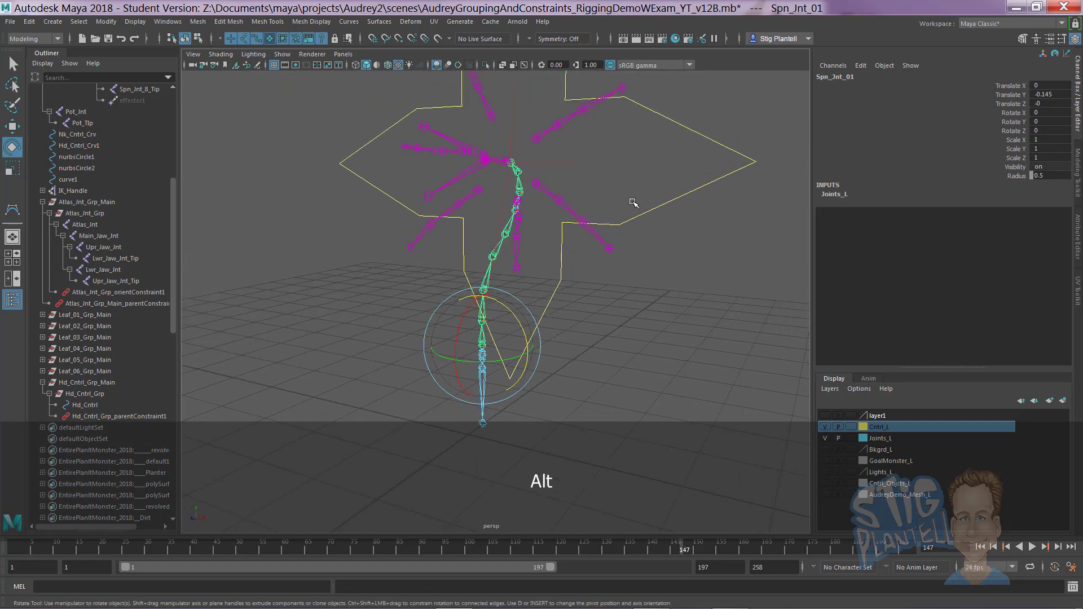
click(651, 213)
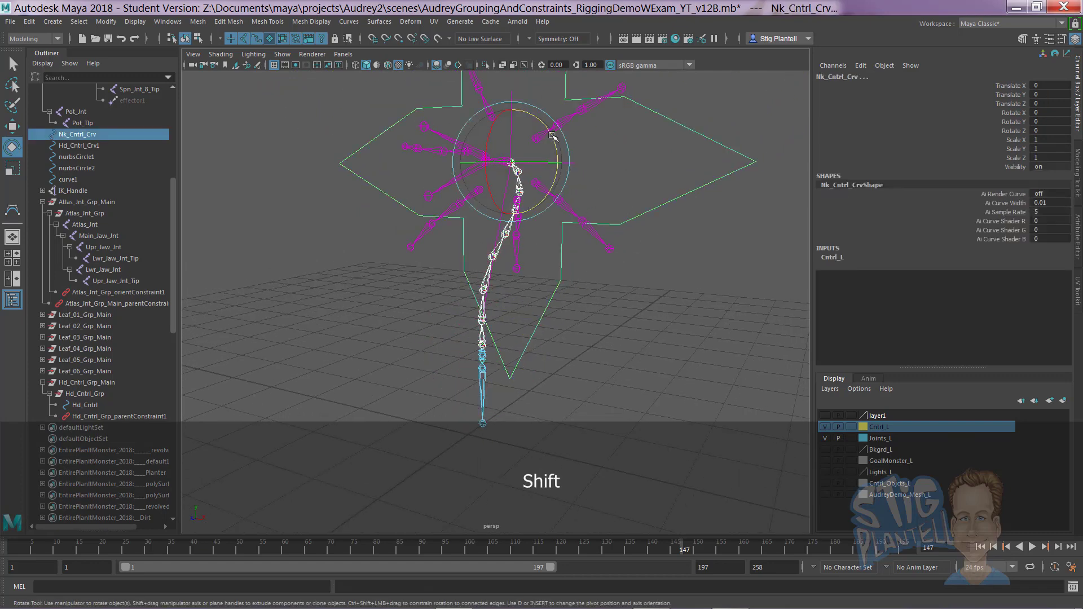
alt+drag(553, 136, 508, 182)
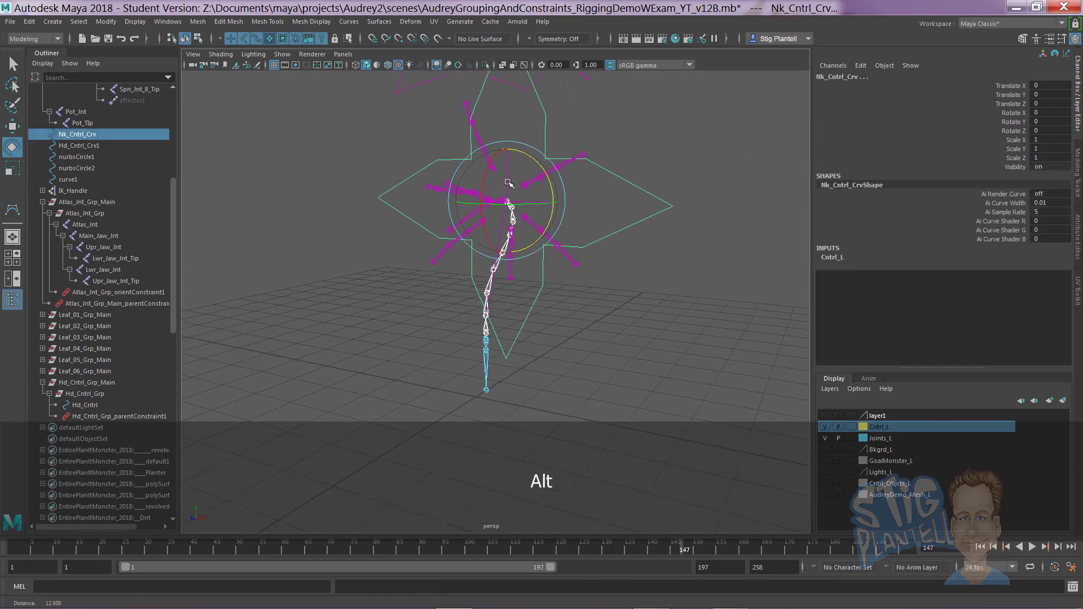
click(623, 282)
alt+drag(566, 294, 473, 285)
click(423, 317)
click(550, 298)
click(441, 312)
alt+drag(566, 299, 379, 255)
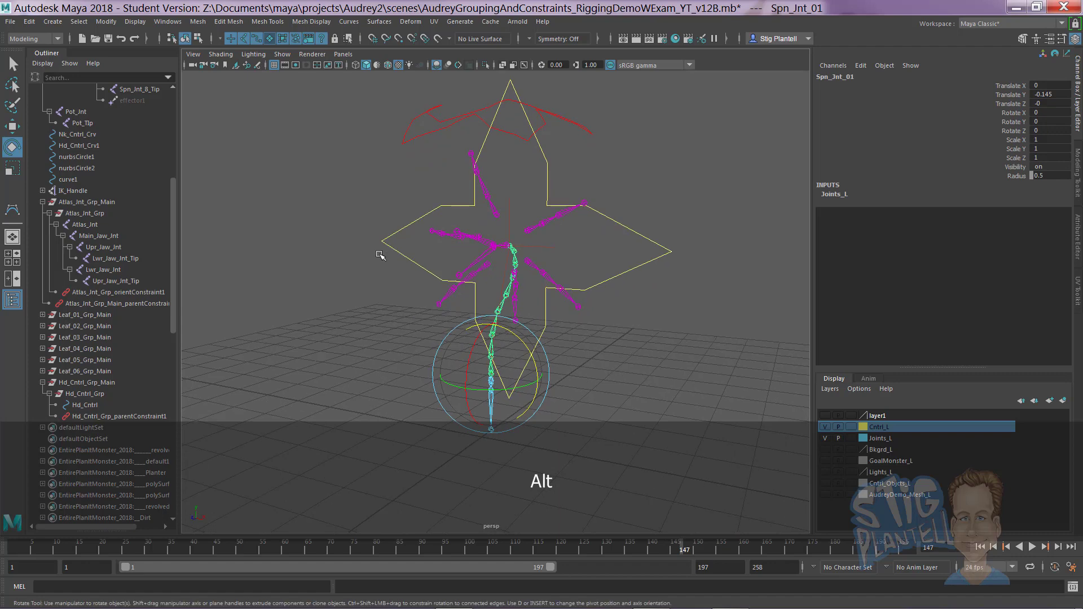
Step: Make layer1 visible in the viewport to reveal the remaining unassigned control curves
click(825, 427)
click(825, 416)
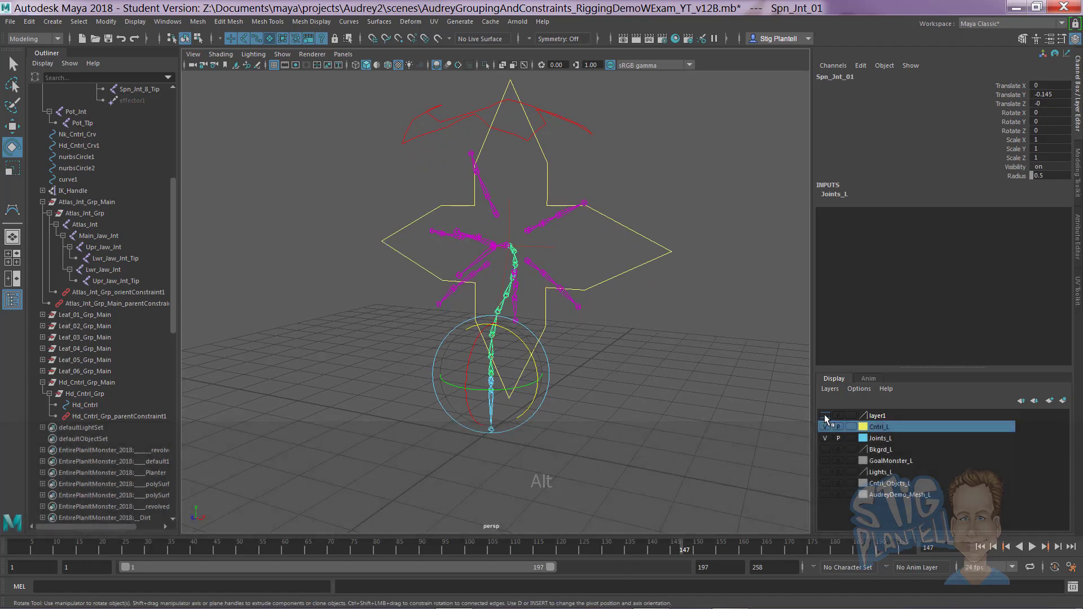
alt+drag(598, 294, 582, 296)
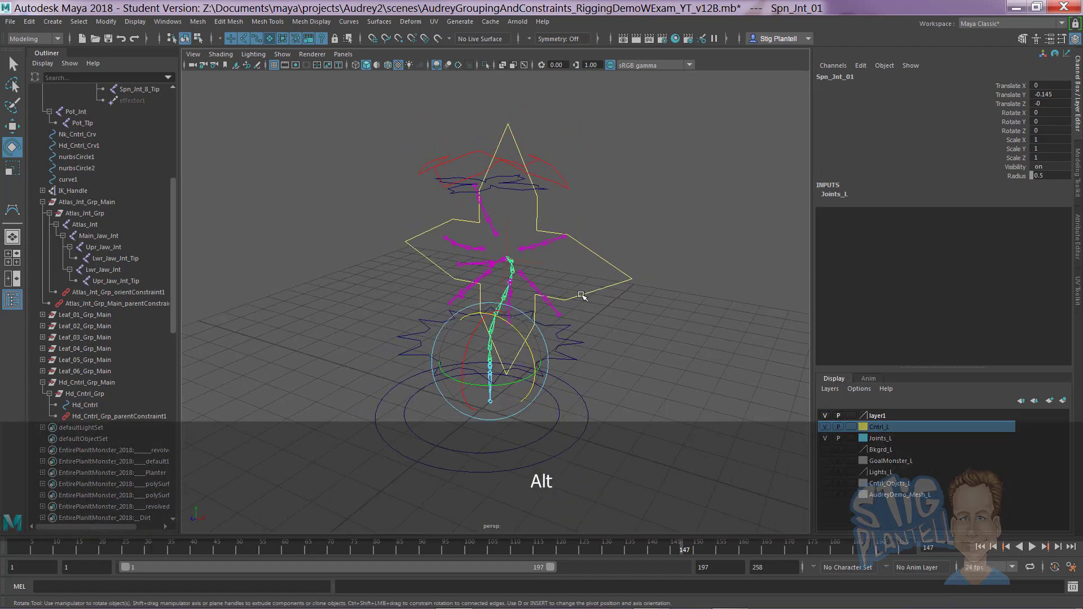
Step: Move the leaf-shaped curve Hd_Cntrl_Crv1 down to the base of the plant, at a Translate Y of about -0.044
click(518, 186)
mouse_move(614, 201)
alt+mouse_down()
mouse_move(599, 237)
mouse_move(596, 194)
alt+mouse_up()
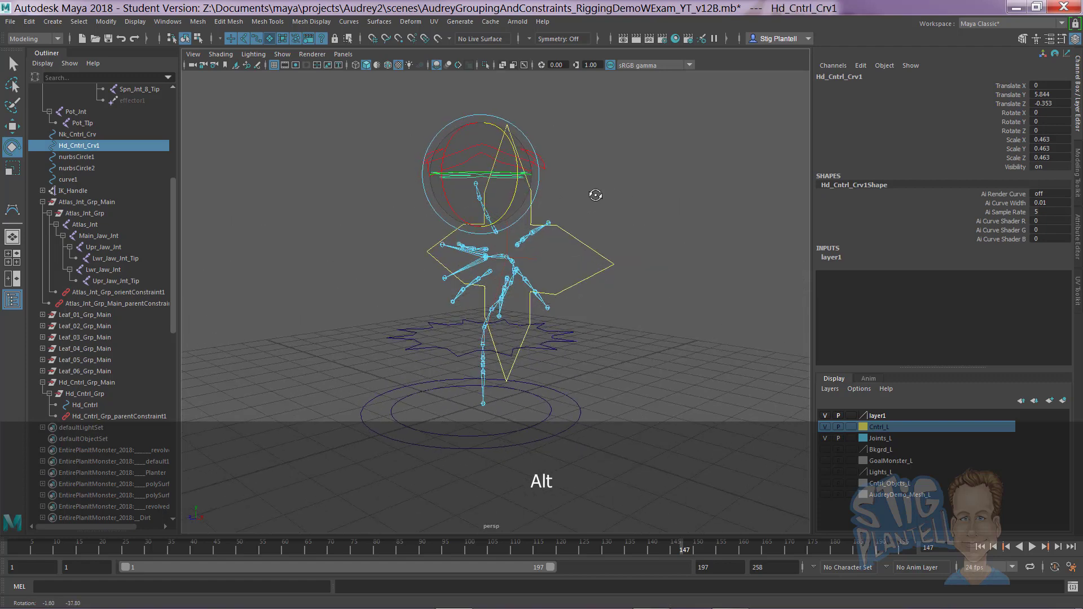
key(w)
drag(482, 134, 550, 397)
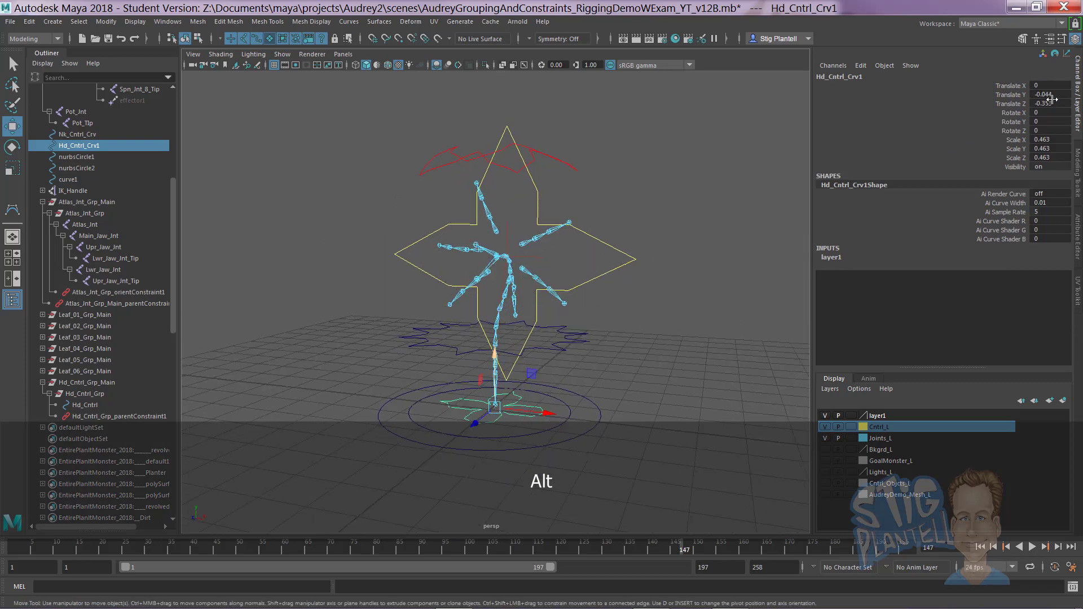
alt+middle_drag(624, 337, 608, 311)
alt+right_drag(536, 357, 670, 327)
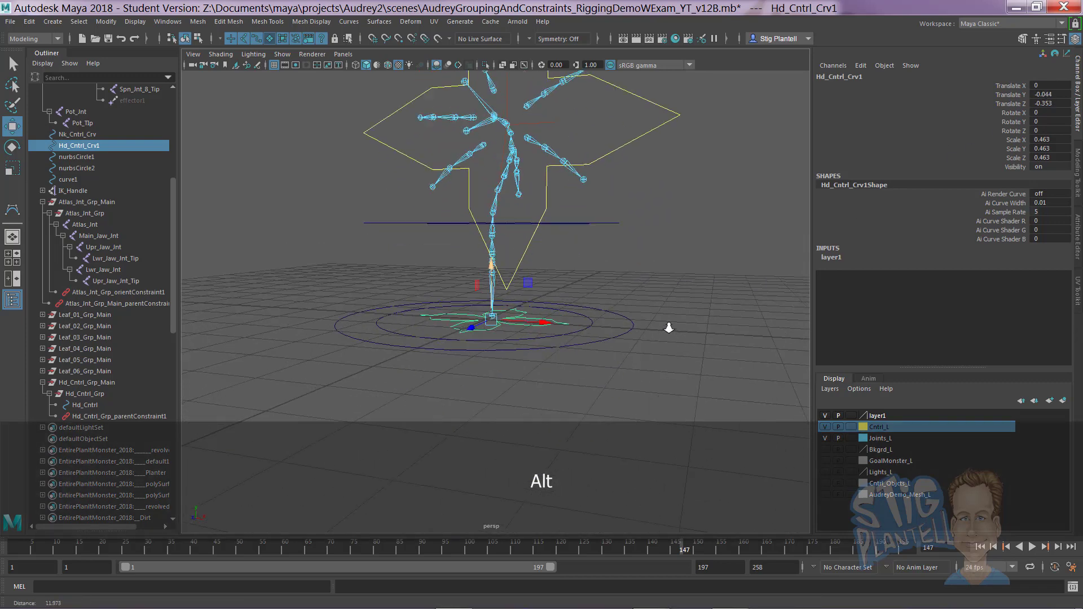
Step: Snap Hd_Cntrl_Crv1 to the grid origin so its Translate X, Y and Z are 0
alt+drag(646, 320, 596, 357)
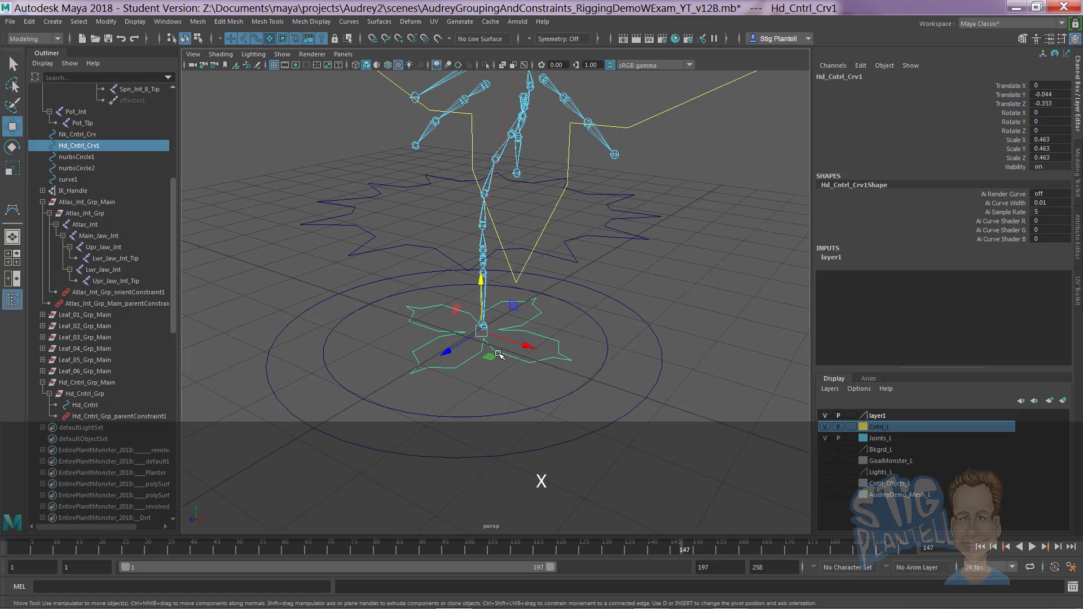
drag(474, 336, 500, 344)
alt+drag(572, 338, 508, 263)
key(space)
click(475, 217)
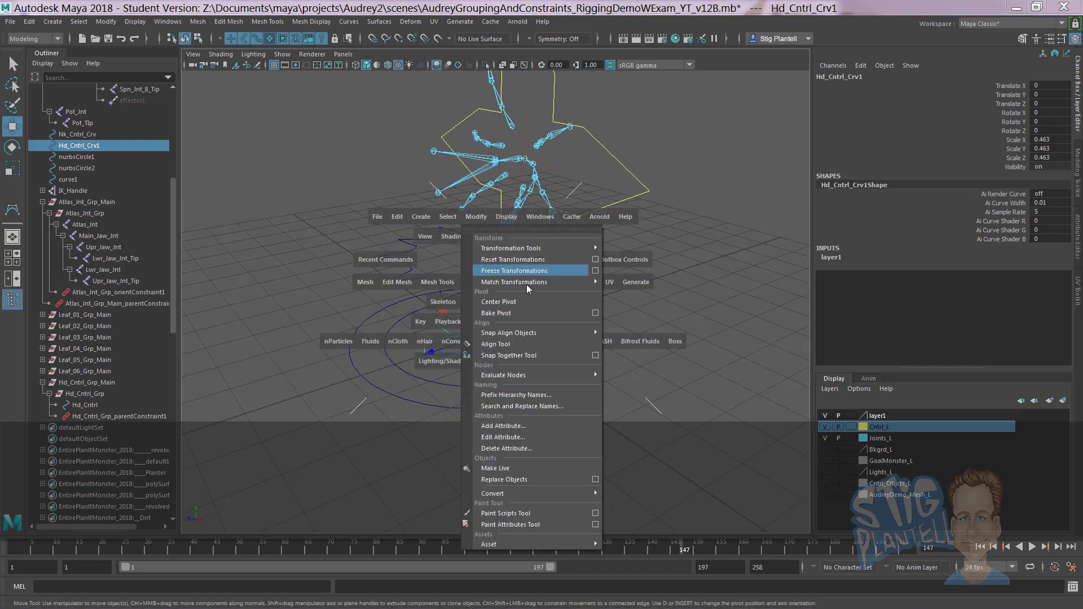
click(570, 295)
Step: Snap the star-shaped curve1 down onto the Spn_Jnt_01 joint, at a Translate Y of 1.223
mouse_move(570, 295)
alt+mouse_down()
mouse_move(580, 269)
mouse_move(575, 294)
alt+mouse_up()
click(574, 280)
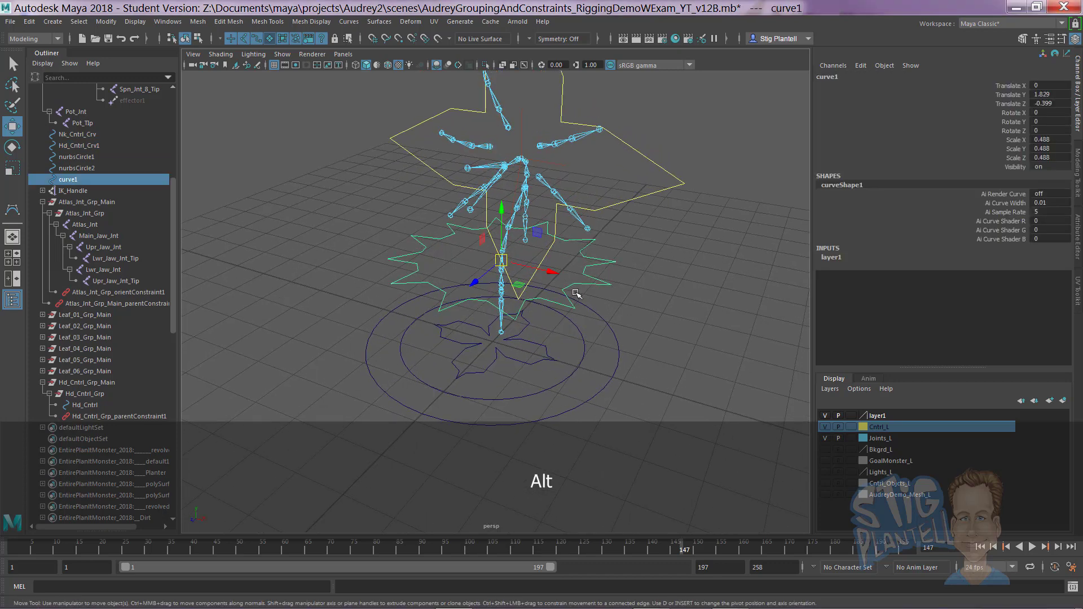
alt+drag(636, 327, 513, 307)
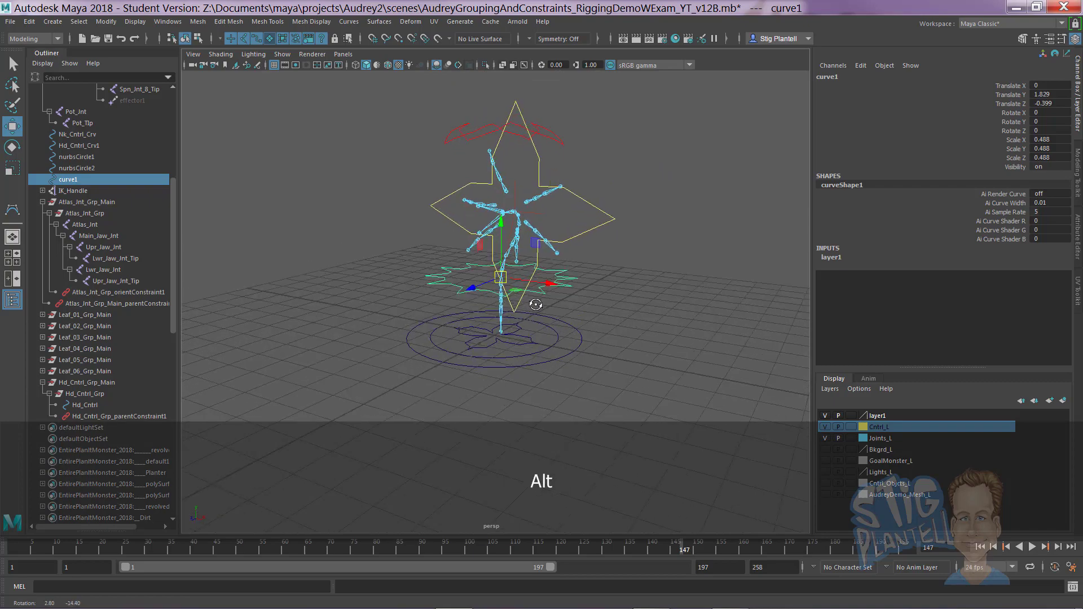
click(451, 304)
alt+right_drag(450, 304, 586, 308)
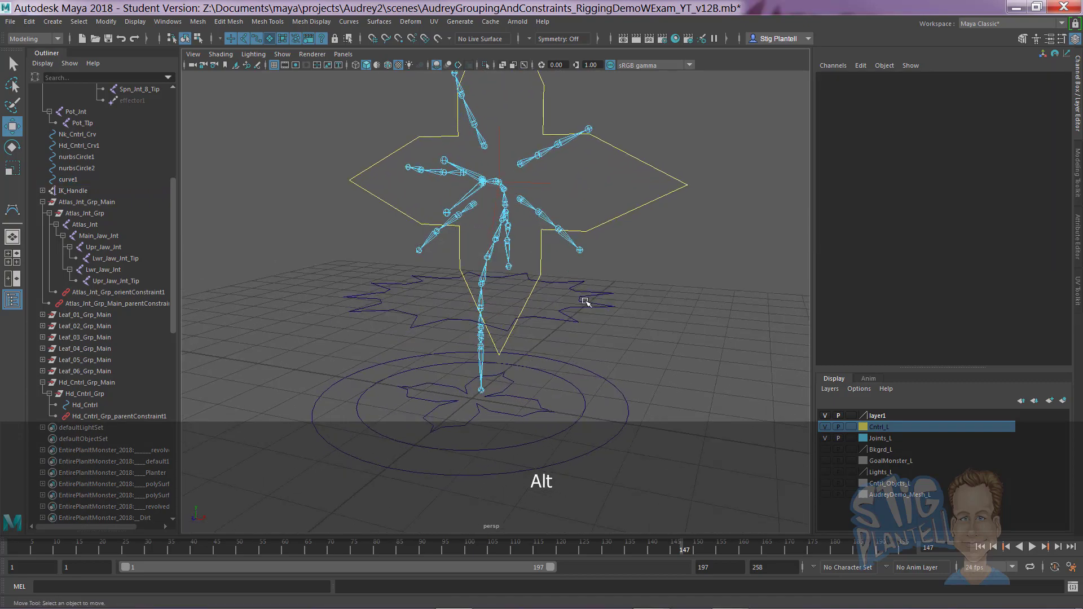
click(587, 307)
alt+middle_drag(587, 307, 467, 283)
mouse_move(467, 282)
alt+mouse_down()
mouse_move(508, 302)
mouse_move(536, 280)
mouse_move(472, 260)
mouse_move(478, 267)
alt+mouse_up()
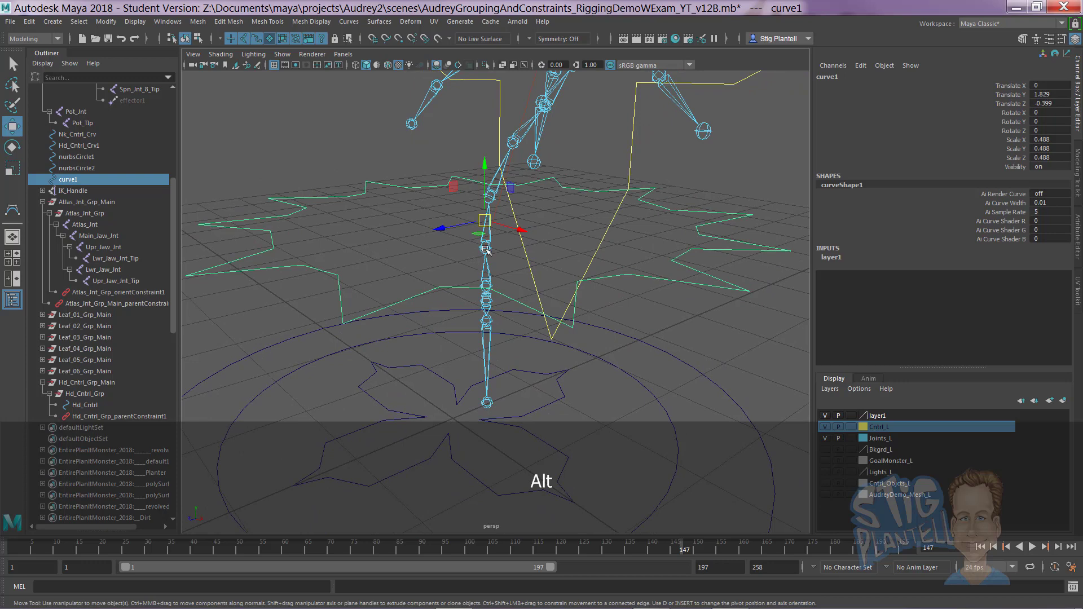
key(d)
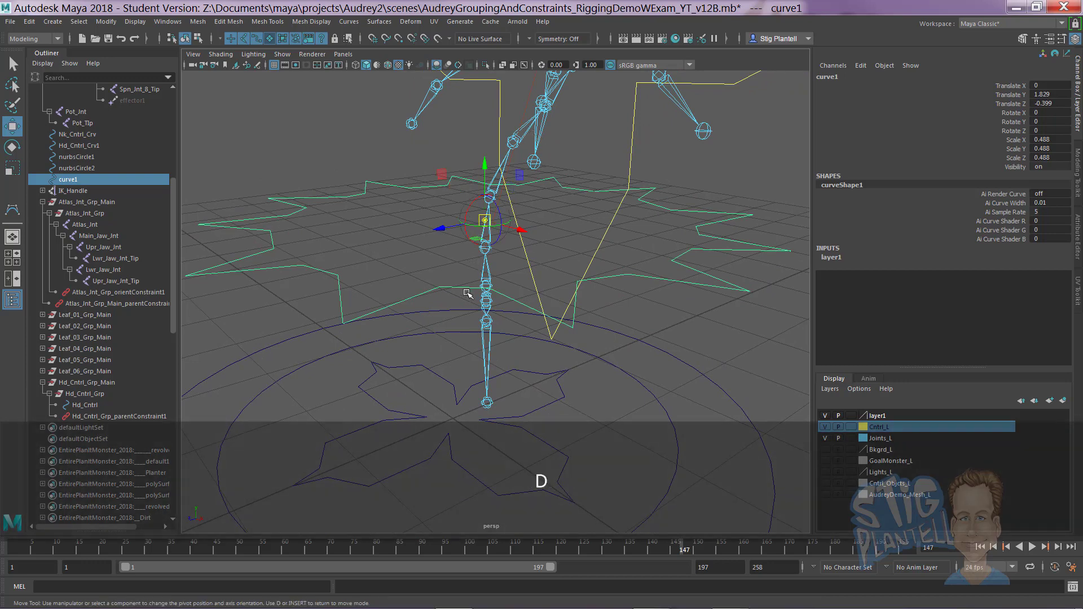
drag(480, 220, 559, 291)
key(v)
alt+right_drag(558, 291, 586, 290)
alt+drag(553, 290, 478, 304)
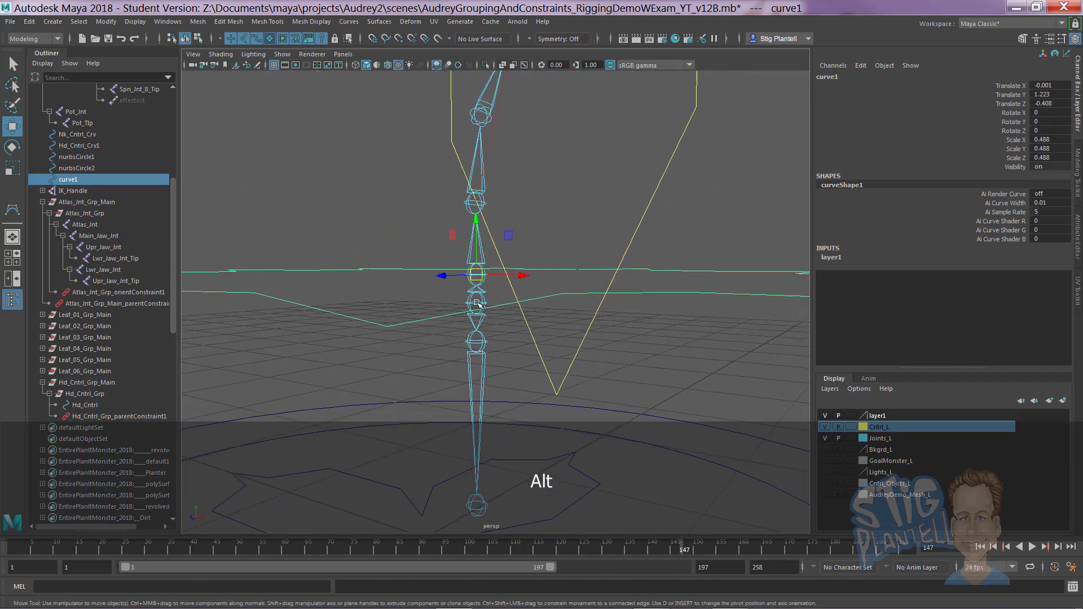
Step: Select Spn_Jnt_01 and check up close that curve1's pivot lines up with the joint
click(437, 253)
click(474, 252)
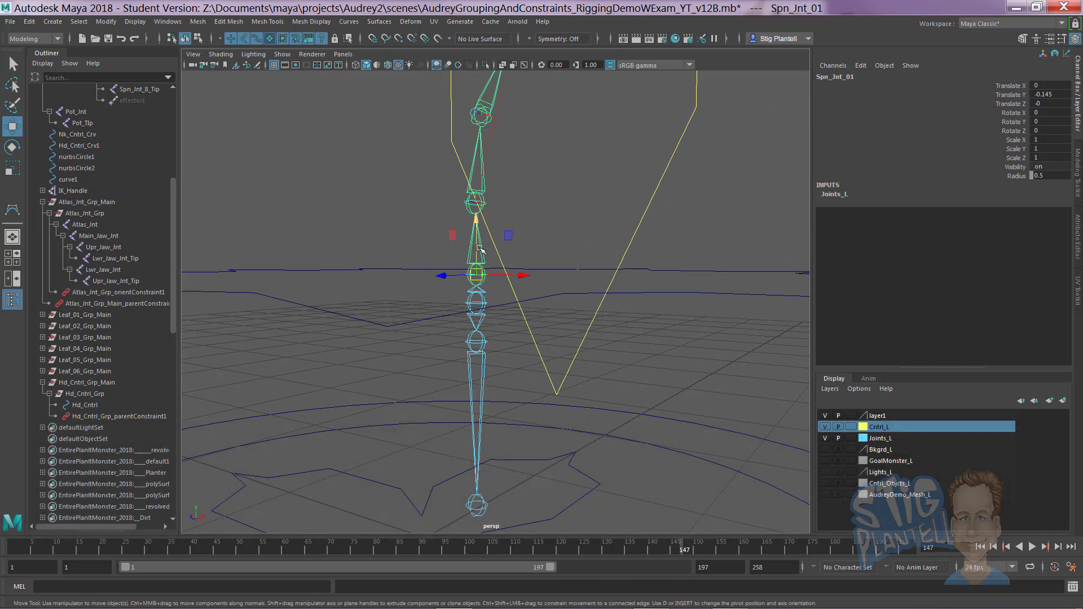
alt+drag(479, 291, 474, 309)
click(483, 248)
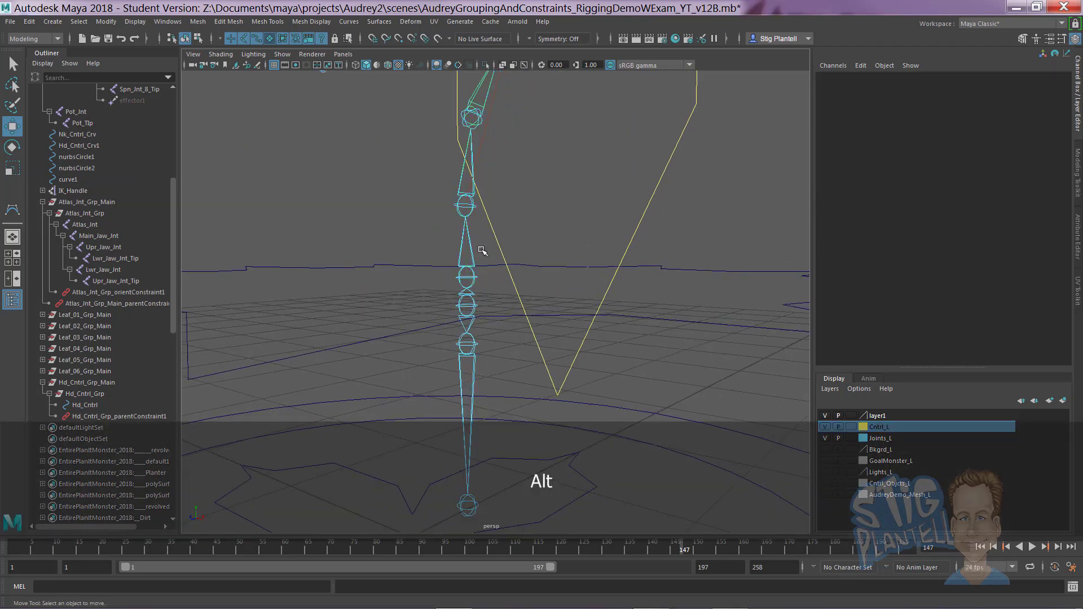
alt+drag(484, 249, 646, 267)
Step: Freeze the translate, rotate and scale transformations of curve1
click(646, 266)
key(space)
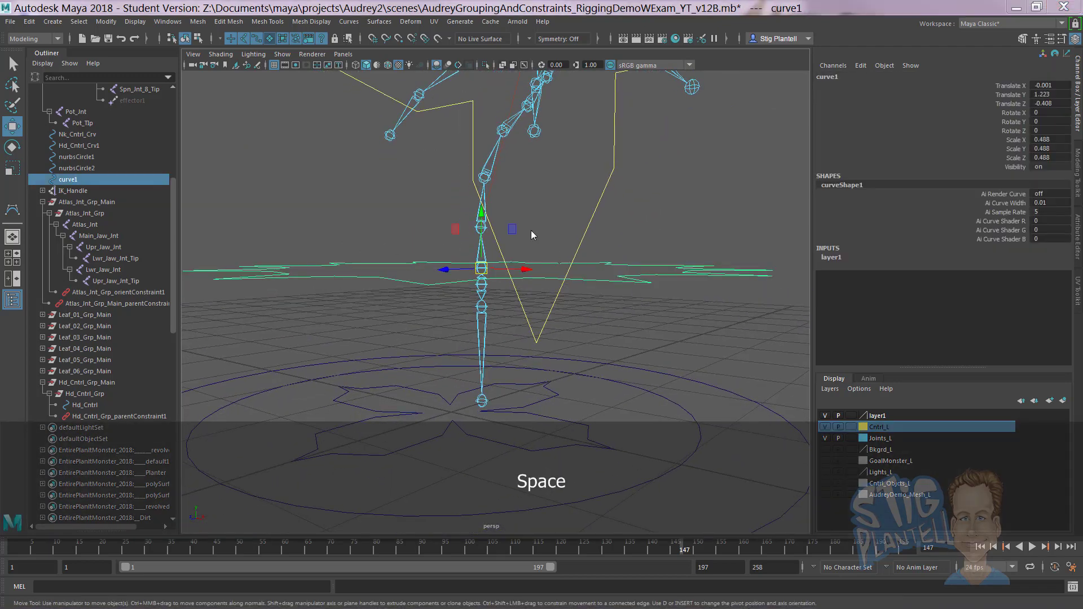
click(518, 207)
click(641, 260)
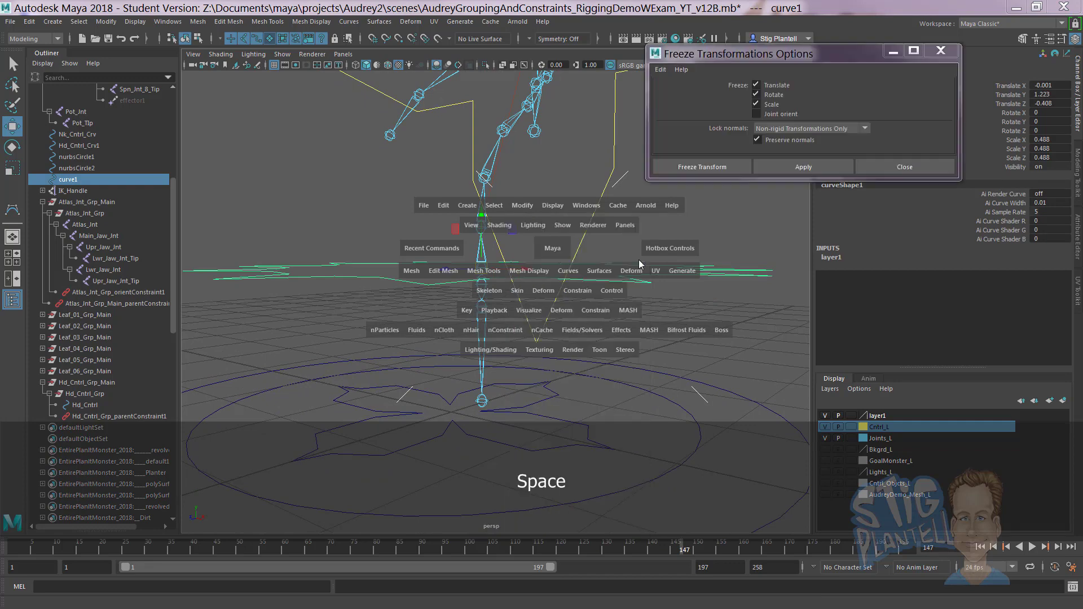
click(687, 166)
alt+drag(677, 216, 700, 237)
Step: Rename curve1 to Bdy_Cntrl
double_click(839, 77)
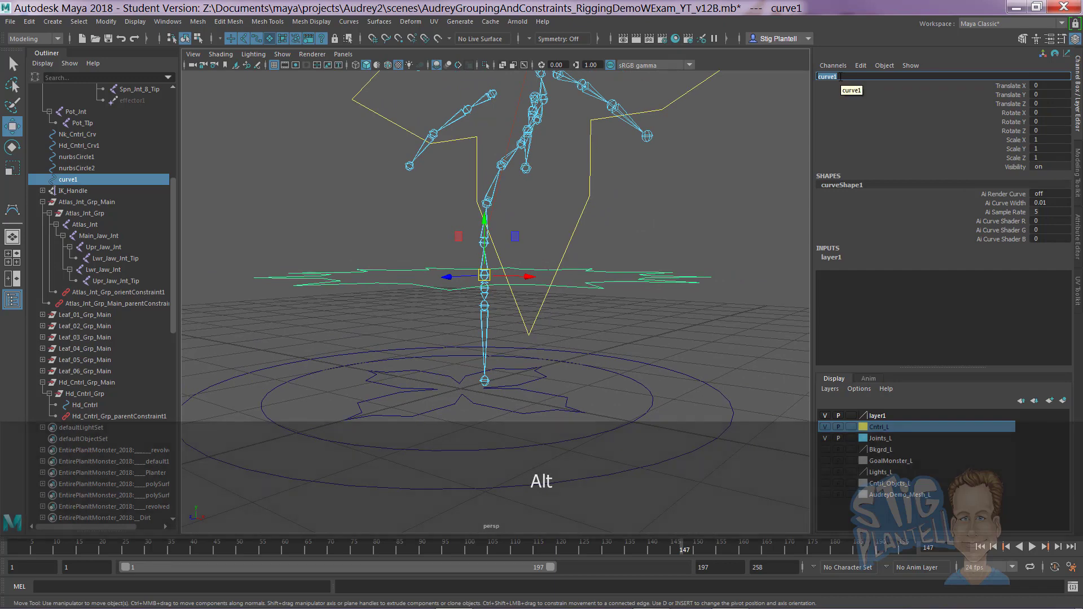
text(Bdy_)
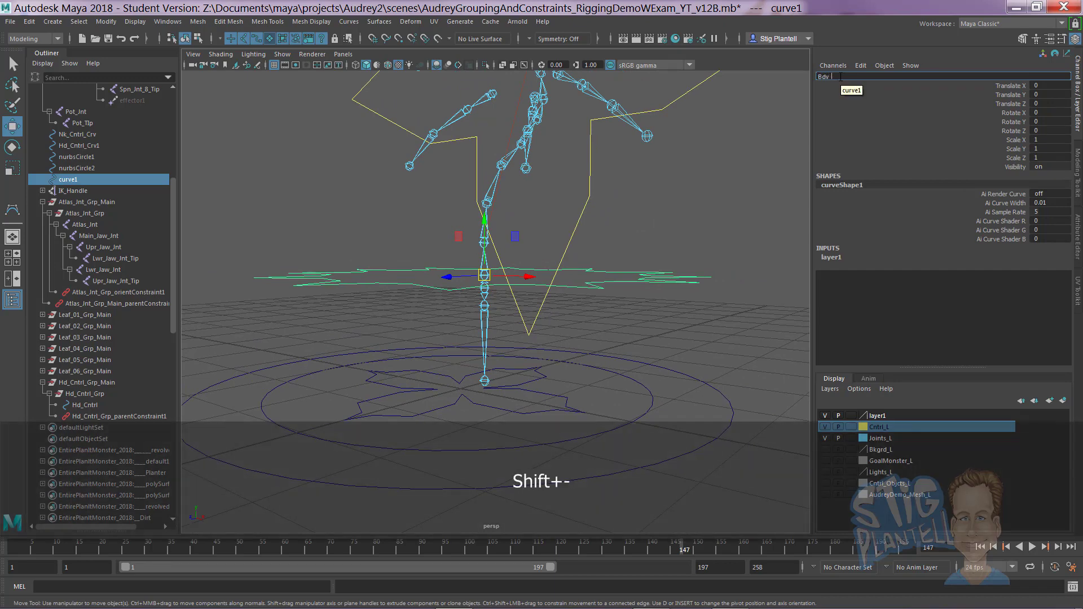
text(Cntrl)
key(Return)
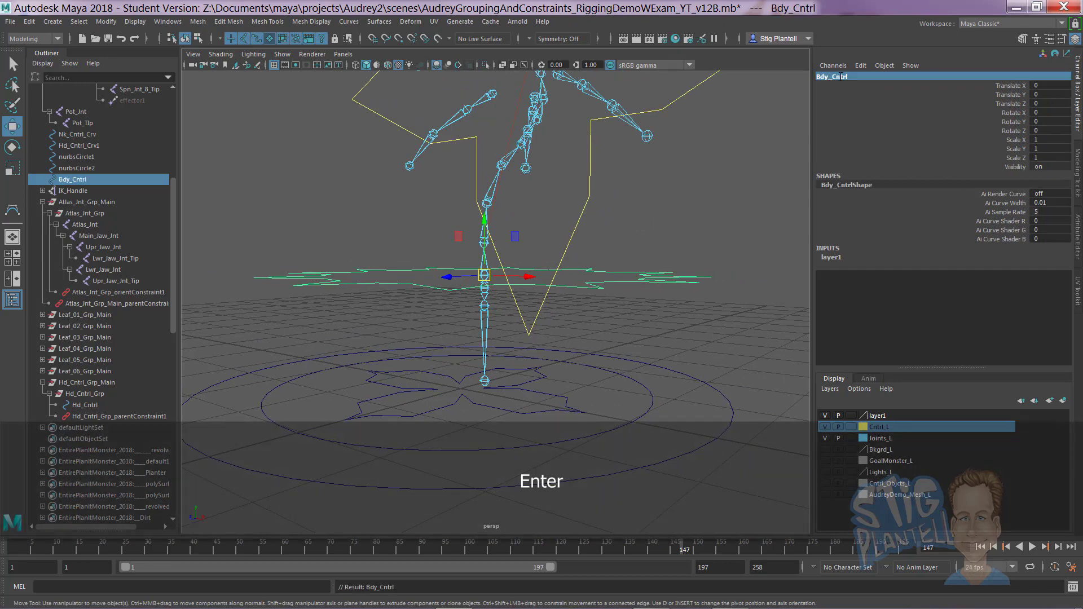
Step: Parent-constrain Spn_Jnt_01 to Bdy_Cntrl with Maintain offset enabled and all translate and rotate axes constrained
alt+drag(689, 245, 549, 259)
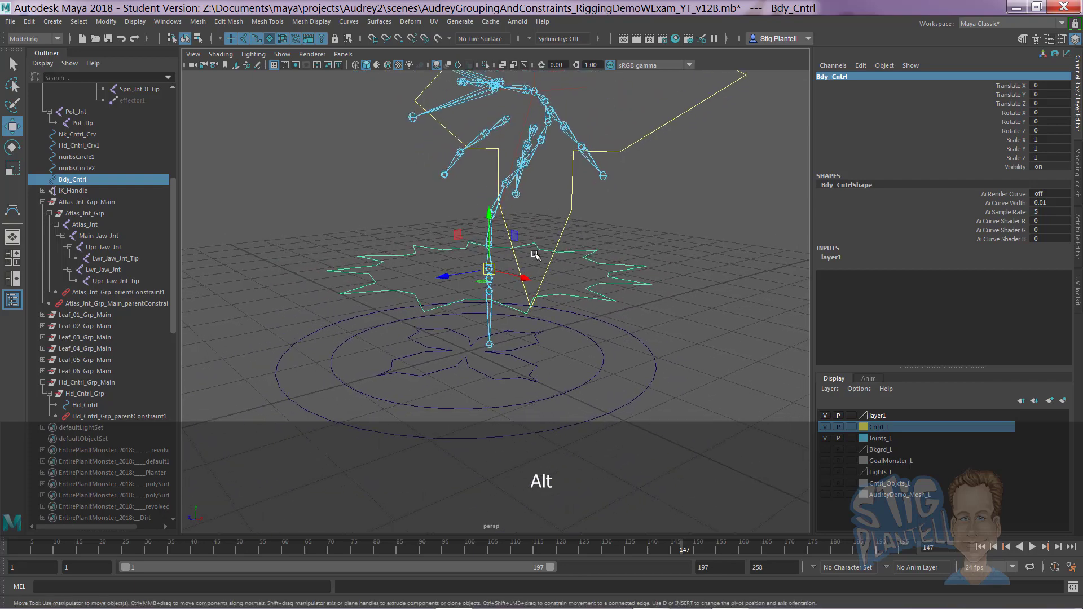
alt+right_drag(535, 255, 665, 279)
alt+middle_drag(576, 228, 578, 268)
alt+right_drag(578, 268, 610, 270)
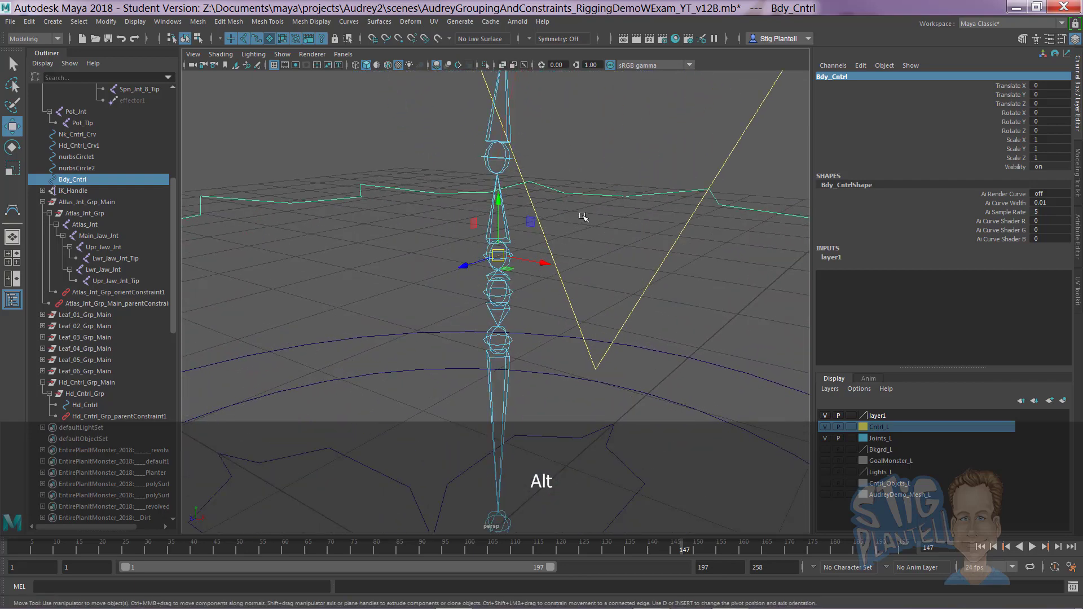
click(523, 218)
click(507, 223)
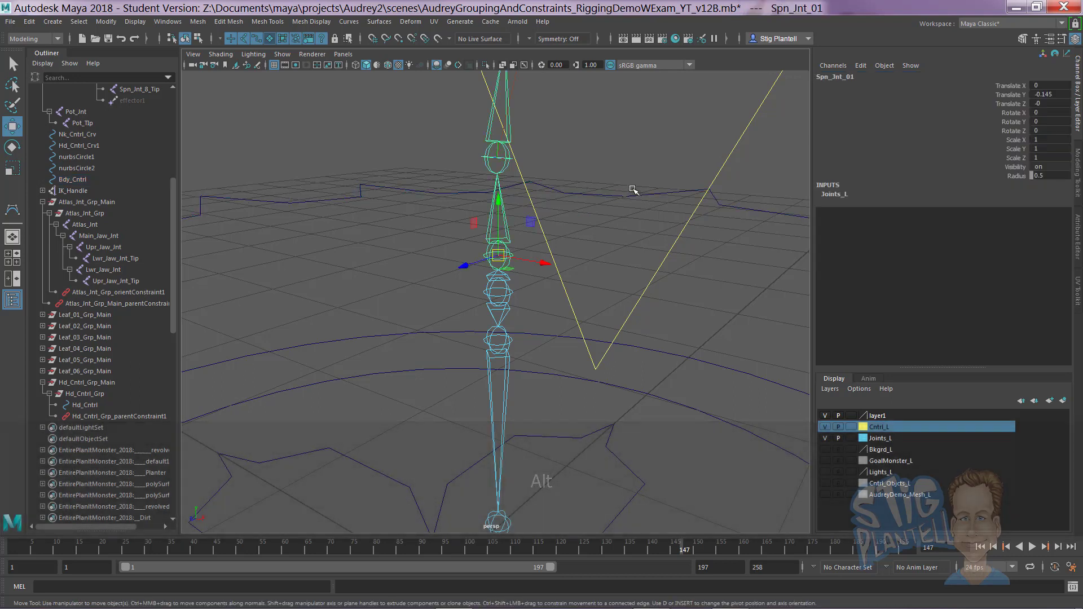
shift+click(628, 196)
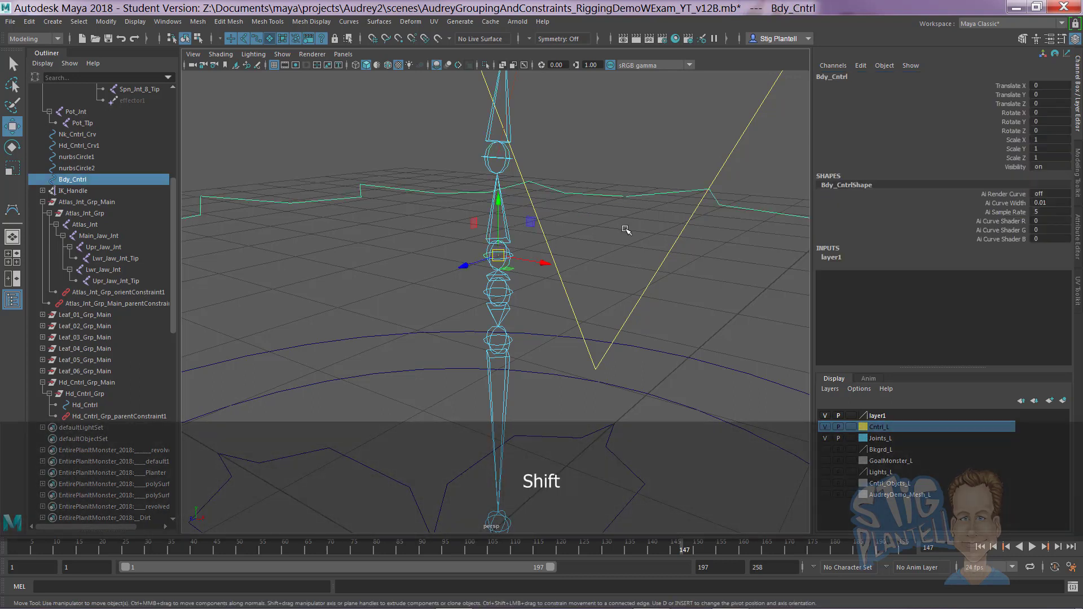
shift+click(508, 229)
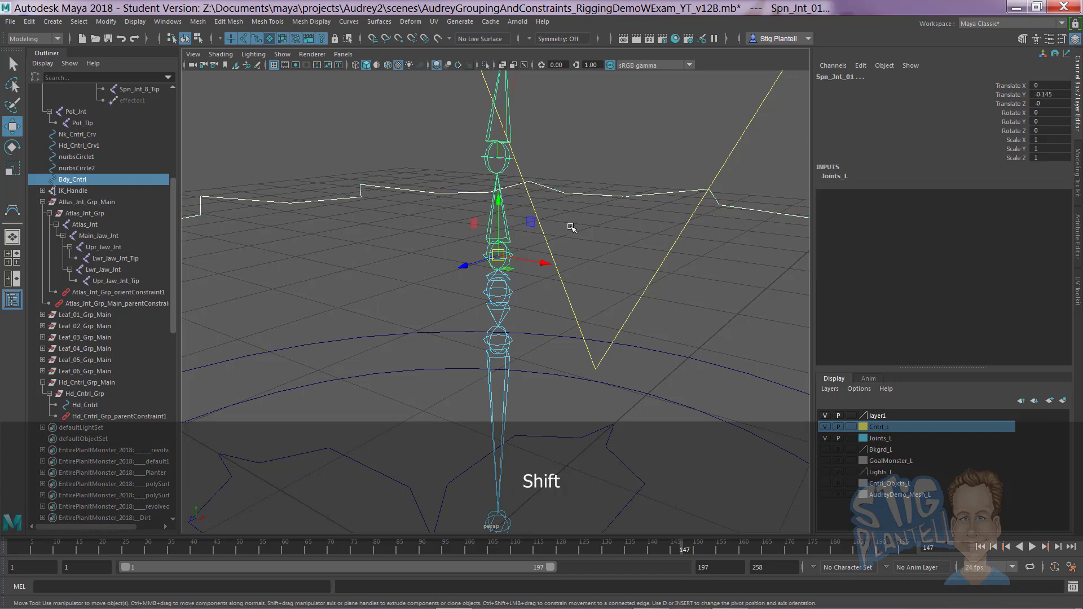
key(space)
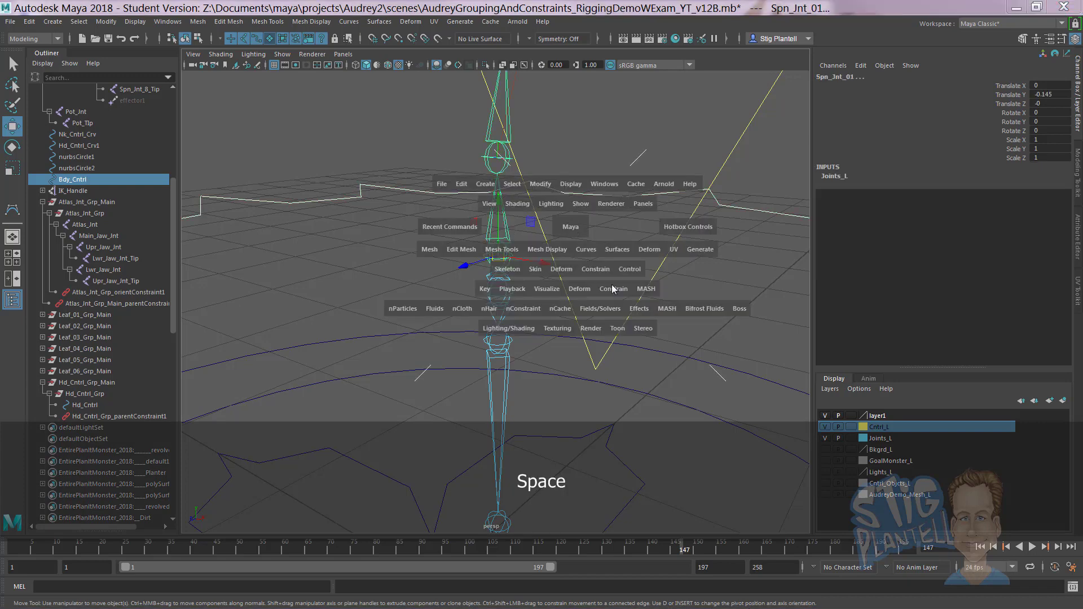
click(601, 270)
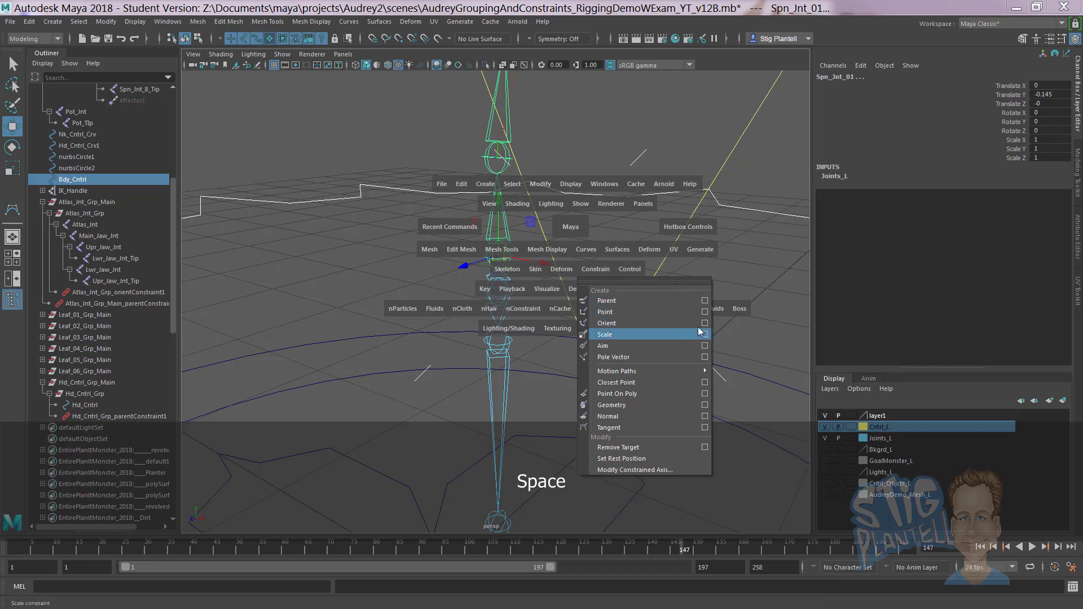
click(704, 300)
click(760, 167)
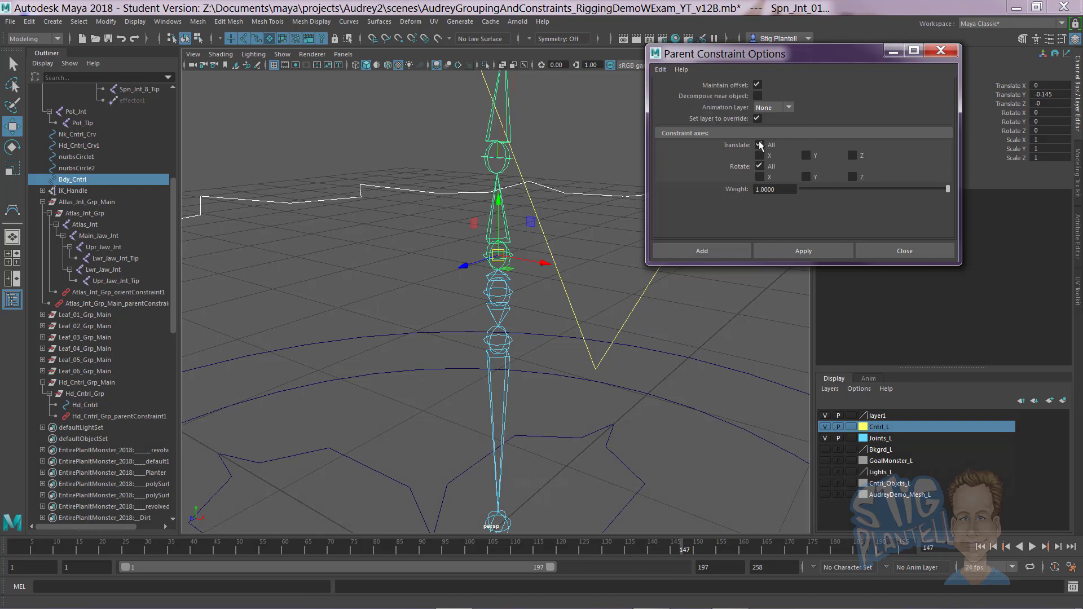
click(720, 250)
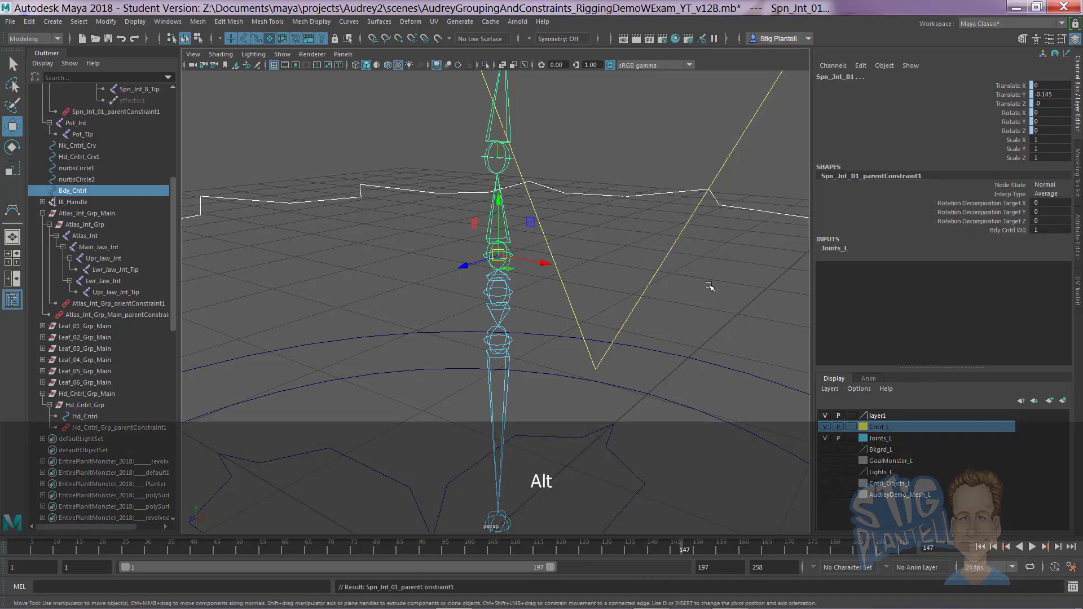
Step: Test the spine constraint by rotating Bdy_Cntrl, undo the rotation and deselect the control
alt+drag(708, 285, 608, 247)
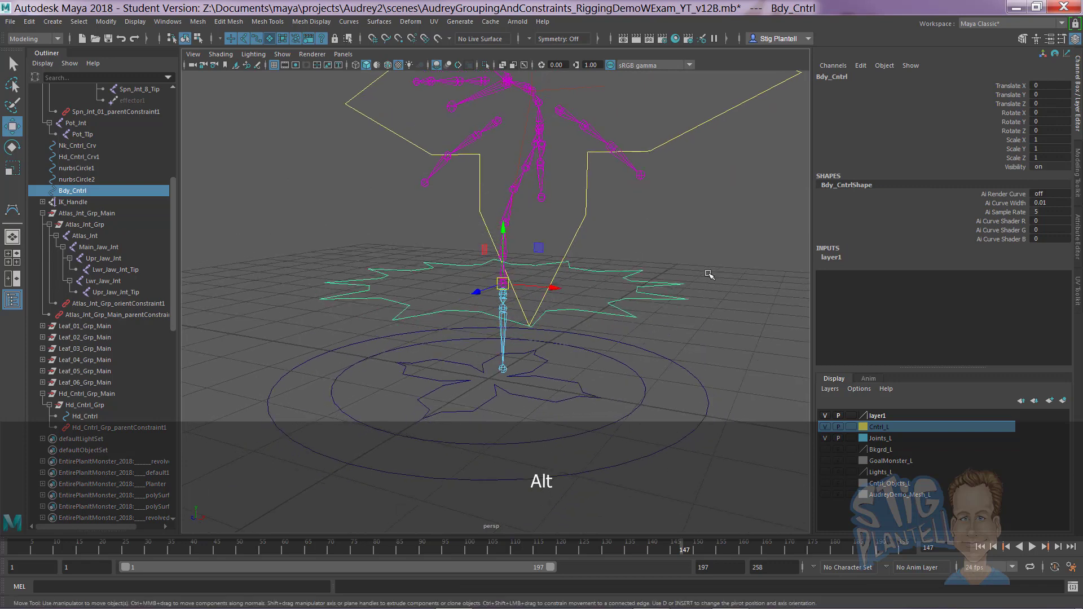
key(e)
mouse_move(533, 249)
mouse_down()
mouse_move(512, 261)
mouse_move(527, 266)
mouse_move(520, 242)
mouse_move(524, 250)
mouse_up()
key(ctrl+z)
alt+drag(590, 218, 640, 248)
click(588, 251)
alt+right_drag(641, 249, 633, 164)
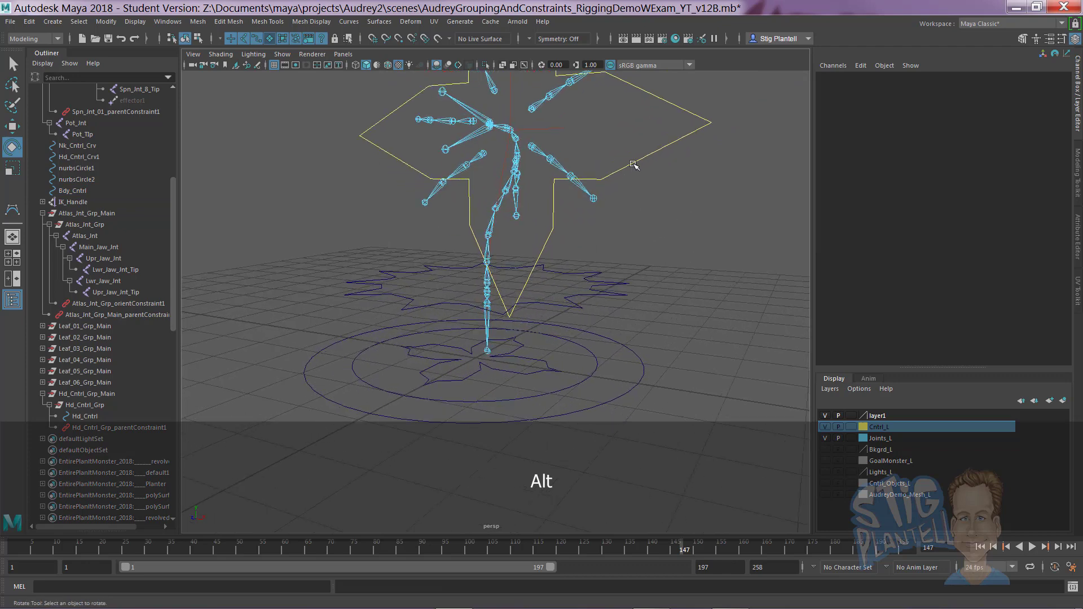
Step: Rename Hd_Cntrl_Crv1, the four-pointed curve at the plant's base, to Main_Cntrl_Crv
drag(634, 185, 633, 193)
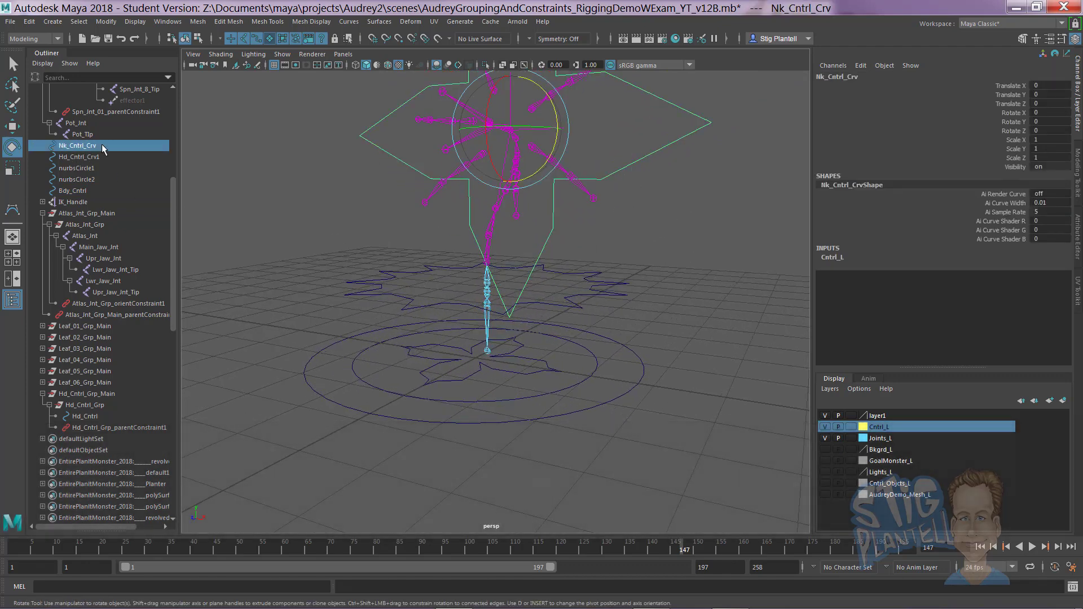
click(90, 157)
alt+drag(430, 237, 345, 224)
double_click(76, 158)
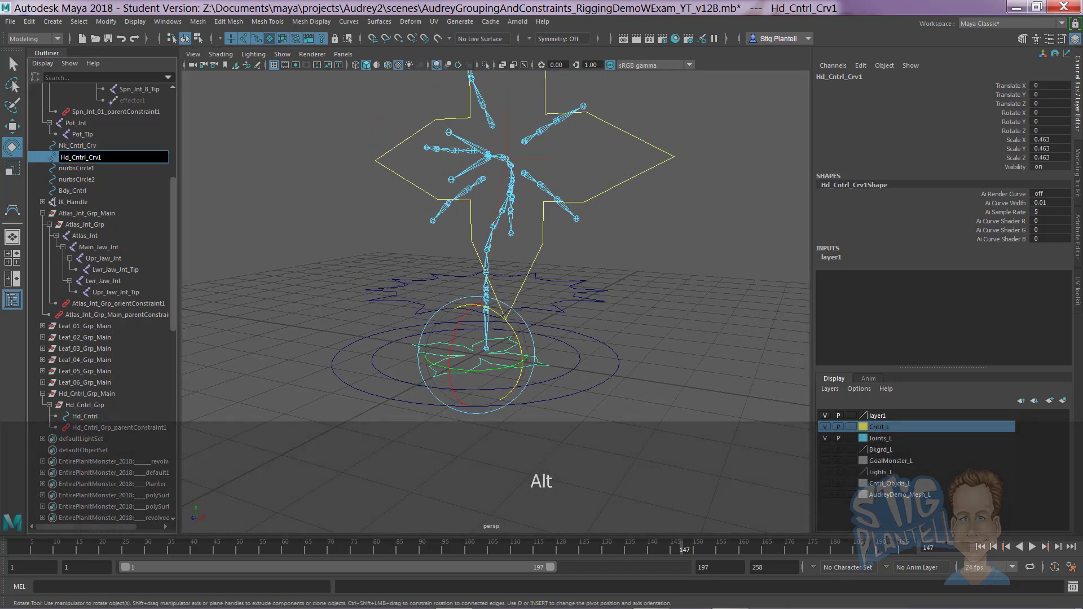
key(BackSpace)
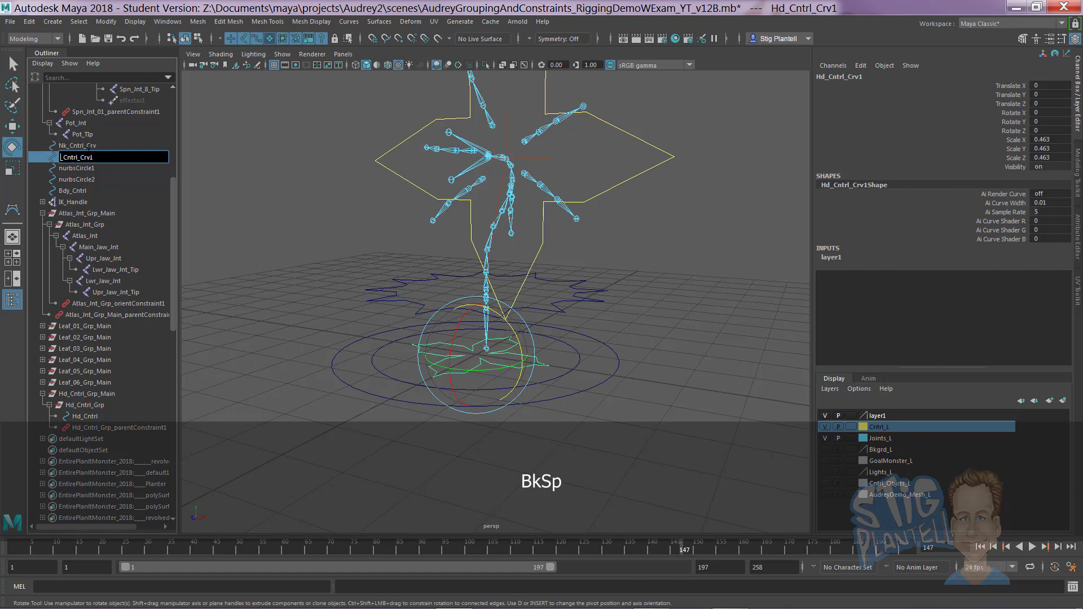
text(Main)
key(Return)
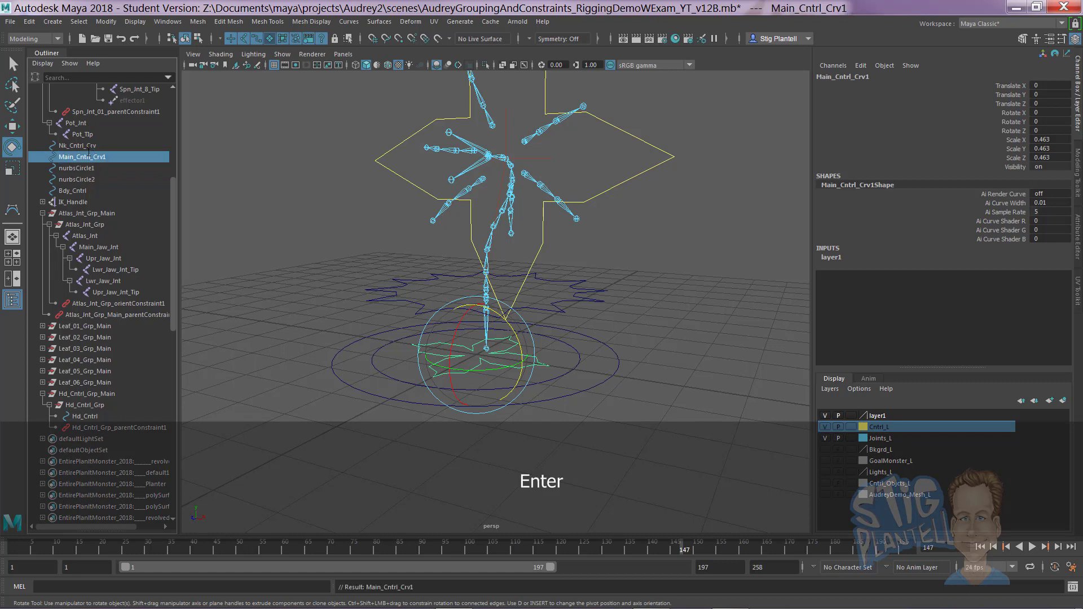
double_click(92, 160)
click(110, 160)
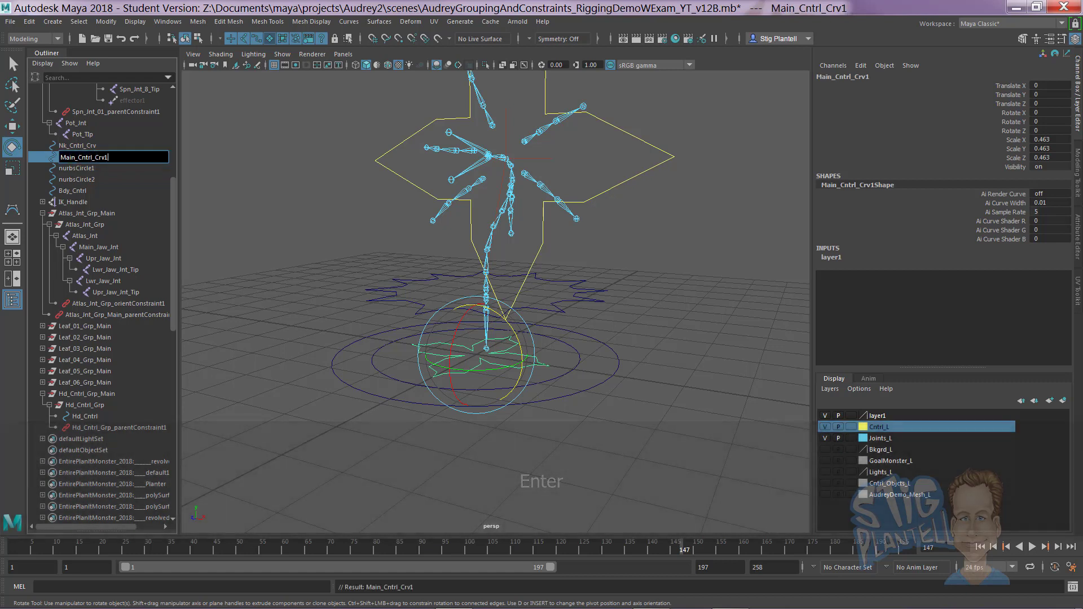
key(BackSpace)
key(Return)
click(276, 241)
Step: Group Nk_Cntrl_Crv by itself and name the new group Nk_Cntrl_Crv after the curve
alt+drag(356, 225, 319, 243)
click(79, 145)
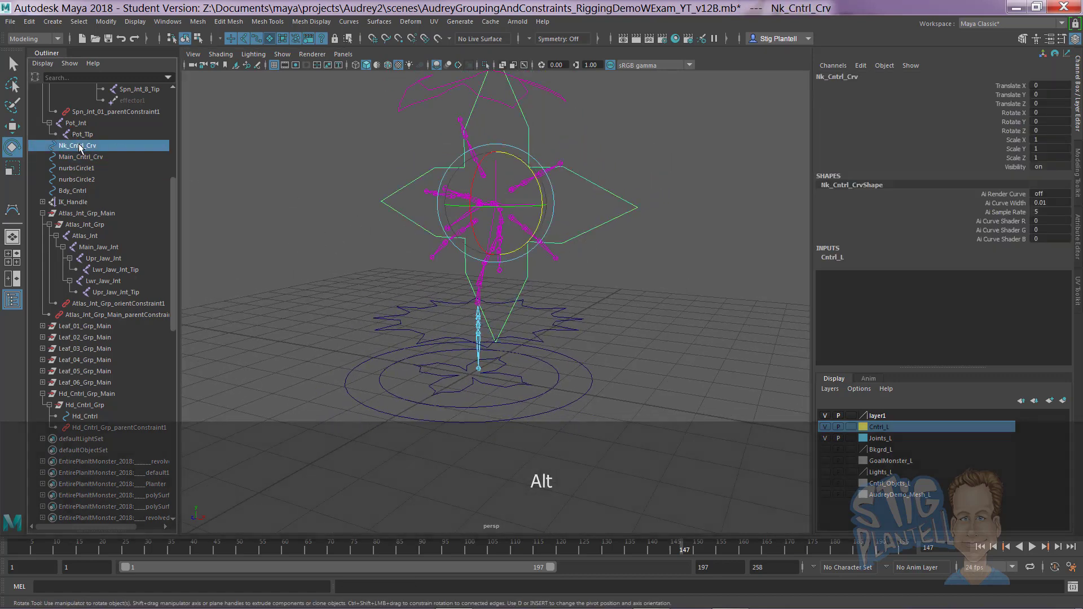
double_click(79, 145)
key(ctrl+c)
key(Return)
key(ctrl+g)
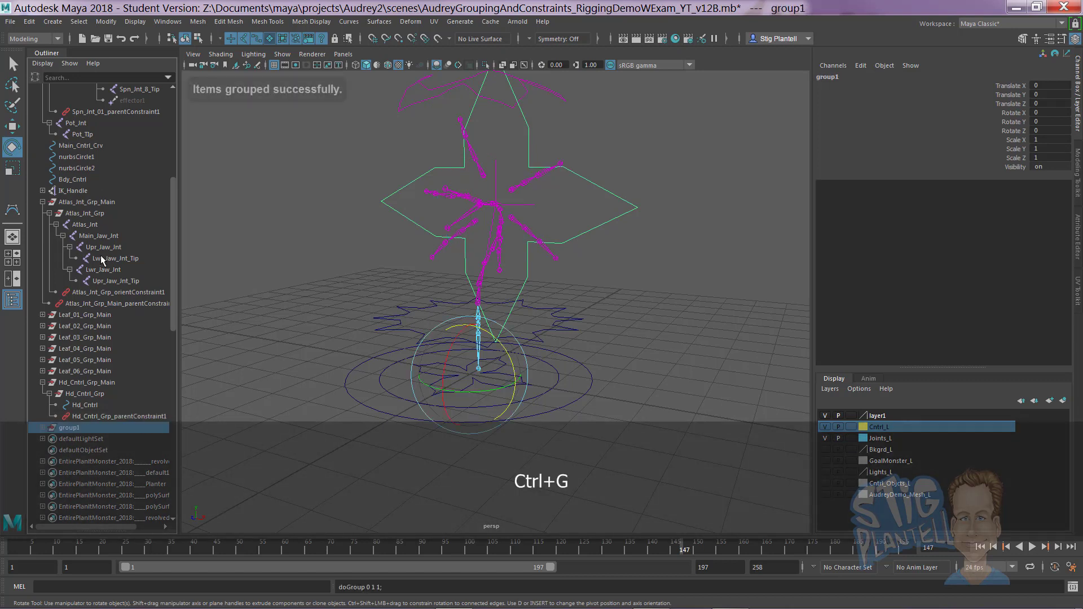
click(43, 427)
double_click(70, 428)
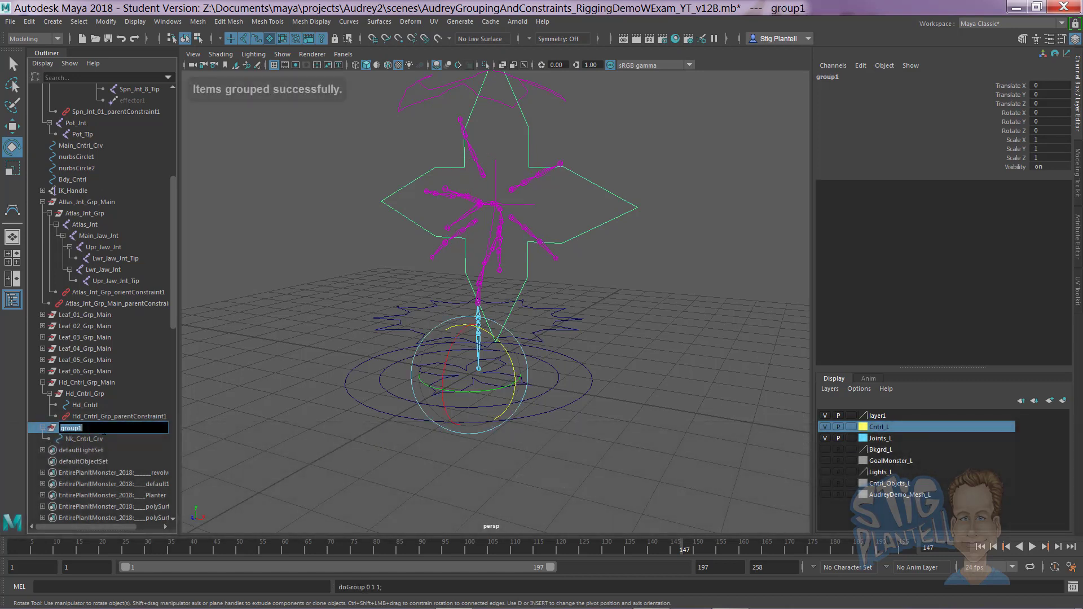
key(ctrl+v)
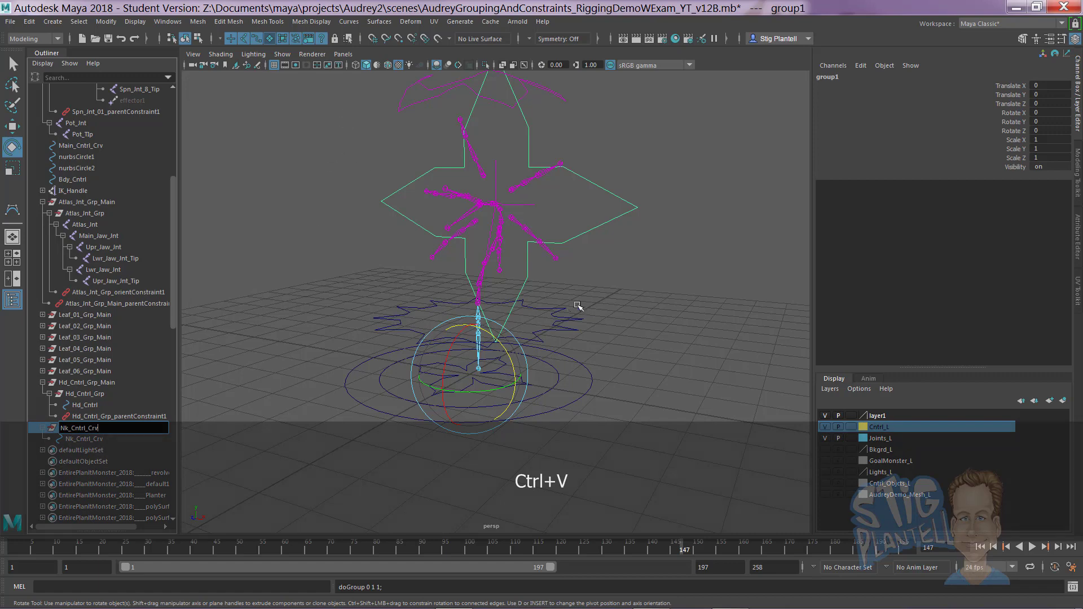
alt+drag(578, 306, 553, 268)
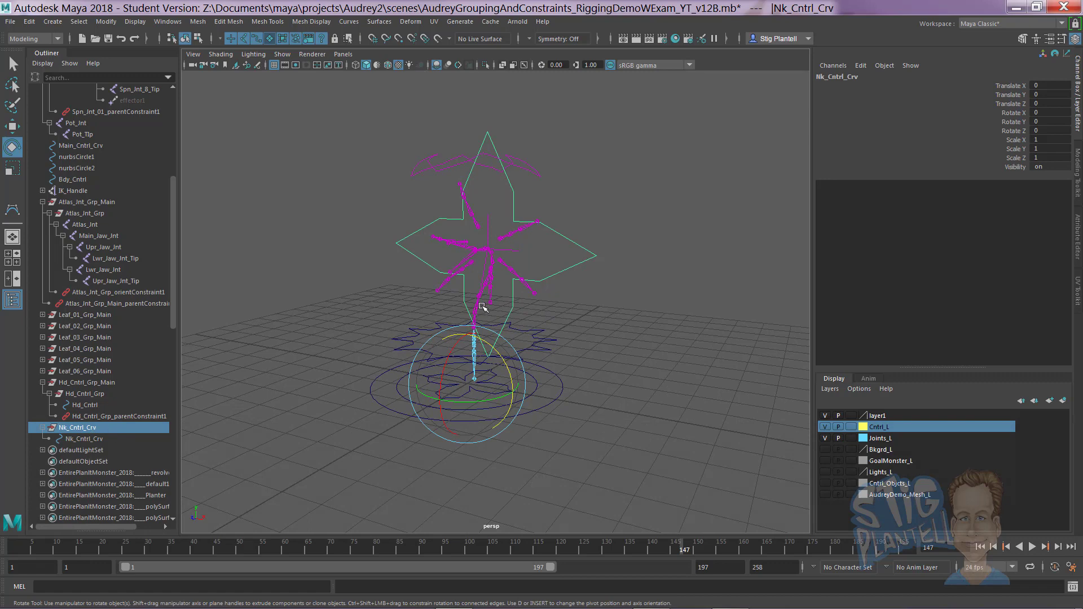
Step: Snap the pivot of the Nk_Cntrl_Crv group to the spine joint at the height of the body control
key(w)
alt+right_drag(515, 333, 624, 332)
click(603, 339)
click(560, 341)
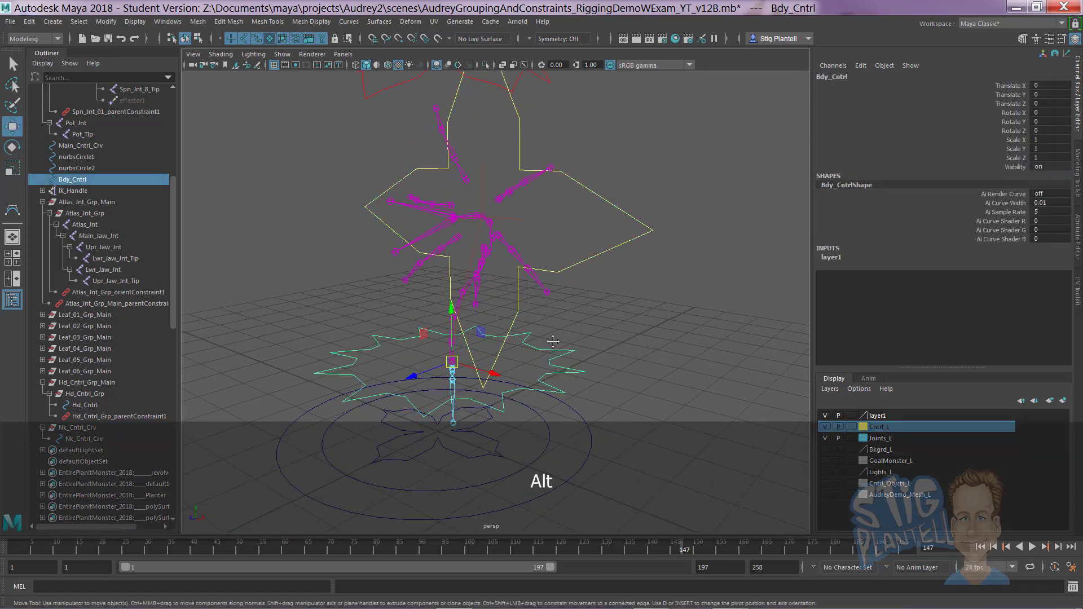
alt+middle_drag(551, 342, 581, 326)
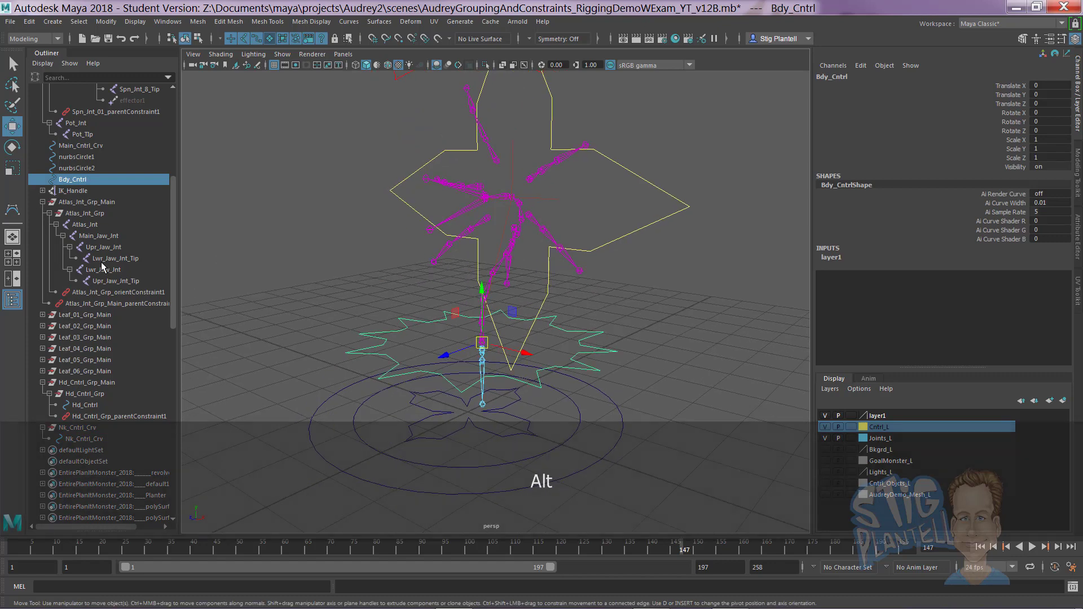
click(78, 428)
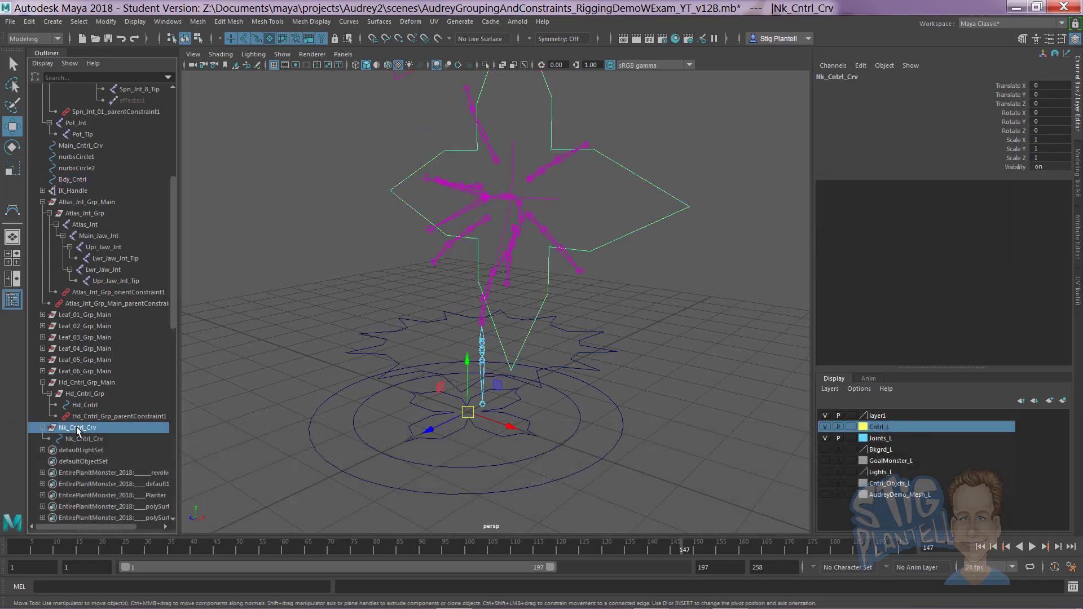
key(d)
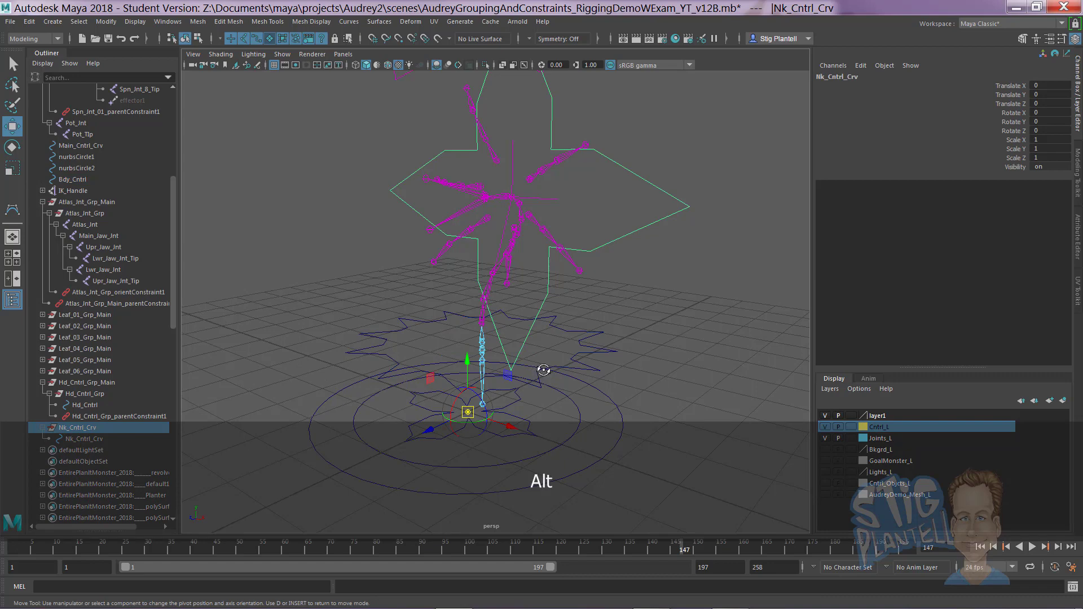
alt+drag(543, 370, 531, 368)
alt+middle_drag(513, 346, 514, 300)
alt+right_drag(522, 316, 686, 389)
alt+middle_drag(544, 387, 559, 368)
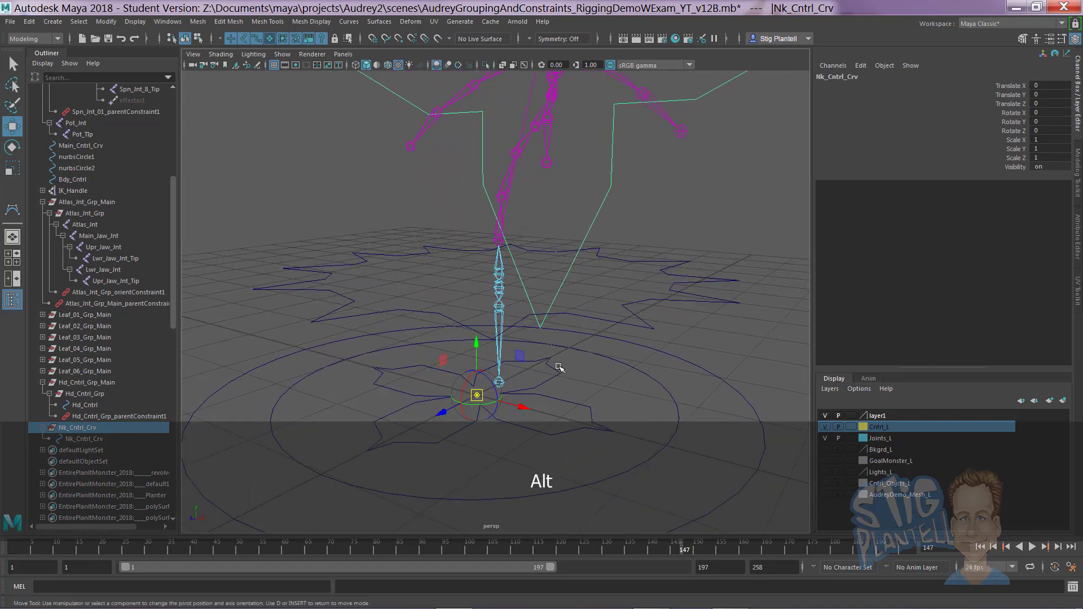
drag(477, 396, 503, 272)
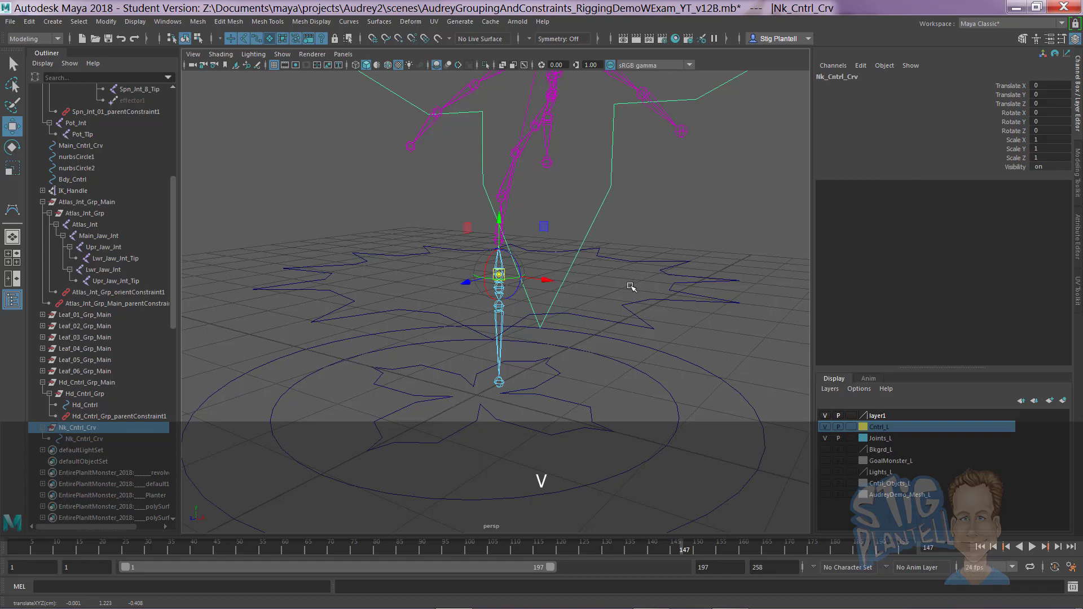
Step: Snap the pivot of the Nk_Cntrl_Crv group to the centre of the neck control curve
alt+right_drag(631, 286, 606, 296)
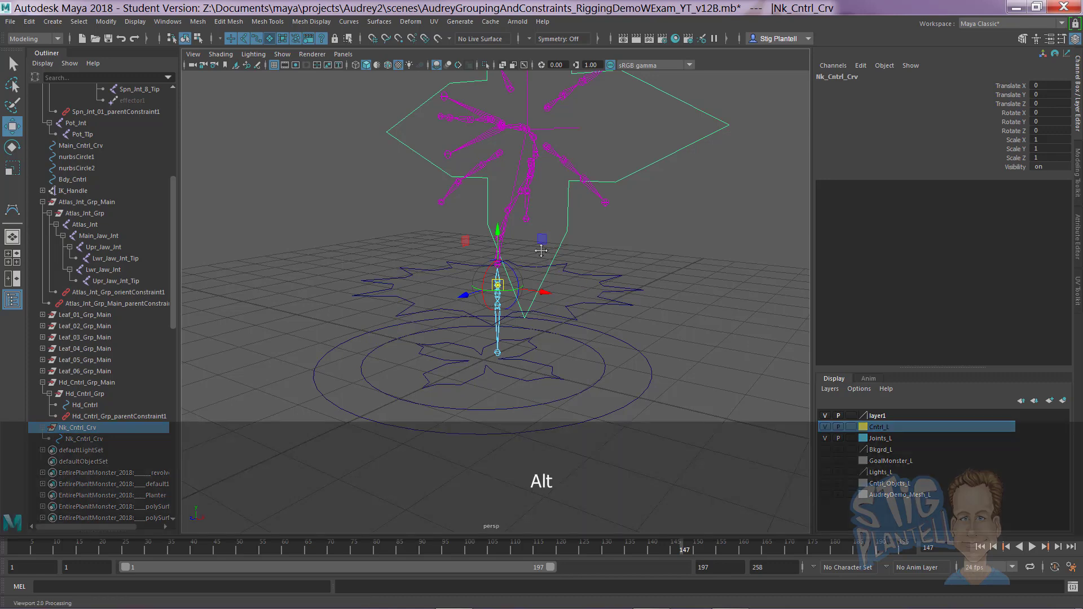
alt+drag(542, 251, 509, 314)
key(v)
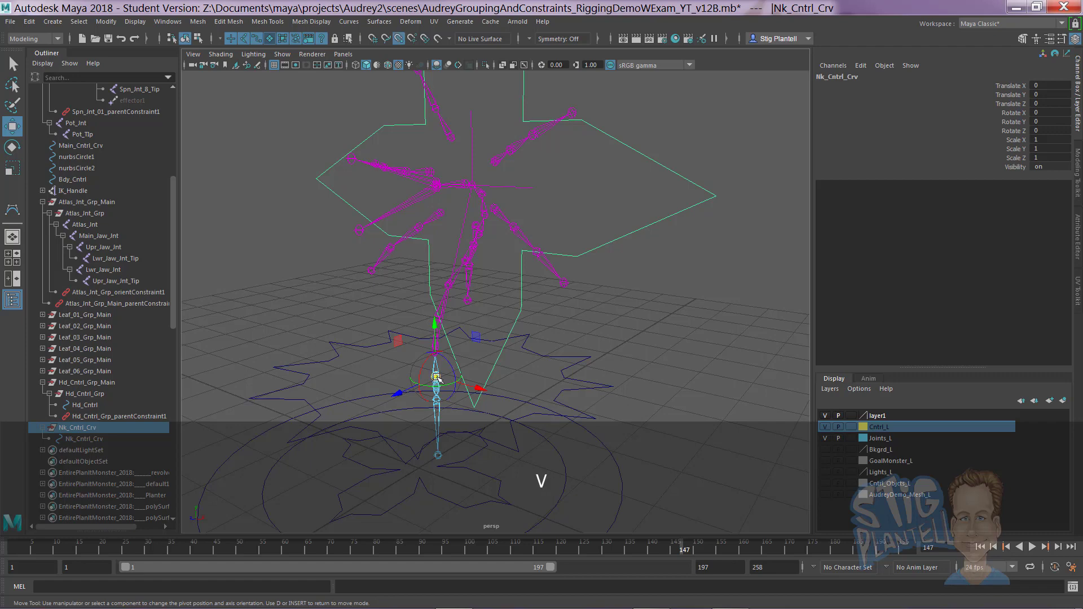
drag(447, 368, 474, 188)
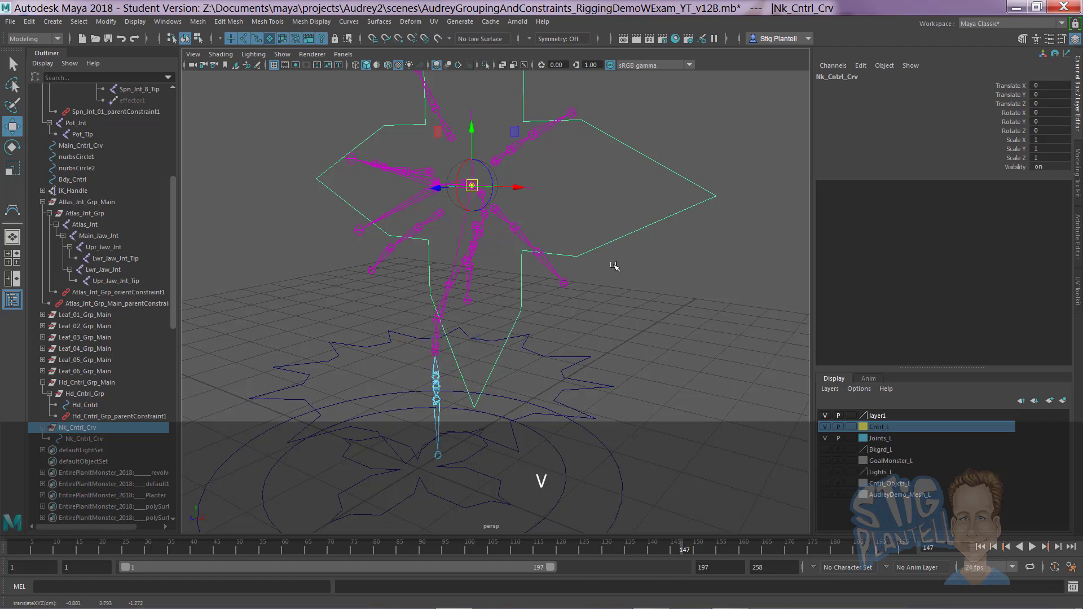
alt+drag(612, 266, 430, 317)
Step: Parent-constrain the Nk_Cntrl_Crv group to Bdy_Cntrl with Maintain offset enabled and all translate and rotate axes constrained
click(580, 333)
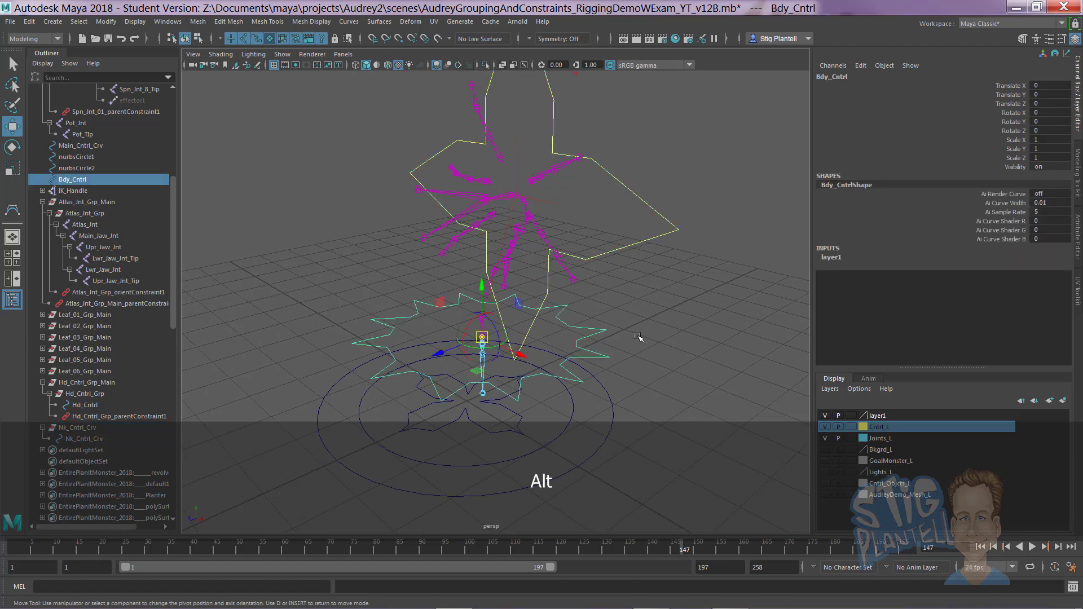
alt+drag(496, 344, 498, 319)
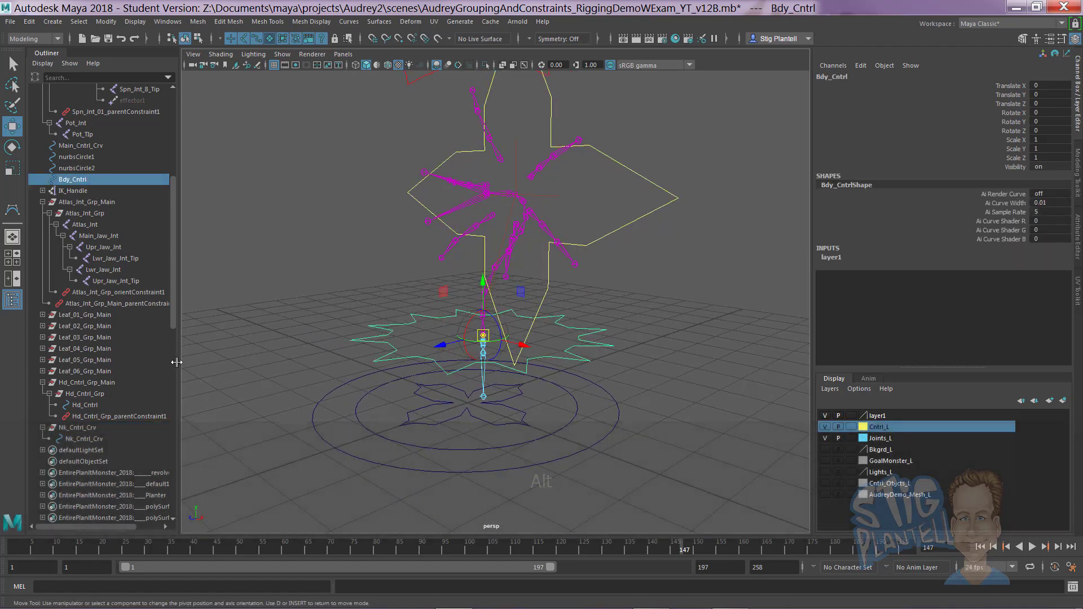
click(109, 425)
key(f)
alt+drag(508, 226, 520, 188)
mouse_move(411, 323)
alt+mouse_down()
mouse_move(423, 314)
mouse_move(434, 328)
mouse_move(475, 320)
alt+mouse_up()
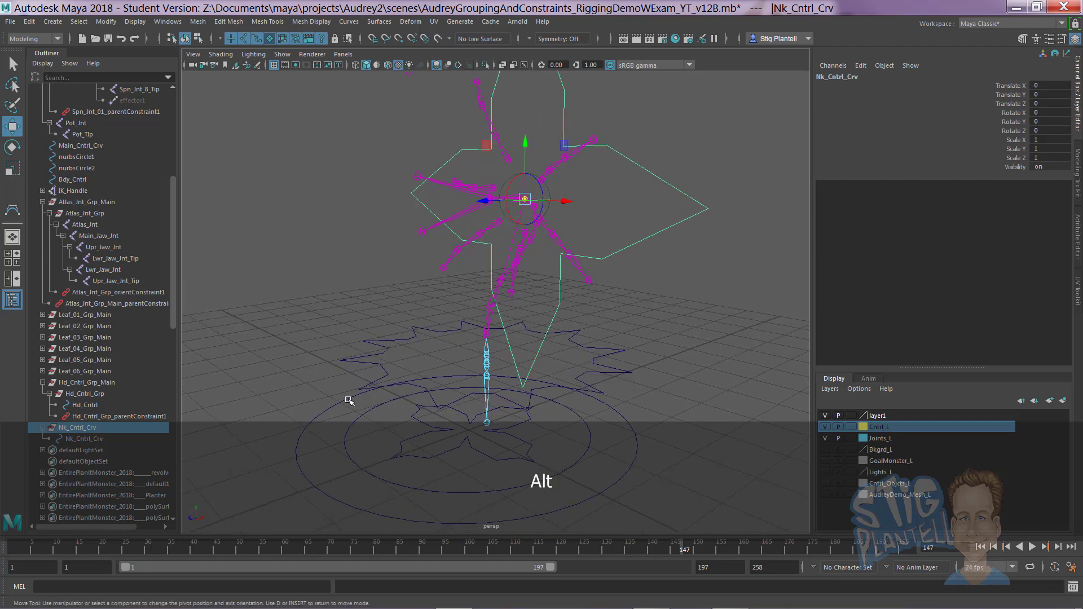
click(599, 361)
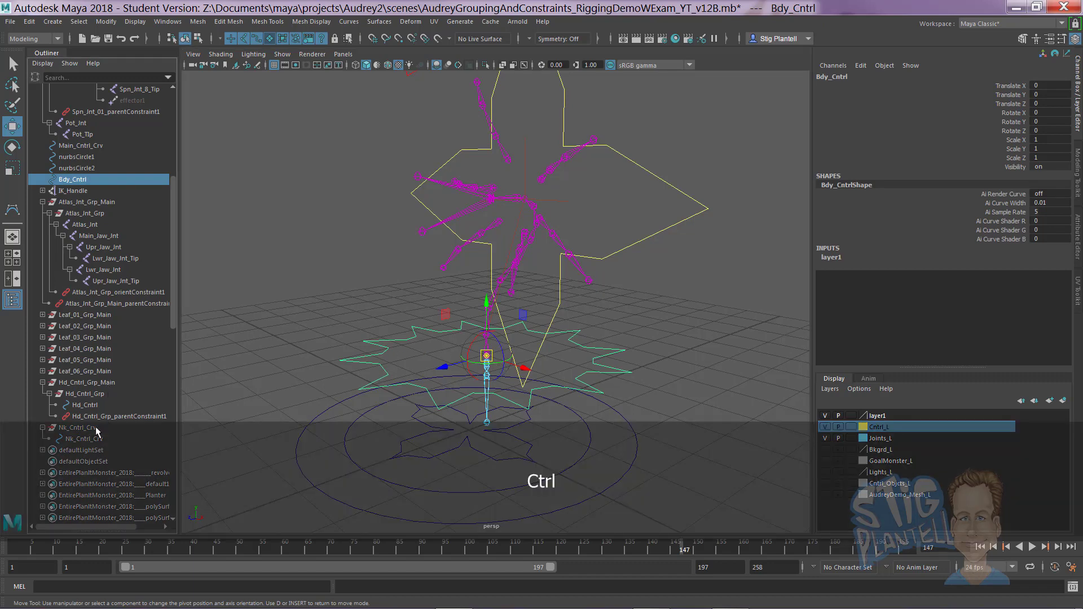
ctrl+click(95, 427)
key(space)
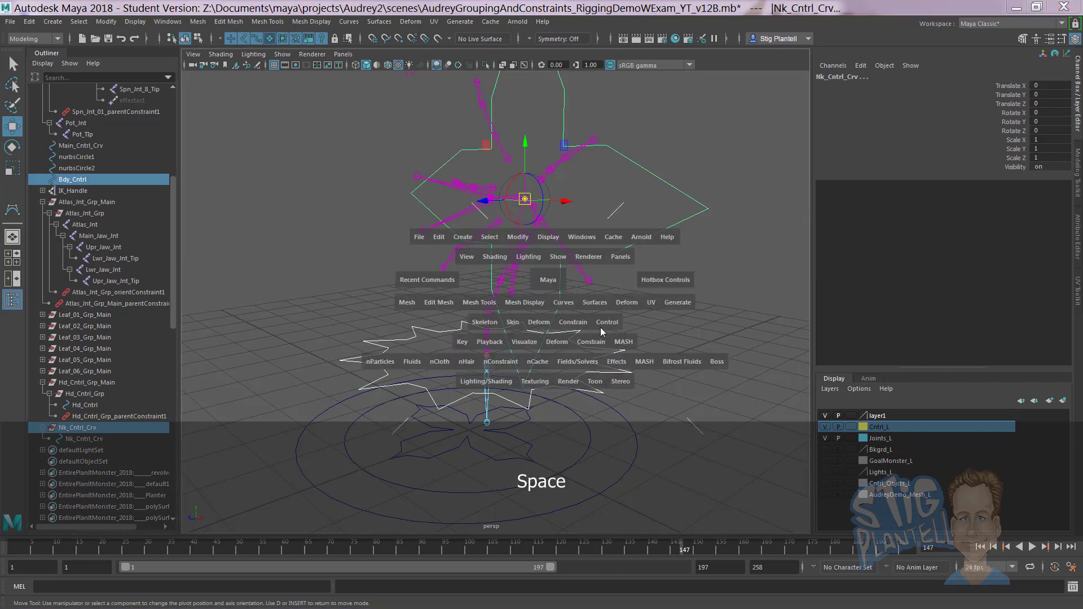
click(574, 326)
click(682, 356)
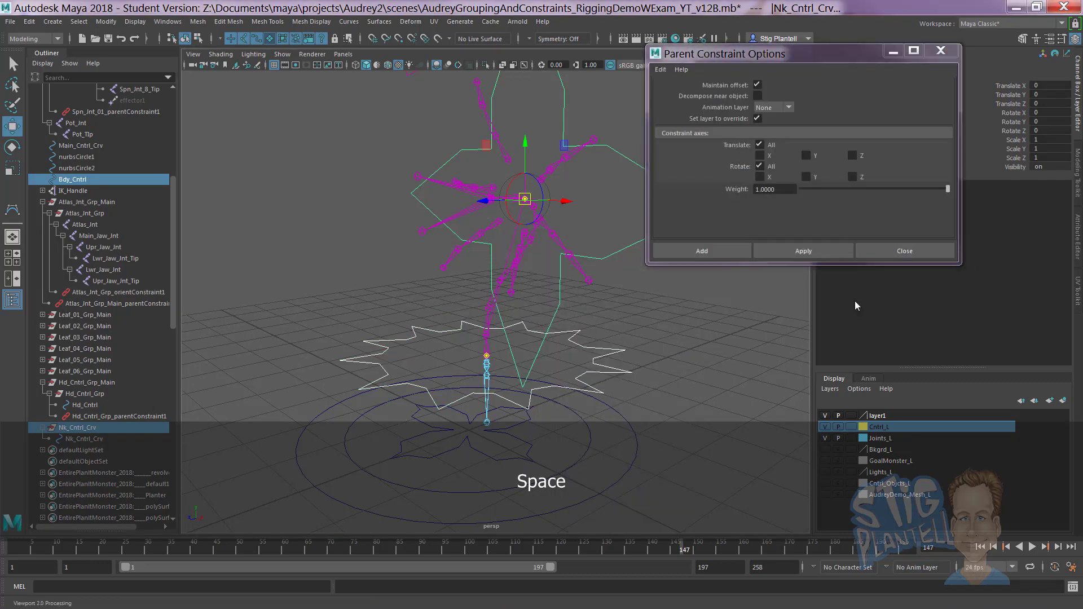
drag(827, 50, 901, 45)
click(883, 247)
Step: Test the neck group's constraint by rotating Bdy_Cntrl, undo the rotations and close the parent constraint options
scroll(541, 315, down, 5)
alt+drag(542, 314, 474, 296)
click(556, 321)
click(555, 333)
key(e)
key(ctrl+z)
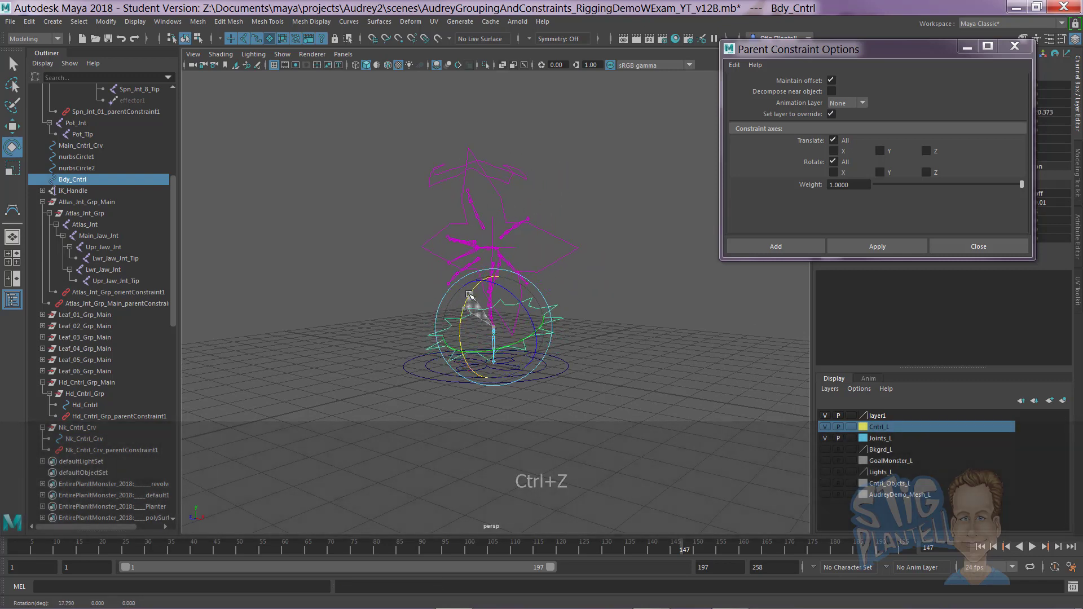
key(ctrl+z)
alt+drag(551, 298, 437, 289)
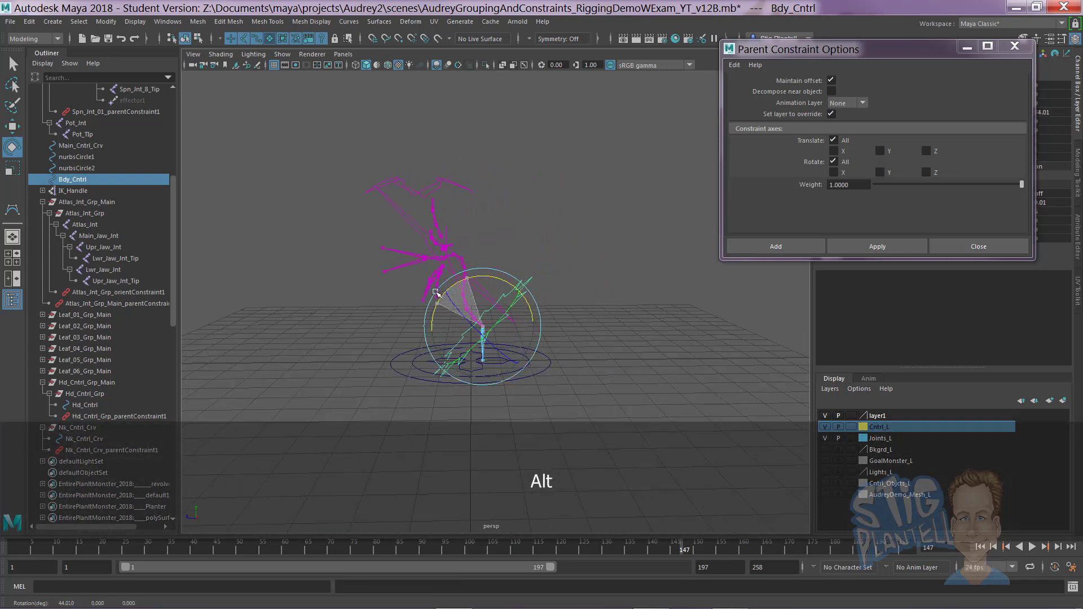
drag(505, 294, 483, 294)
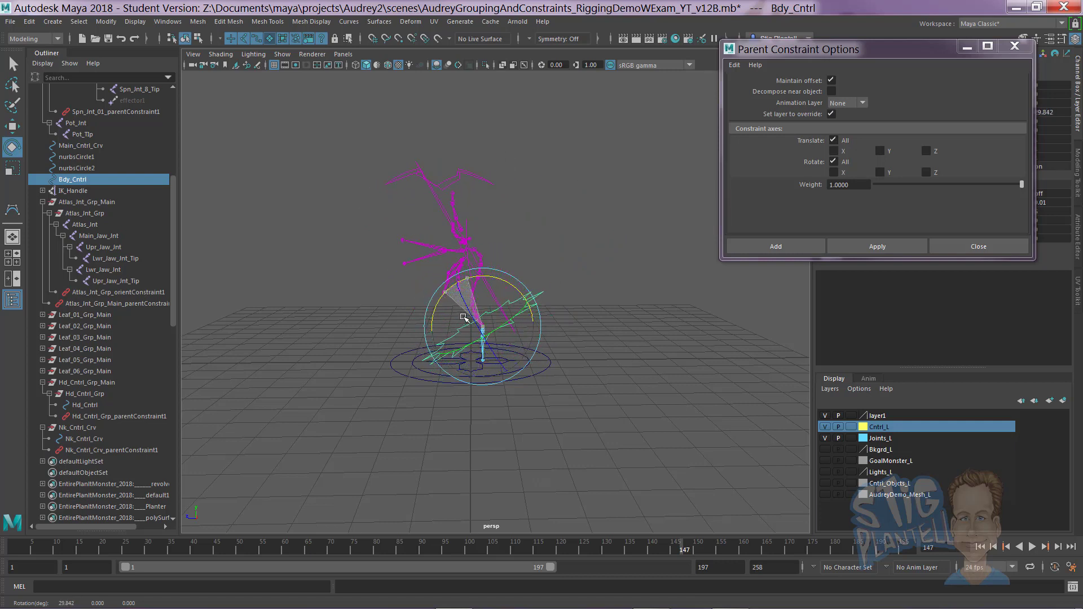
key(ctrl+z)
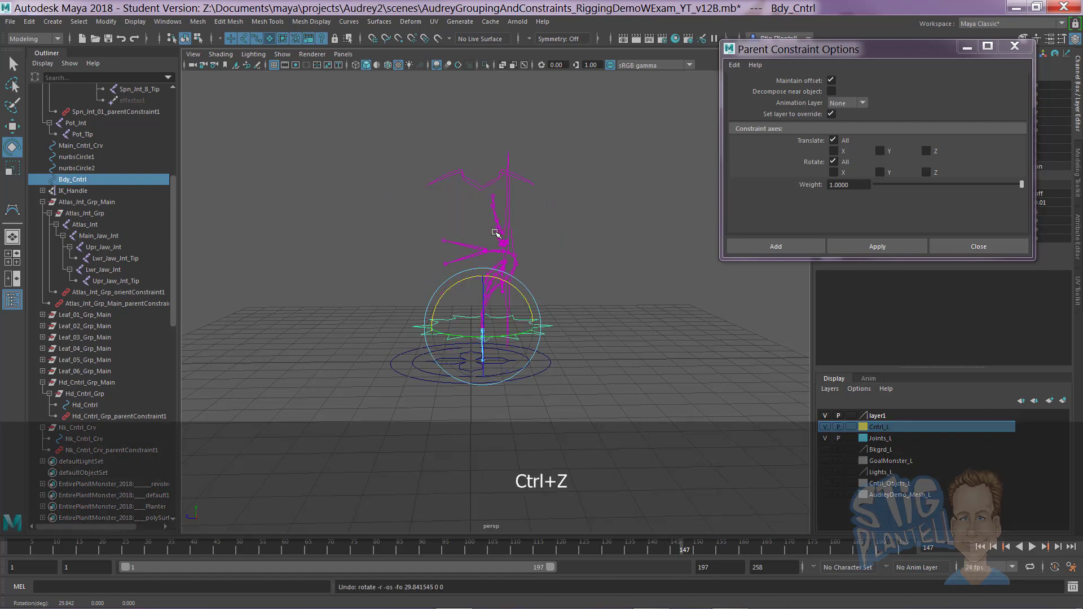
alt+drag(495, 232, 524, 258)
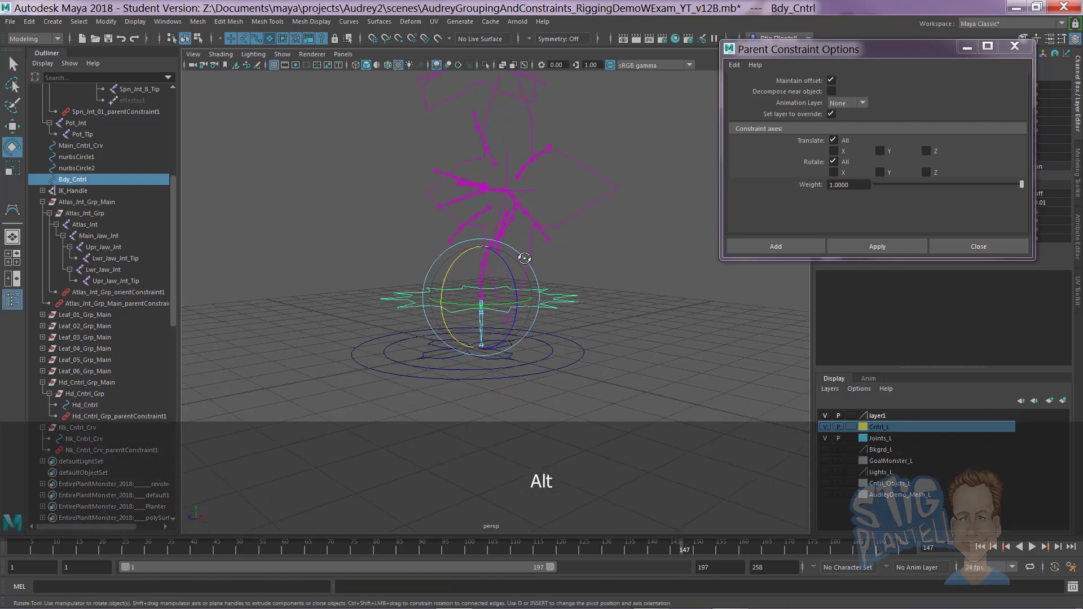
click(641, 305)
alt+drag(641, 304, 571, 285)
click(528, 364)
click(571, 284)
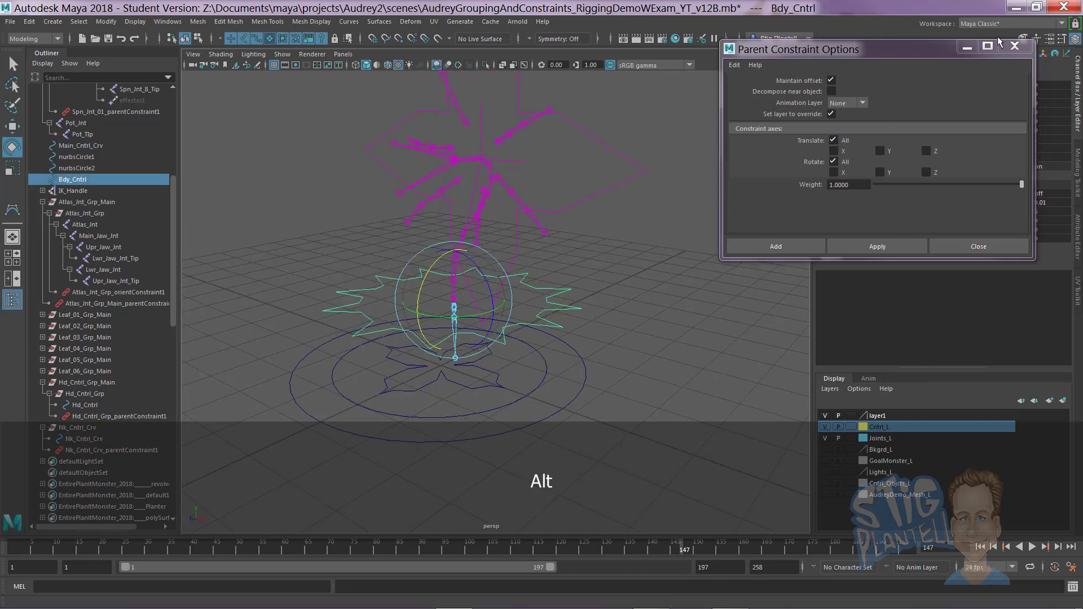
click(1014, 46)
Step: Enable drawing overrides on Bdy_CntrlShape with a red index color, and save the scene as a student version file
key(ctrl+a)
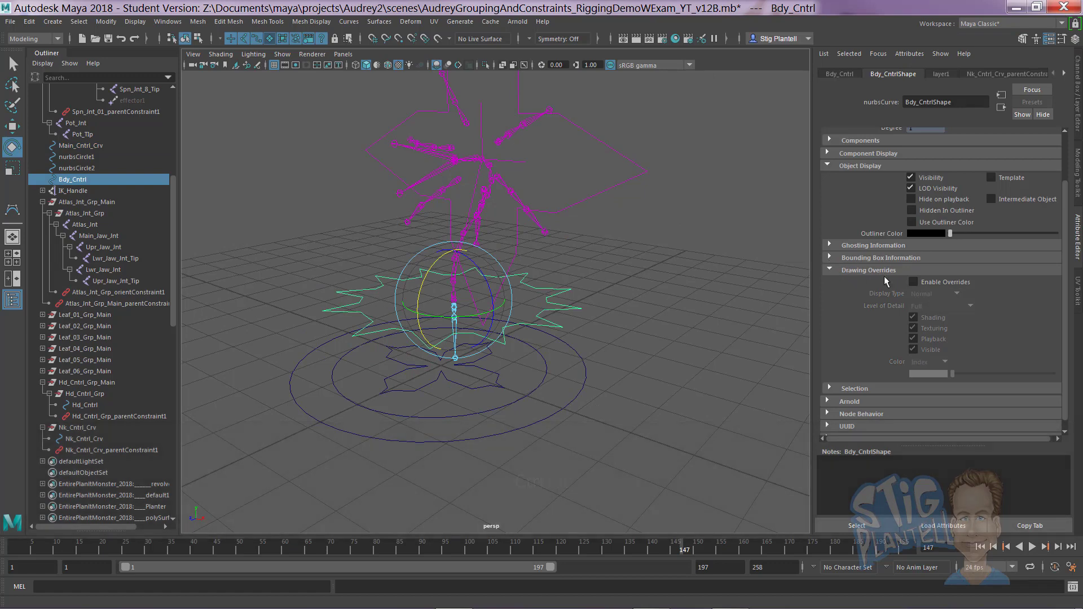
click(913, 283)
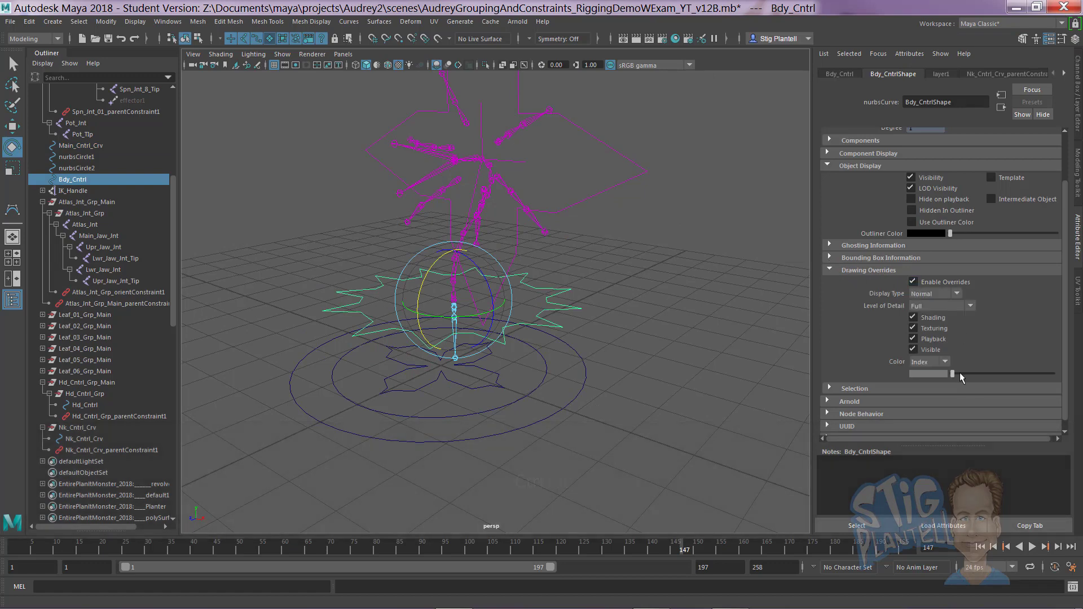
drag(960, 372, 995, 374)
click(679, 313)
alt+drag(679, 313, 657, 302)
key(ctrl+s)
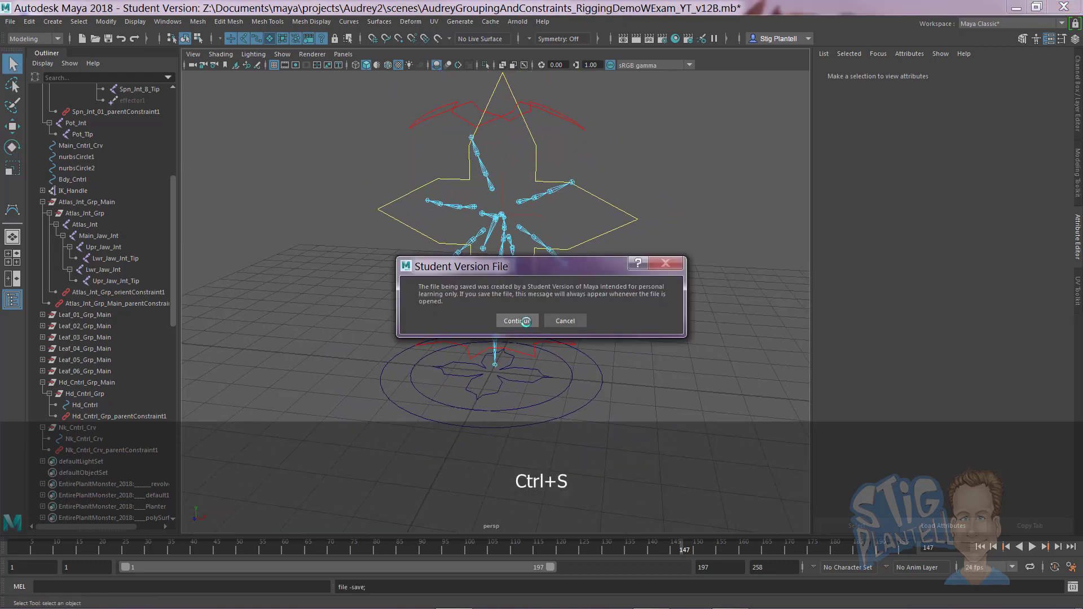
click(518, 320)
Step: Enable drawing overrides on Main_Cntrl_CrvShape and set its index color to yellow
alt+middle_drag(549, 368, 564, 339)
alt+right_drag(593, 353, 635, 357)
click(550, 367)
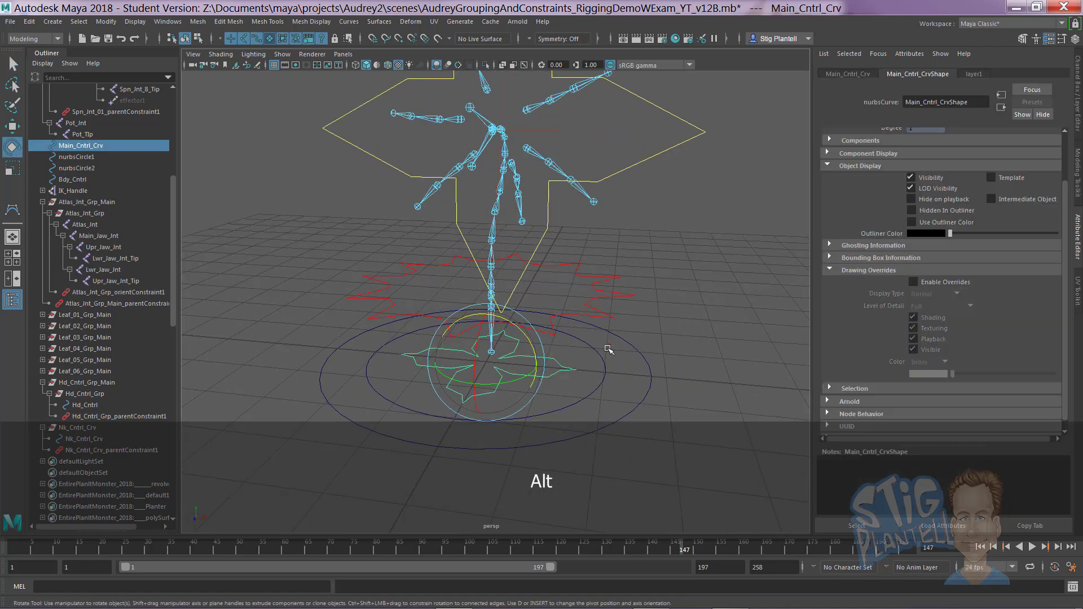
click(945, 282)
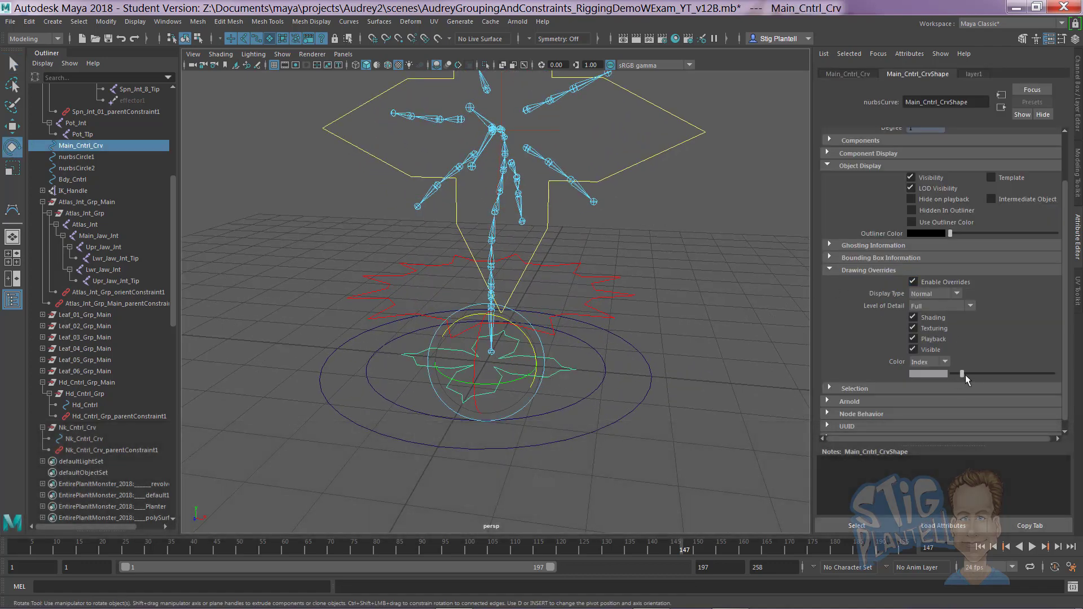
drag(965, 376, 1003, 377)
click(726, 314)
Step: Move both nurbsCircle1 and nurbsCircle2 along Z, clear of the plant rig, working in the top view
mouse_move(721, 335)
alt+mouse_down()
mouse_move(614, 330)
mouse_move(581, 341)
mouse_move(637, 340)
mouse_move(579, 308)
mouse_move(592, 286)
mouse_move(648, 310)
alt+mouse_up()
click(639, 336)
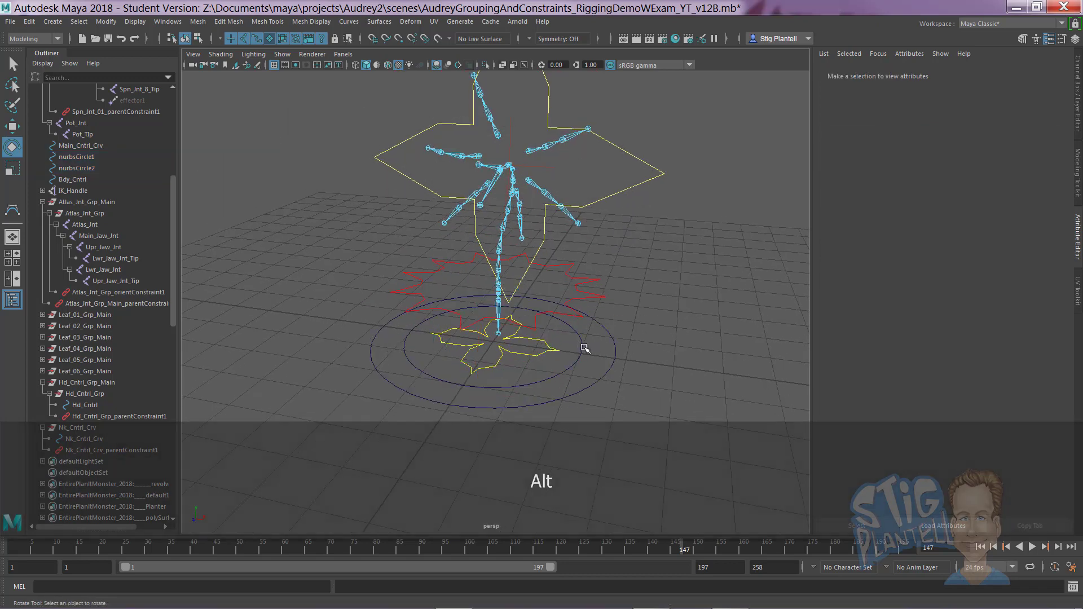
drag(585, 348, 636, 344)
alt+middle_drag(633, 342, 624, 308)
alt+right_drag(624, 308, 680, 336)
mouse_move(624, 323)
alt+mouse_down()
mouse_move(622, 333)
mouse_move(612, 305)
mouse_move(603, 321)
alt+mouse_up()
key(space)
alt+right_drag(604, 321, 508, 336)
key(w)
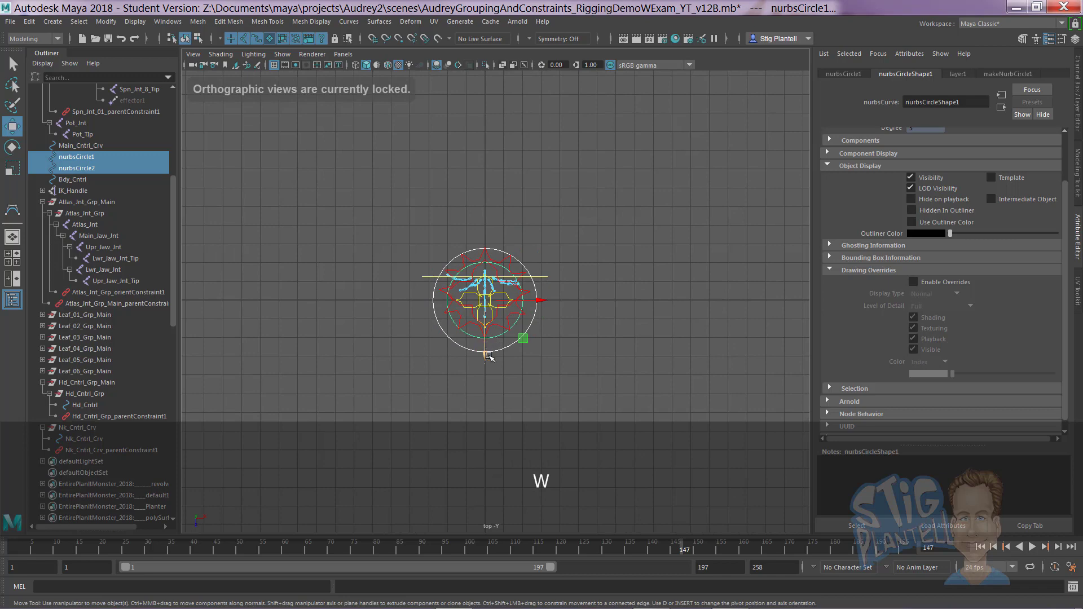
drag(487, 353, 501, 472)
Step: Try creating a NURBS circle with a radius of 5 and normal axis Y, undo it and close the circle options
alt+middle_drag(532, 337, 535, 227)
alt+right_drag(536, 227, 575, 281)
key(space)
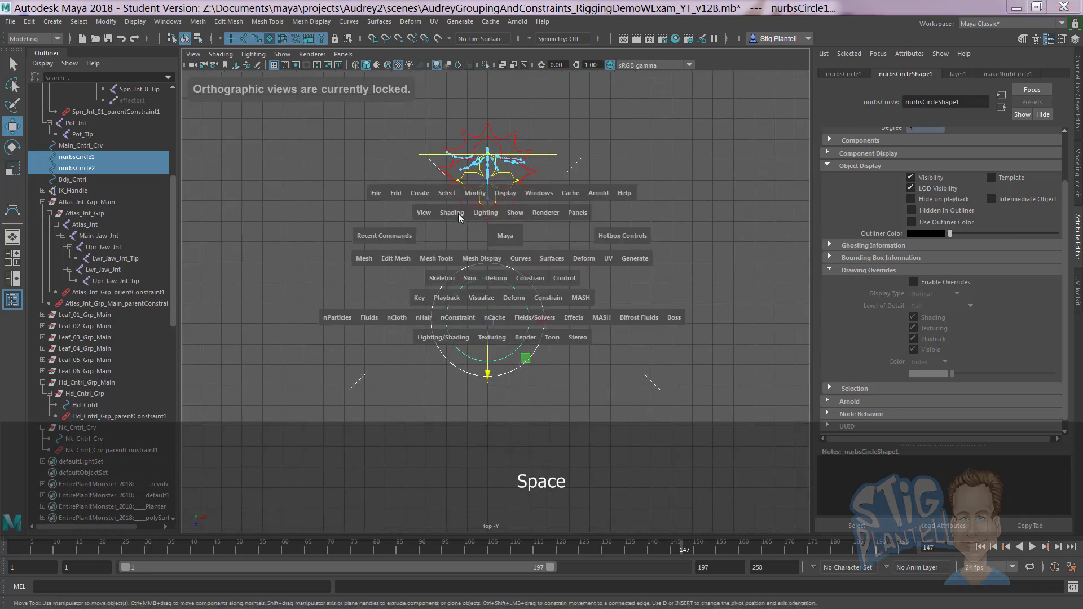
click(420, 192)
mouse_move(509, 280)
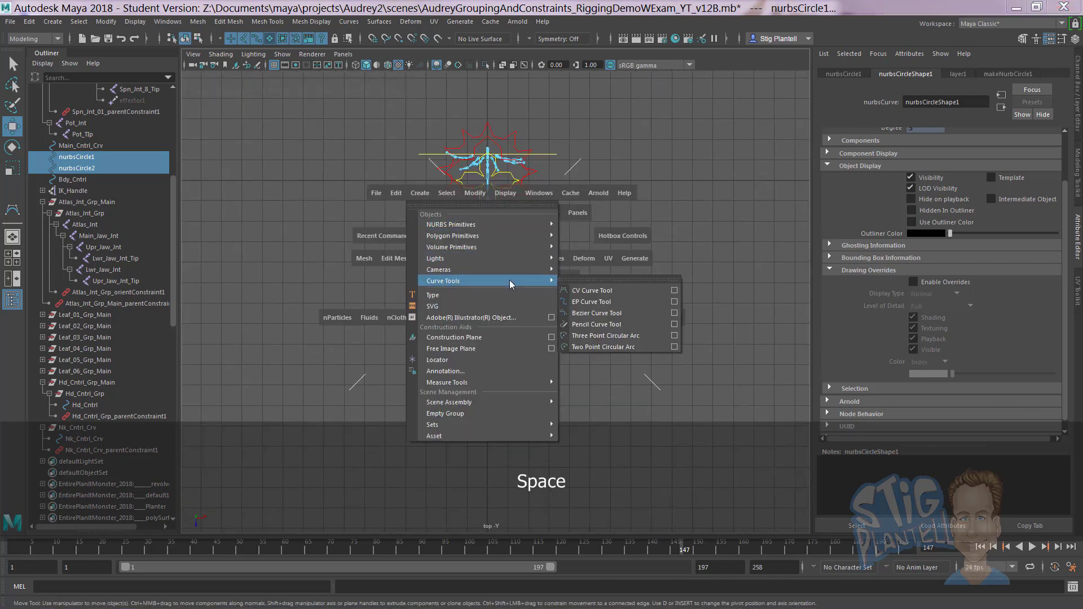
mouse_move(502, 225)
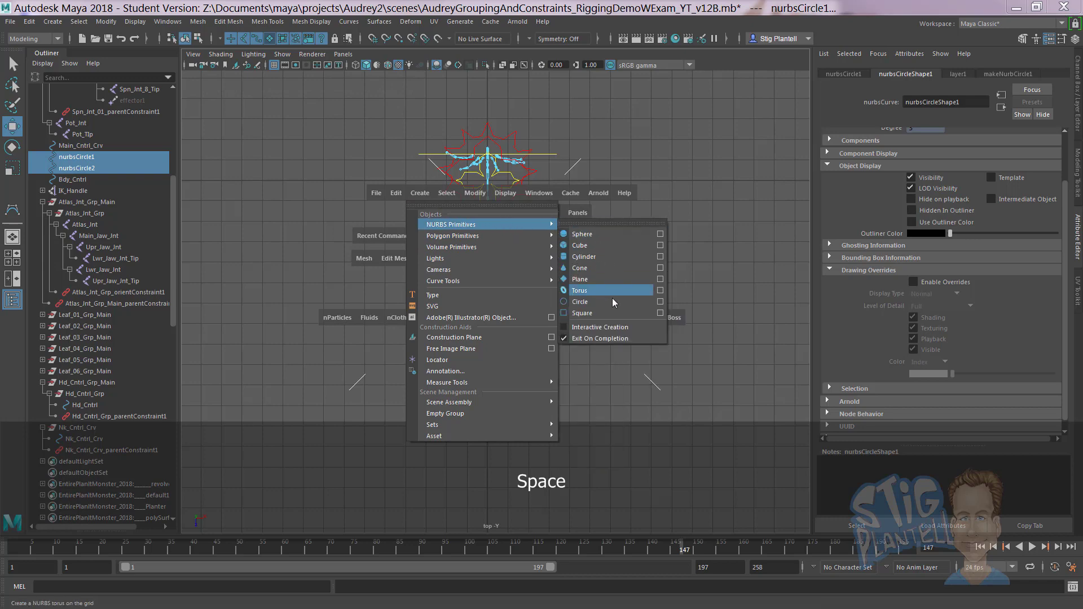
click(660, 301)
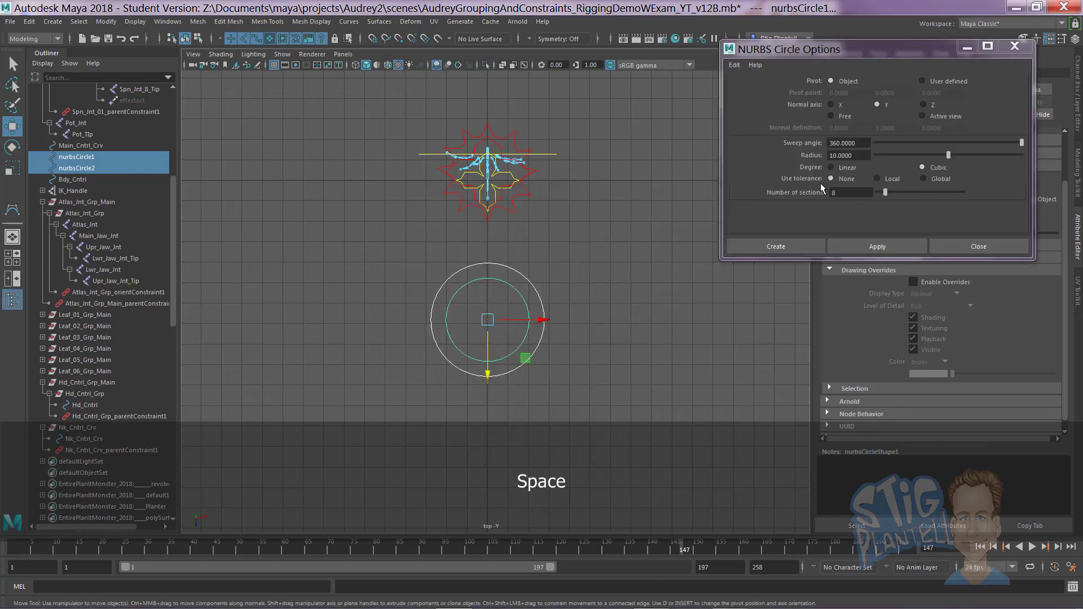
click(829, 156)
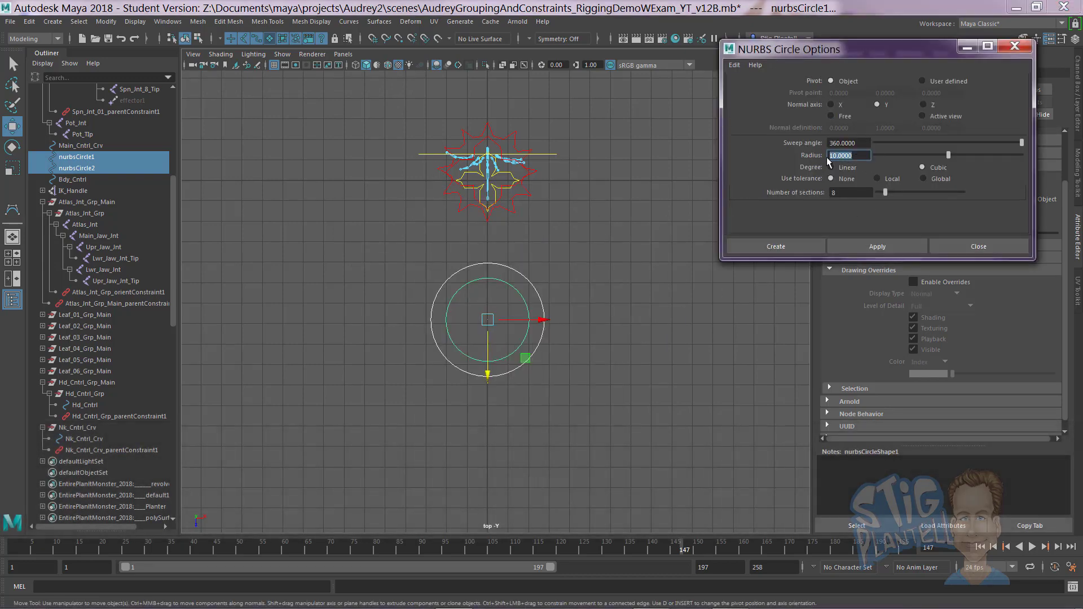
text(5)
click(893, 254)
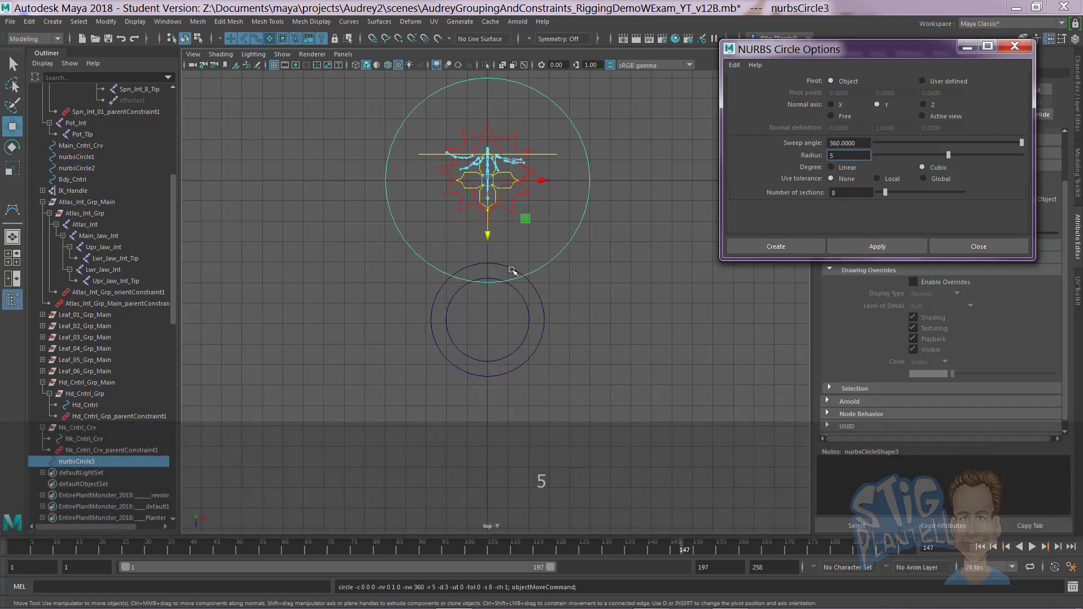
click(626, 314)
key(ctrl+z)
key(ctrl+z)
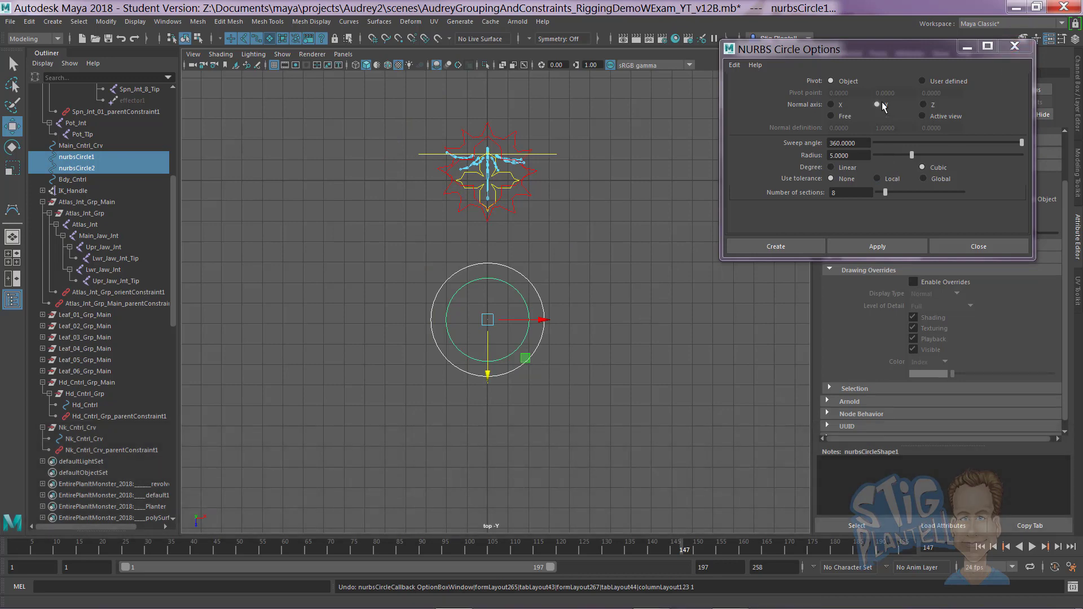
click(1015, 46)
Step: Draw a 1 Linear CV curve zigzagging around the ring between the two circles, snapping each point onto the circles
alt+right_drag(647, 310, 745, 305)
alt+middle_drag(614, 285, 599, 278)
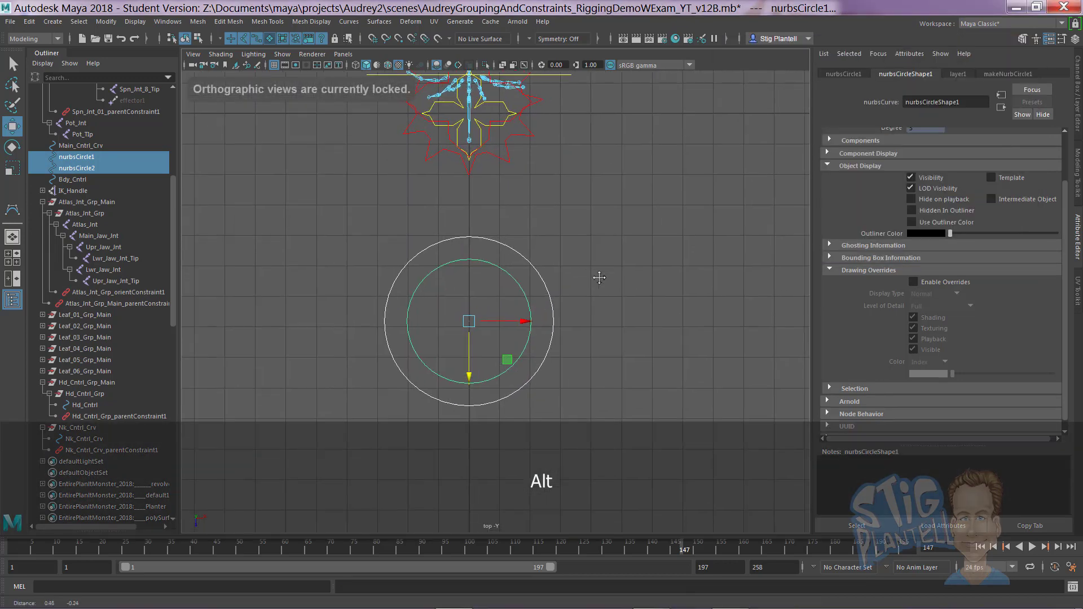
key(space)
drag(467, 208, 521, 296)
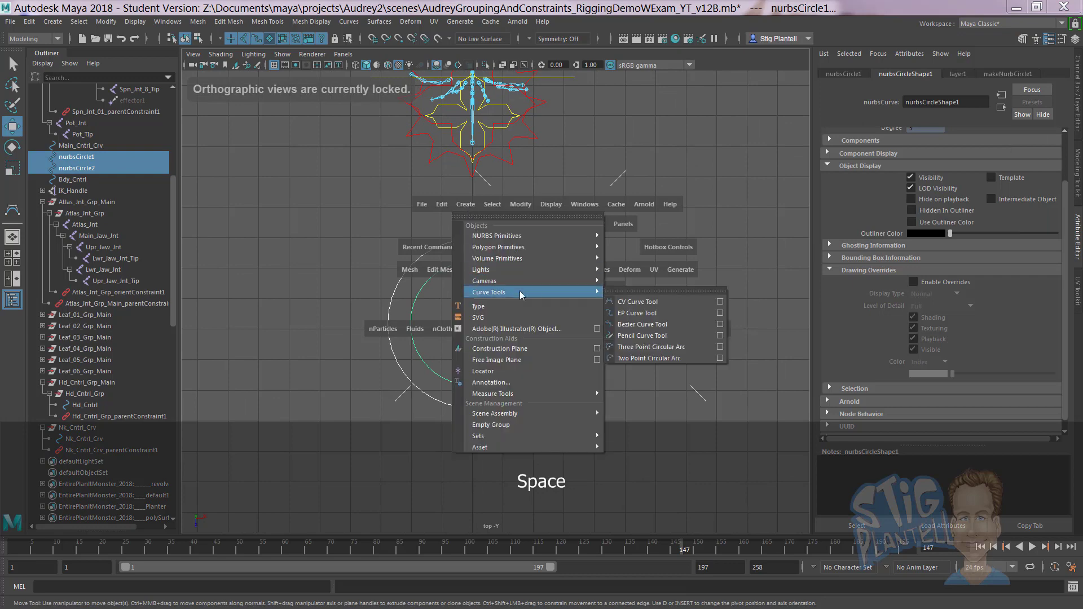
click(721, 304)
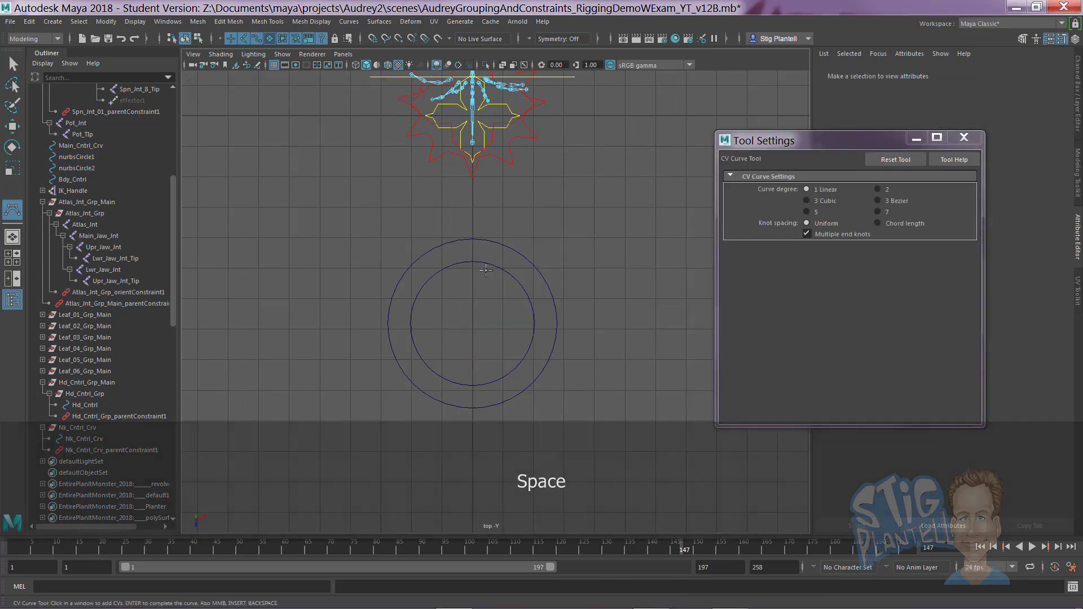
key(c)
click(468, 247)
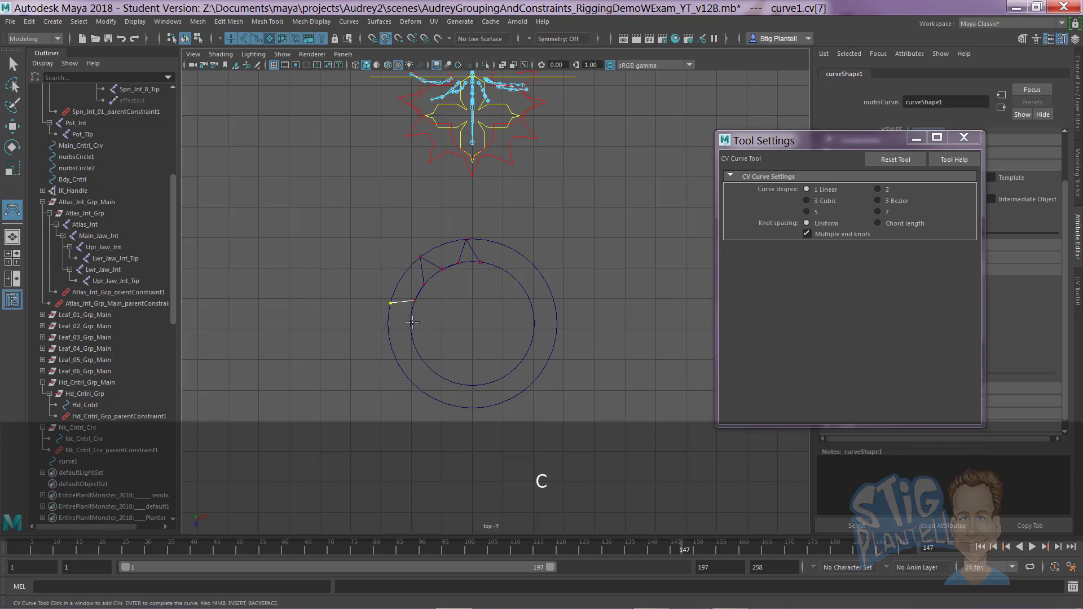
click(394, 355)
click(431, 371)
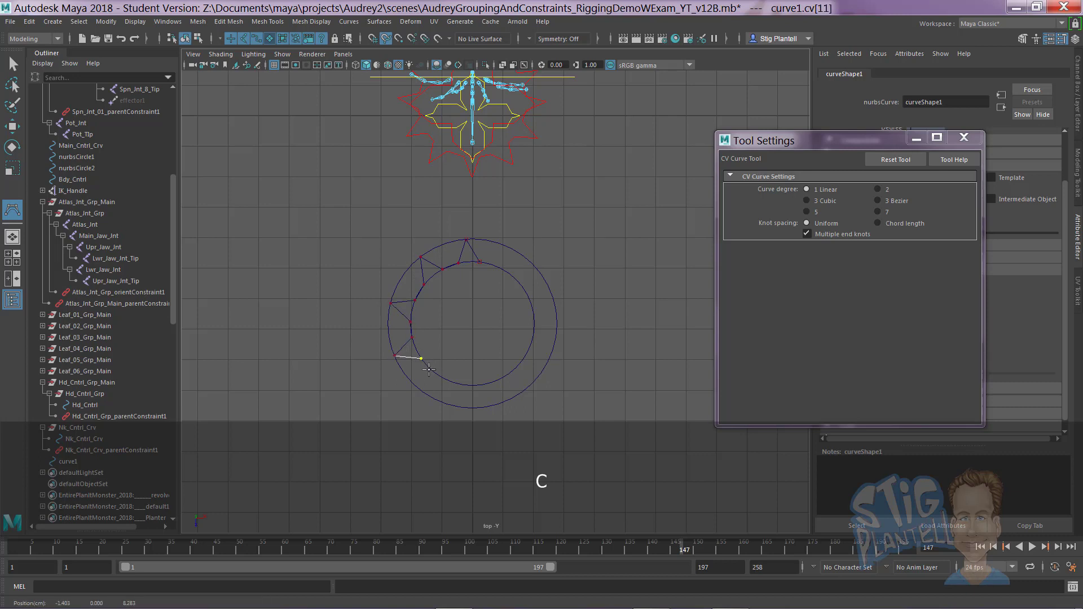
click(459, 384)
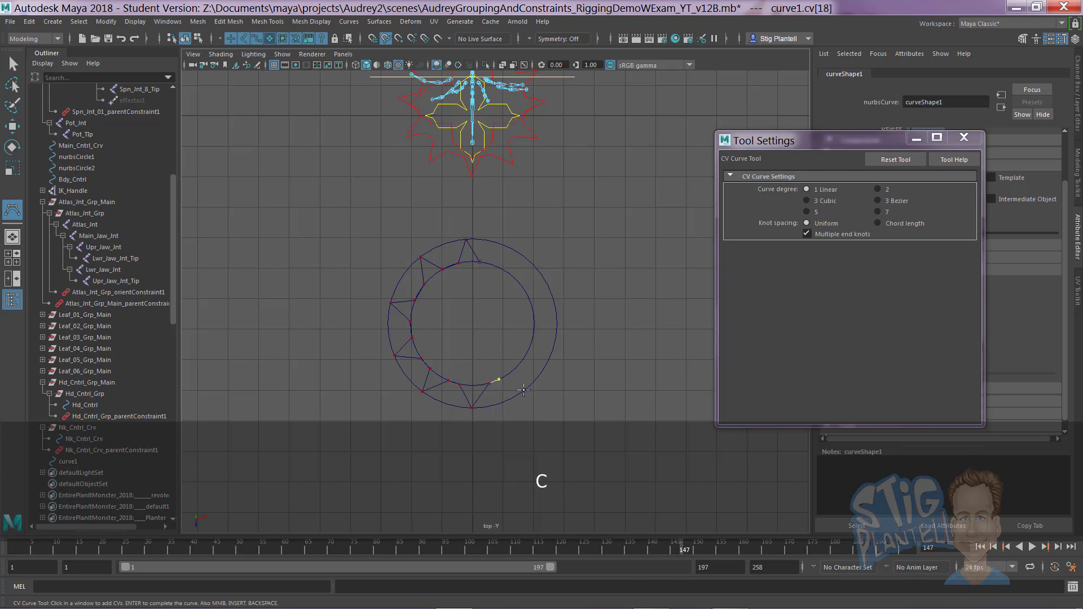
click(520, 365)
click(550, 356)
click(556, 306)
click(535, 261)
key(Return)
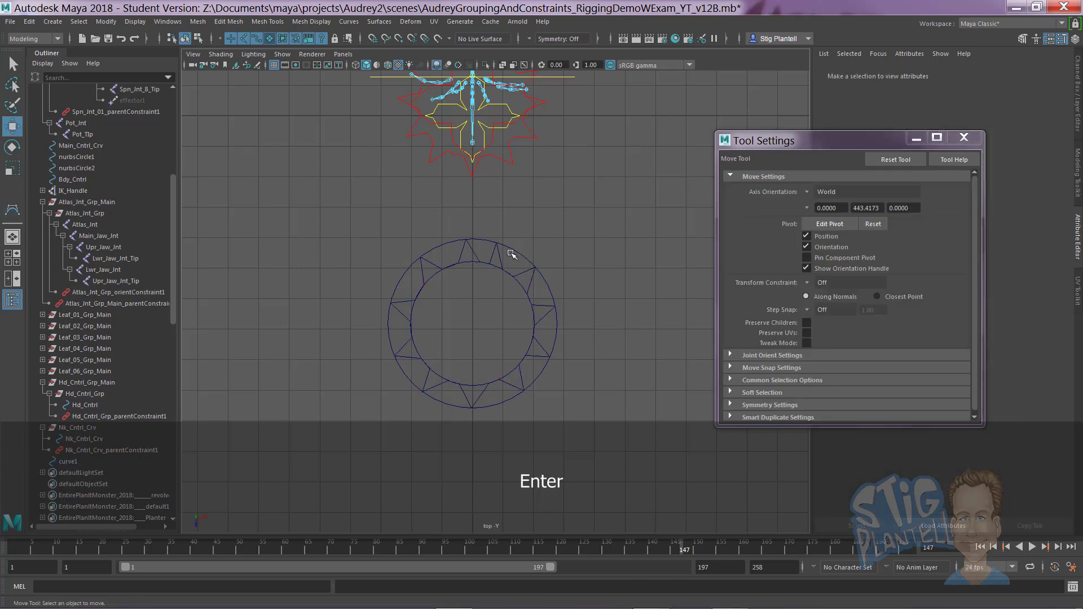
Step: Shift the zigzag curve's uneven outer spike vertex along the outer circle to even out the spacing
right_drag(499, 257, 444, 258)
click(497, 243)
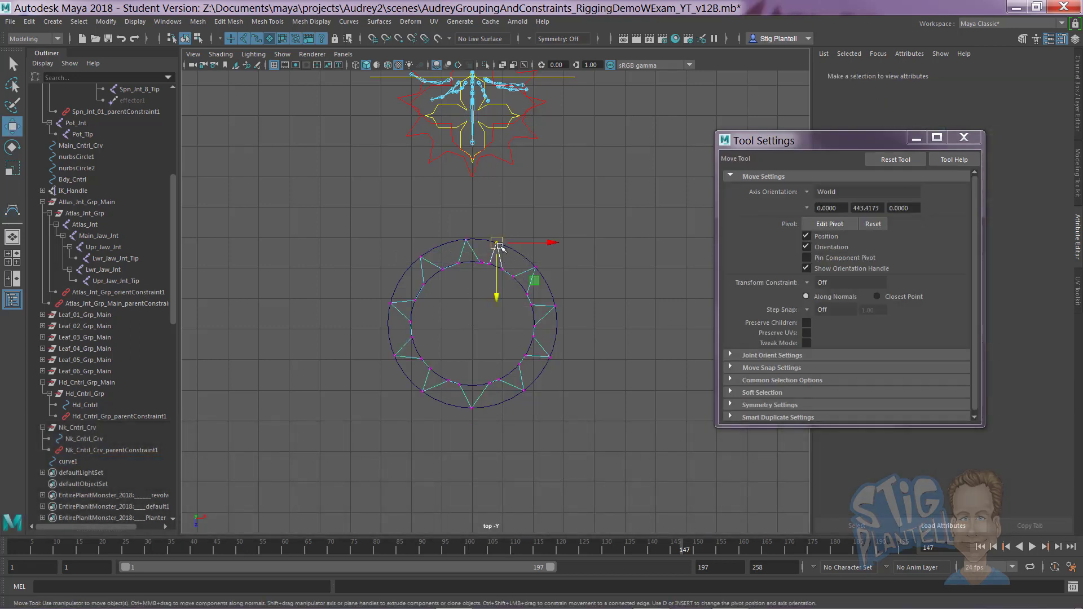
drag(496, 243, 506, 246)
click(508, 261)
alt+middle_drag(506, 279, 506, 271)
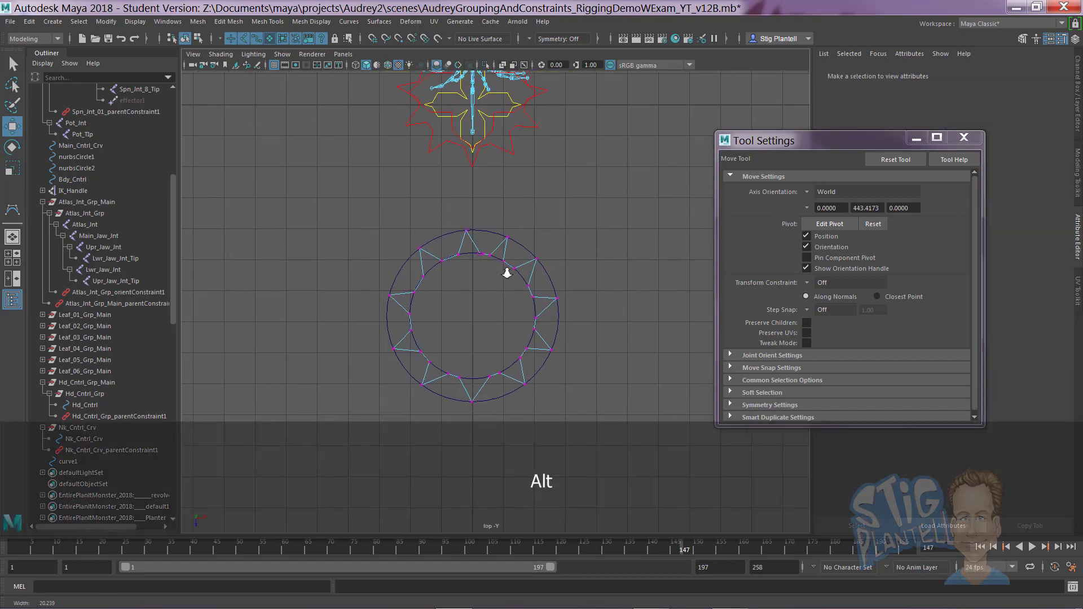
scroll(480, 249, up, 3)
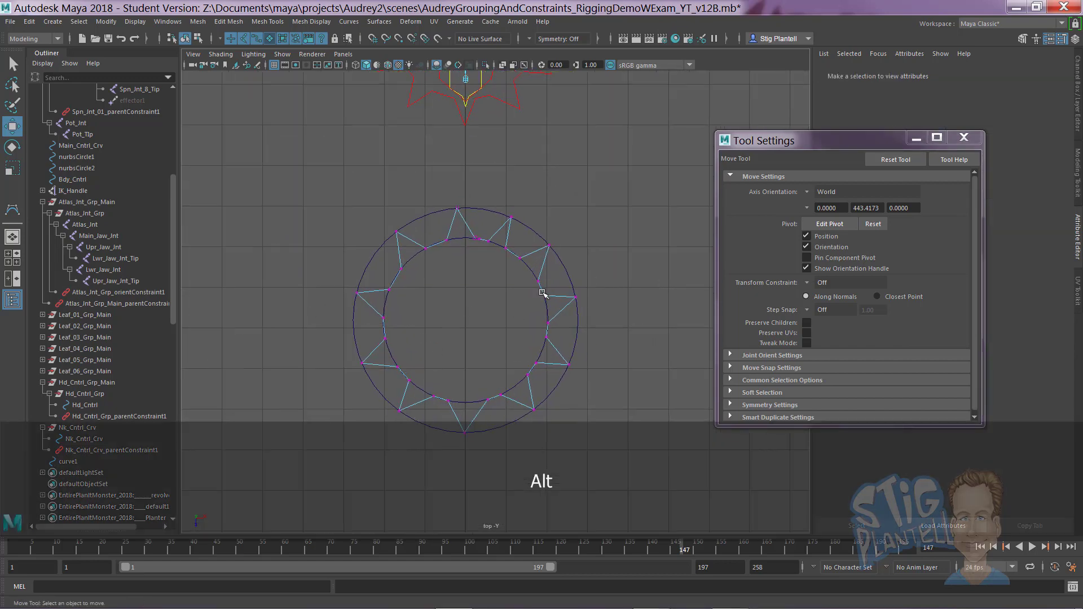
Step: Pull the spike's control vertex off the ring and snap it back onto the outer circle with curve snapping
right_drag(508, 232, 462, 229)
click(503, 234)
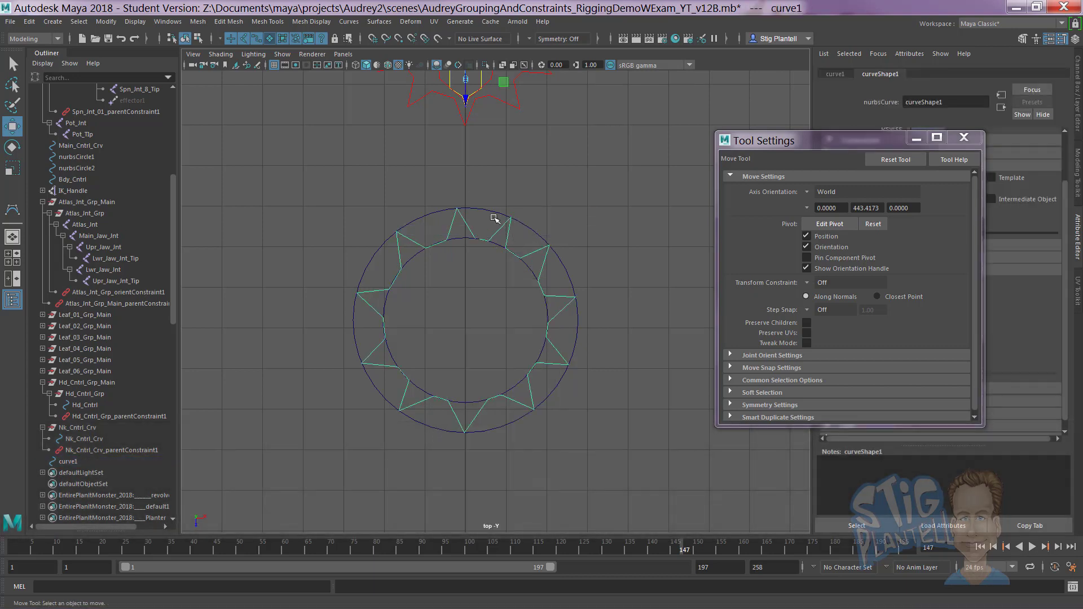
drag(520, 202, 579, 201)
key(w)
key(ctrl+z)
click(579, 202)
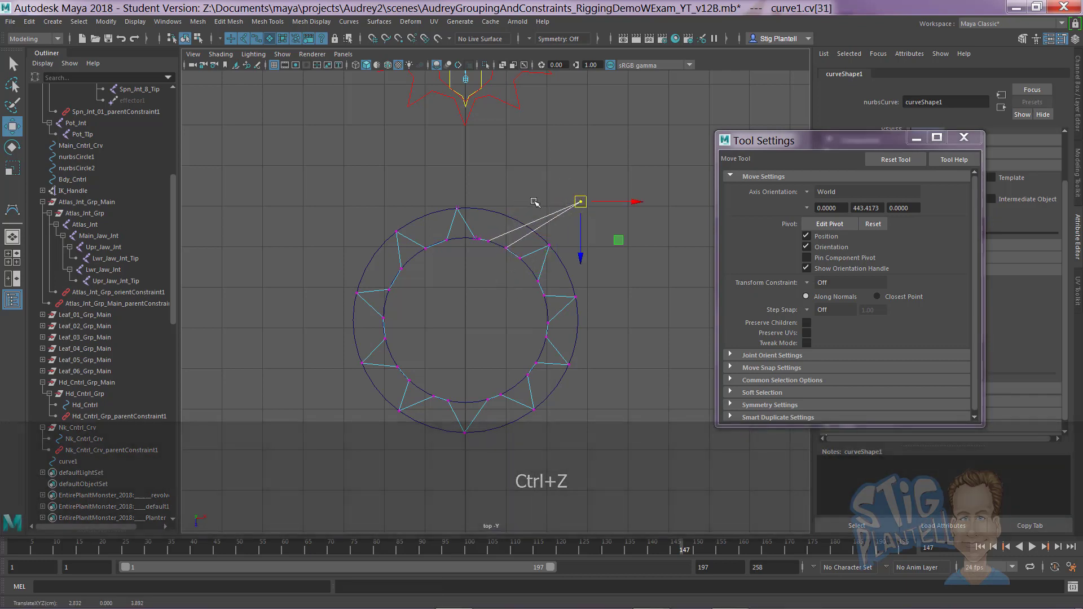
key(c)
middle_drag(496, 216, 504, 215)
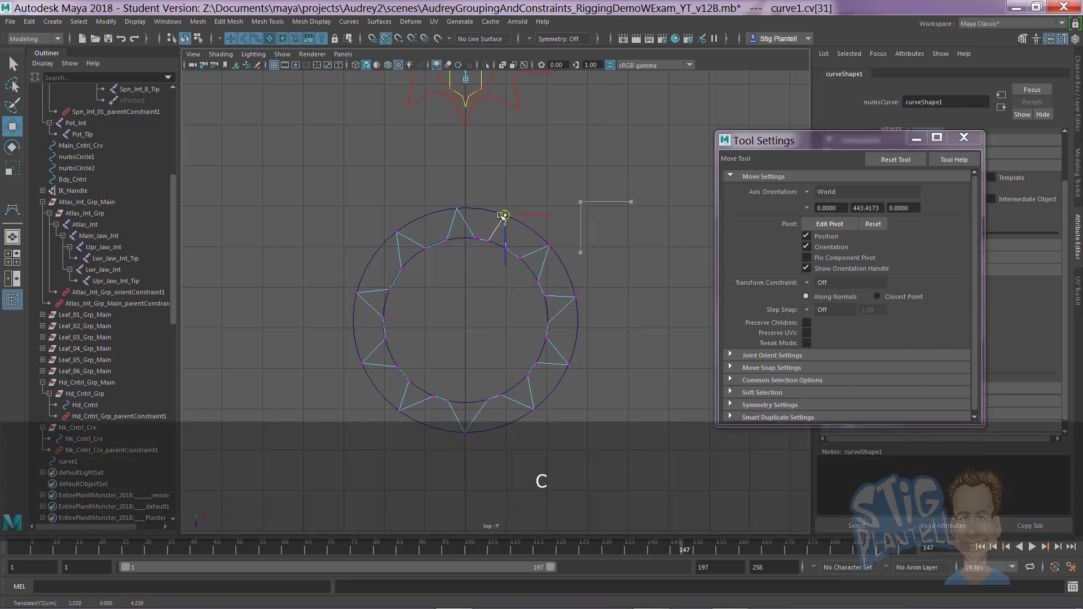
click(502, 229)
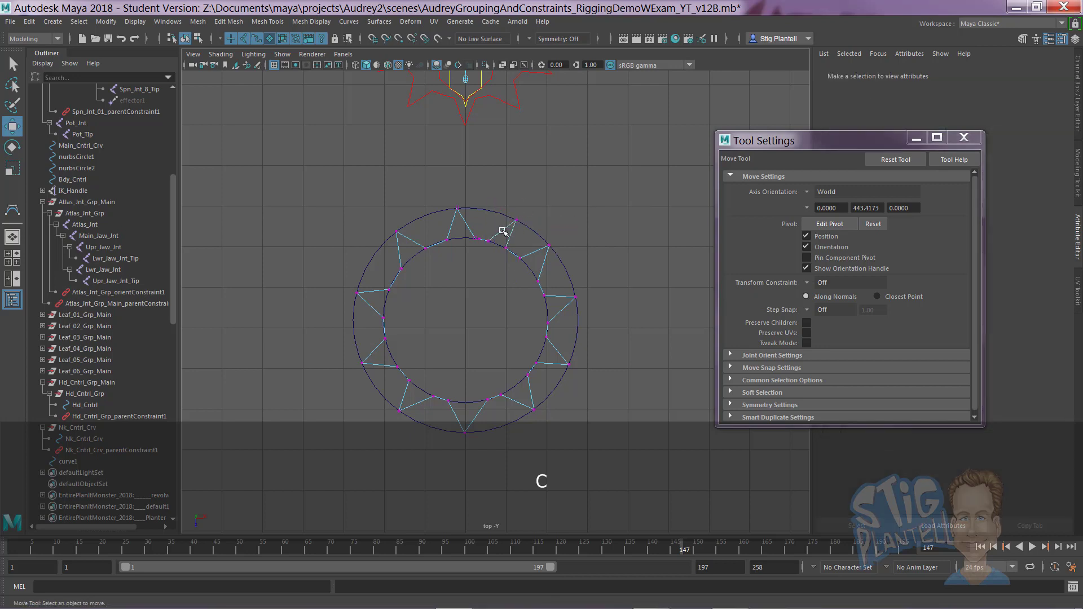
Step: Return the zigzag curve to object selection and delete it
right_click(503, 231)
click(530, 212)
click(507, 232)
key(Delete)
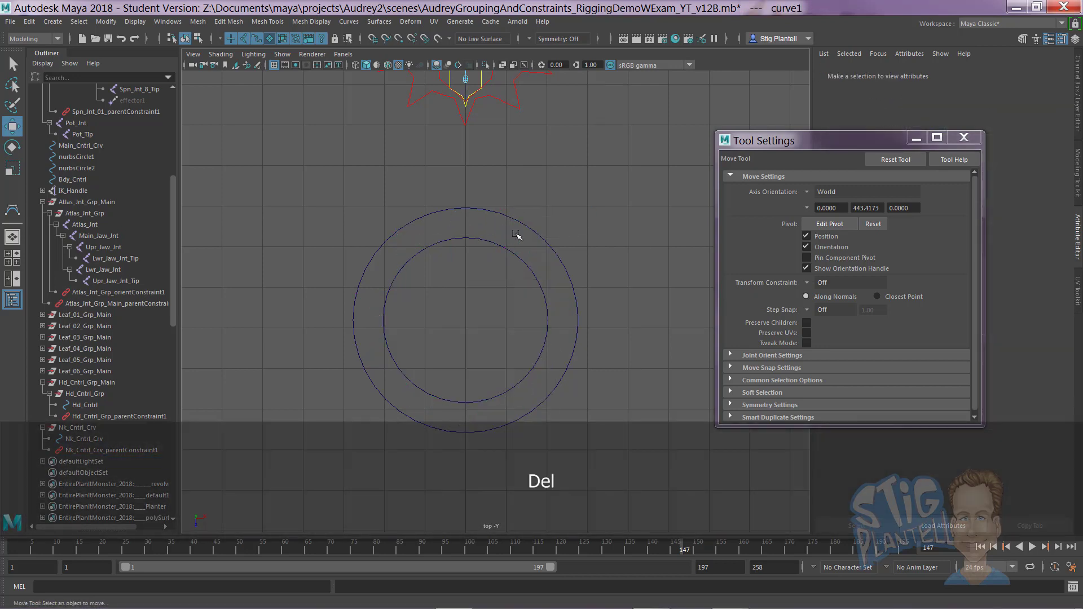
Step: Scale Main_Cntrl_Crv up uniformly to about 0.849 in the perspective view and close the tool settings
key(space)
mouse_move(564, 233)
mouse_down()
mouse_move(564, 208)
mouse_move(564, 222)
mouse_up()
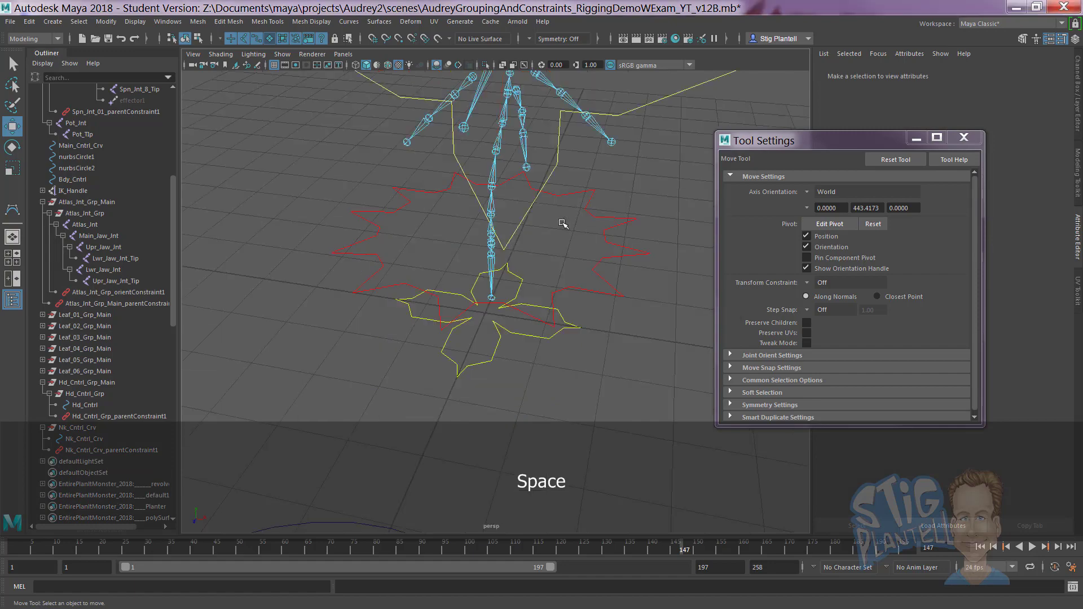
alt+middle_drag(547, 232, 555, 299)
alt+right_drag(555, 299, 454, 291)
alt+drag(454, 291, 510, 285)
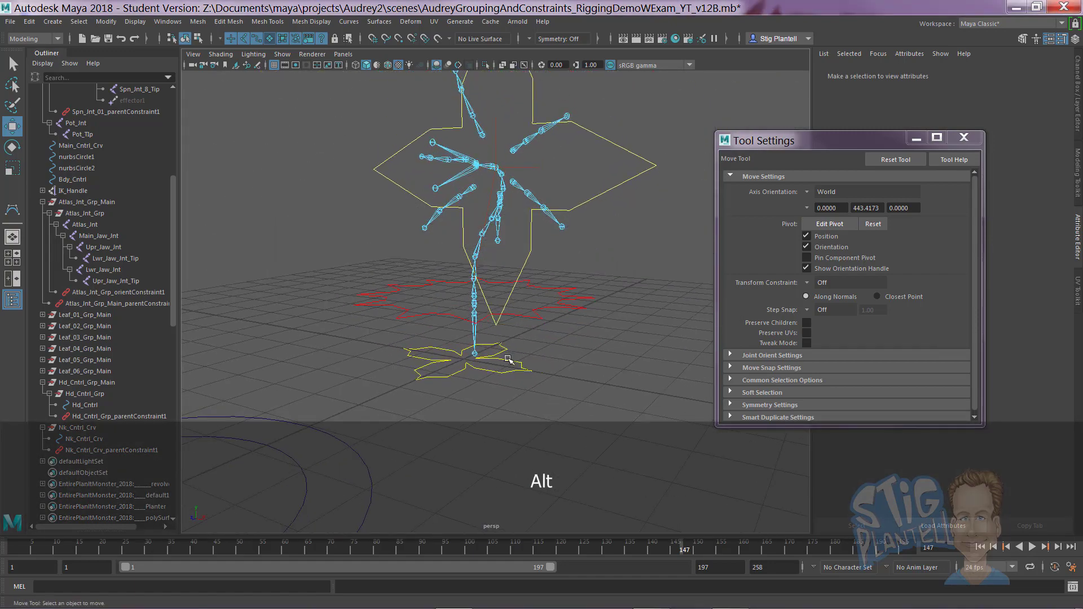
click(491, 380)
alt+drag(491, 379, 564, 357)
key(r)
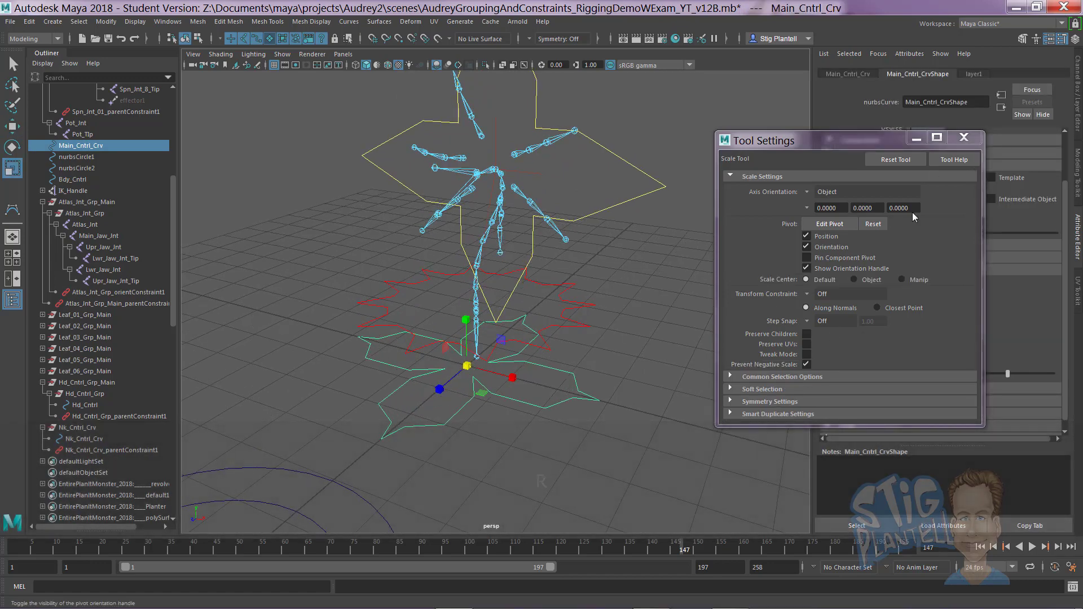
click(965, 138)
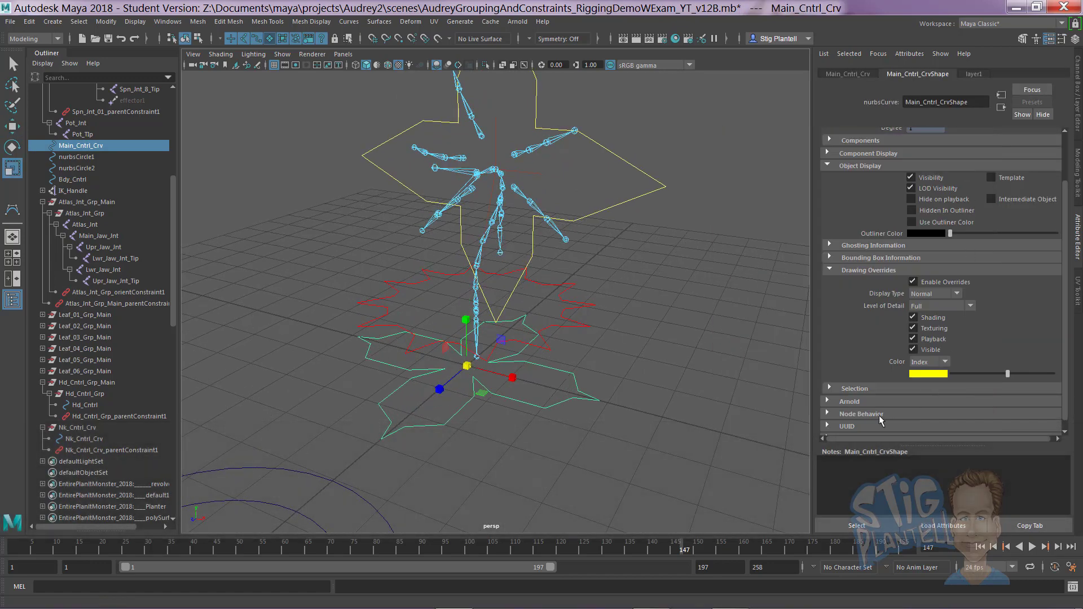
Step: Show the GoalMonster_L display layer to compare the main control curve's size with the pot, and hide the layer again
click(1079, 95)
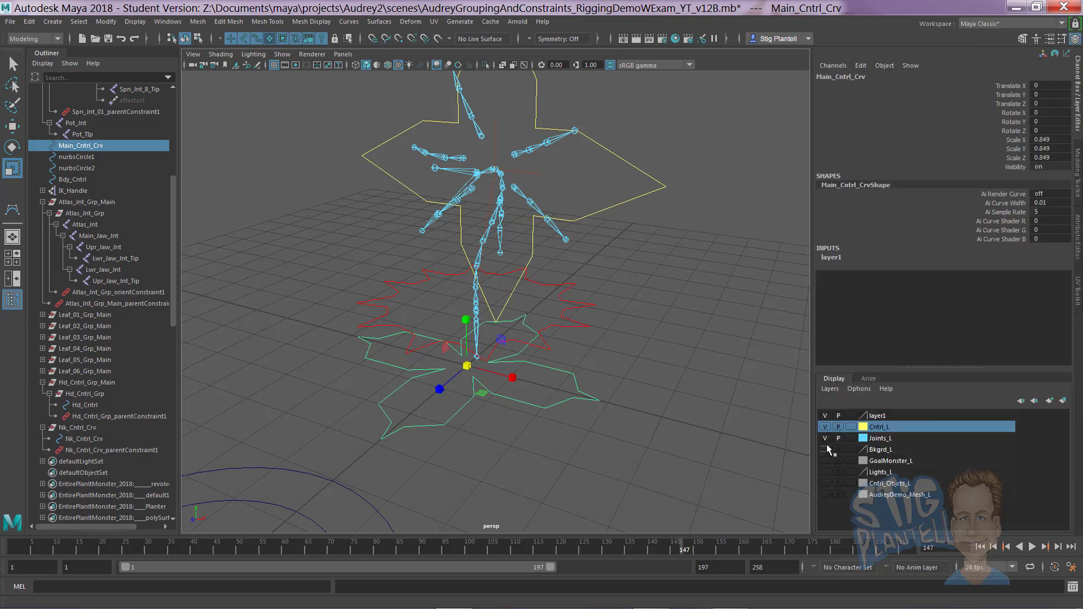
click(826, 460)
alt+drag(581, 350, 530, 374)
alt+middle_drag(531, 374, 553, 353)
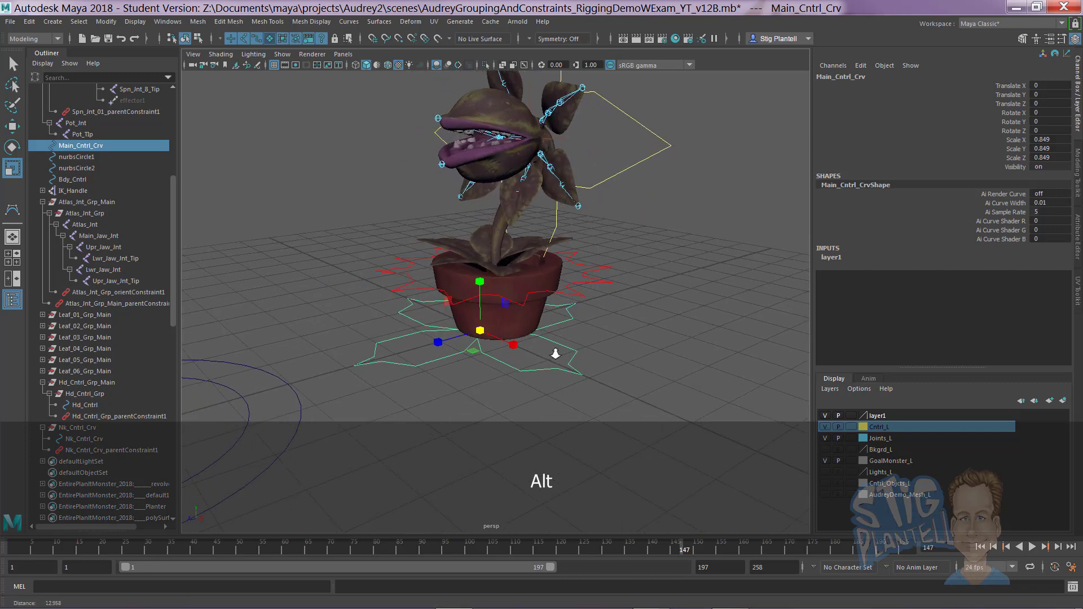
alt+right_drag(553, 353, 854, 440)
click(826, 460)
Step: Move Main_Cntrl_Crv to center it under the base joint, about -0.41 in Z, and scale it uniformly to about 1.007
alt+drag(483, 358, 490, 340)
alt+right_drag(491, 341, 552, 339)
alt+middle_drag(551, 340, 552, 339)
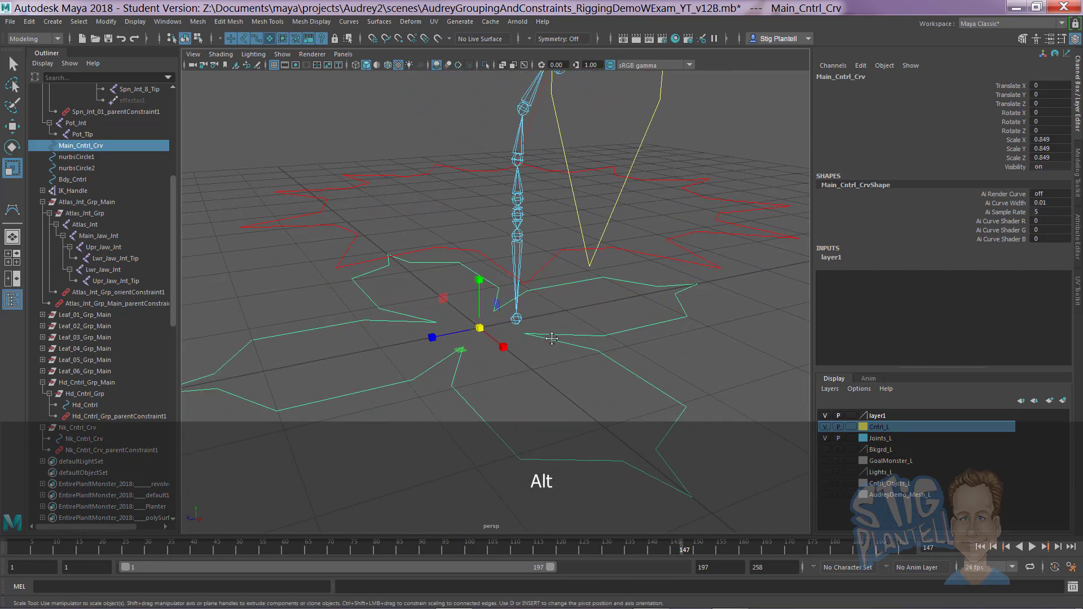
key(w)
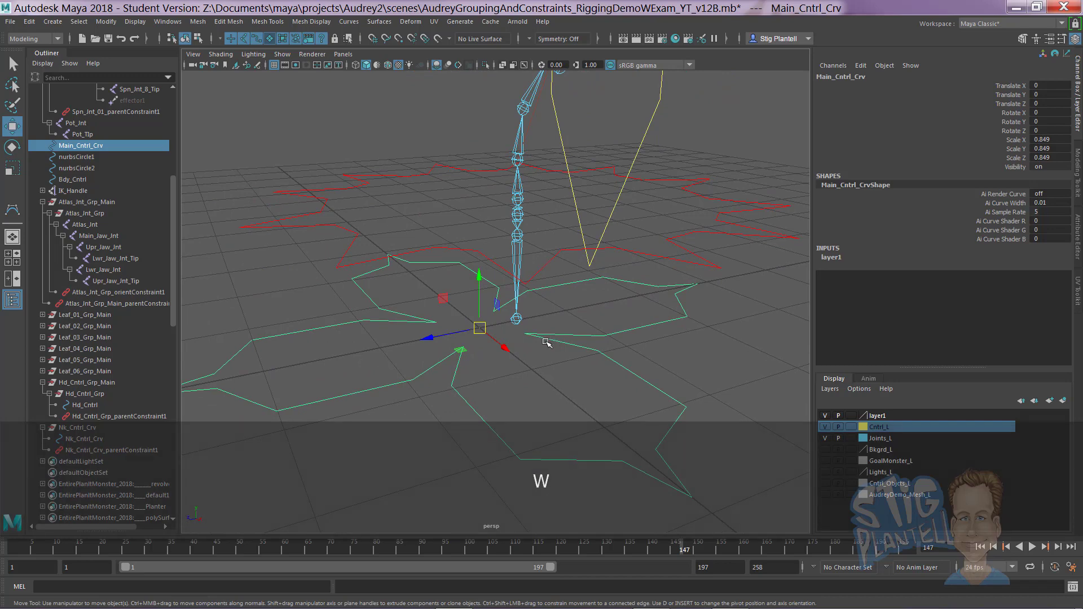
drag(482, 331, 536, 304)
key(r)
Step: Freeze the transformations of Main_Cntrl_Crv
key(space)
click(498, 253)
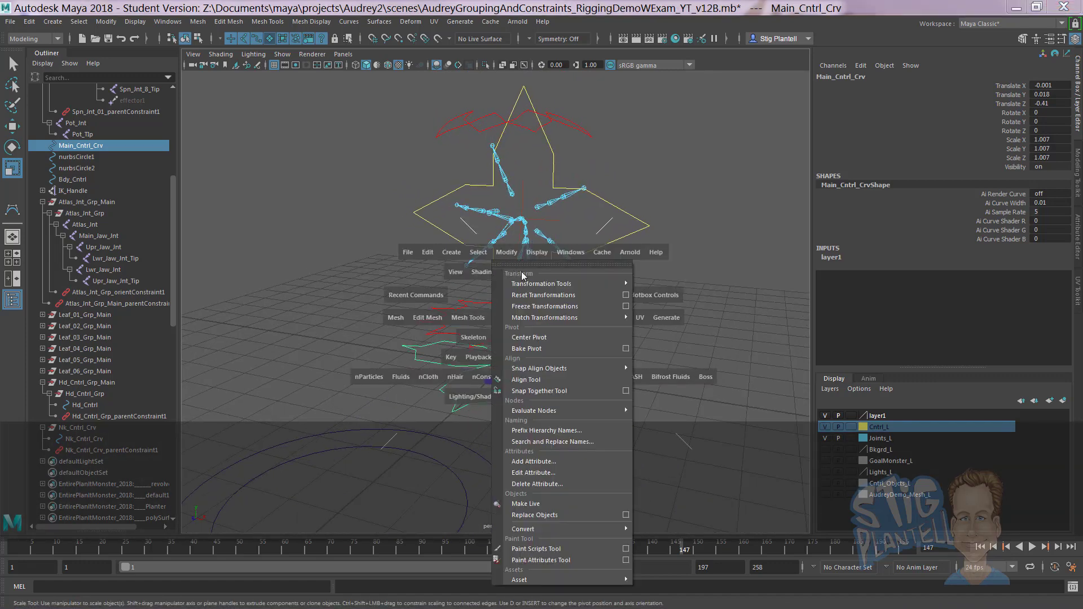
click(626, 305)
click(783, 162)
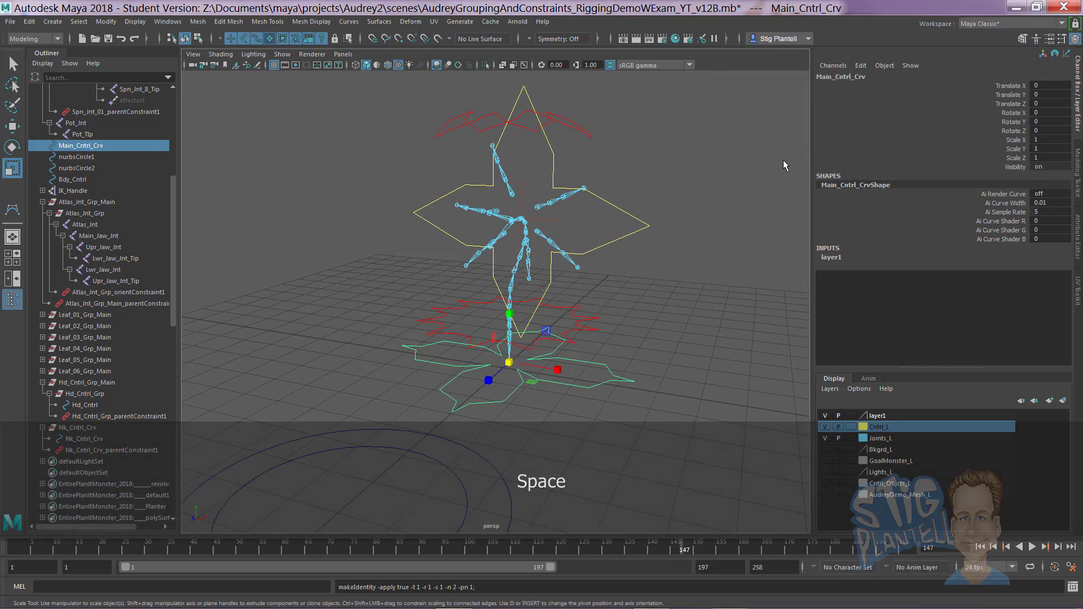
Step: Delete the two leftover NURBS circles, nurbsCircle1 and nurbsCircle2, lying beside the rig
click(618, 336)
alt+drag(618, 335, 527, 340)
drag(443, 420, 496, 414)
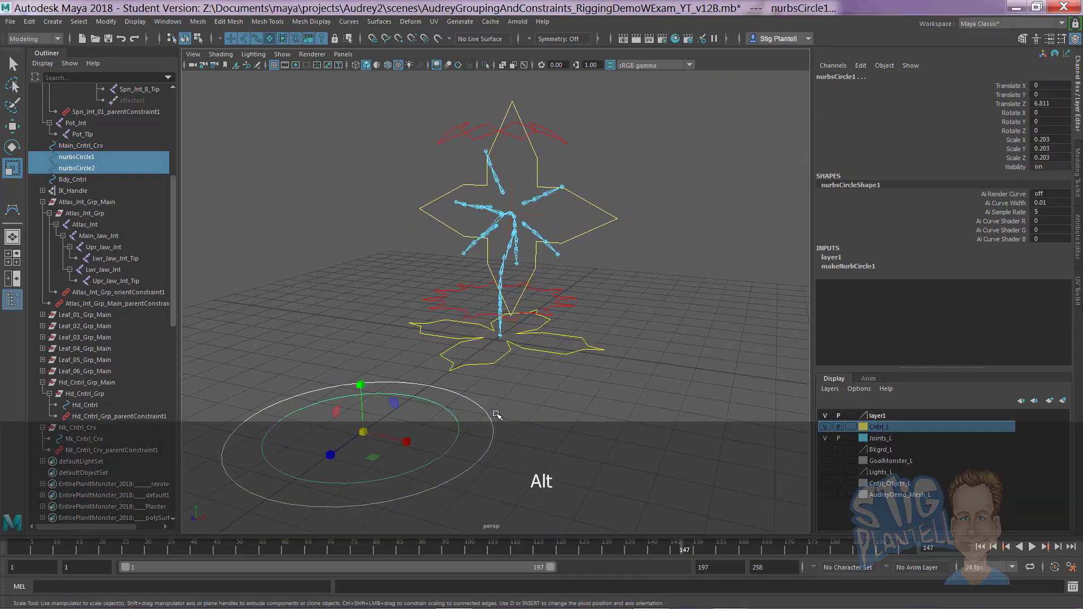
key(Delete)
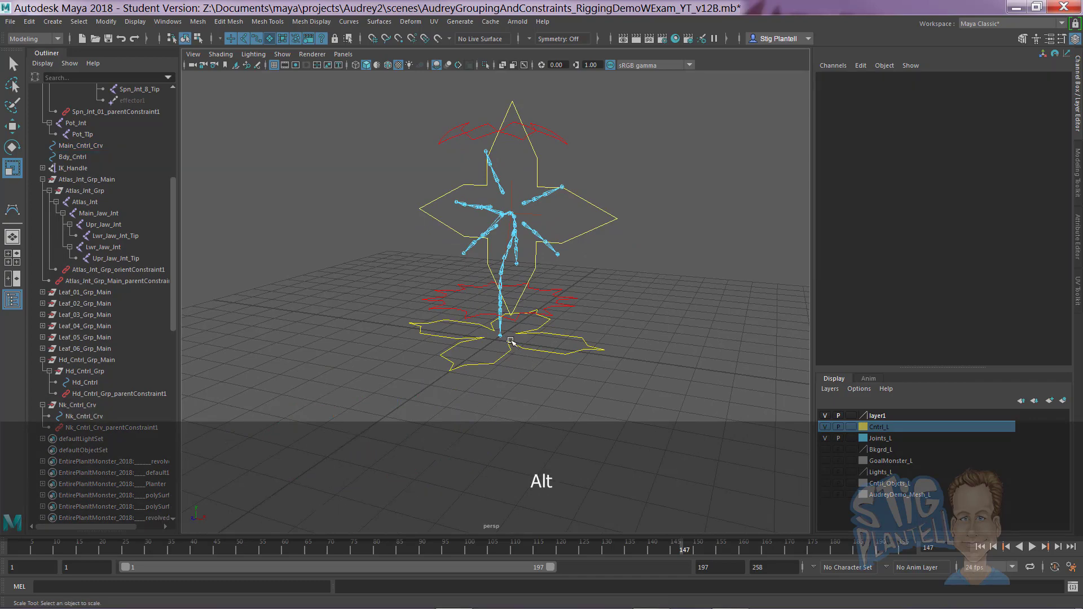
Step: Snap the pivot of Main_Cntrl_Crv from the base joint up to CG_Jnt on the spine
alt+drag(511, 341, 553, 356)
alt+drag(614, 308, 518, 315)
alt+right_drag(518, 315, 535, 318)
alt+drag(534, 318, 580, 375)
click(563, 381)
alt+middle_drag(581, 375, 541, 359)
mouse_move(541, 360)
alt+right_down()
mouse_move(619, 373)
mouse_move(530, 362)
alt+right_up()
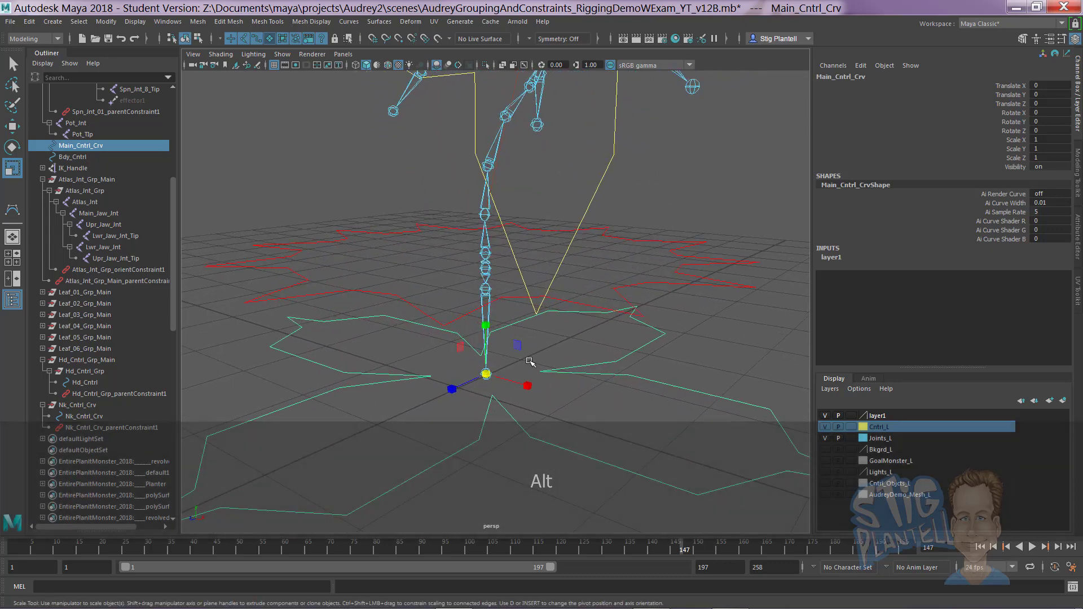
key(v)
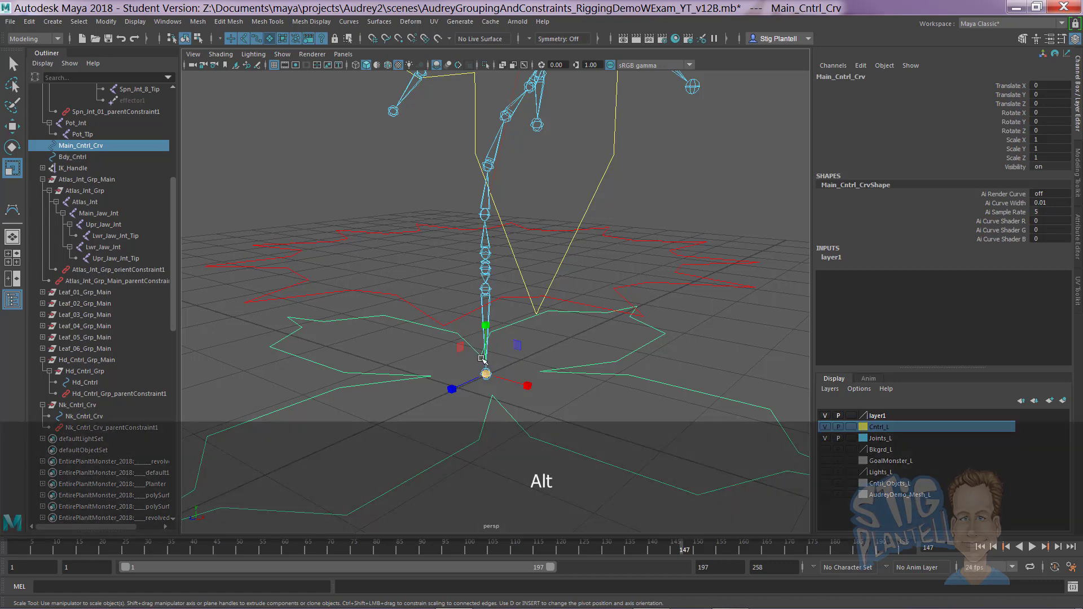
alt+drag(483, 359, 563, 362)
key(w)
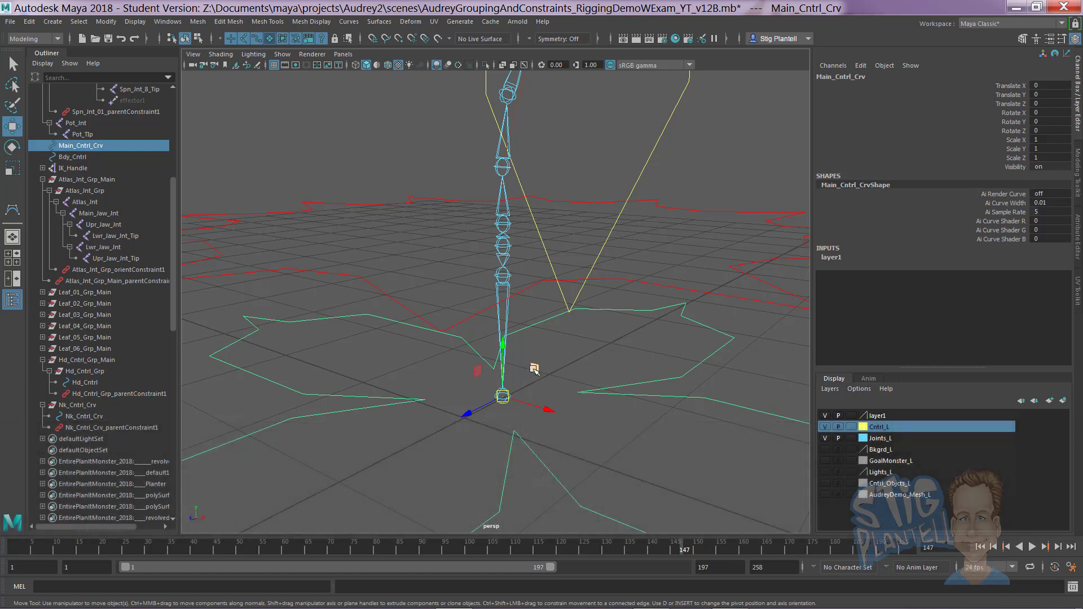
key(v)
key(d)
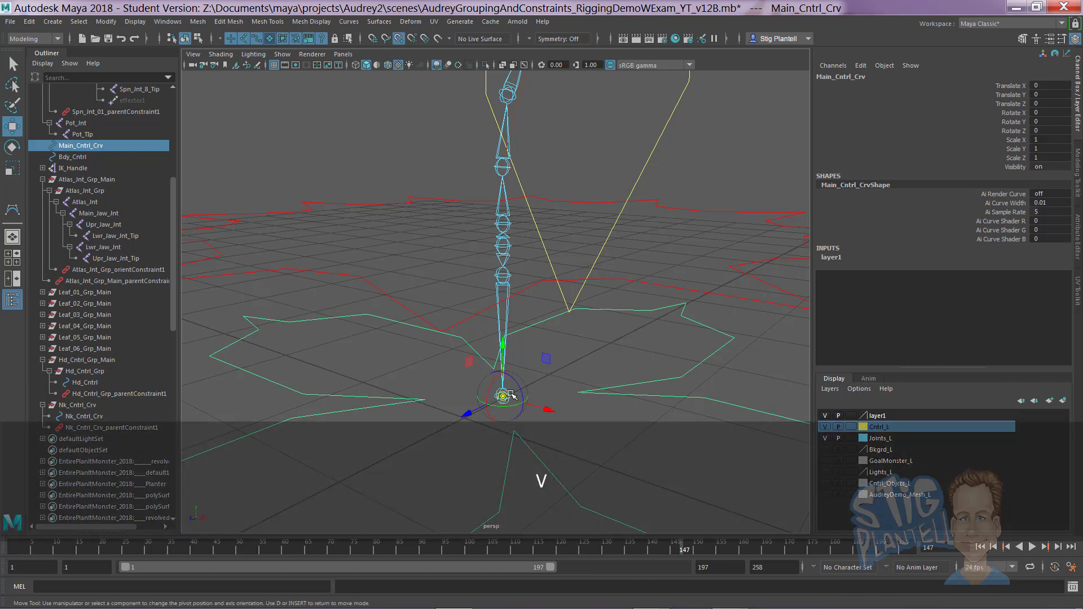
drag(504, 397, 503, 250)
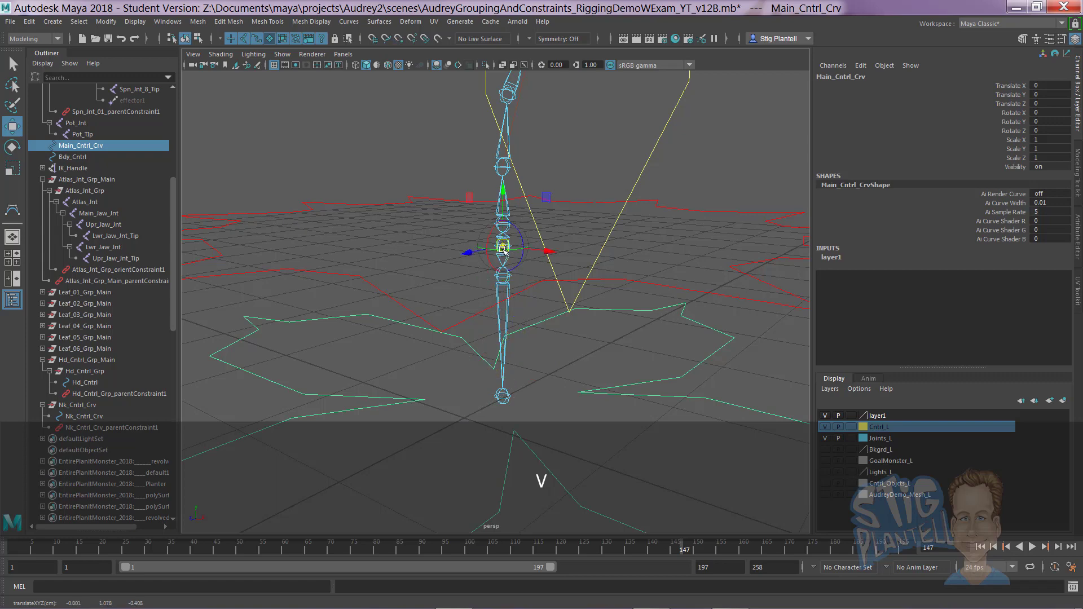
key(d)
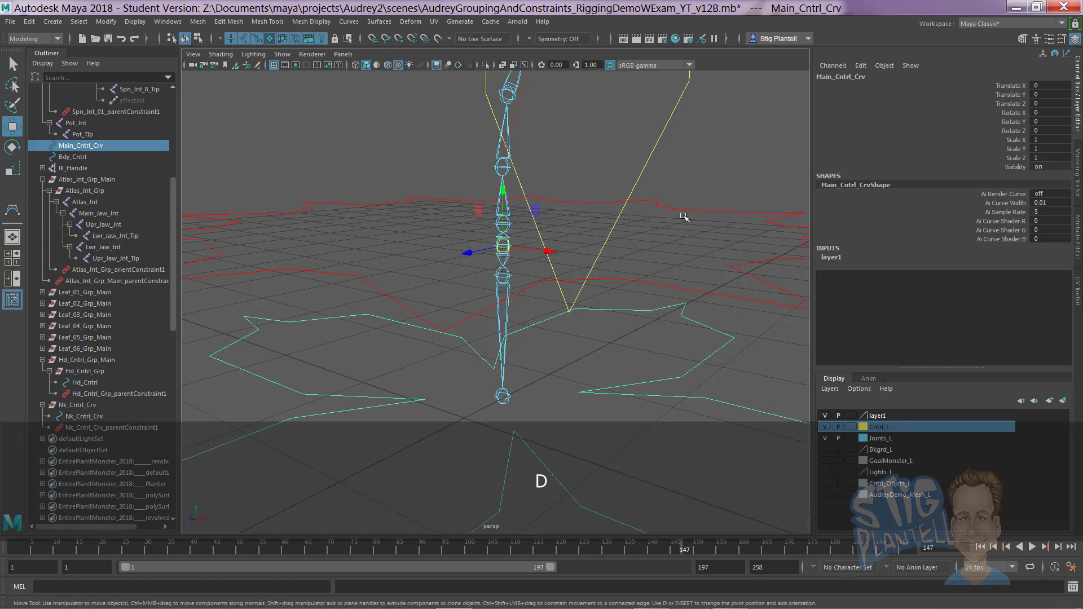
Step: Copy the name of CG_Jnt and put the joint with its whole hierarchy into a new group
click(670, 358)
alt+drag(669, 357, 579, 389)
alt+drag(579, 389, 512, 370)
alt+right_drag(512, 370, 621, 359)
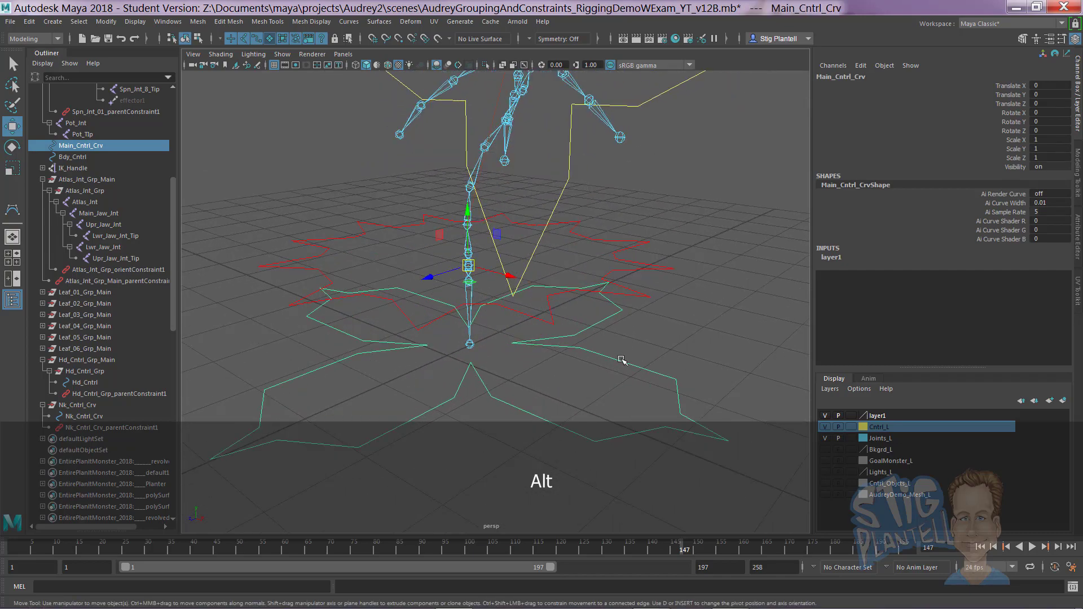
alt+drag(465, 367, 430, 344)
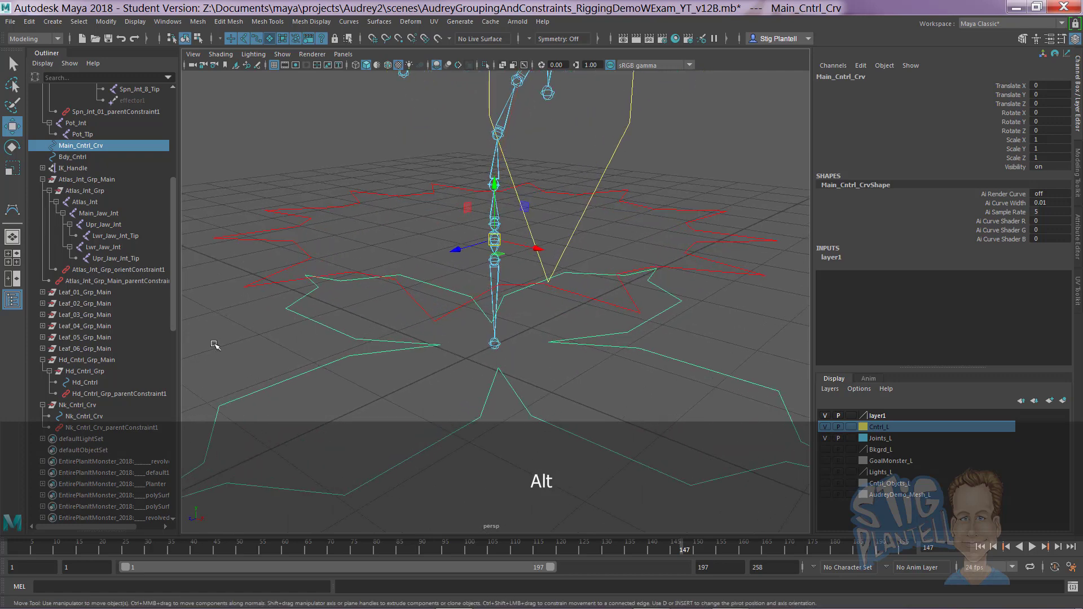
click(455, 243)
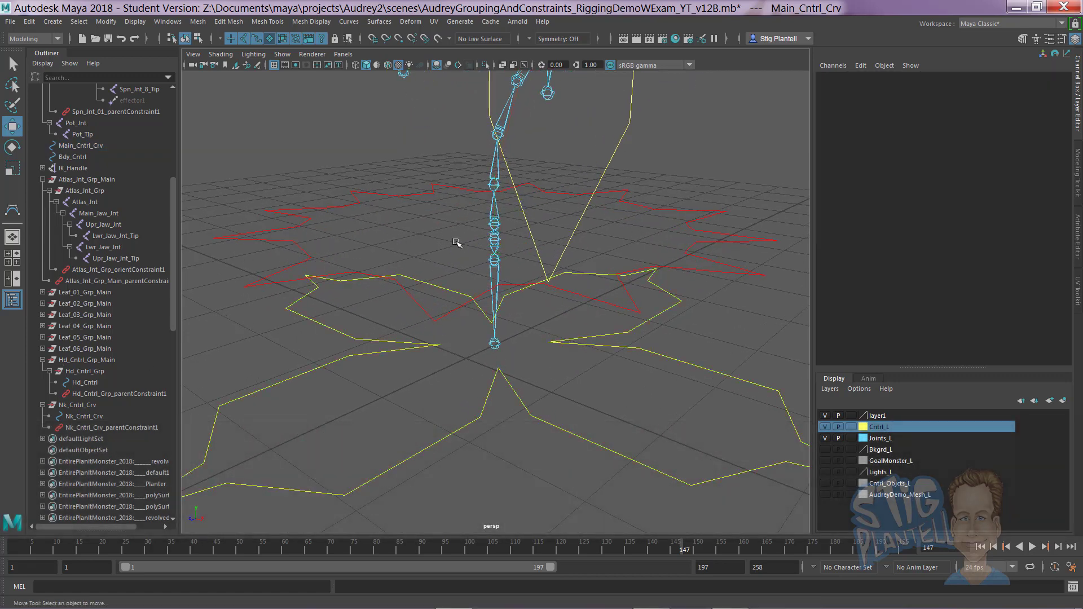
click(497, 239)
key(f)
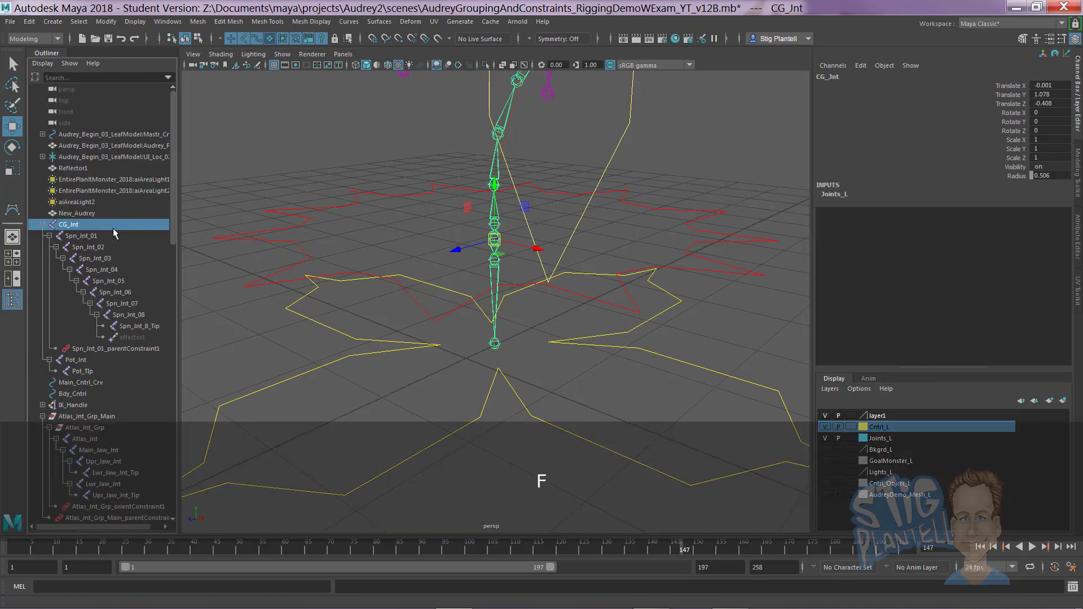
double_click(70, 226)
key(ctrl+c)
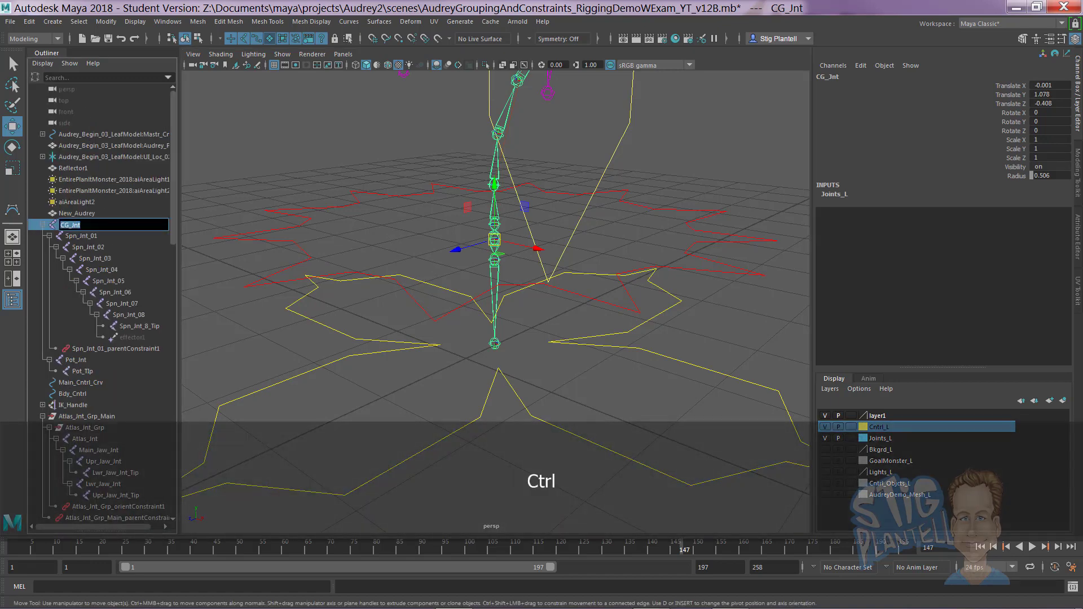
key(Return)
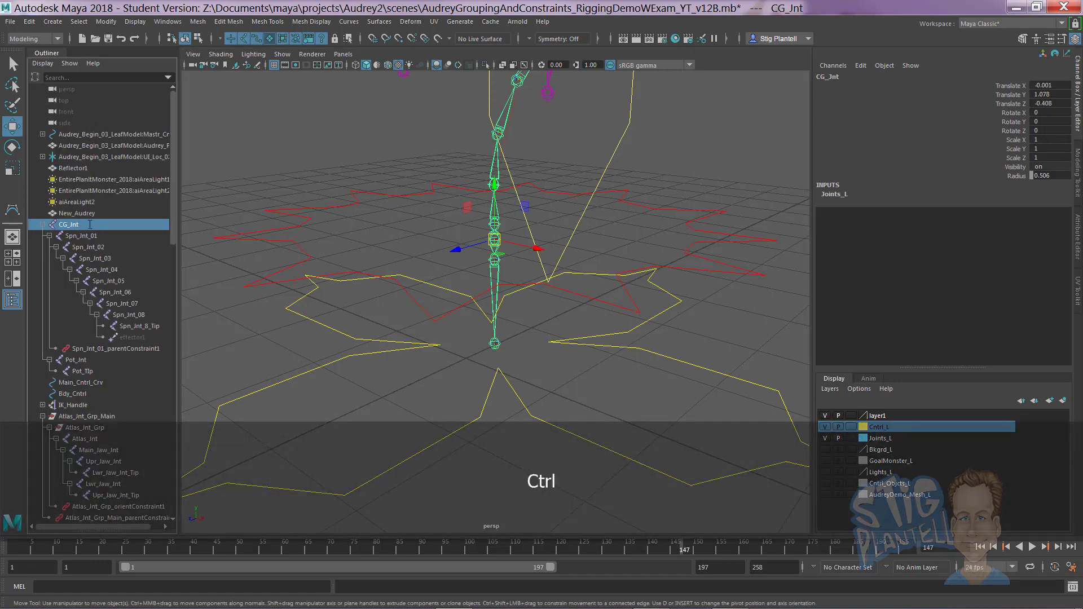
key(ctrl+g)
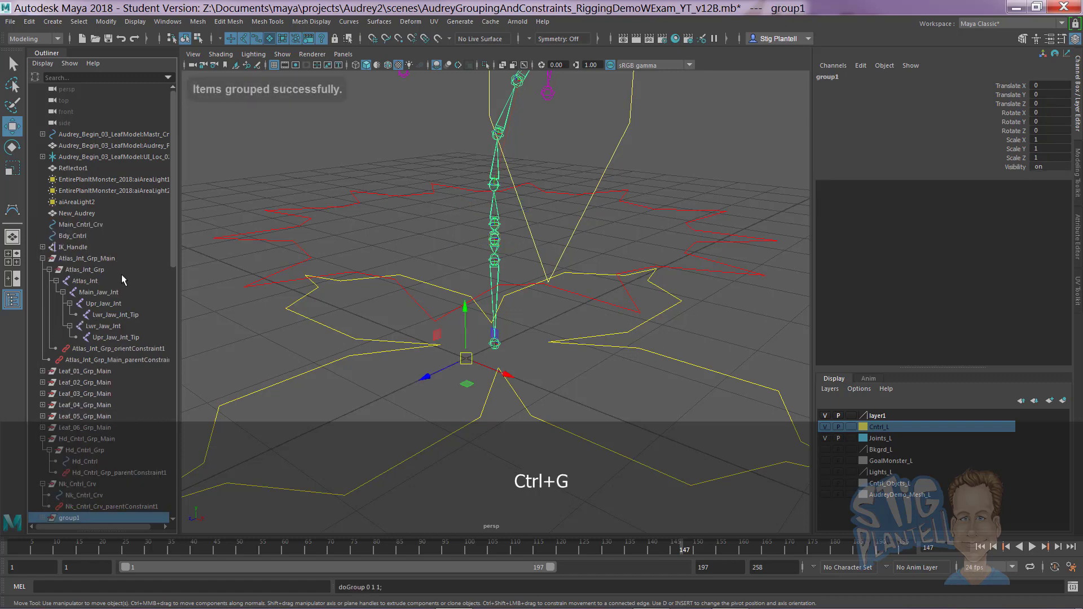
Step: Rename the new joint group CG_Jnt_Grp
drag(171, 237, 168, 309)
double_click(63, 384)
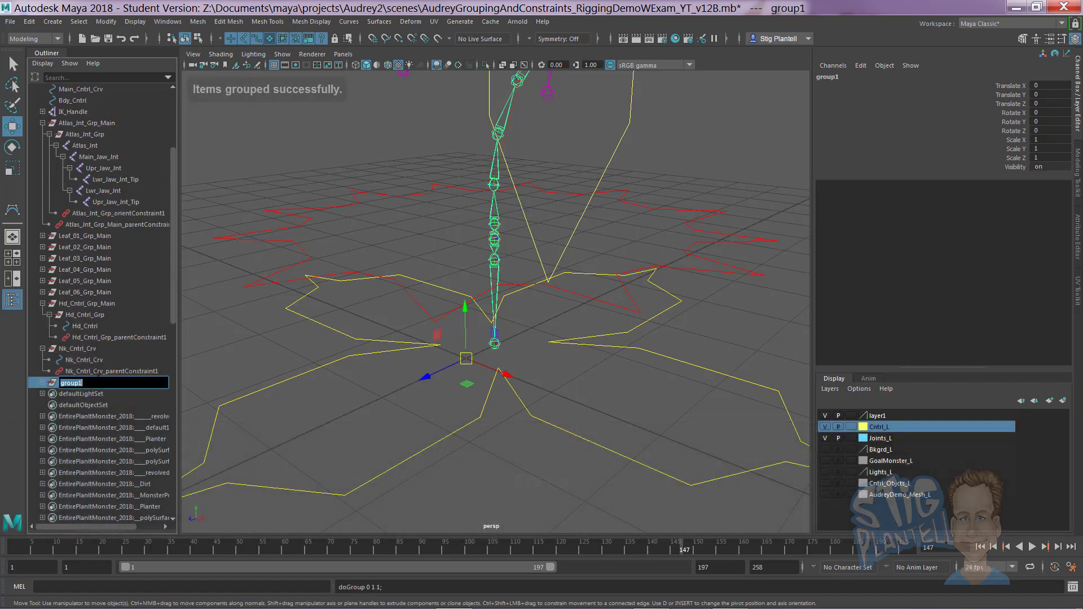
key(ctrl+v)
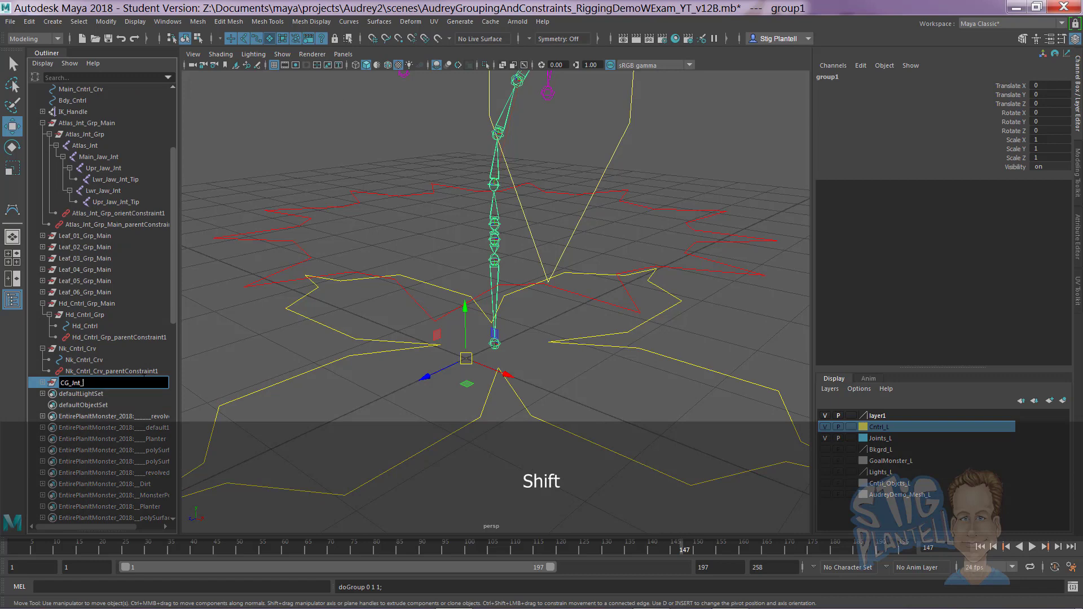
text(_Grp)
key(Return)
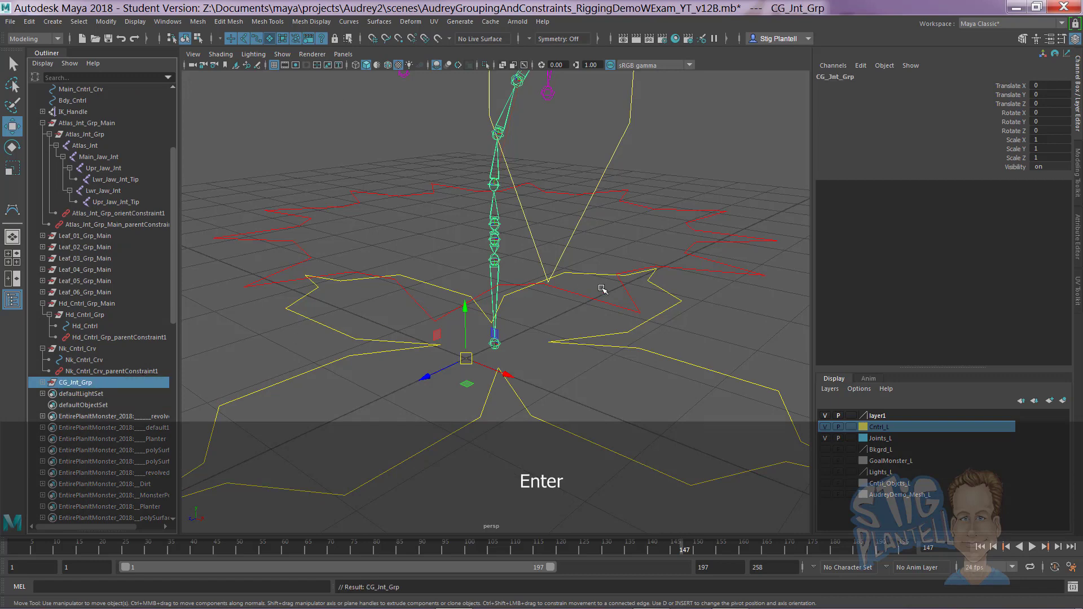
Step: Snap the pivot of CG_Jnt_Grp from the world origin to CG_Jnt and deselect the group
alt+drag(603, 289, 582, 310)
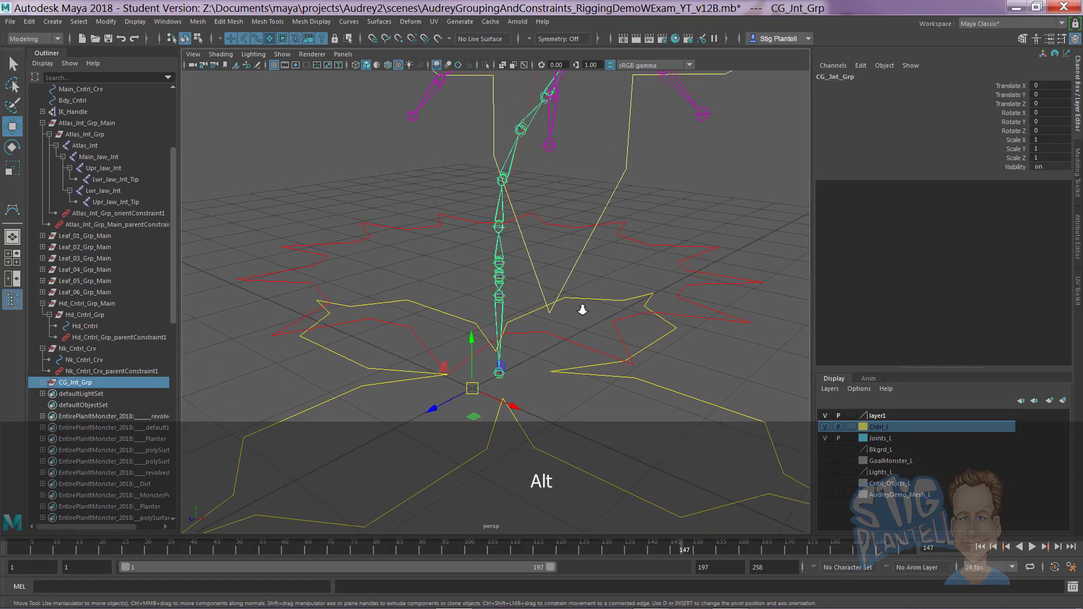
key(d)
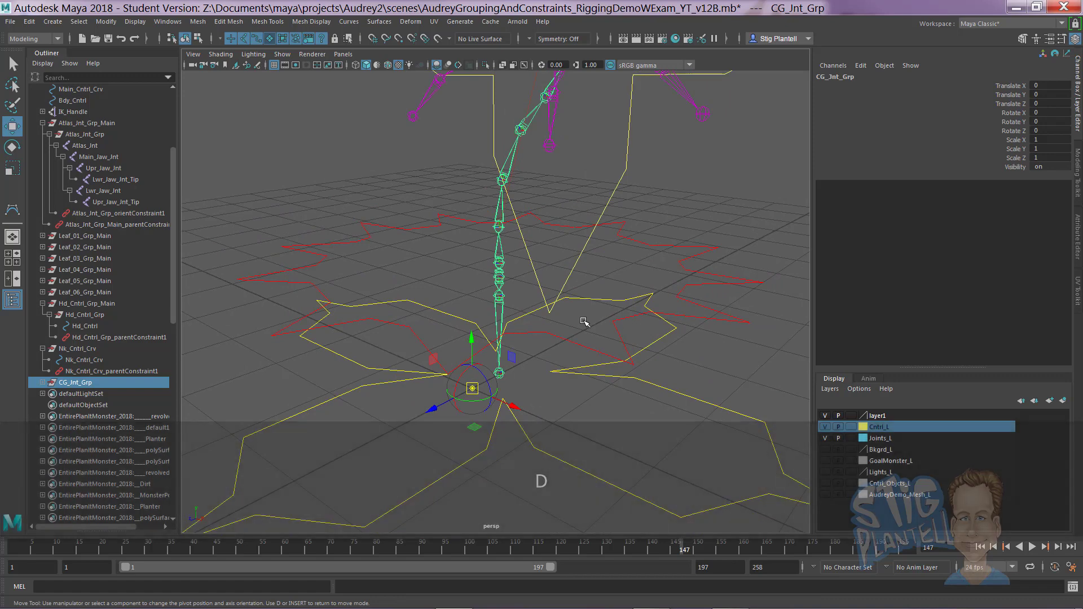
key(v)
drag(473, 388, 499, 312)
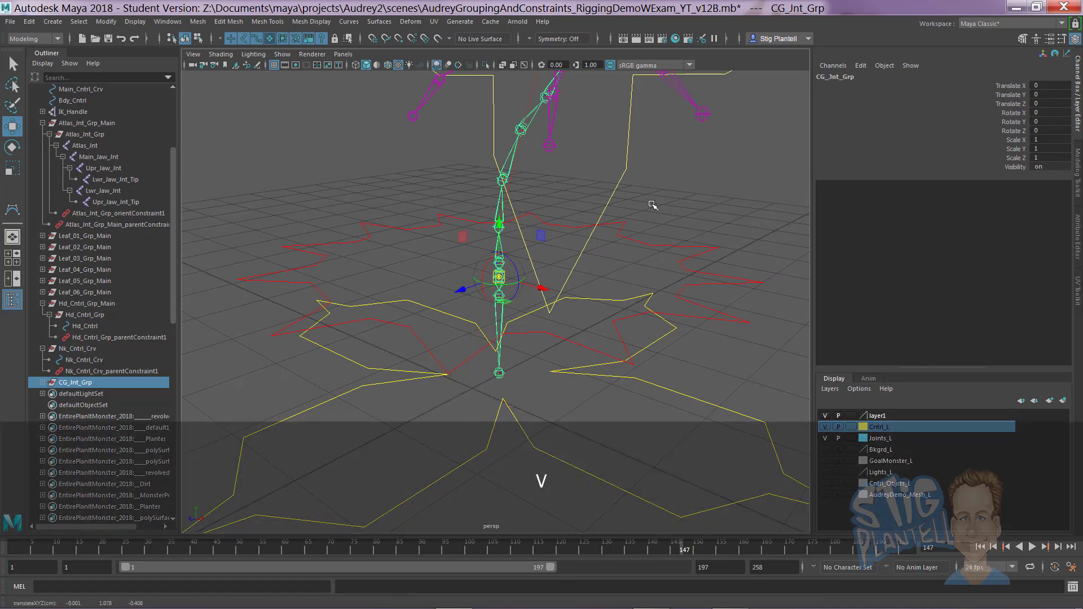
key(d)
click(672, 196)
alt+right_drag(648, 353, 431, 307)
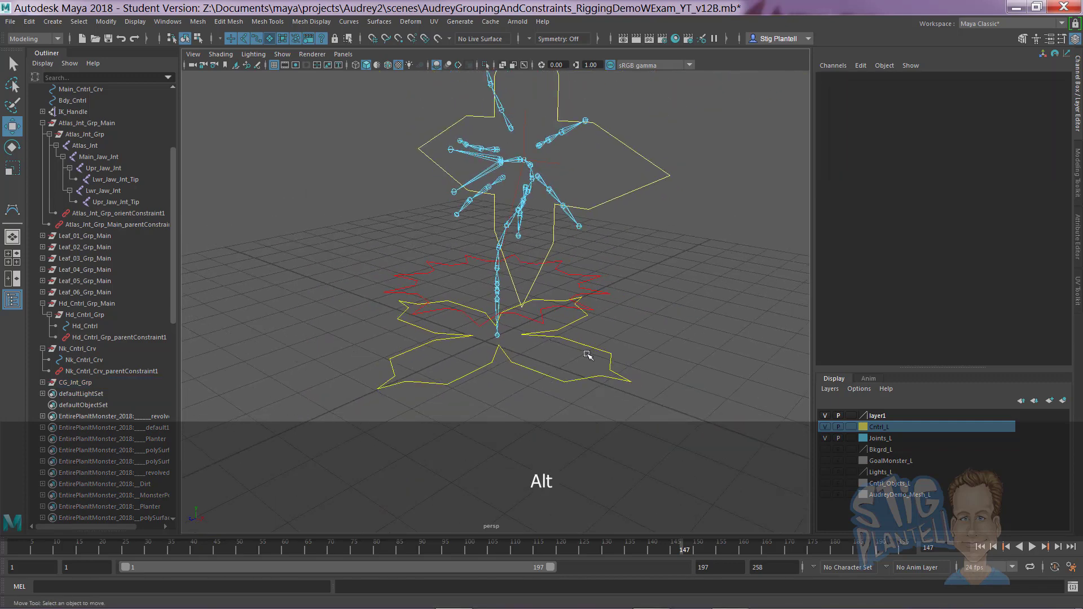
click(601, 338)
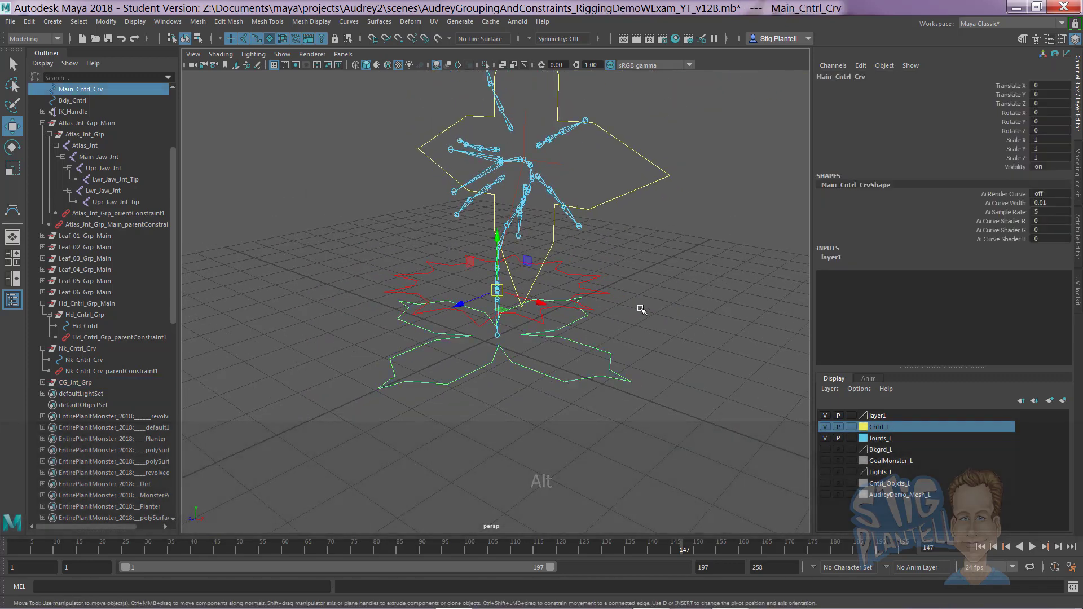
ctrl+double_click(91, 383)
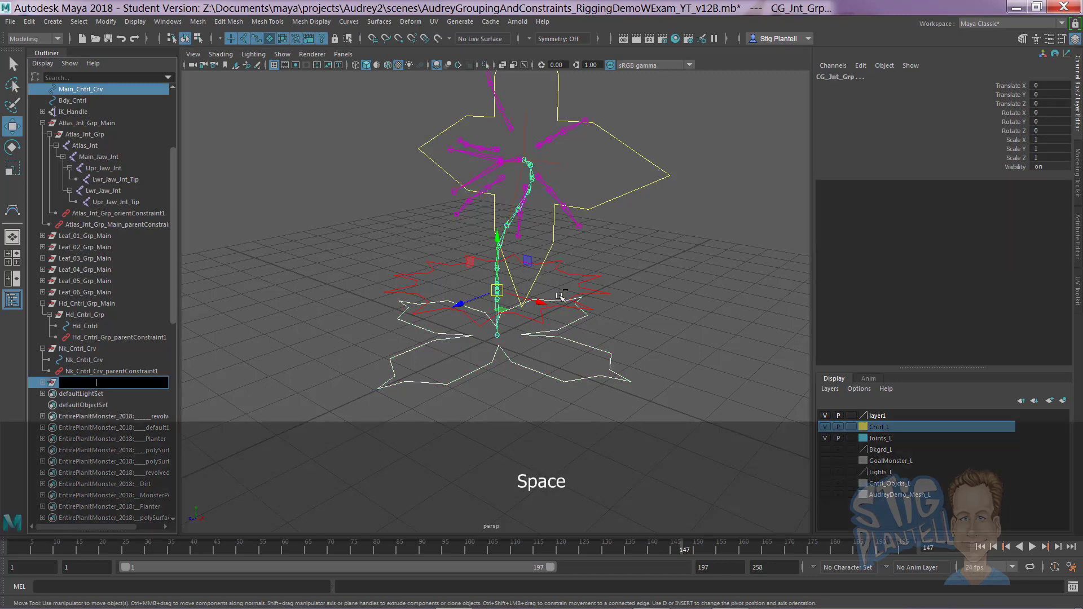
click(683, 284)
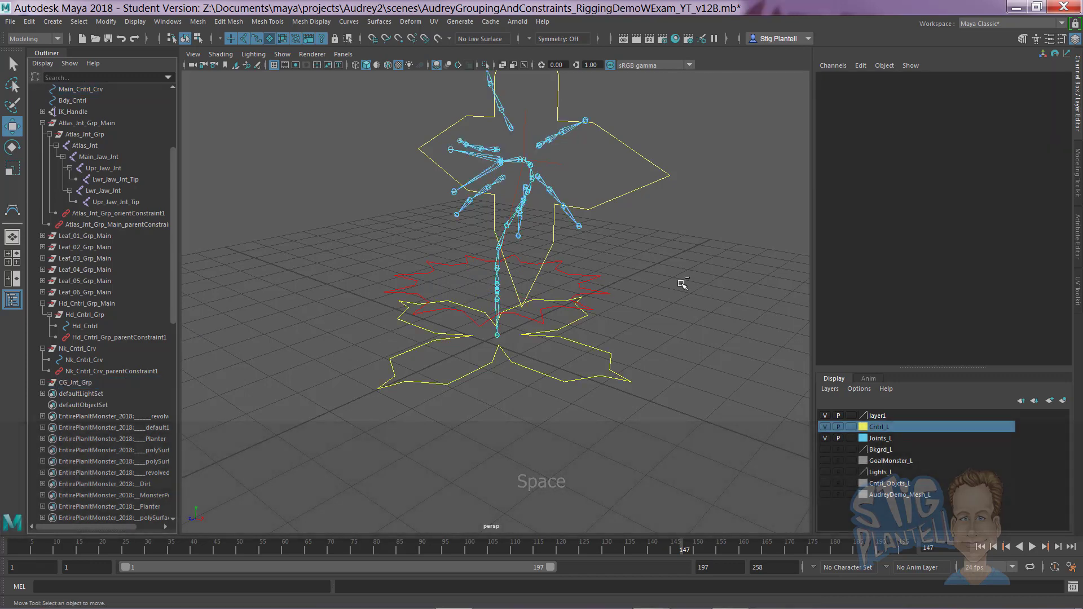
click(524, 374)
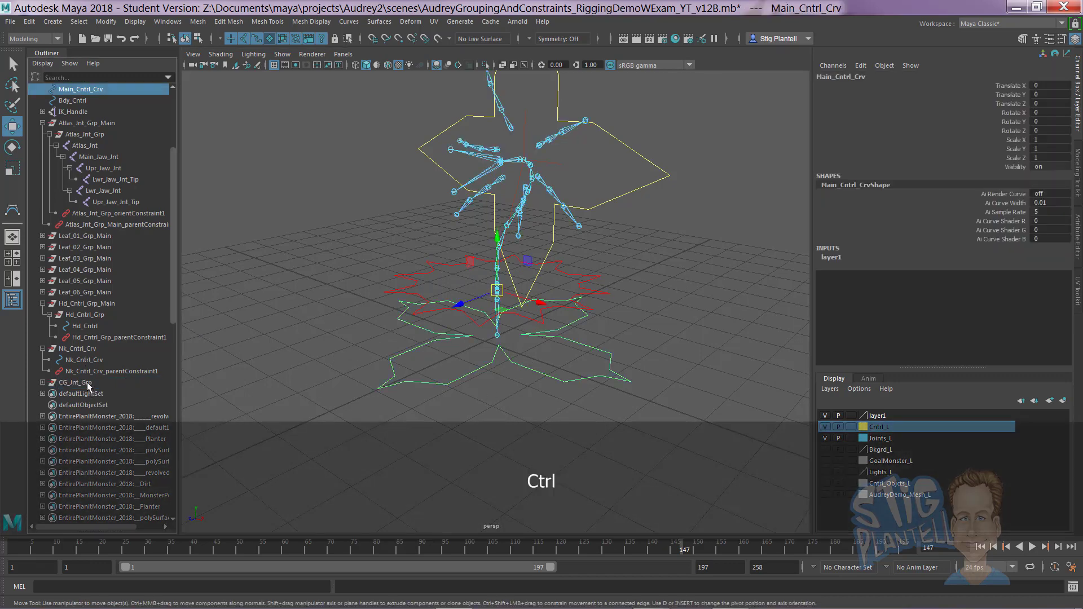
ctrl+double_click(86, 382)
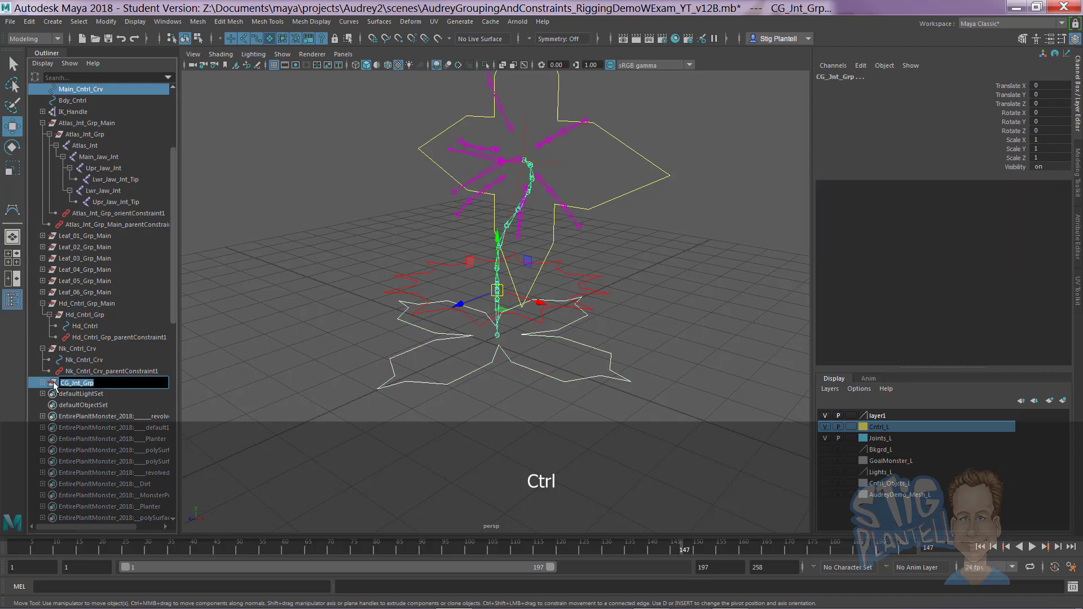
click(355, 399)
Step: Parent-constrain CG_Jnt_Grp to Main_Cntrl_Crv with Maintain Offset on, all translate and rotate axes, and weight 1
click(530, 377)
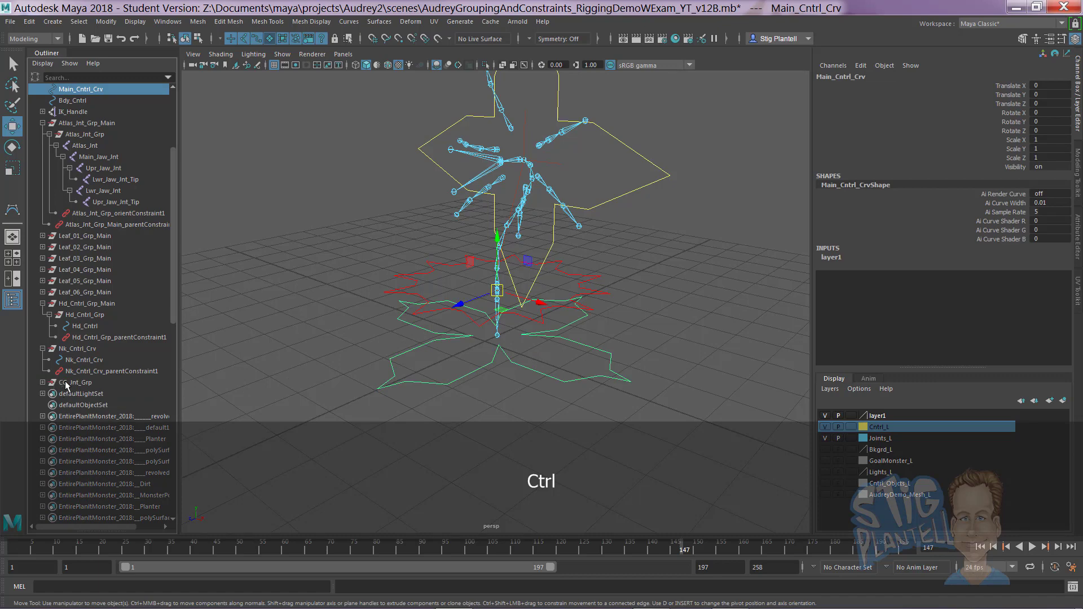
ctrl+click(66, 383)
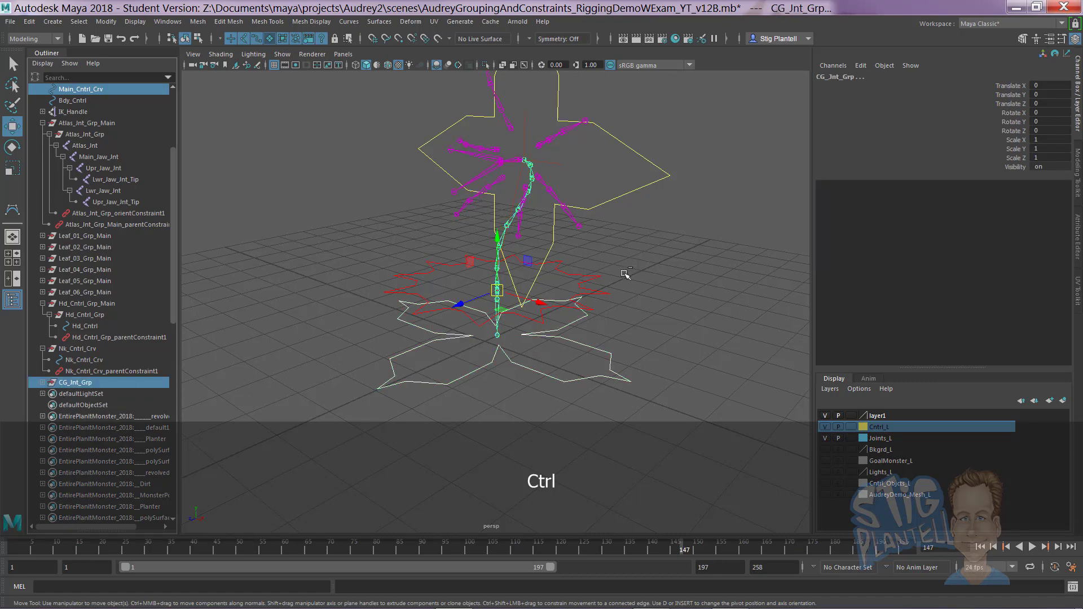
mouse_move(625, 275)
alt+mouse_down()
mouse_move(612, 251)
mouse_move(615, 265)
alt+mouse_up()
key(space)
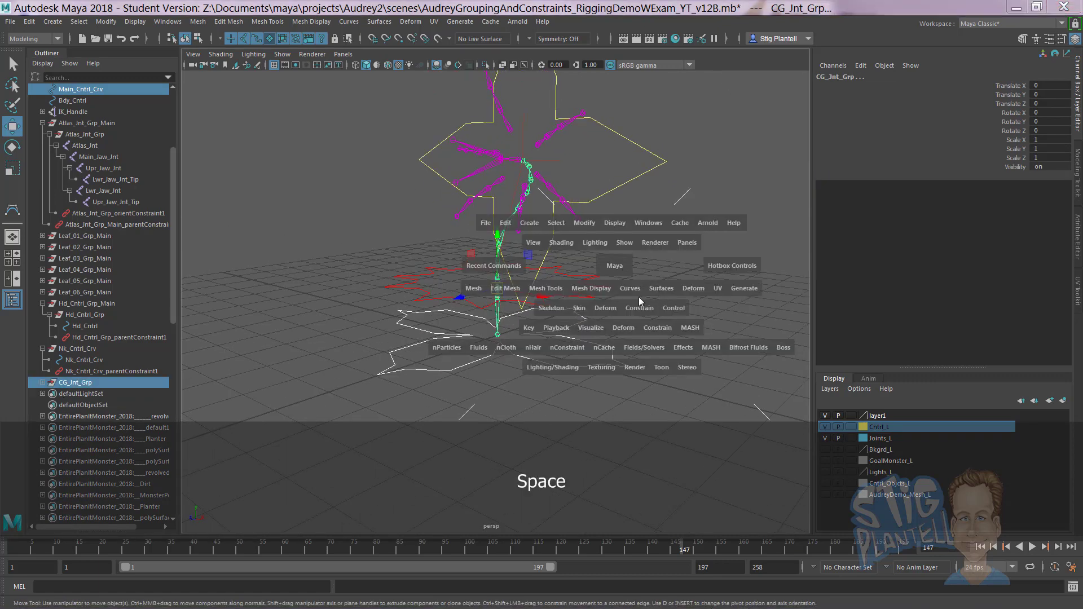
click(647, 310)
click(747, 339)
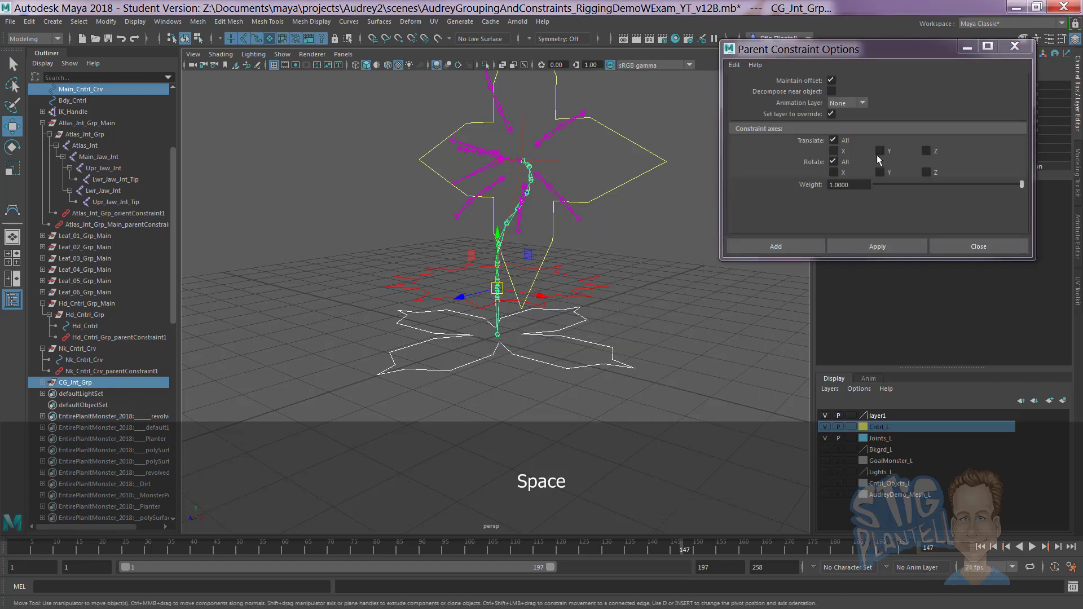
click(796, 243)
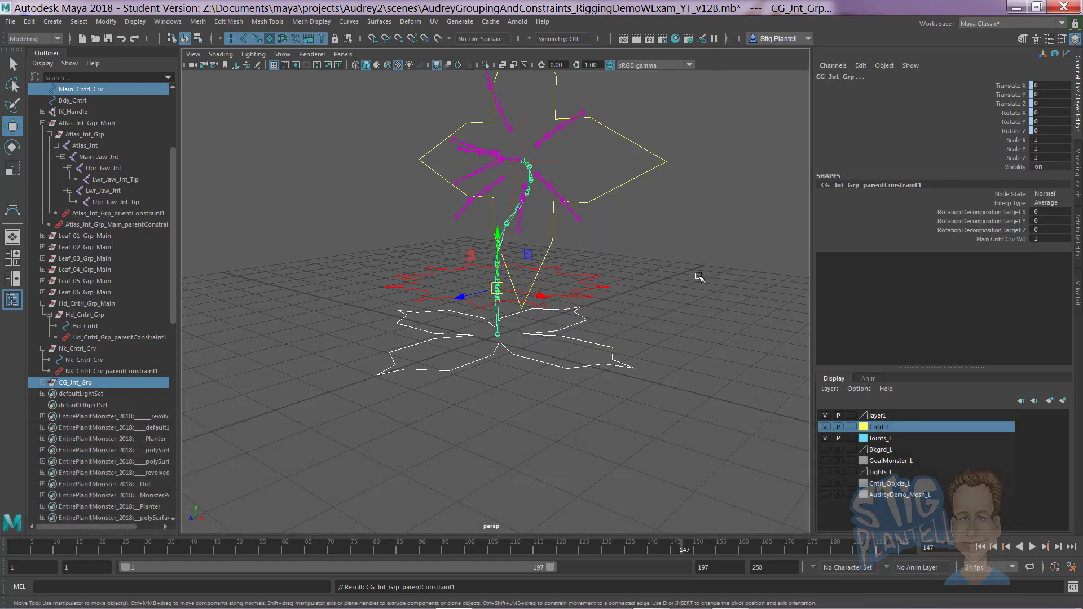
Step: Test the joint group's constraint by moving Main_Cntrl_Crv freely in the perspective view, and undo the last move
click(702, 273)
alt+drag(701, 274, 570, 337)
click(546, 340)
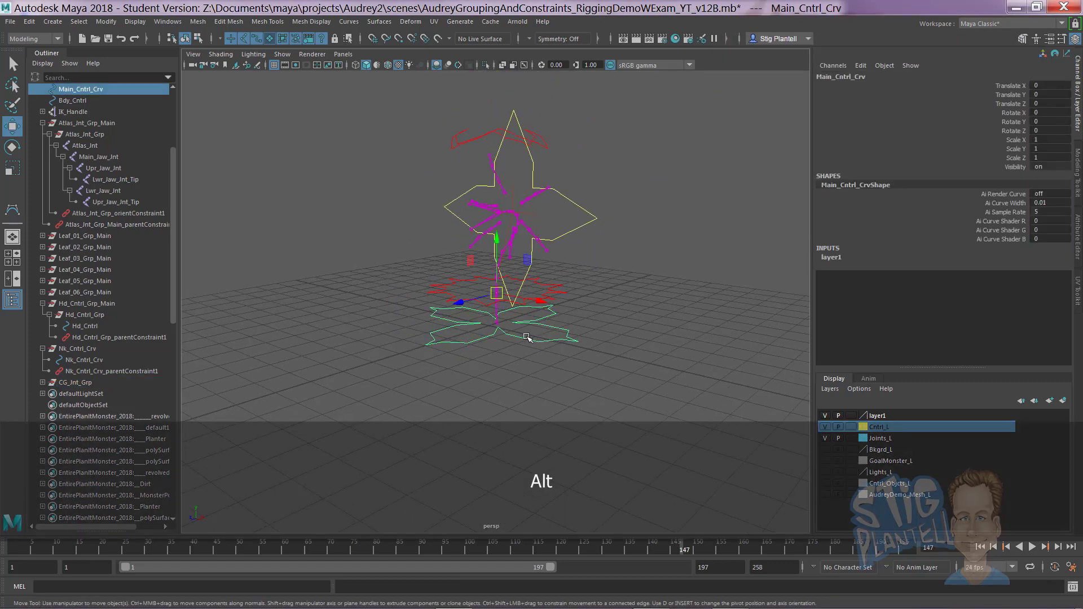
mouse_move(498, 293)
mouse_down()
mouse_move(555, 253)
mouse_move(495, 287)
mouse_up()
drag(499, 297, 552, 318)
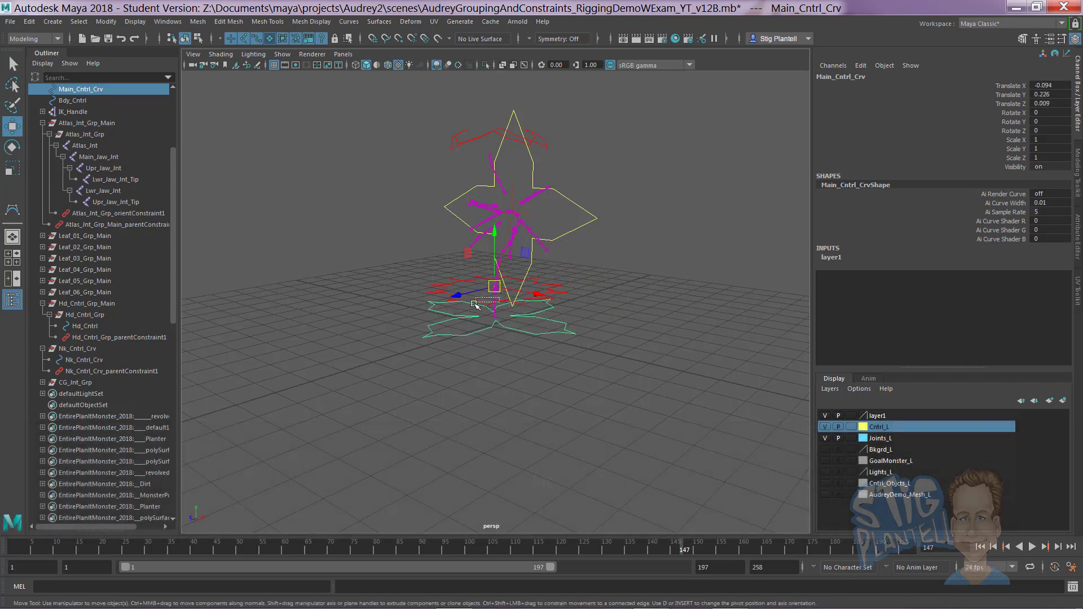
drag(474, 304, 469, 308)
key(ctrl+z)
Step: Try moving Main_Cntrl_Crv sideways to check how the joints follow, undo that move and deselect everything
alt+middle_drag(567, 311, 550, 327)
alt+right_drag(550, 327, 604, 365)
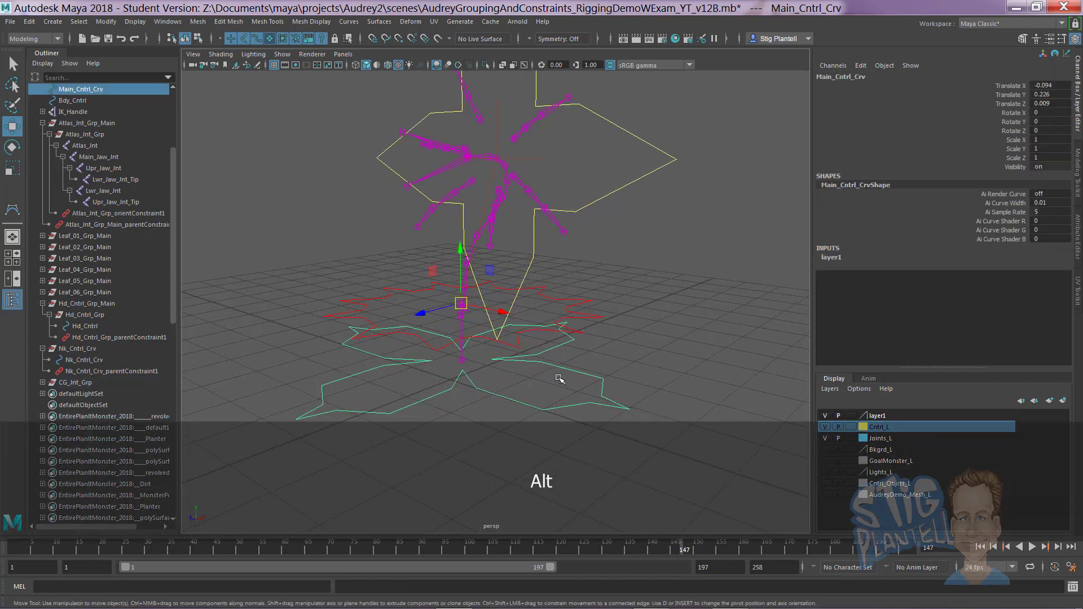
click(587, 362)
click(476, 349)
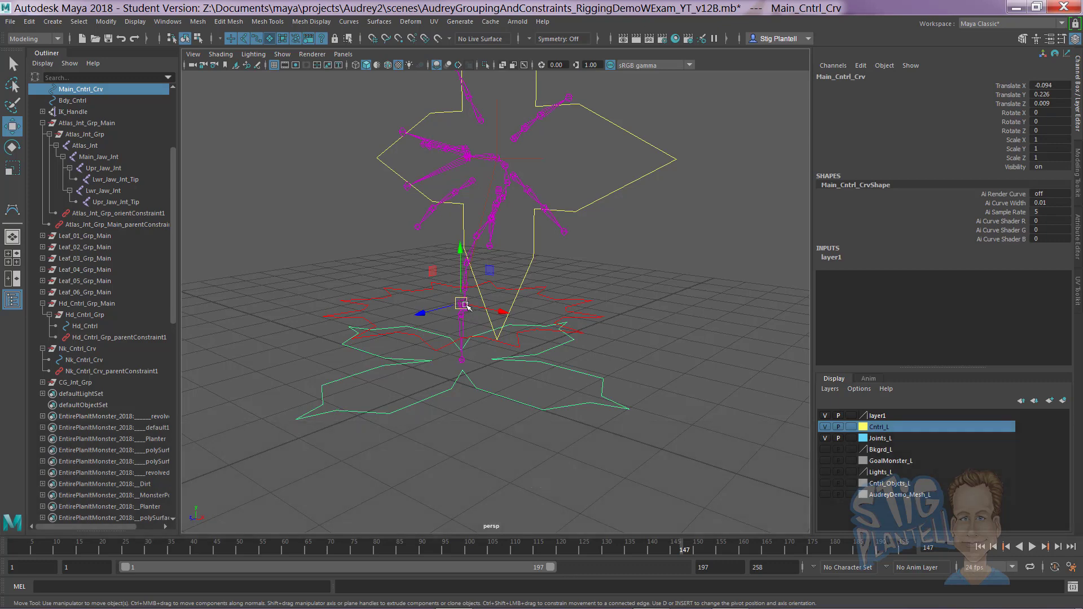
drag(464, 305, 548, 310)
key(ctrl+z)
click(617, 306)
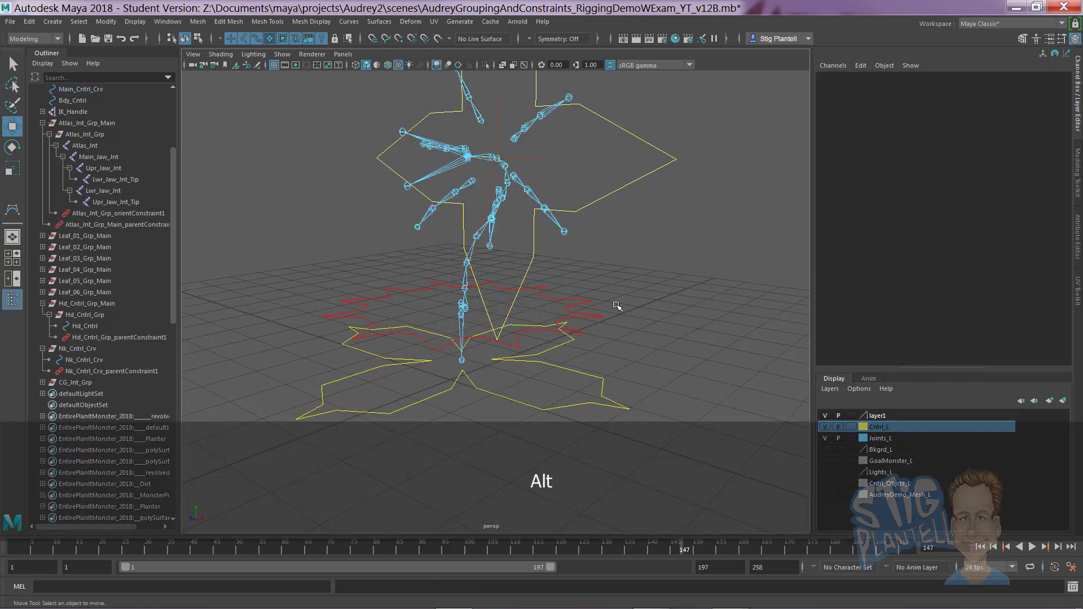
Step: Copy the name of the Bdy_Cntrl curve and put the curve into a new group
alt+drag(617, 305, 609, 276)
click(461, 336)
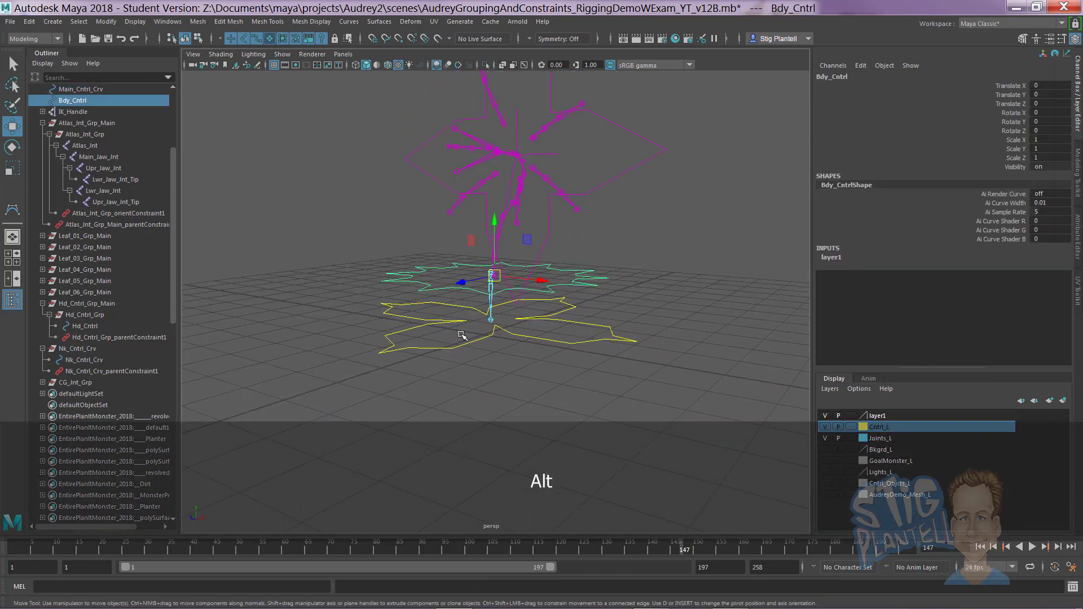
double_click(75, 101)
key(ctrl+c)
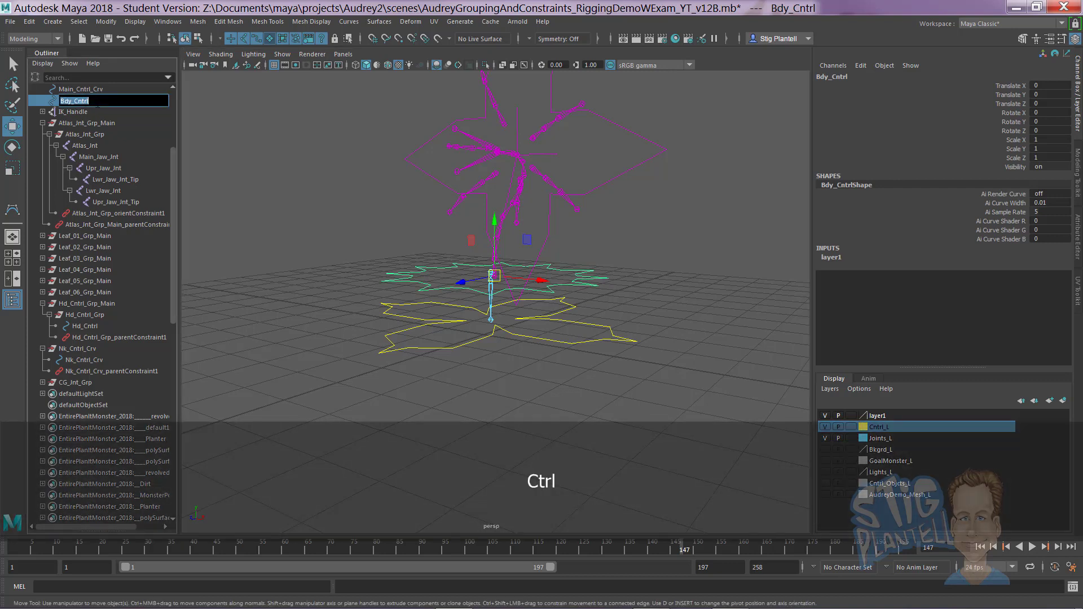
key(Return)
key(ctrl+g)
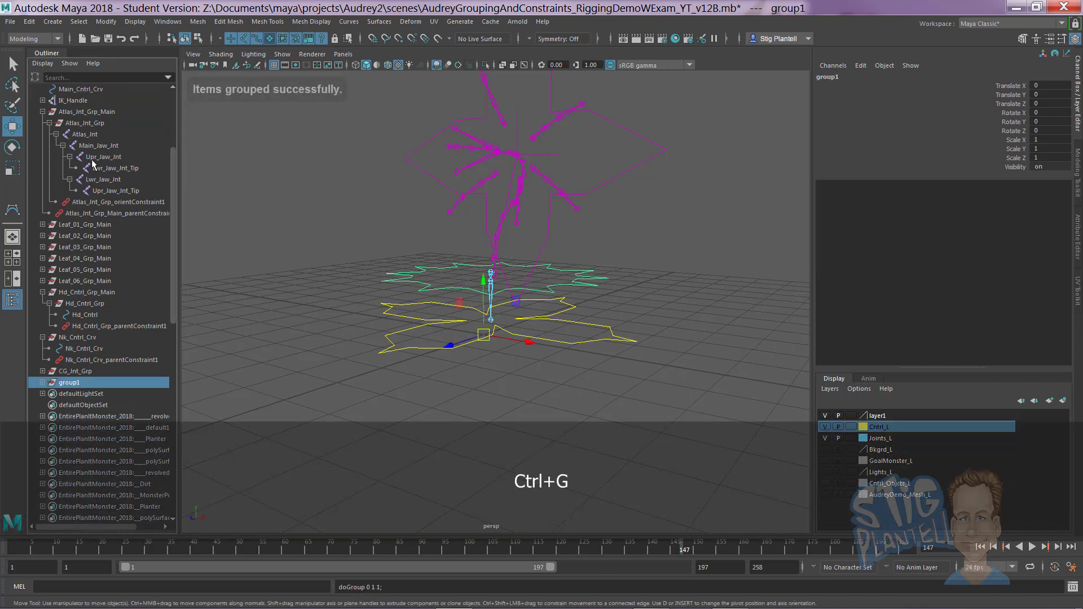
Step: Rename the new body control group Bdy_Cntrl_Grp
double_click(69, 382)
key(ctrl+v)
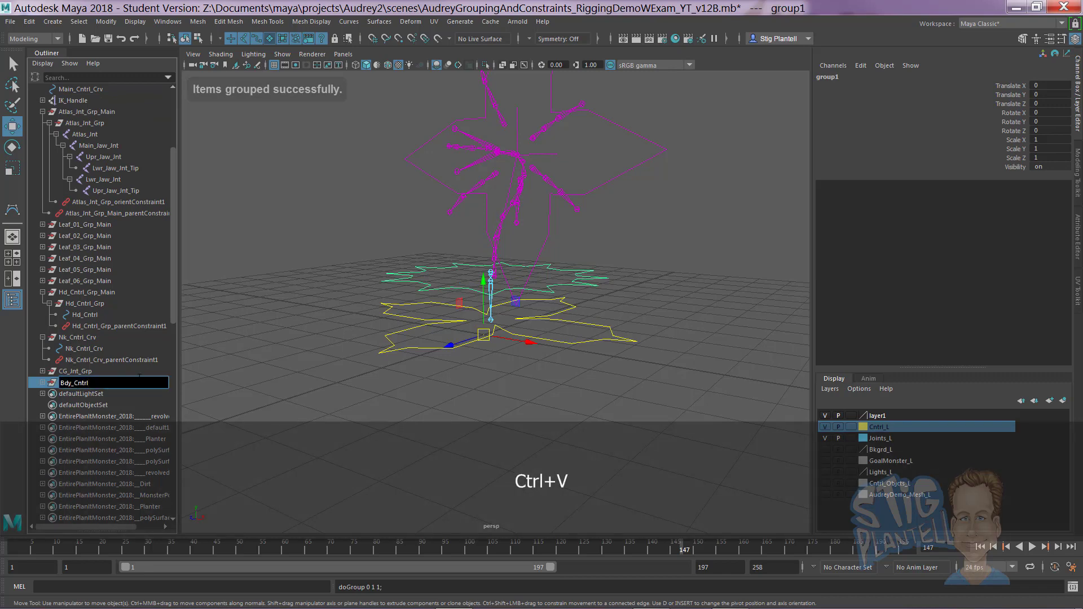
text(_Grp)
key(Return)
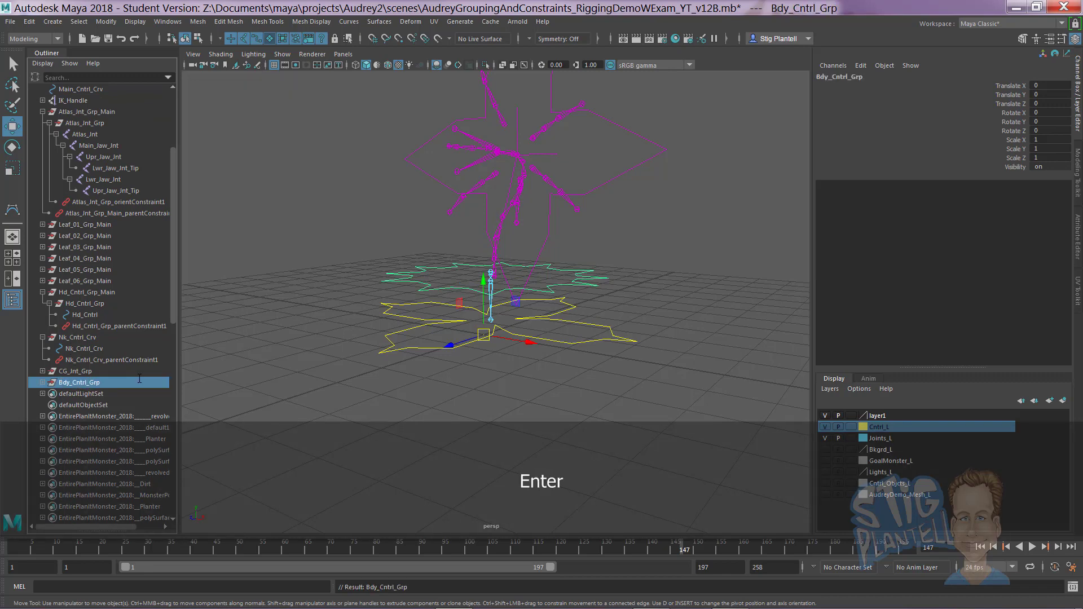
Step: Snap the pivot of Bdy_Cntrl_Grp from the world origin to the spine joint just above the body control curve
alt+drag(496, 333, 454, 333)
alt+right_drag(455, 333, 526, 368)
key(d)
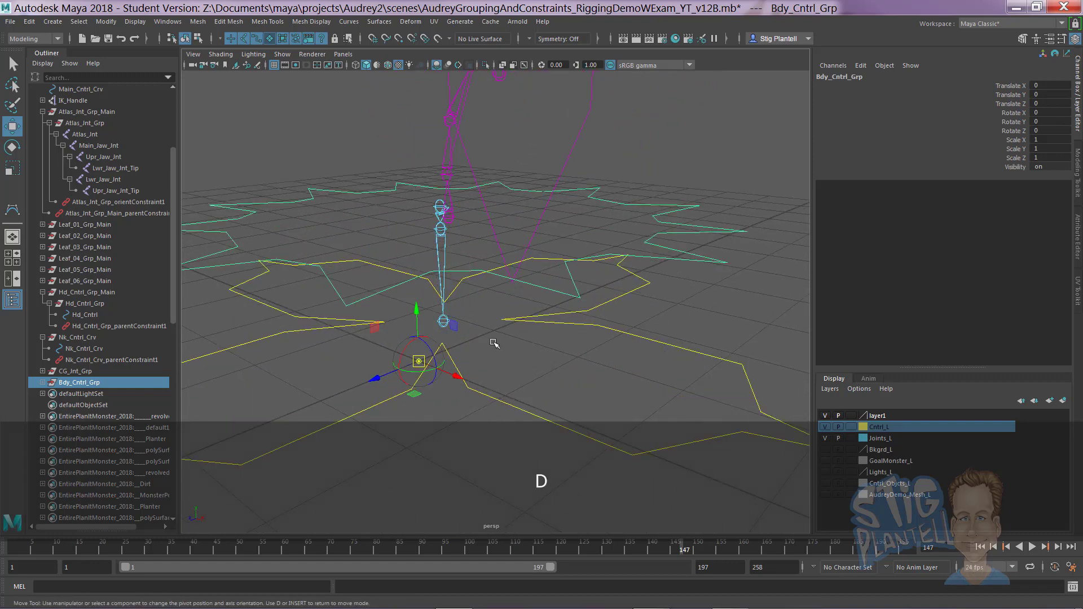
key(v)
drag(418, 362, 447, 175)
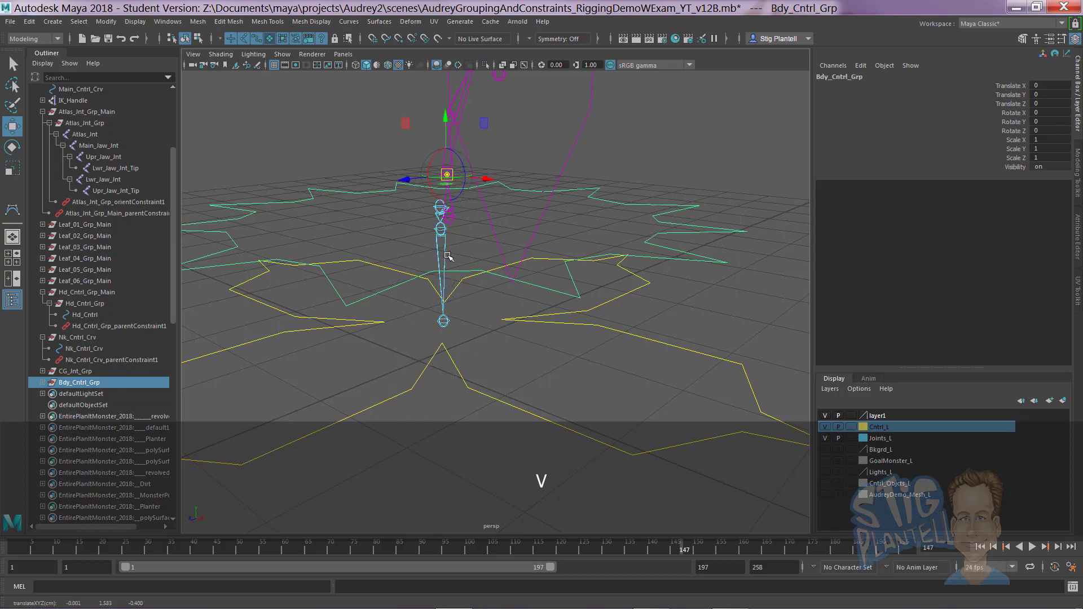
Step: Set Translate X, Y and Z of Main_Cntrl_Crv to 0
alt+drag(448, 257, 474, 258)
click(651, 352)
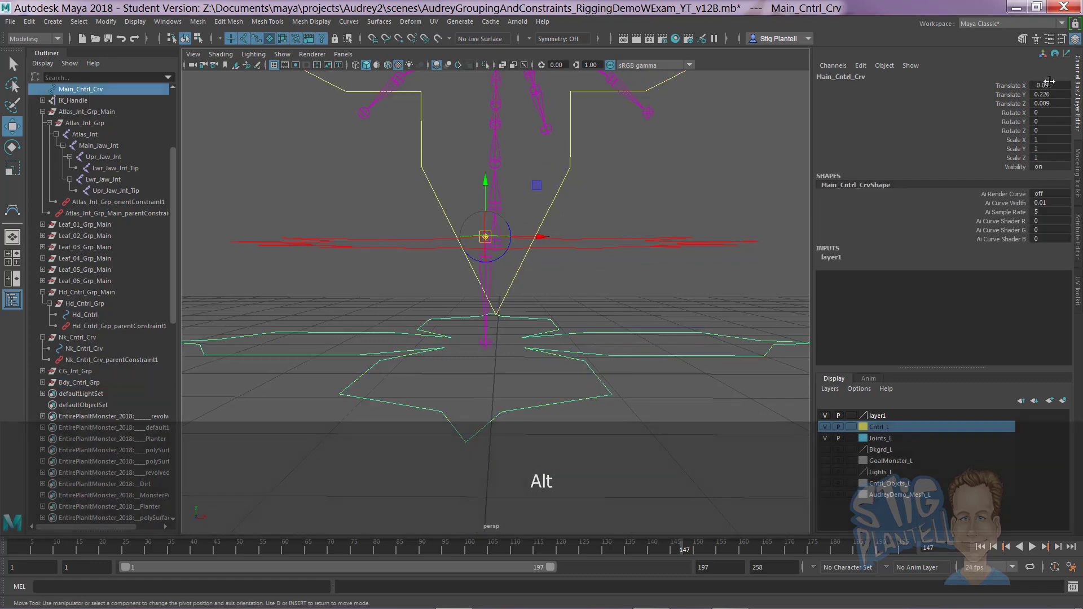
drag(1049, 82, 1053, 102)
text(0)
key(Return)
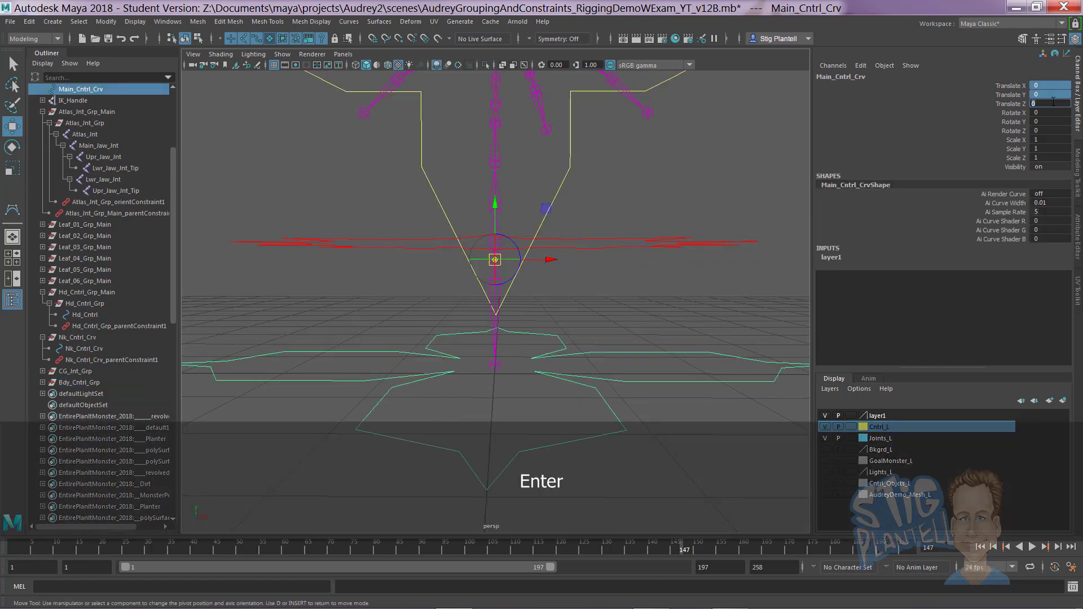
alt+drag(556, 257, 620, 282)
key(space)
click(491, 188)
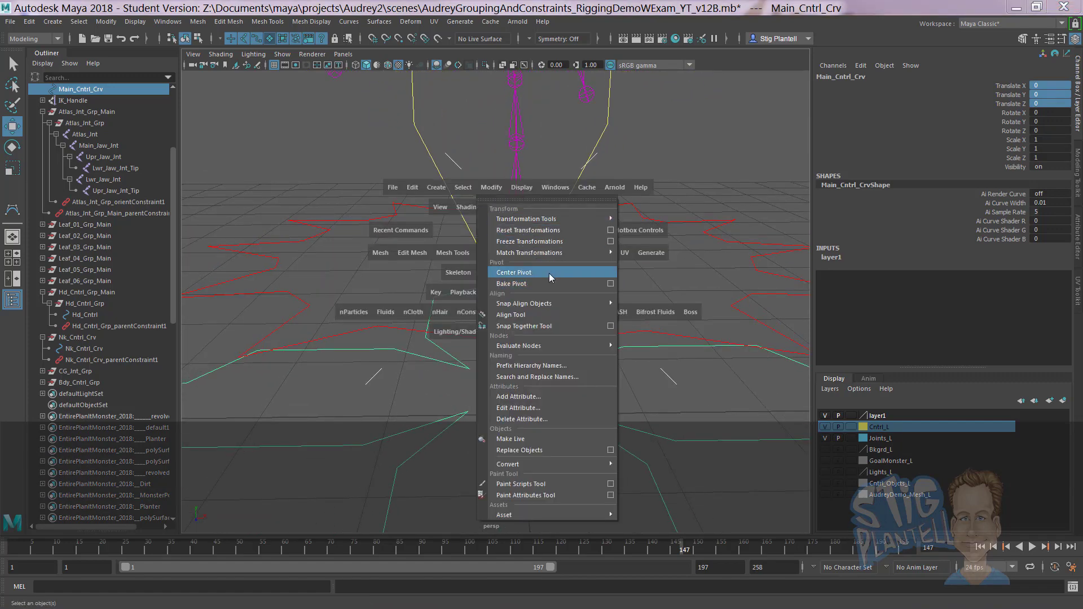
mouse_move(544, 260)
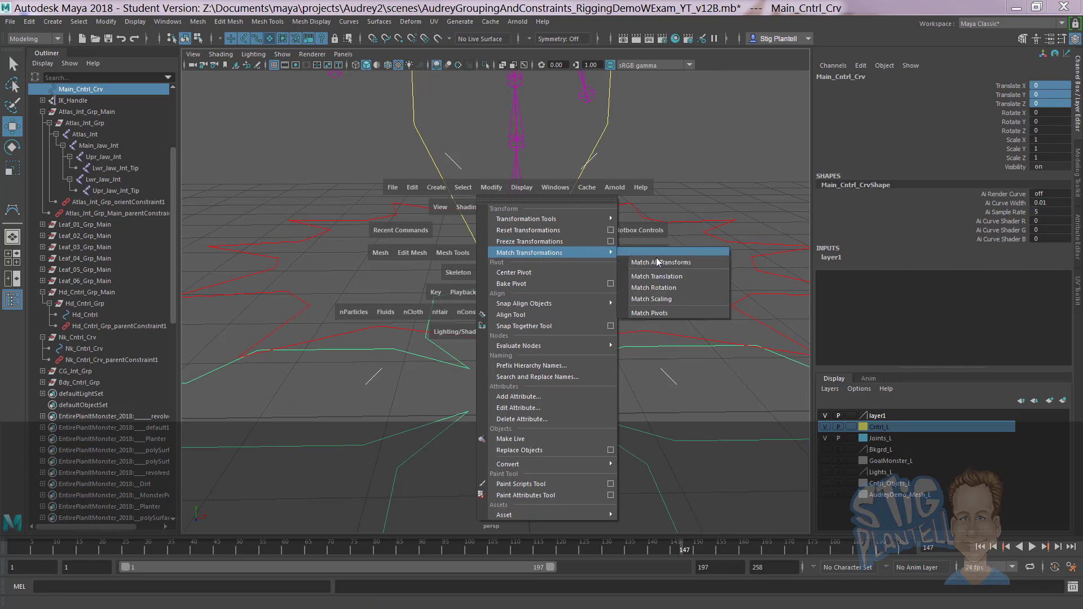
click(610, 241)
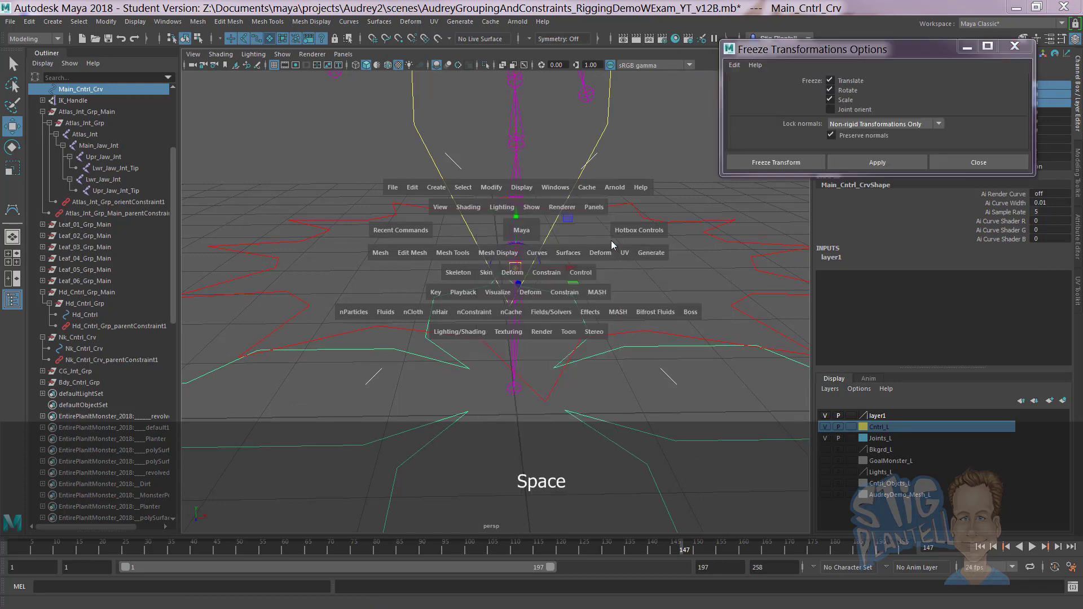
click(1015, 47)
Step: Examine the Bdy_Cntrl curve, the neck control curve and the neck control group's parent constraint
click(598, 277)
alt+drag(595, 282, 510, 298)
click(596, 310)
alt+drag(593, 330, 503, 316)
alt+right_drag(504, 316, 506, 319)
alt+drag(502, 266, 648, 281)
click(395, 229)
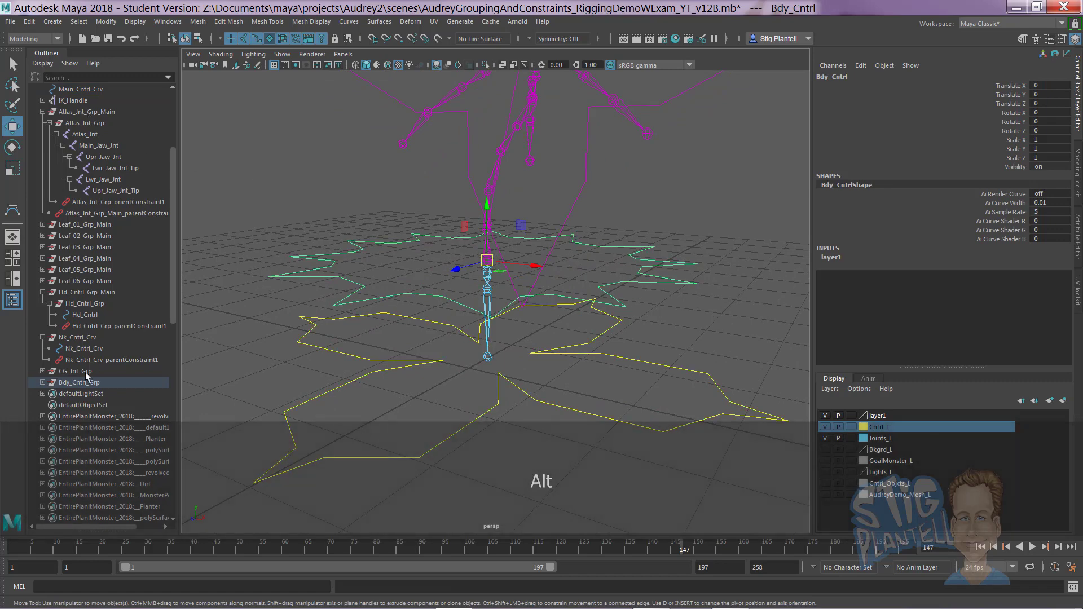
alt+right_drag(574, 254, 457, 180)
alt+middle_drag(594, 206, 581, 230)
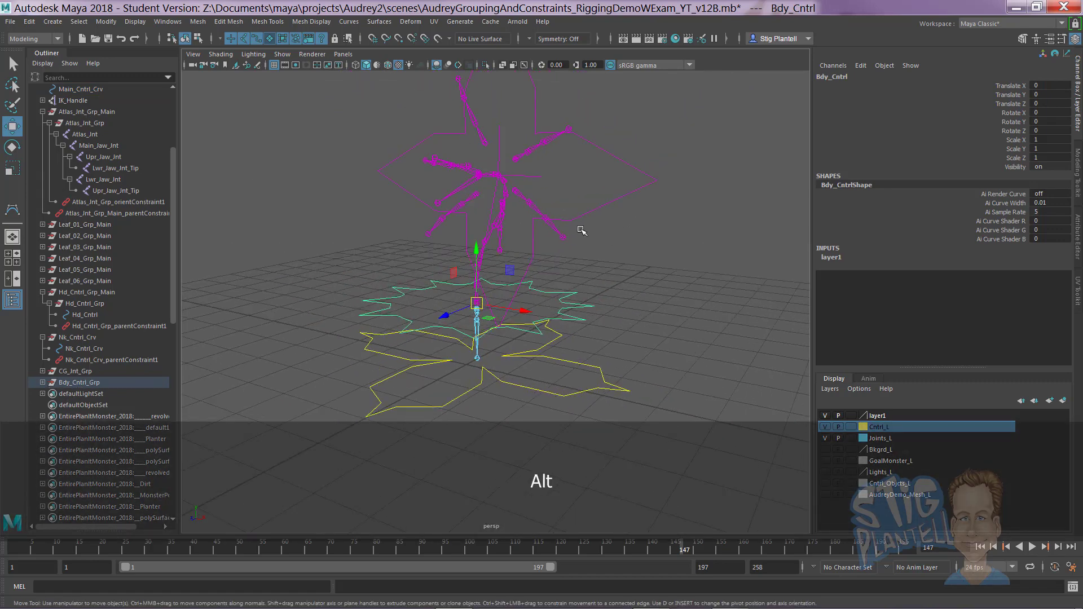
click(604, 219)
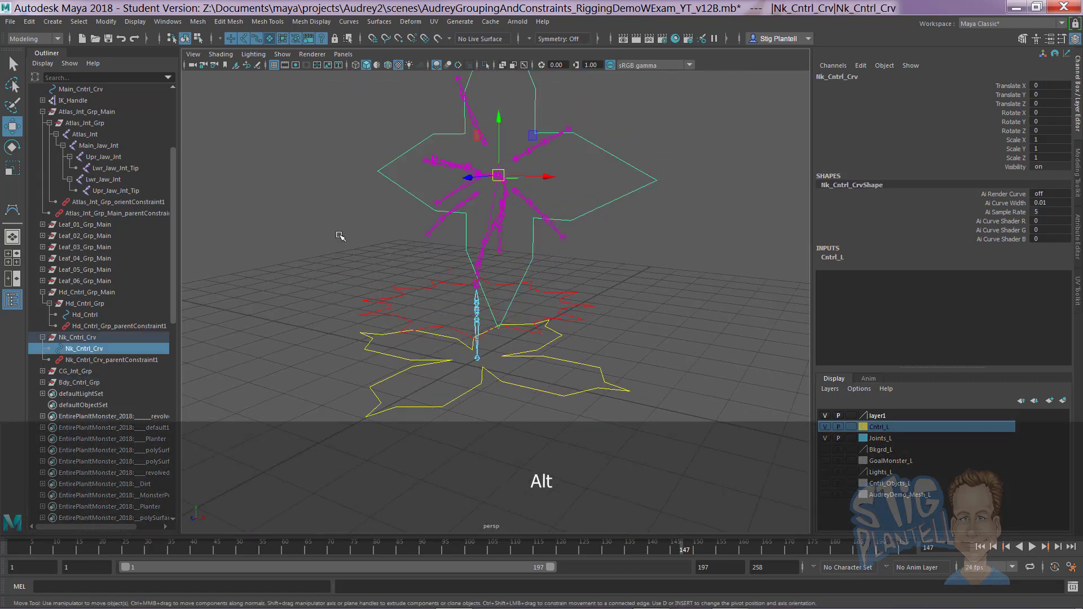
click(73, 339)
alt+drag(411, 250, 488, 204)
key(ctrl+z)
alt+middle_drag(363, 359, 360, 345)
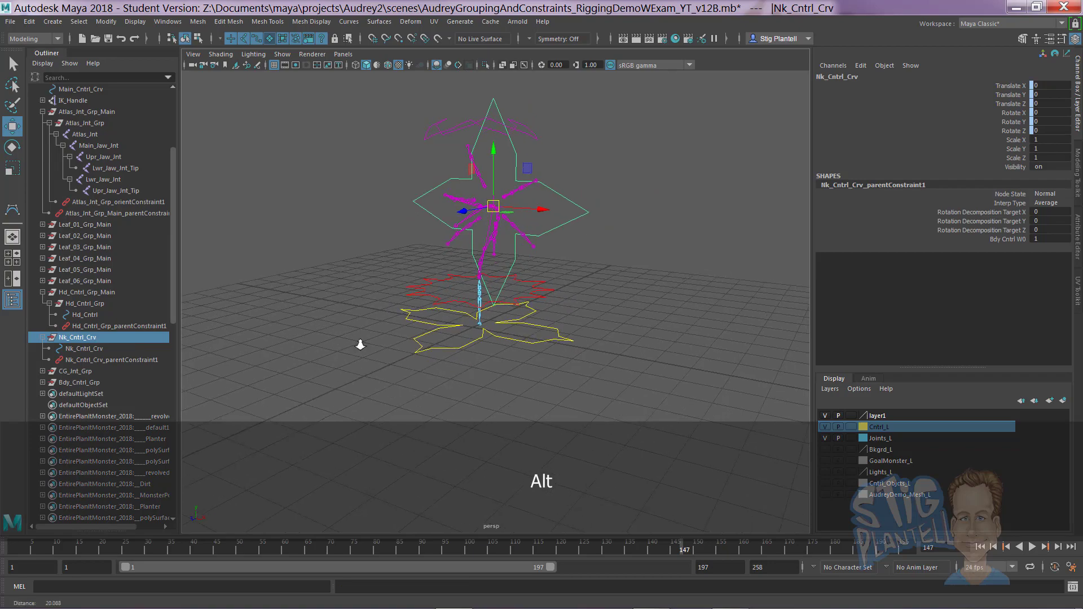
alt+right_drag(360, 345, 343, 336)
alt+middle_drag(343, 336, 348, 339)
alt+right_drag(349, 338, 391, 339)
alt+middle_drag(392, 338, 370, 347)
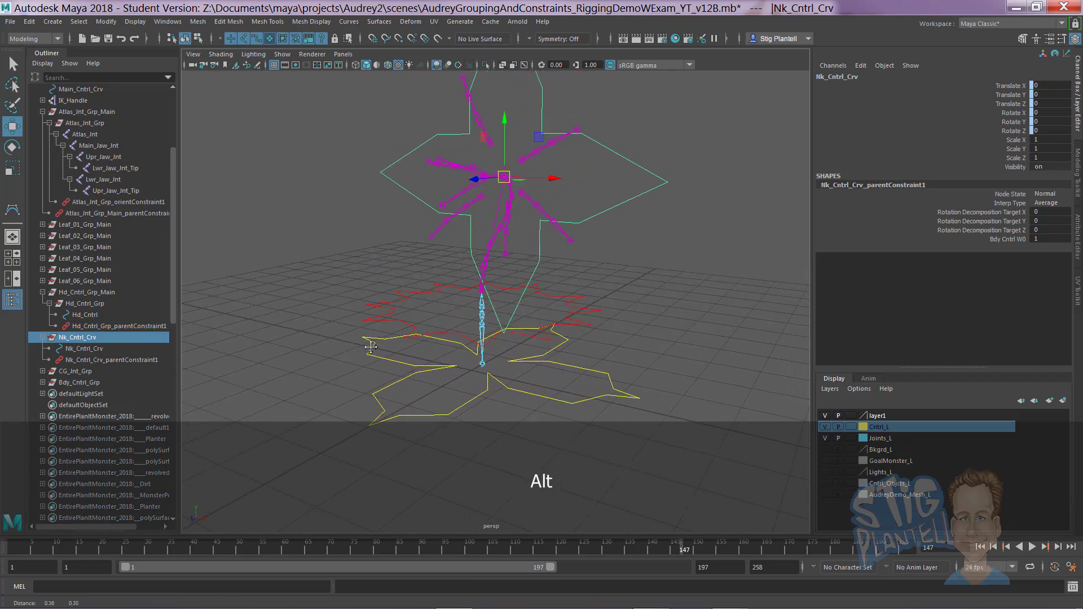
Step: Apply a parent constraint from Main_Cntrl_Crv to CG_Jnt_Grp again with Maintain Offset on, all translate and rotate axes, and weight 1
click(599, 370)
alt+drag(537, 360, 534, 351)
alt+right_drag(535, 350, 648, 395)
ctrl+click(90, 371)
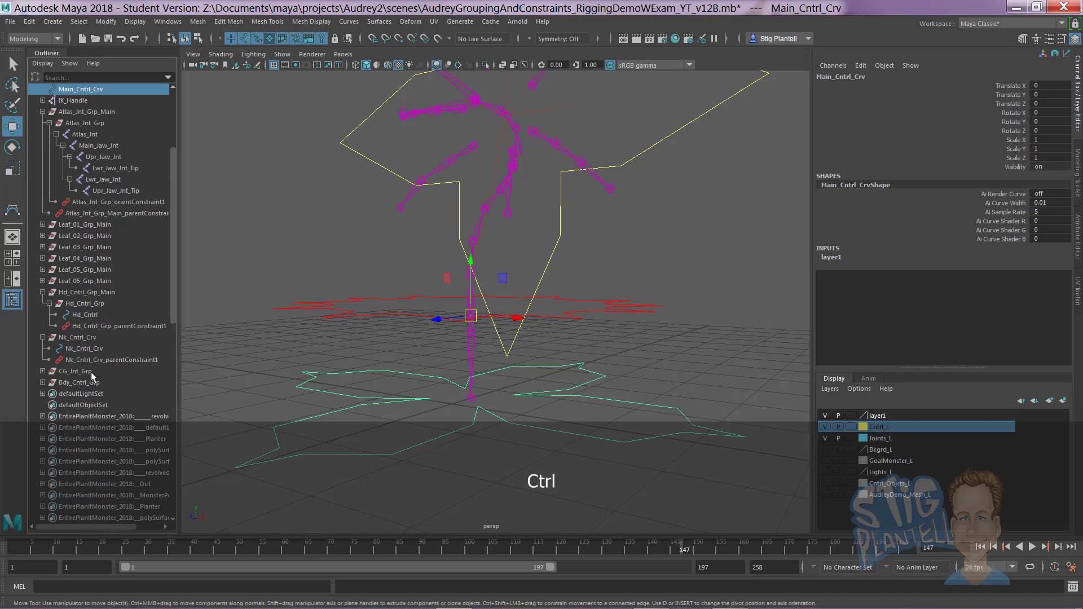
key(space)
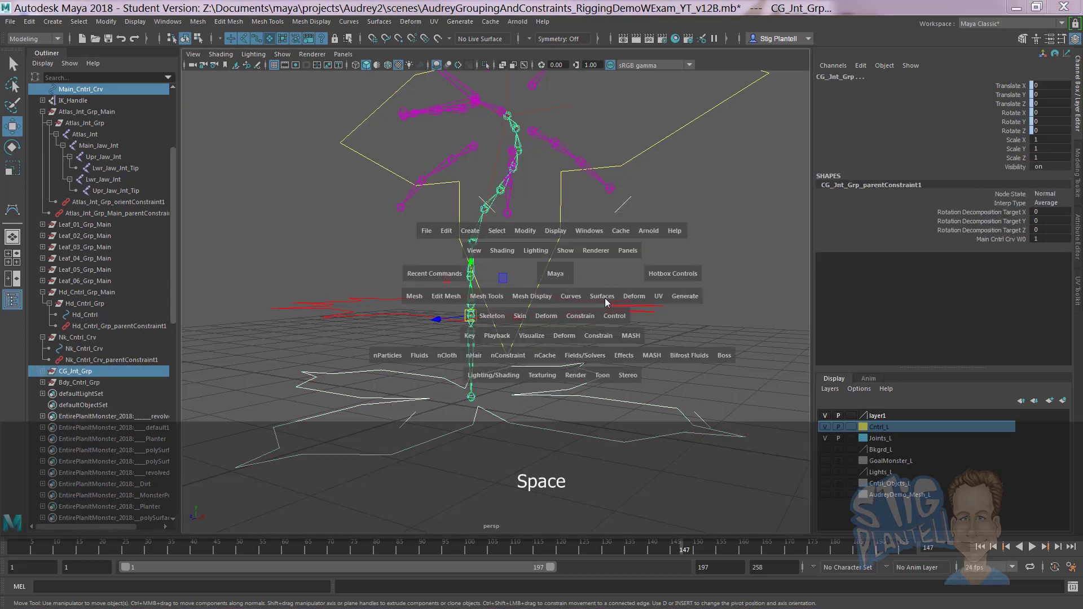
click(580, 316)
click(690, 349)
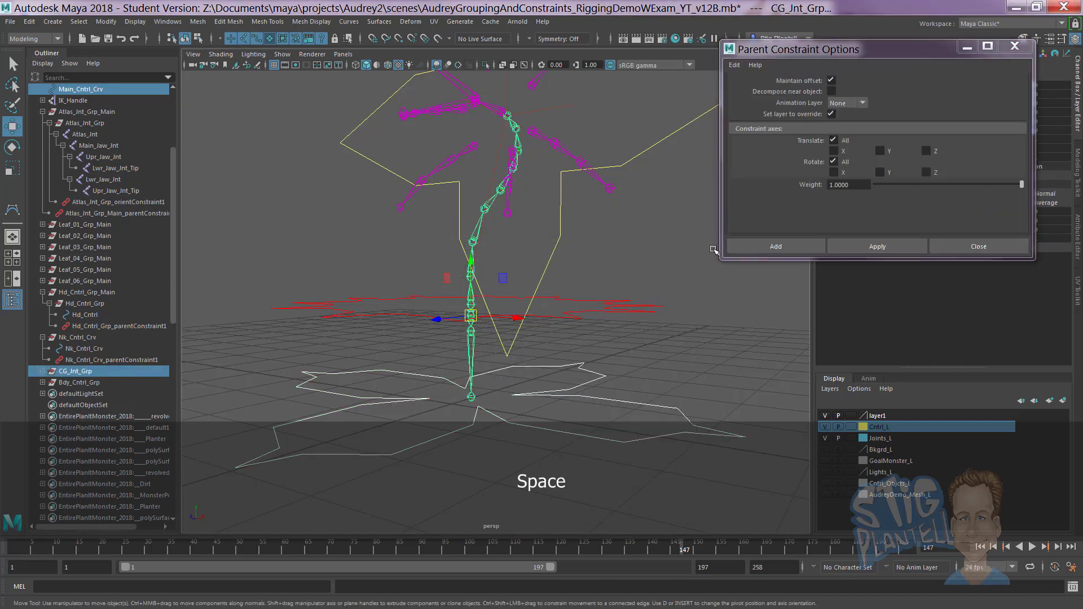
click(855, 248)
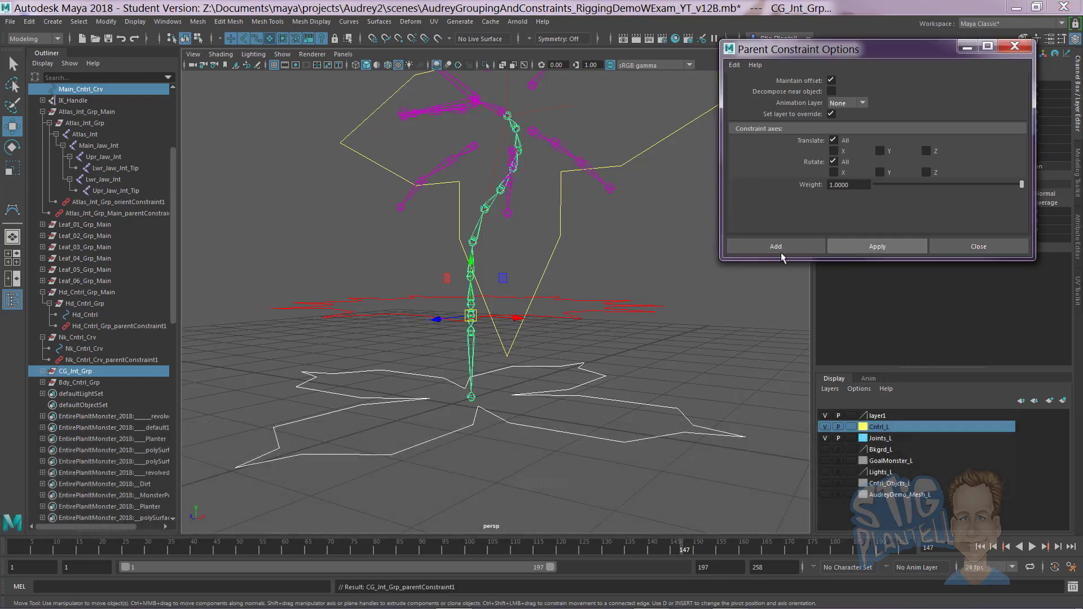
Step: Test-move Main_Cntrl_Crv to check the reapplied joint group constraint, and undo the move and the selection
alt+drag(490, 282, 519, 282)
alt+right_drag(518, 282, 474, 283)
click(648, 317)
click(565, 378)
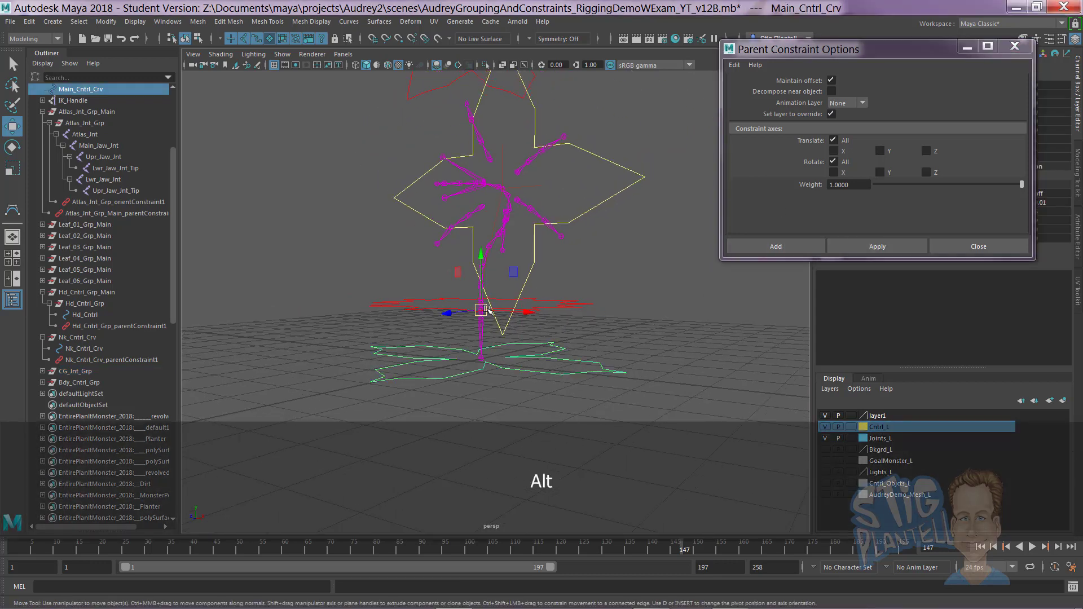
mouse_move(485, 306)
mouse_down()
mouse_move(507, 278)
mouse_move(494, 293)
mouse_up()
key(ctrl+z)
key(ctrl+z)
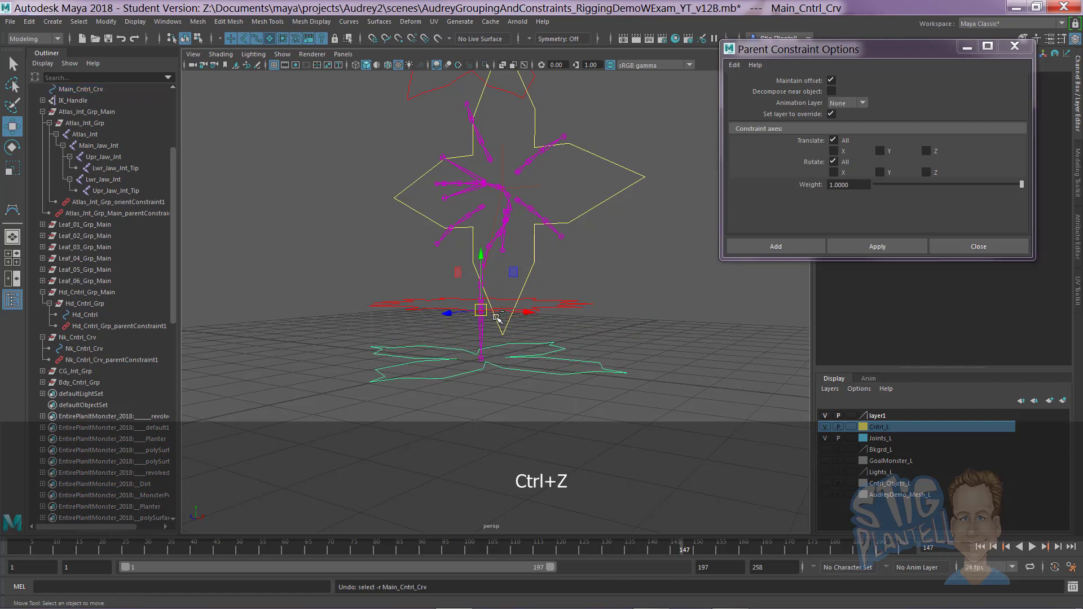
Step: Parent-constrain Bdy_Cntrl_Grp to Main_Cntrl_Crv with Maintain Offset on, all translate and rotate axes, and weight 1
click(619, 308)
click(555, 367)
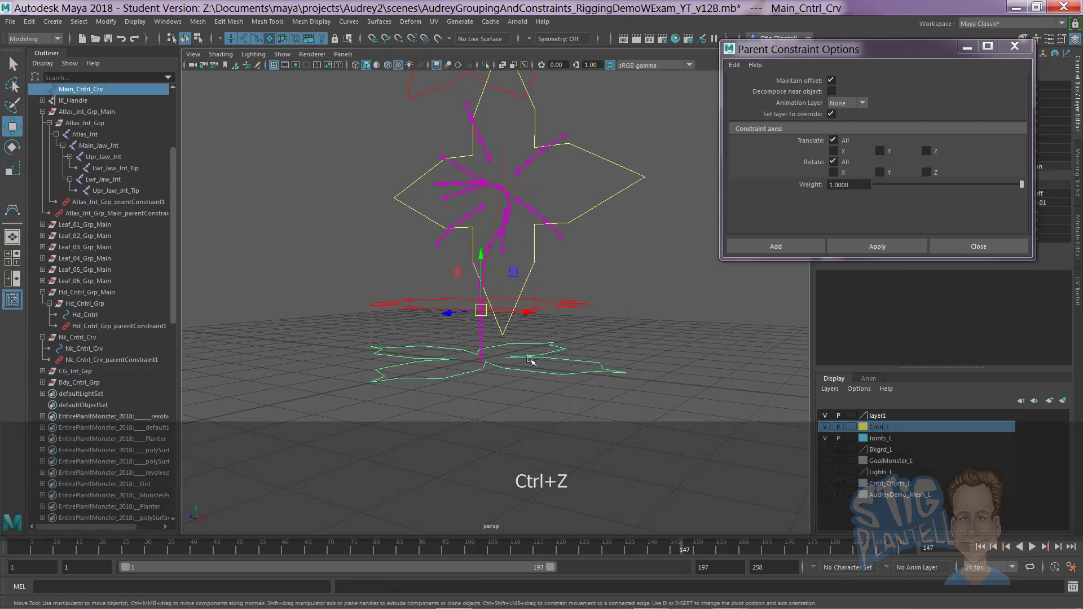
click(562, 303)
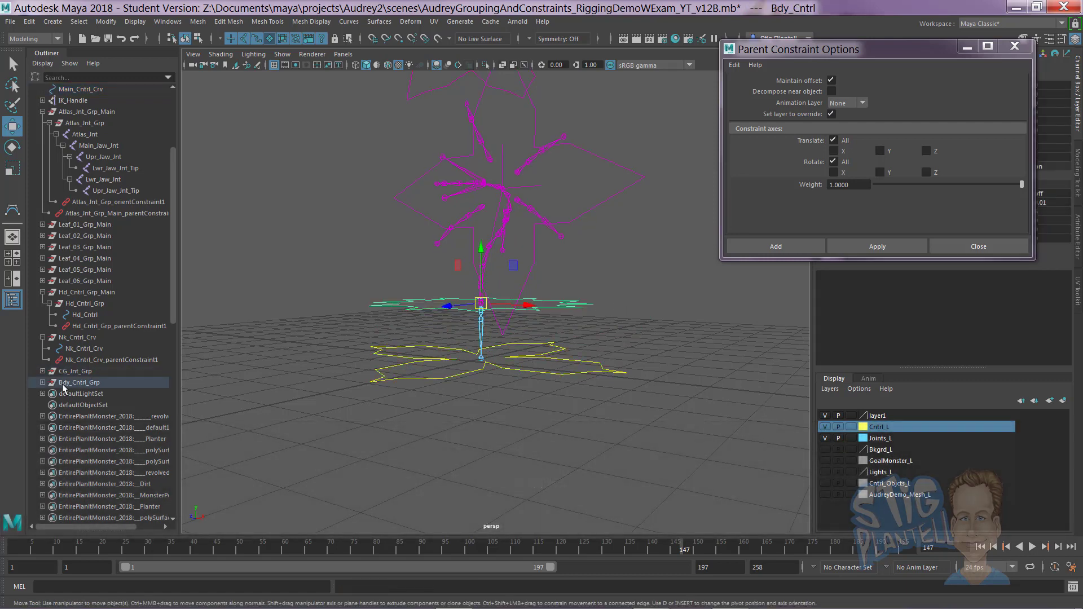
click(43, 383)
click(610, 318)
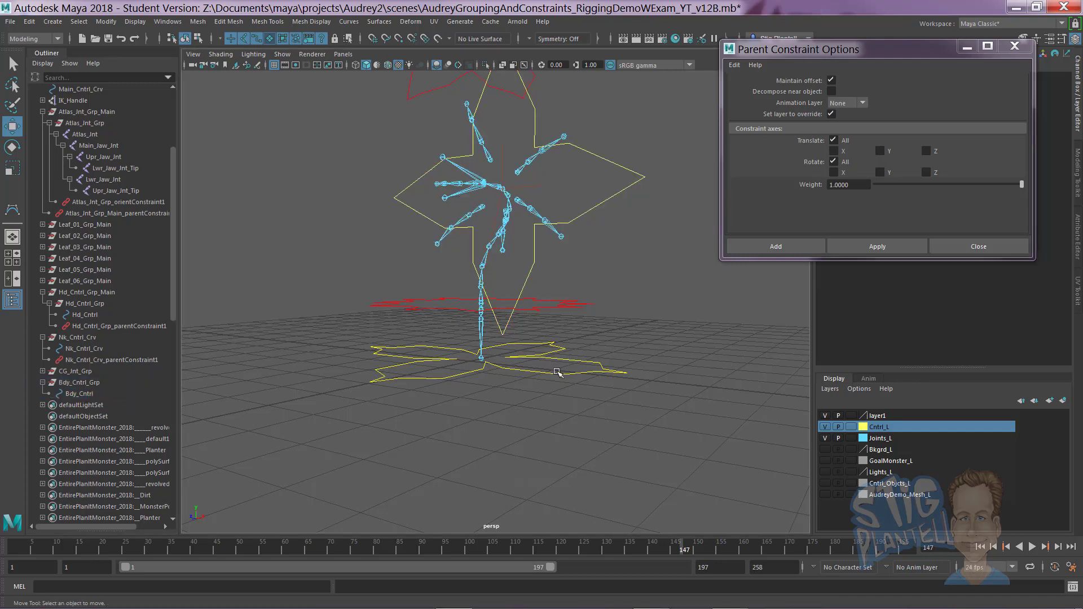
click(557, 374)
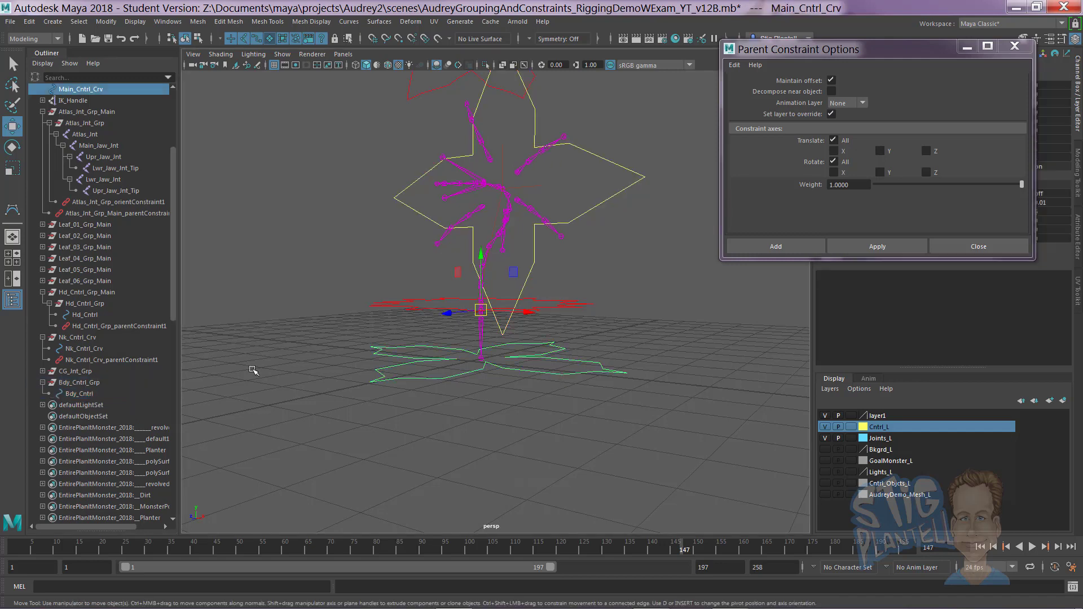
key(ctrl)
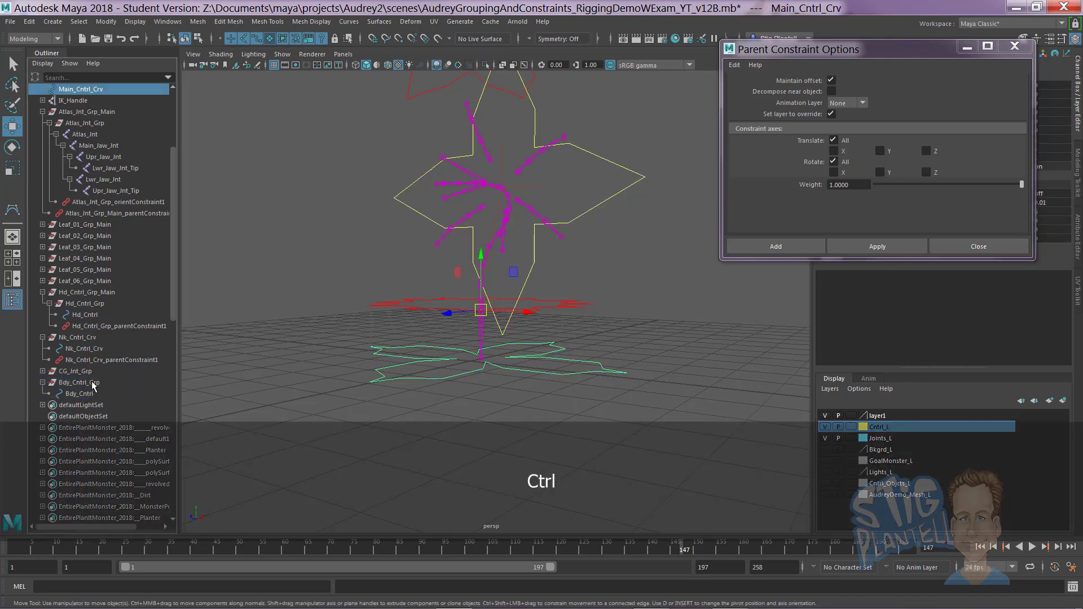
ctrl+click(93, 383)
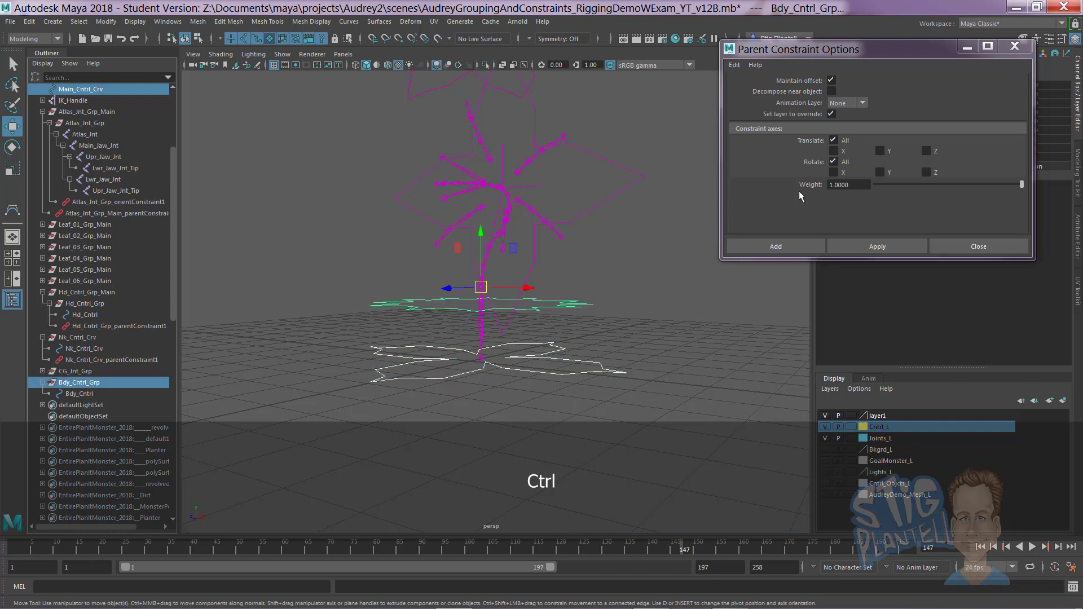
click(861, 246)
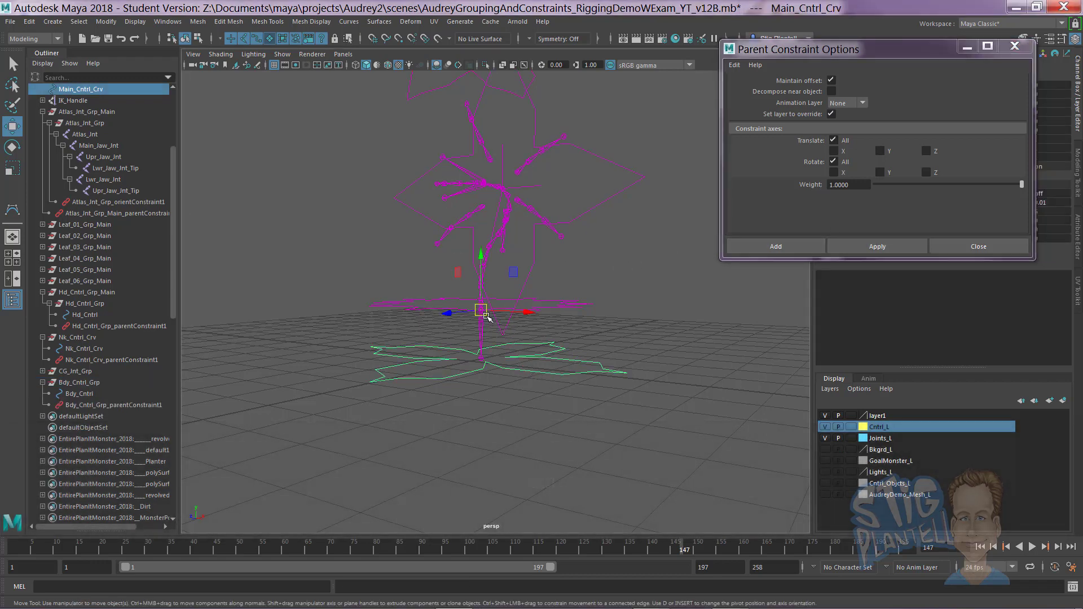
Step: Test-move Main_Cntrl_Crv to check the body control group's new parent constraint, undo the move, and clear the selection
mouse_move(486, 309)
mouse_down()
mouse_move(504, 287)
mouse_move(490, 297)
mouse_up()
key(ctrl+z)
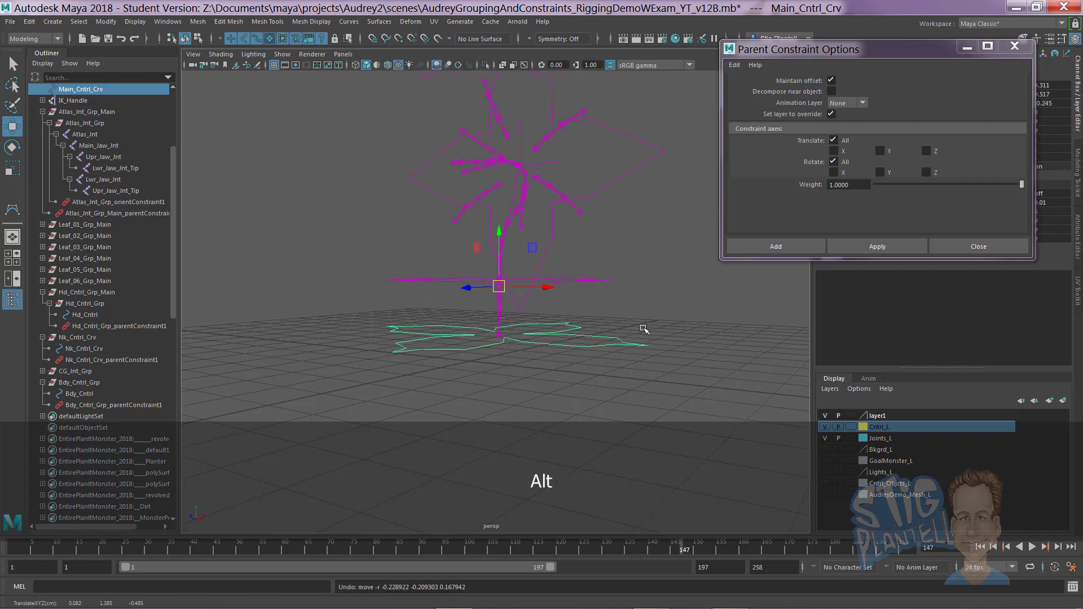
alt+right_drag(644, 329, 502, 315)
alt+drag(502, 315, 526, 339)
click(587, 313)
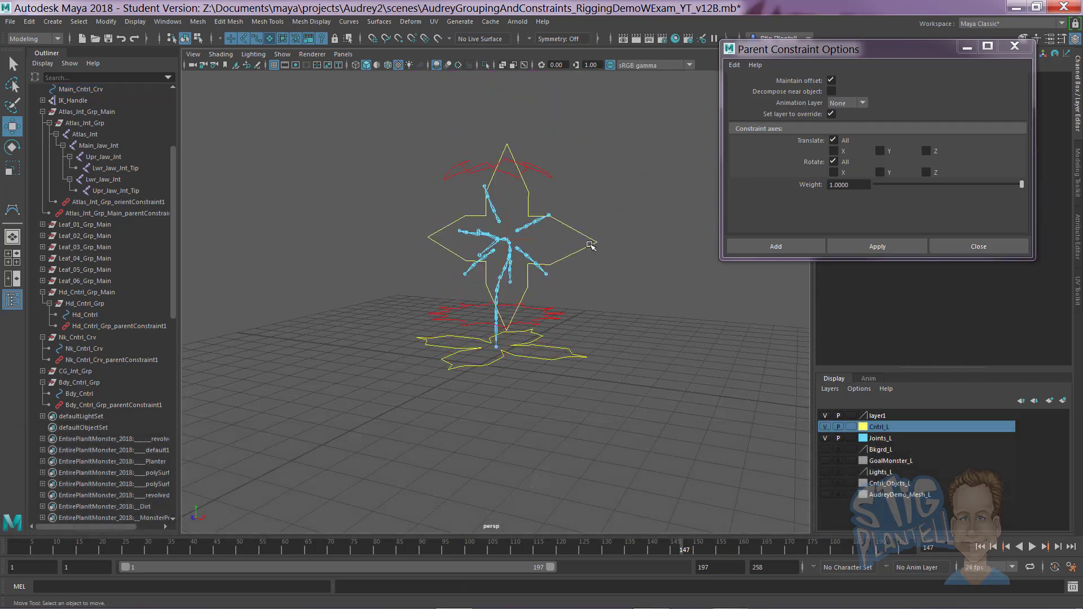
Step: Test-move and test-rotate Main_Cntrl_Crv to check that the whole rig follows, undoing both transforms
click(556, 348)
alt+middle_drag(600, 314, 587, 314)
mouse_move(483, 320)
mouse_down()
mouse_move(509, 255)
mouse_move(479, 284)
mouse_move(511, 330)
mouse_move(474, 302)
mouse_move(495, 323)
mouse_up()
key(ctrl+z)
key(e)
key(ctrl+z)
alt+middle_drag(516, 316, 505, 315)
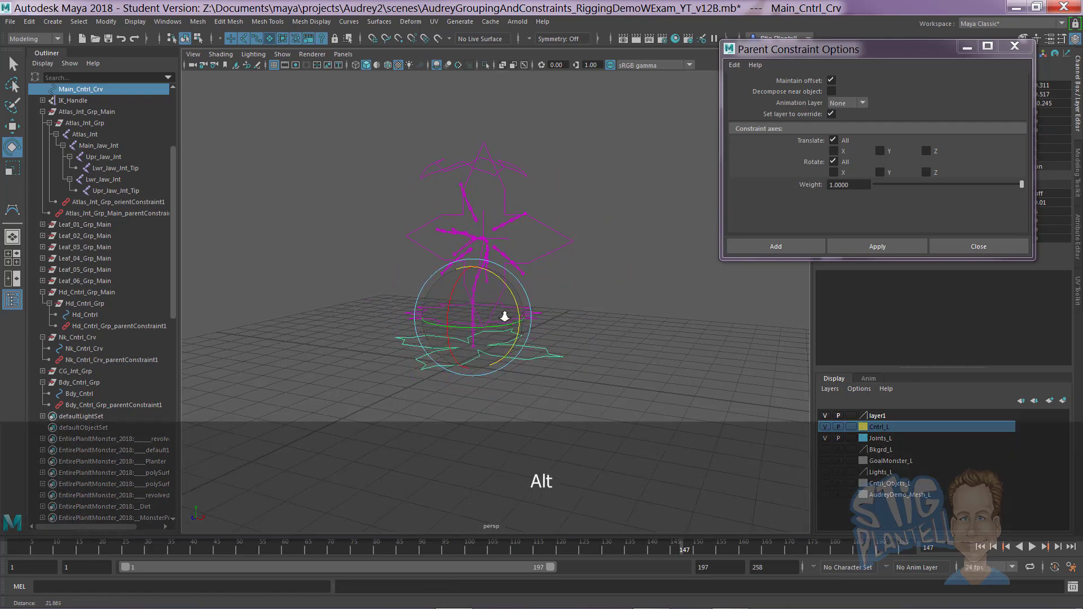
Step: Test-rotate the control curve at the plant's base, undo the rotation, and clear the selection
alt+right_drag(506, 314, 600, 322)
click(553, 337)
click(549, 331)
mouse_move(498, 300)
mouse_down()
mouse_move(470, 296)
mouse_move(492, 309)
mouse_up()
key(ctrl+z)
click(581, 301)
Step: Test-move Nk_Cntrl_Crv and test-rotate Hd_Cntrl to check how the neck and head joints respond
alt+right_drag(556, 300, 451, 248)
alt+drag(479, 212, 428, 200)
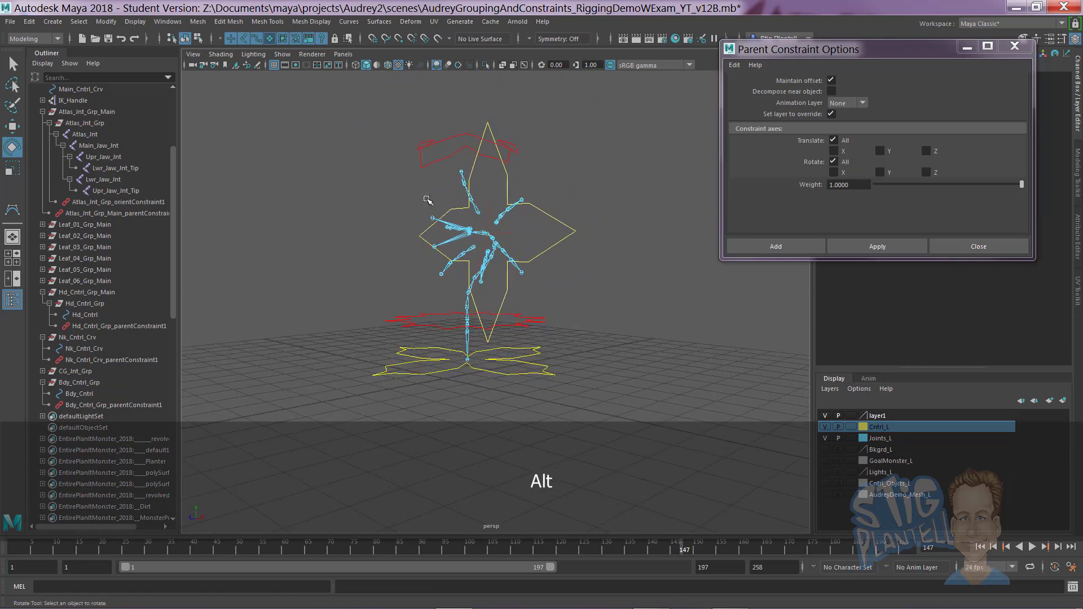
alt+drag(438, 163, 354, 180)
click(526, 219)
key(w)
click(381, 189)
key(e)
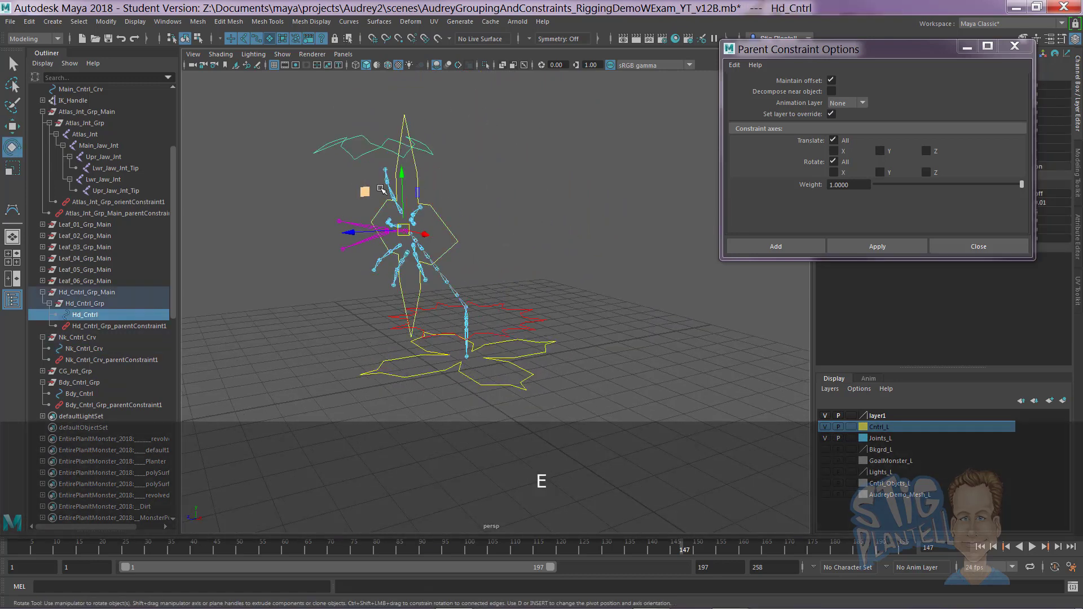
drag(419, 197, 514, 253)
click(519, 185)
Step: Undo the neck and head control test transforms and clear the selection
key(ctrl+z)
key(ctrl+z)
key(ctrl+z)
key(ctrl+z)
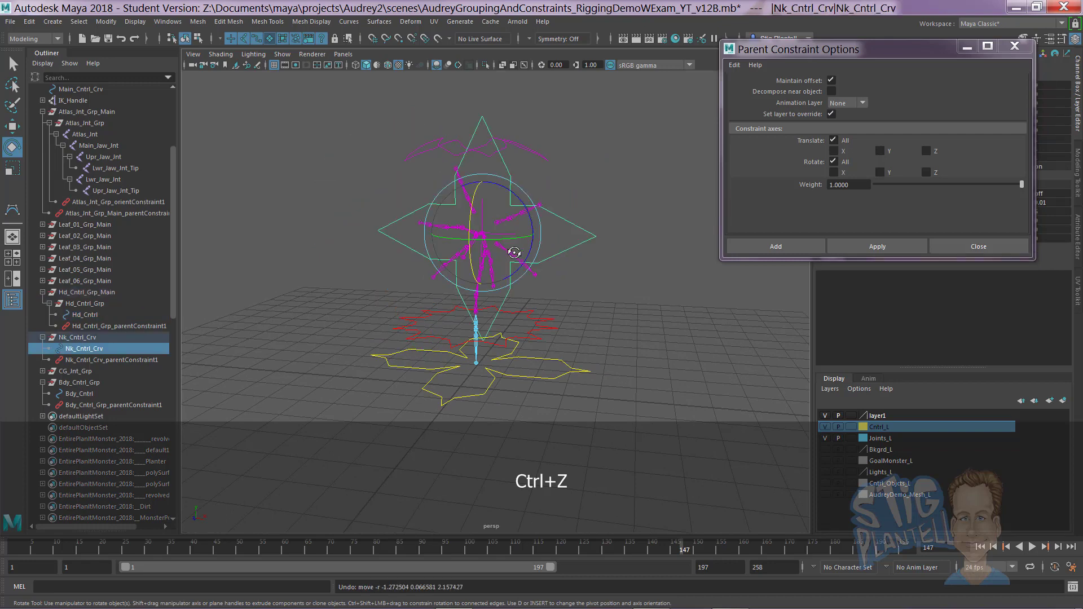
key(ctrl+z)
alt+drag(568, 276, 531, 286)
key(ctrl+z)
key(ctrl+z)
key(ctrl+z)
click(616, 242)
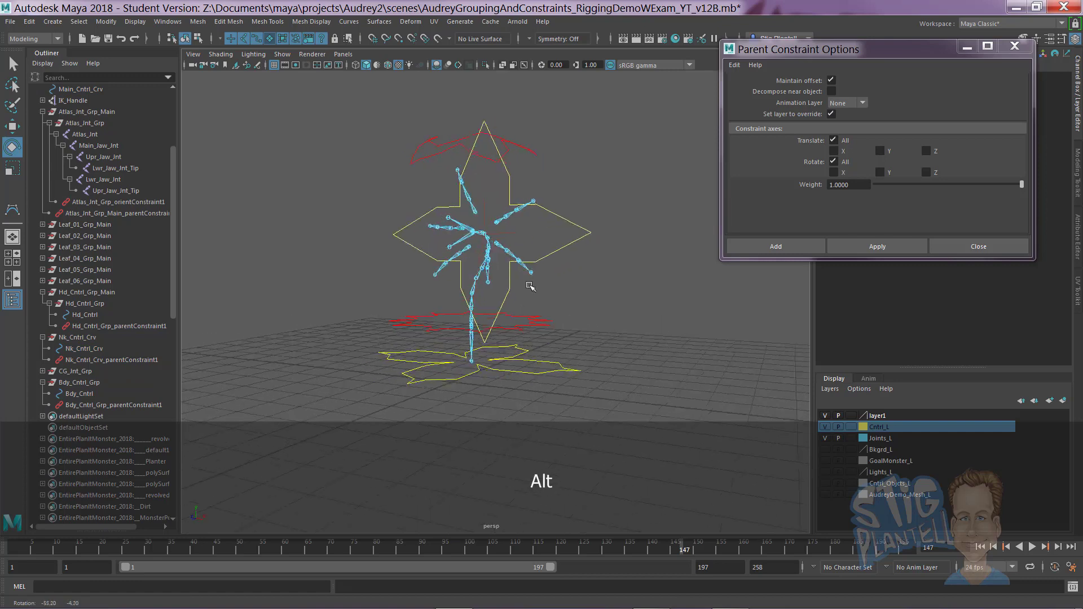
Step: Test-move Main_Cntrl_Crv upward to check that the whole rig follows, and undo the move
click(531, 371)
key(w)
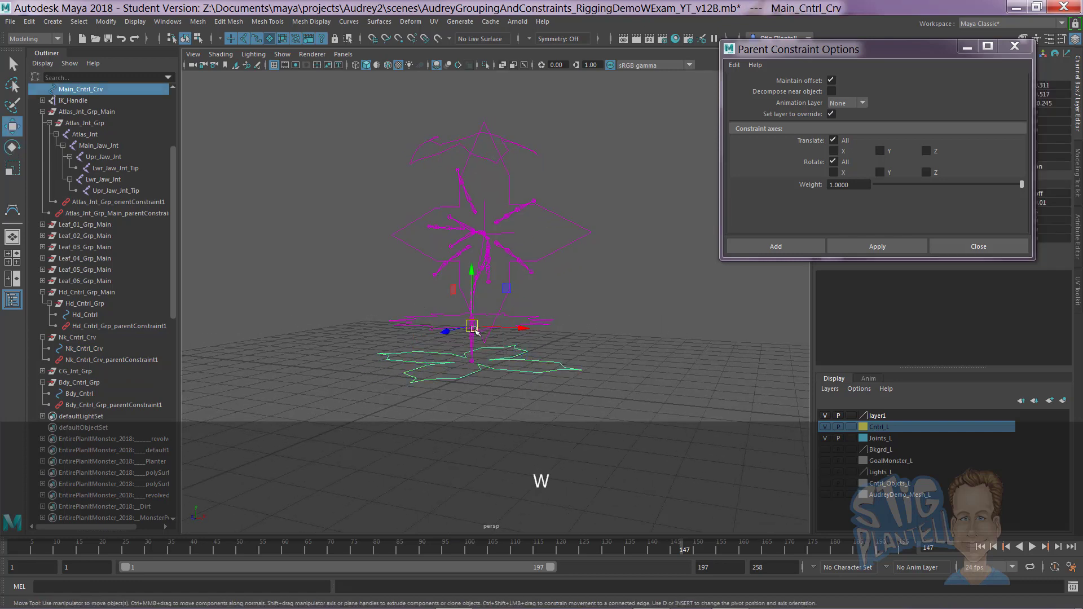
drag(478, 326, 484, 267)
key(ctrl+z)
alt+drag(496, 332, 523, 349)
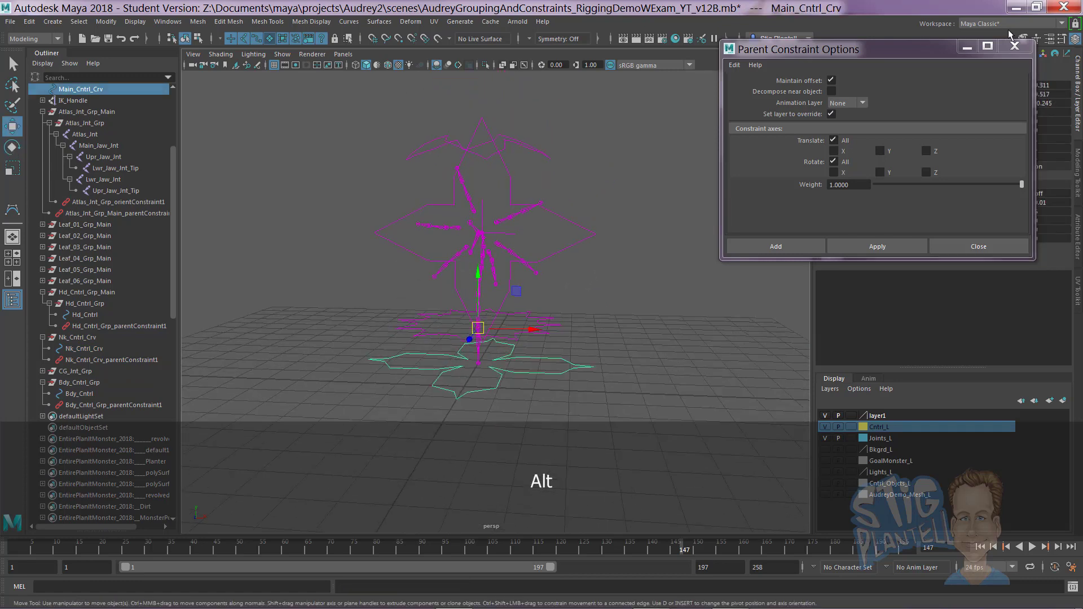
Step: Close the parent constraint options and set Main_Cntrl_Crv's Translate X, Y and Z to 0, then deselect it
click(1014, 46)
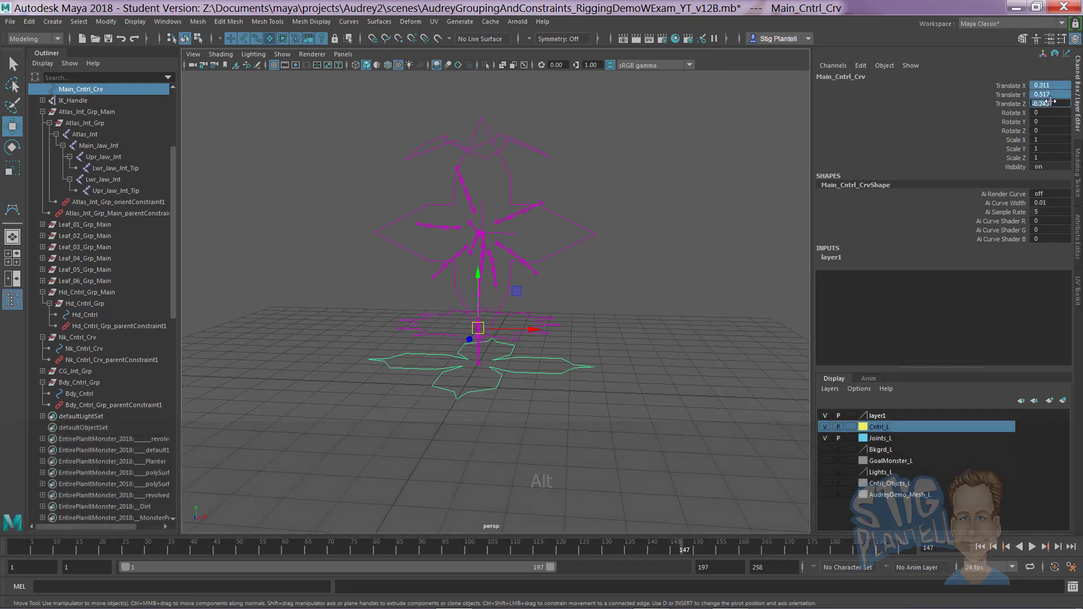
text(0)
key(Return)
click(706, 161)
Step: Make the GoalMonster_L layer visible to view the plant monster with its rig, and switch away to the desktop
alt+drag(706, 161, 661, 242)
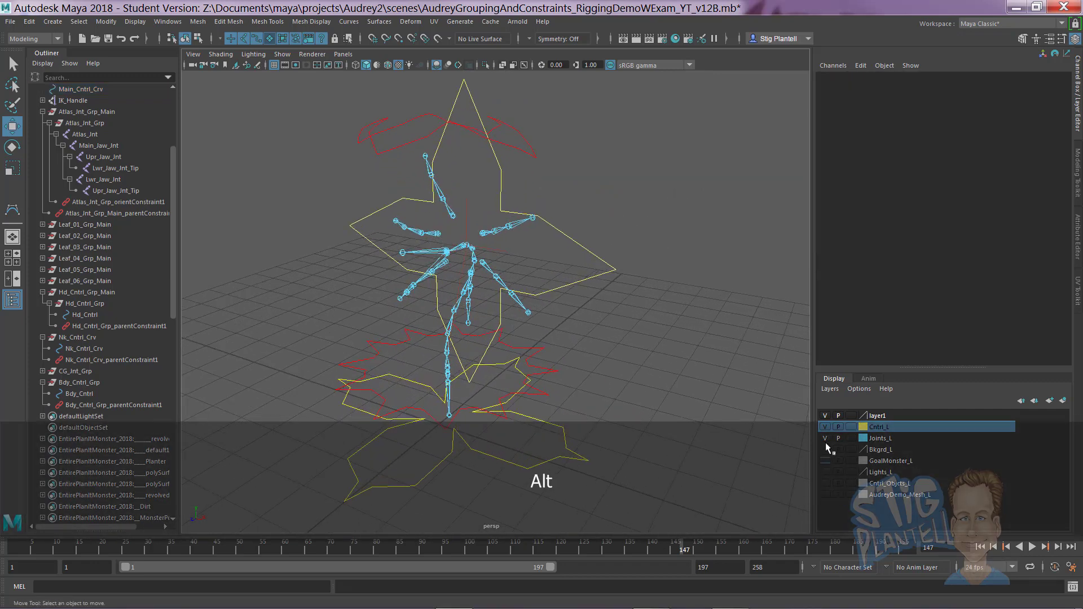
click(824, 458)
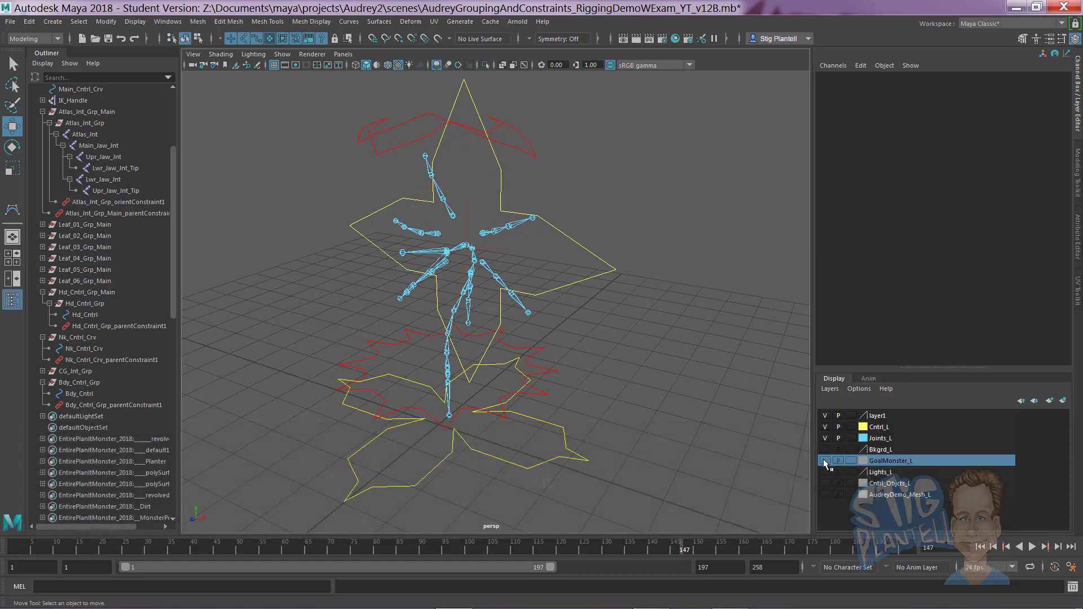
click(824, 460)
alt+drag(578, 393, 618, 377)
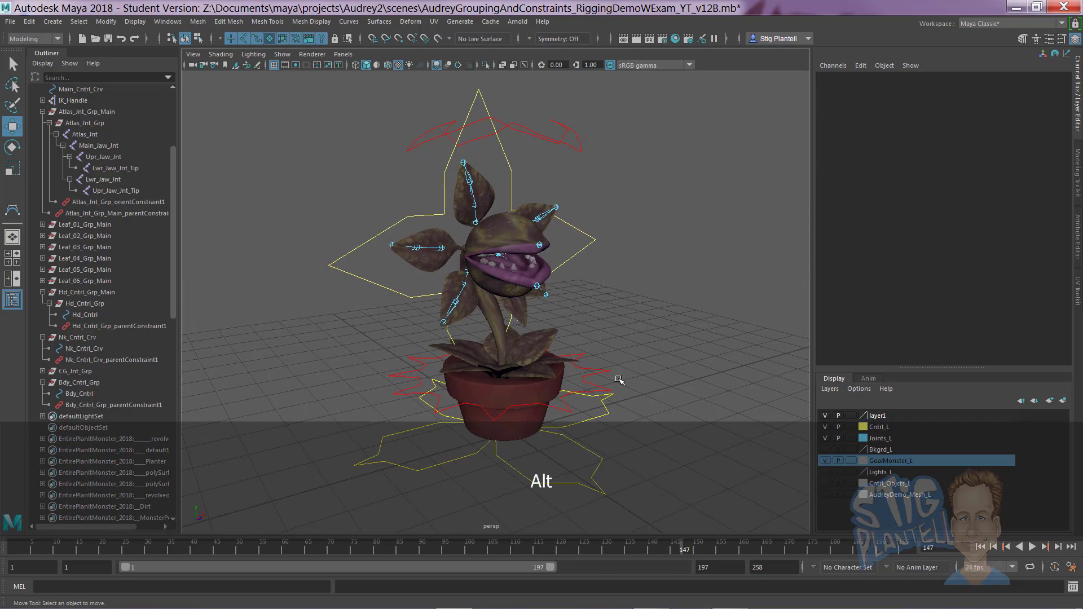
key(alt+Tab)
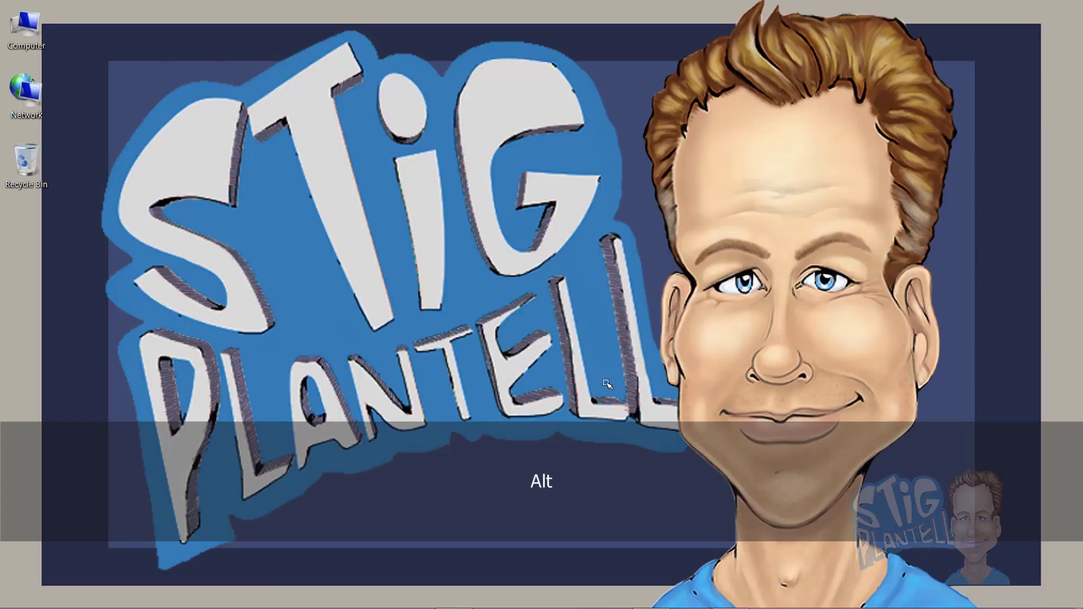